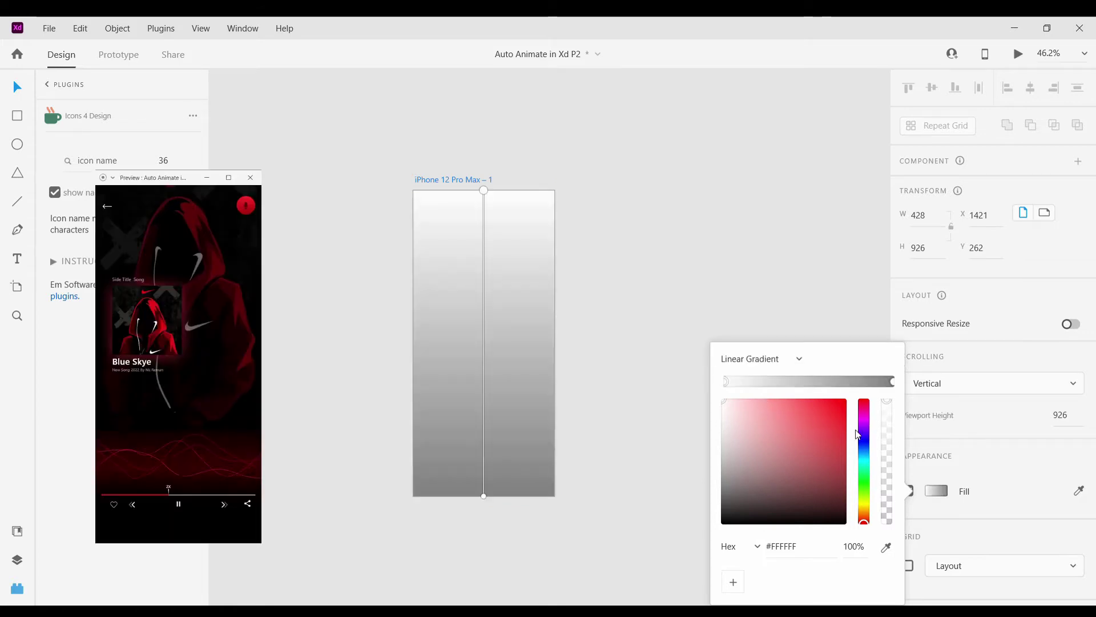
Fill the artboard with a linear gradient from violet #7858F6 at top to deep indigo #0F006F at bottom.
left_click_drag(864, 521, 864, 437)
left_click(804, 409)
left_click_drag(806, 411, 802, 403)
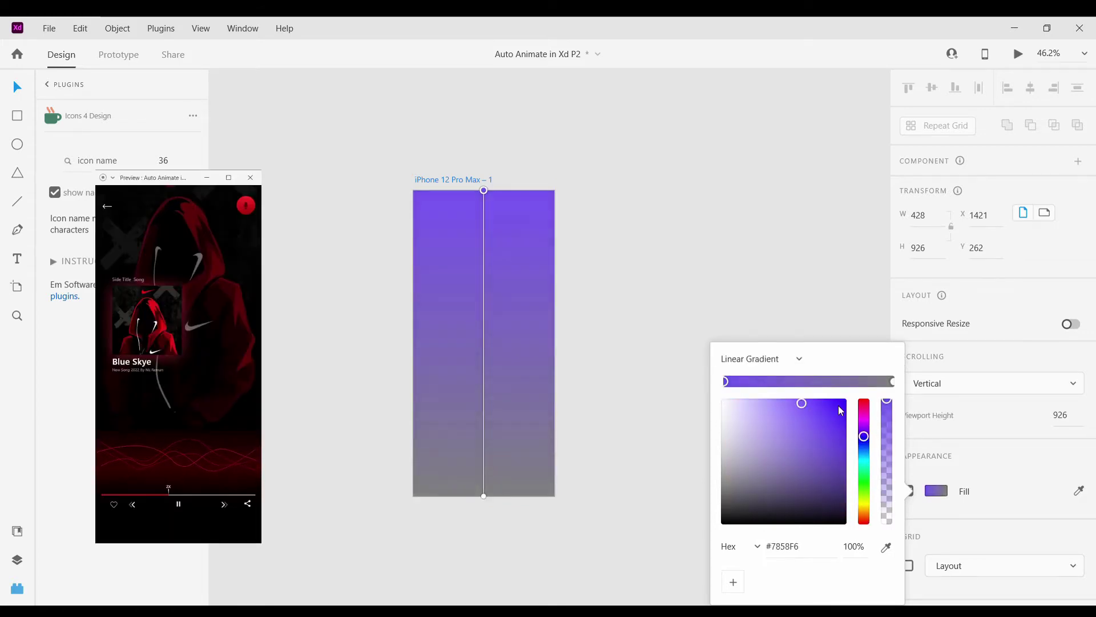
left_click(891, 387)
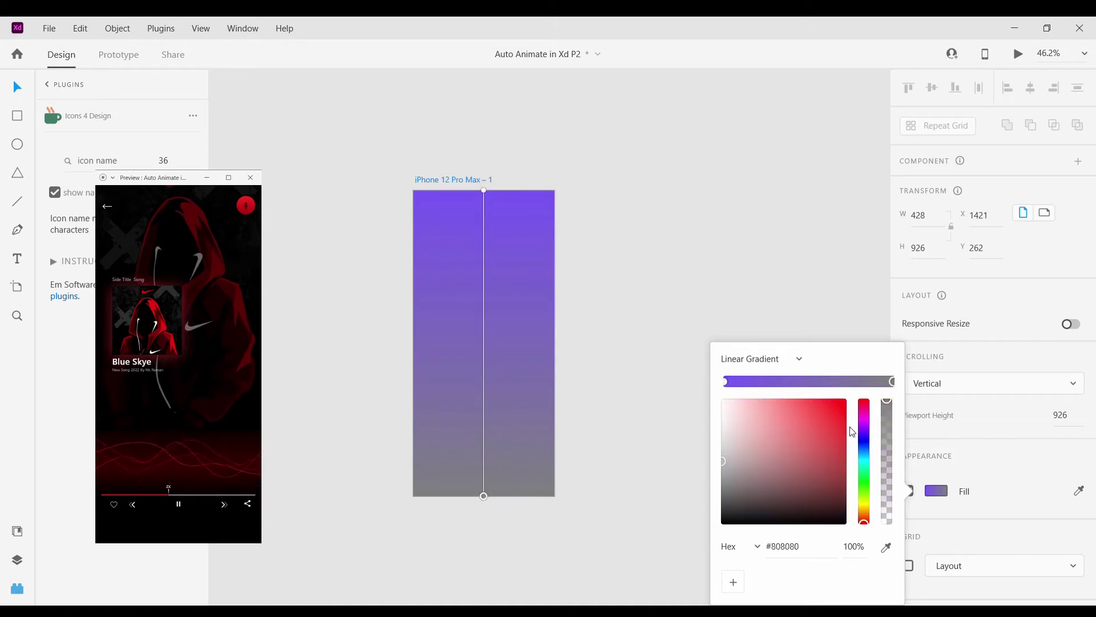
left_click(862, 438)
left_click_drag(841, 447, 856, 469)
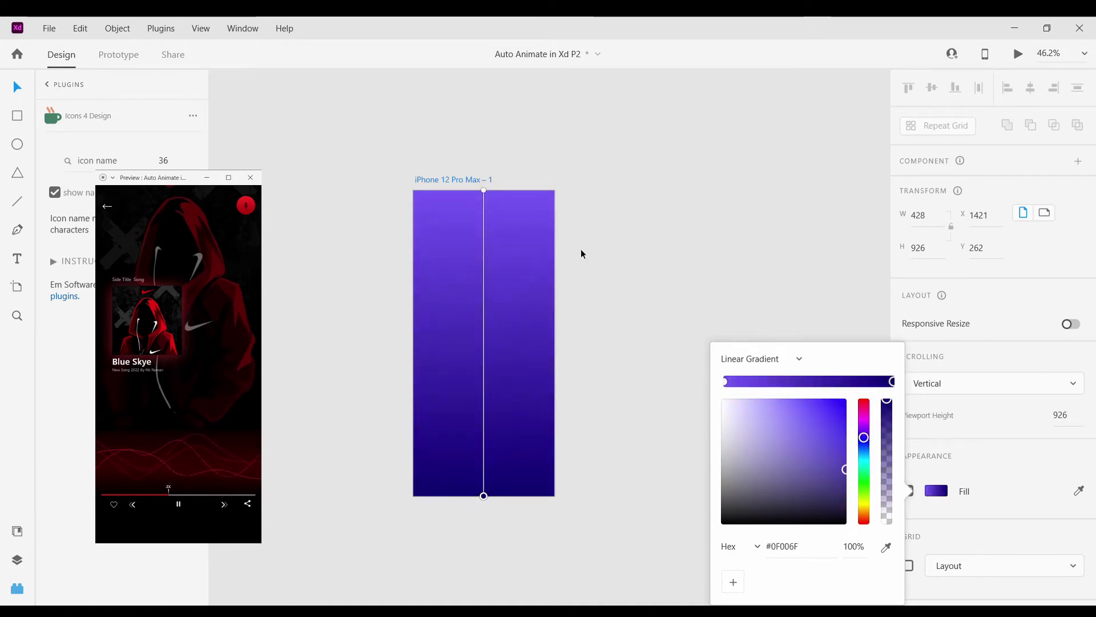
left_click(592, 246)
scroll(591, 246, "up", 2)
Draw a 381×214 rectangle and move it down to the lower part of the artboard.
key("r")
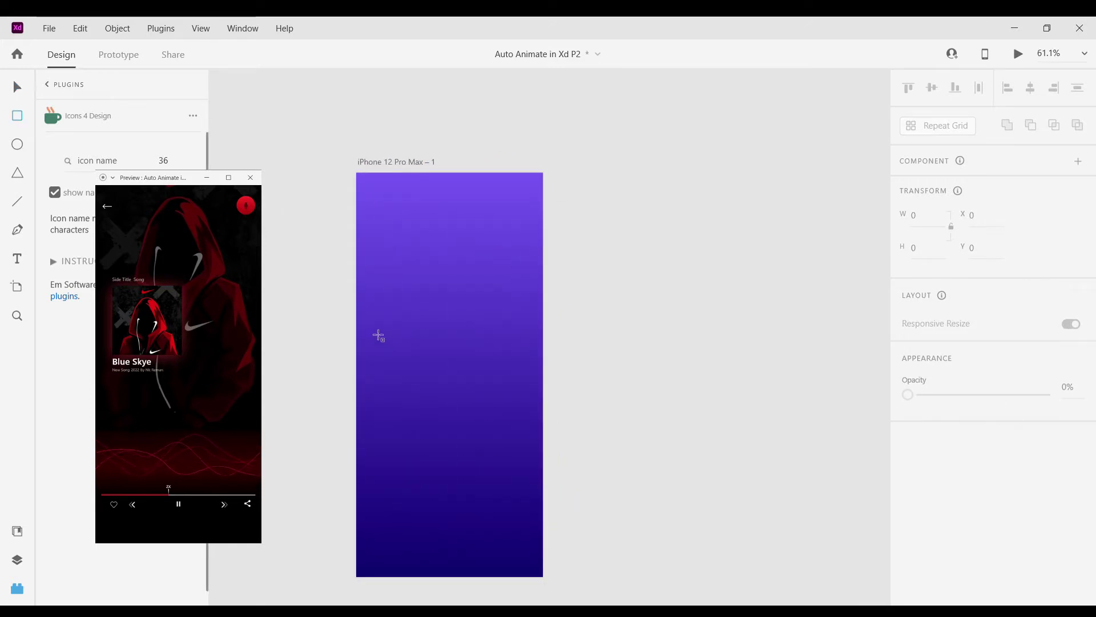
mouse_move(373, 320)
left_mouse_down()
mouse_move(475, 399)
mouse_move(521, 421)
mouse_move(538, 413)
left_mouse_up()
key("v")
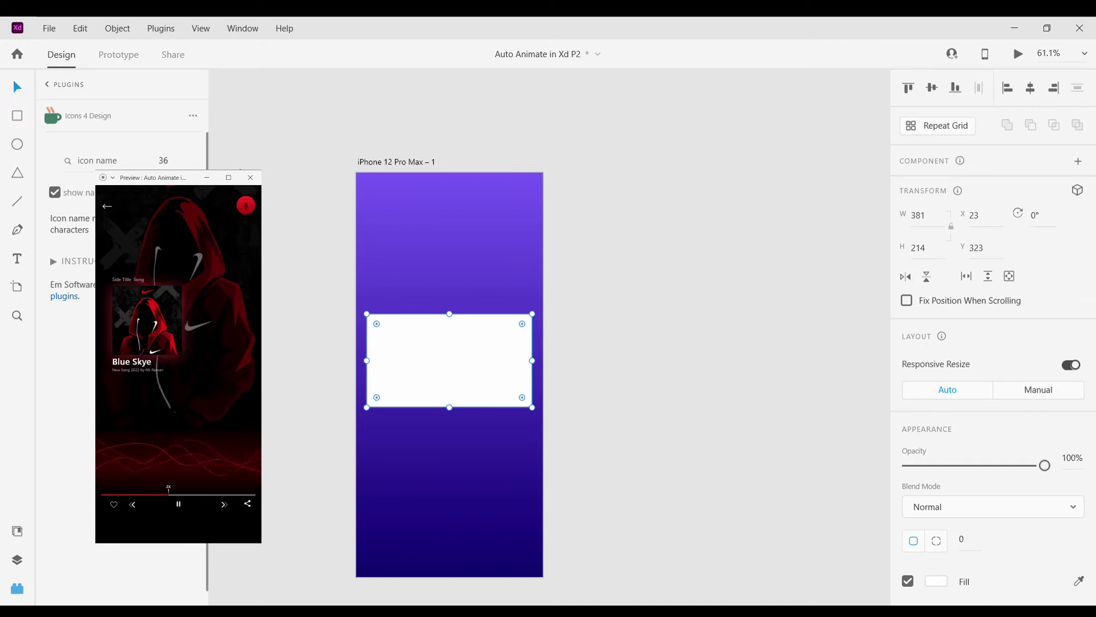
left_click(570, 345)
scroll(461, 354, "up", 2)
left_click(345, 319)
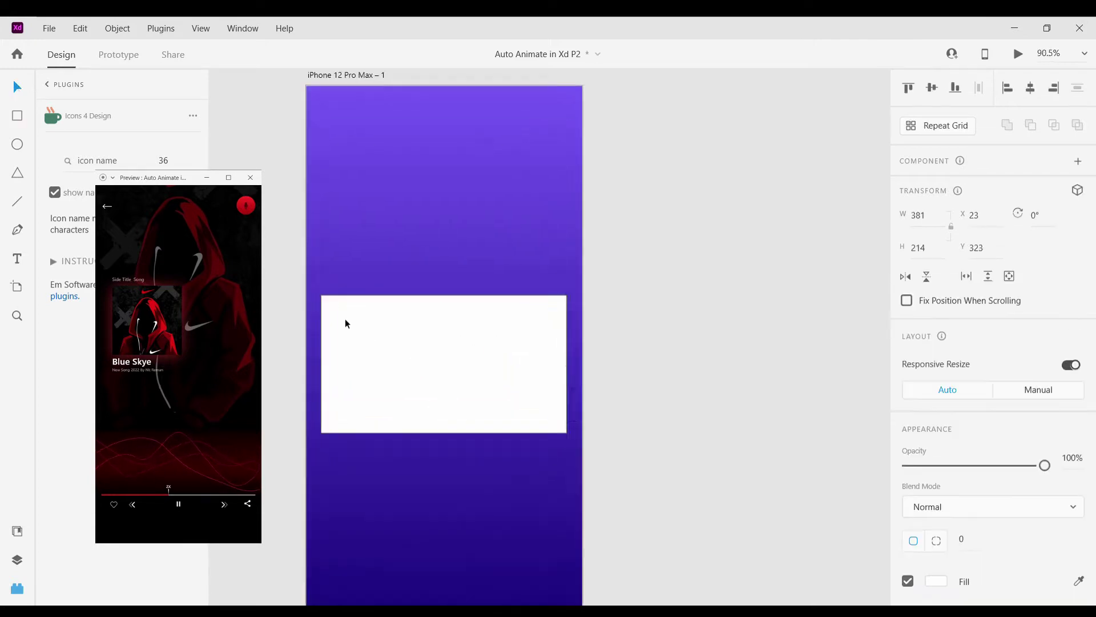
scroll(349, 317, "up", 3)
left_click_drag(410, 338, 446, 526)
scroll(409, 476, "down", 5)
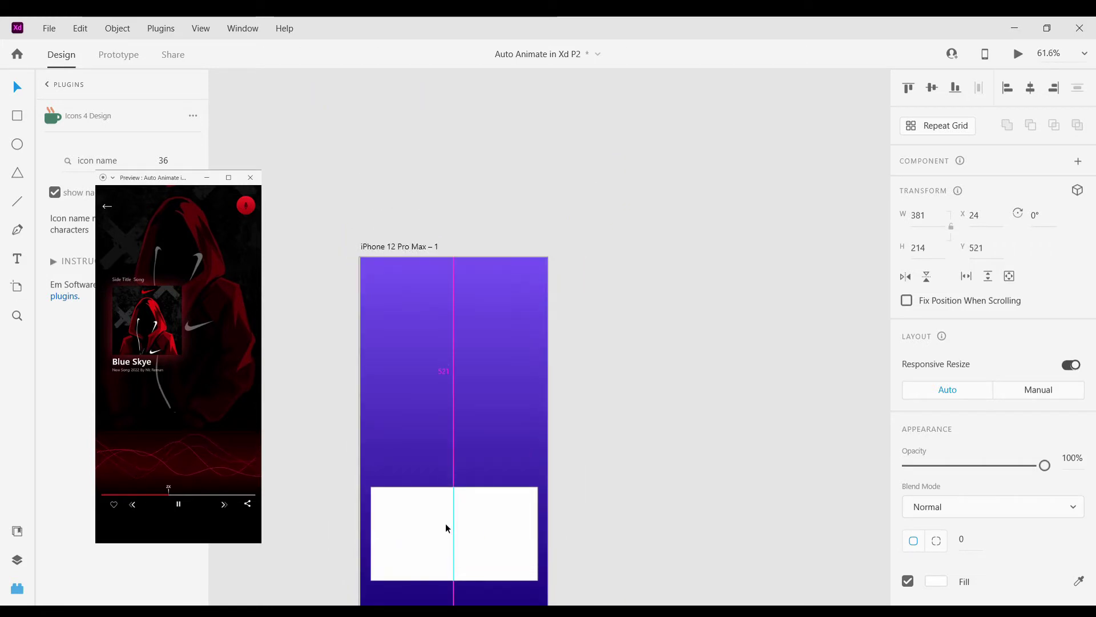
scroll(1002, 426, "down", 3)
scroll(1003, 426, "down", 1)
Darken the rectangle's fill to a deep navy.
left_click(933, 348)
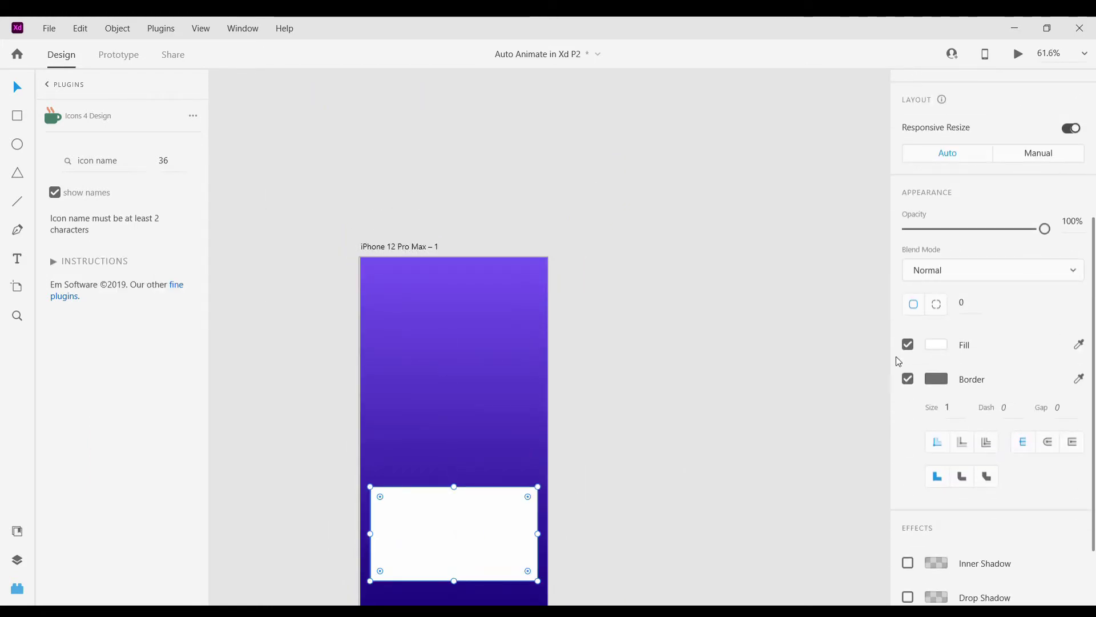
left_click(774, 365)
left_click_drag(775, 370, 815, 381)
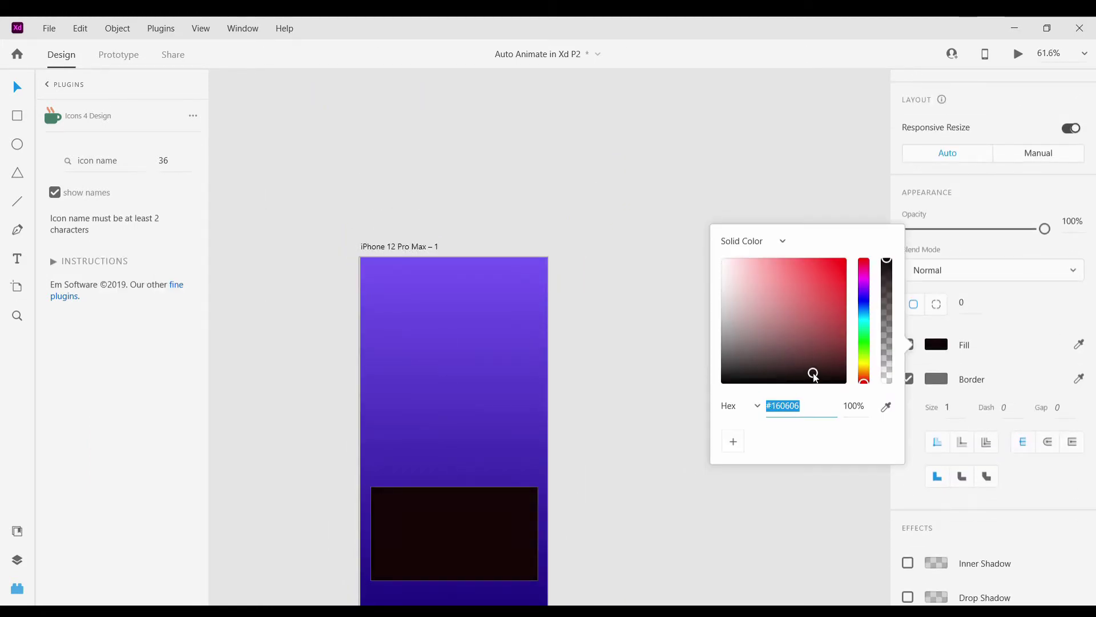
left_click(864, 312)
left_click_drag(835, 341, 847, 362)
Change the fill to a teal-to-dark-teal #001F32 linear gradient and remove the border.
left_click(753, 241)
left_click(749, 269)
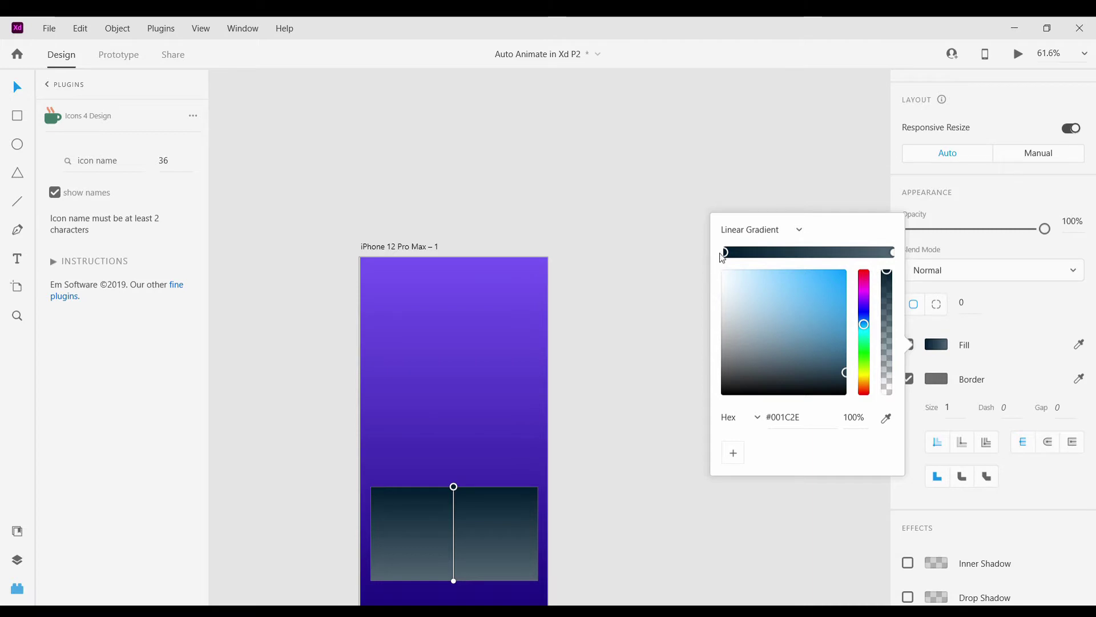
left_click_drag(805, 294, 850, 347)
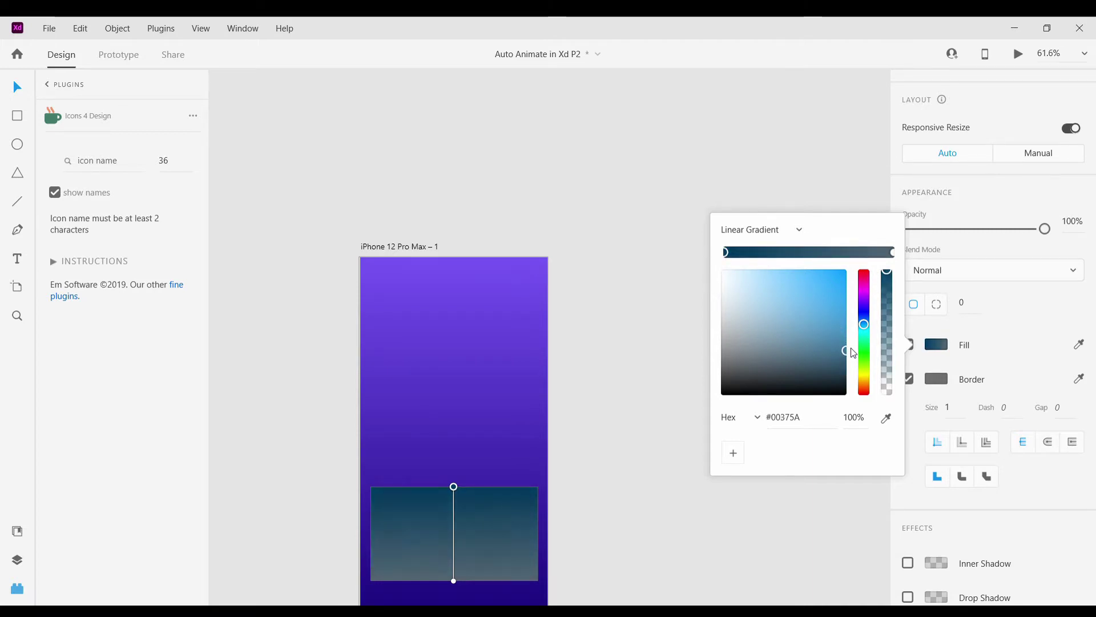
left_click(894, 253)
left_click_drag(757, 338, 855, 371)
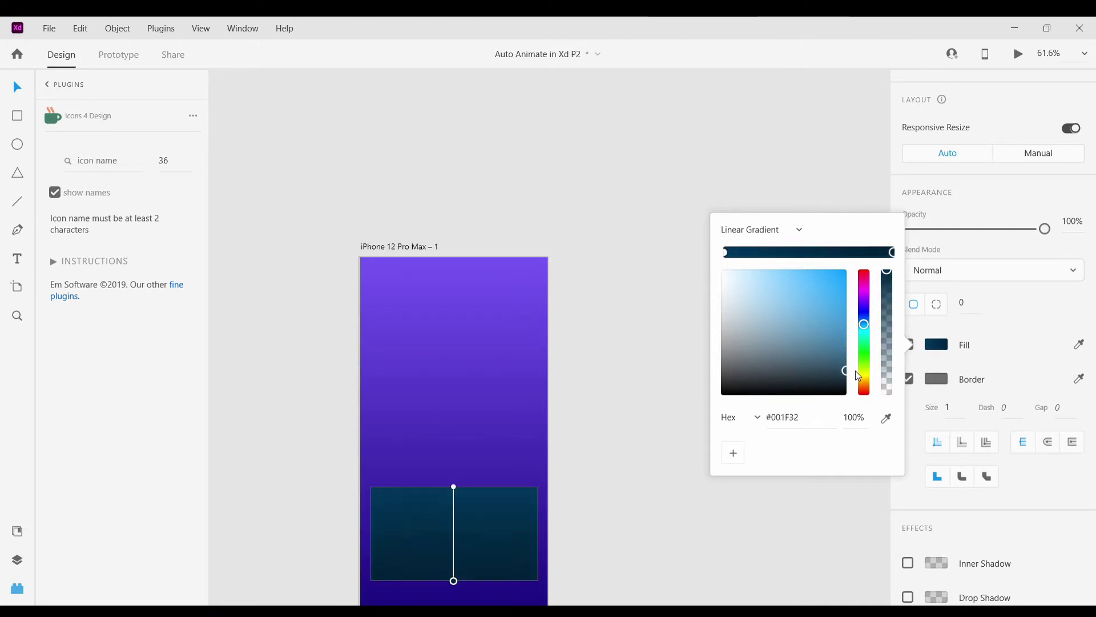
left_click(995, 372)
left_click(909, 378)
left_click(501, 527)
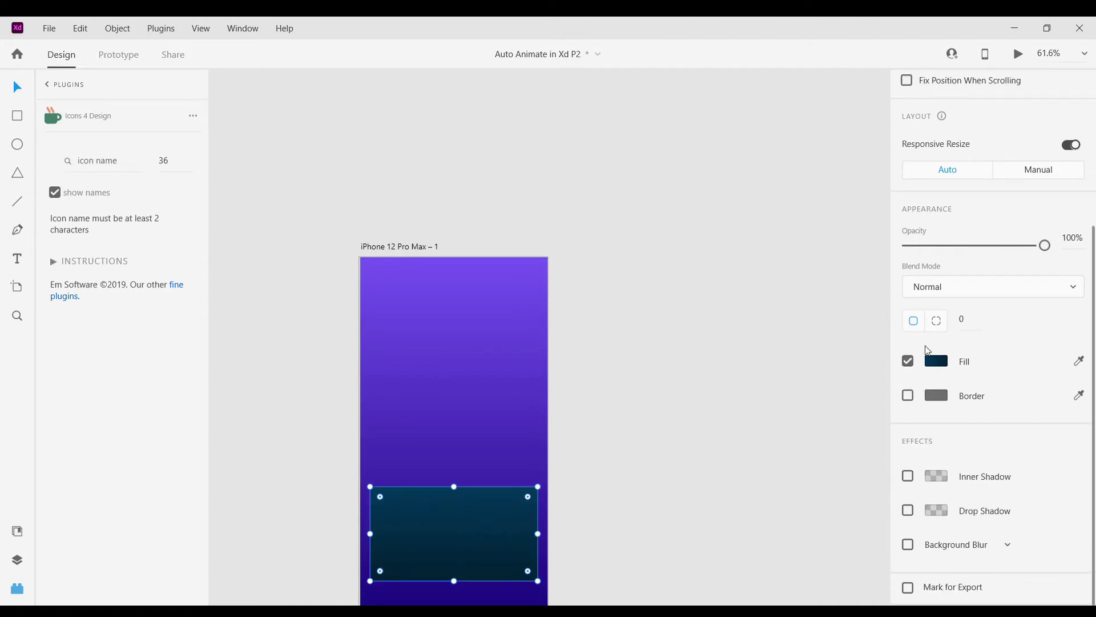
Lower the card's opacity to 56% and round its corners to radius 10.
left_click_drag(1045, 246, 984, 255)
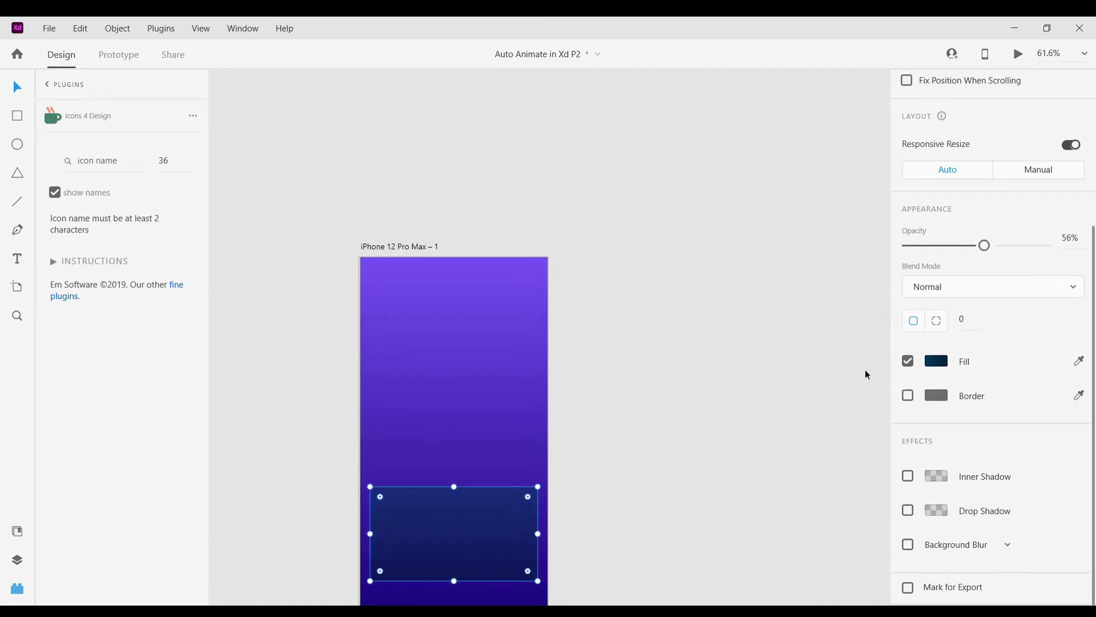
scroll(458, 480, "up", 5)
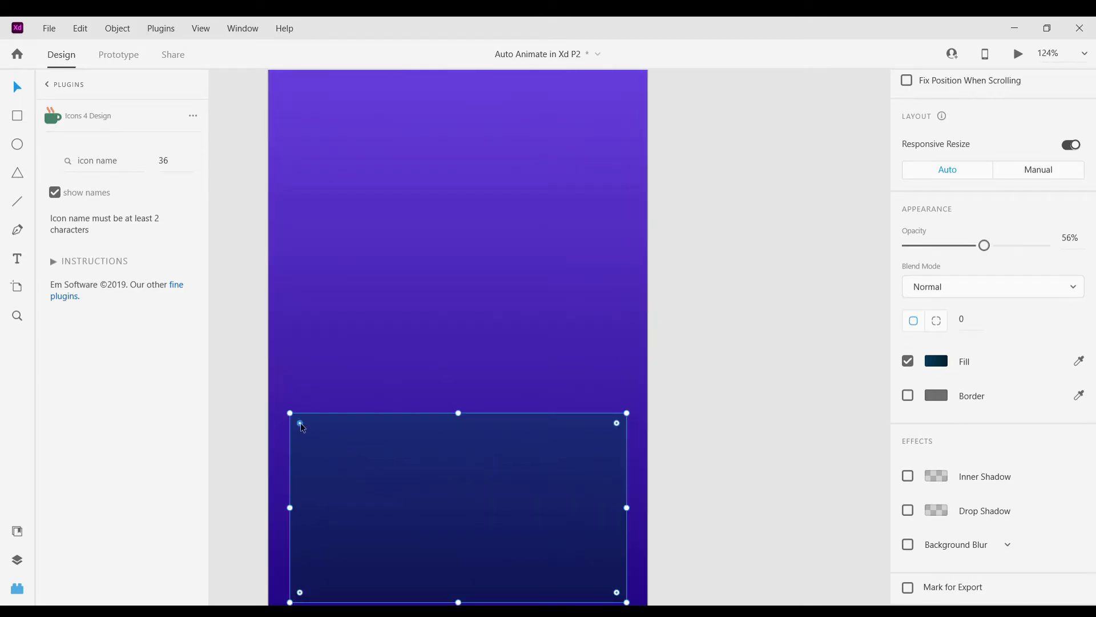
left_click_drag(300, 423, 299, 422)
left_click(345, 365)
scroll(392, 445, "down", 5)
Duplicate the card upward and stretch the copy taller on the upper artboard.
left_click(401, 462)
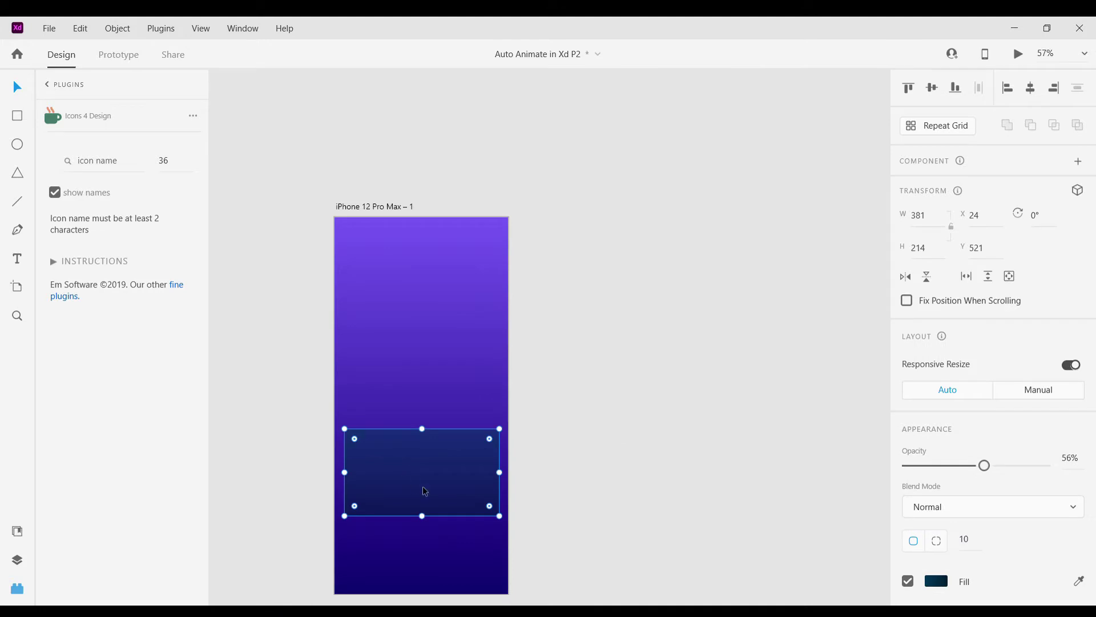
left_click_drag(432, 492, 433, 405)
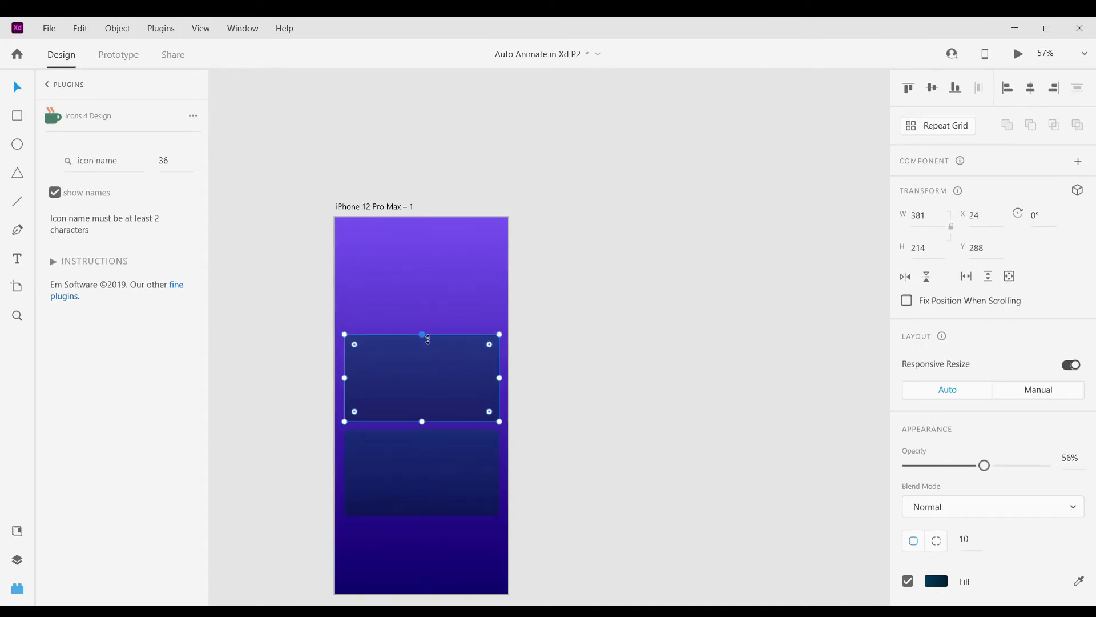
left_click_drag(428, 339, 431, 237)
left_click(554, 371)
scroll(463, 457, "up", 2)
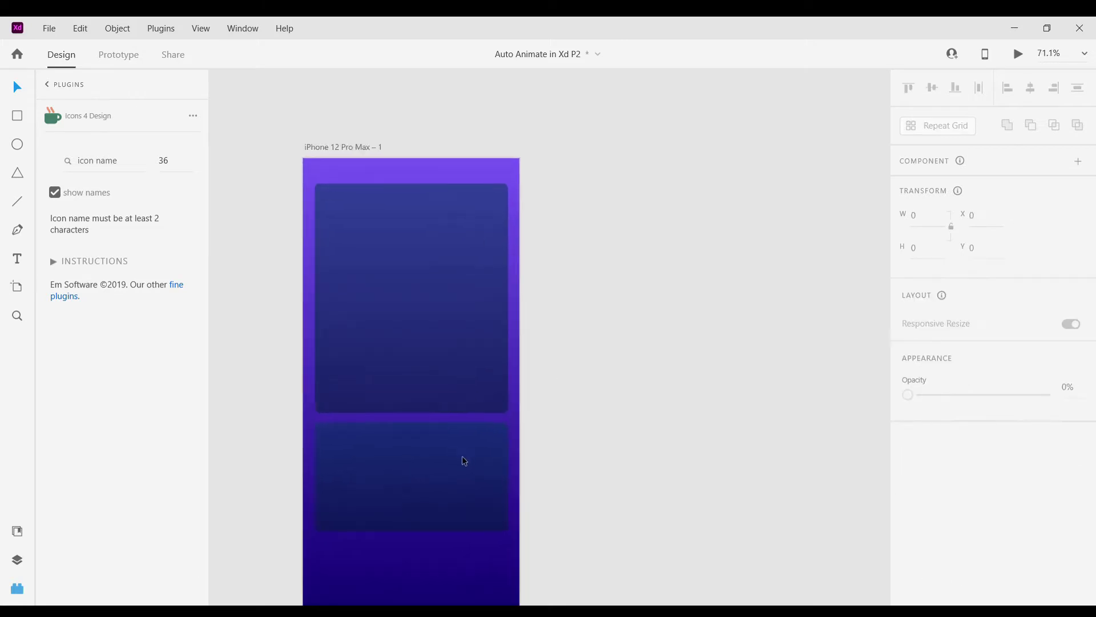
scroll(462, 457, "up", 1)
left_click(466, 481)
scroll(504, 481, "down", 2)
left_click(644, 429)
scroll(619, 437, "left", 1)
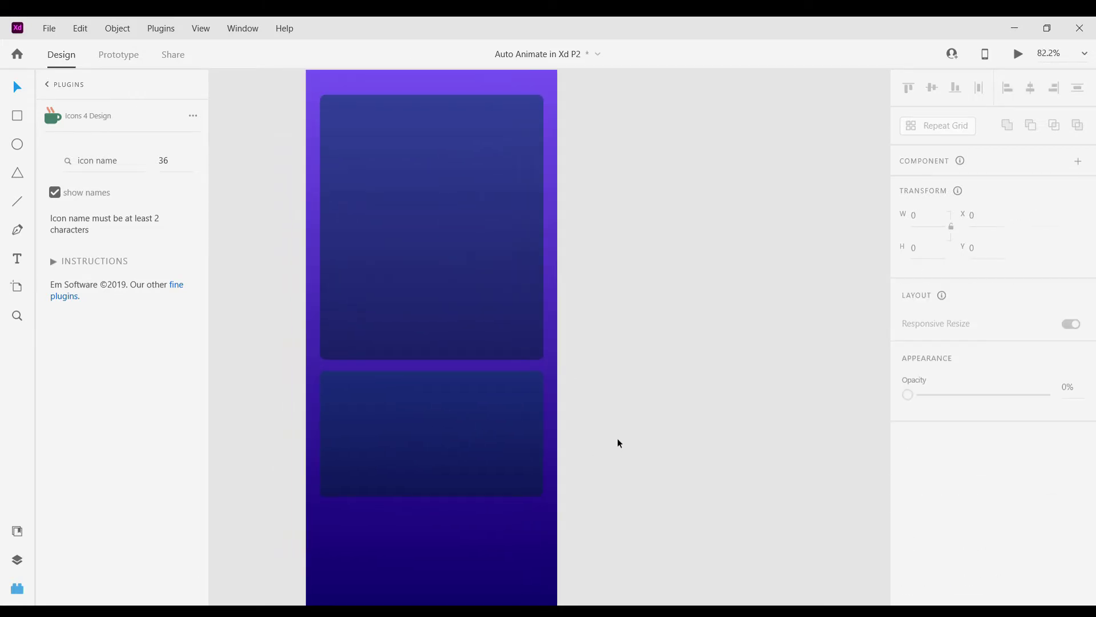
scroll(531, 448, "up", 1)
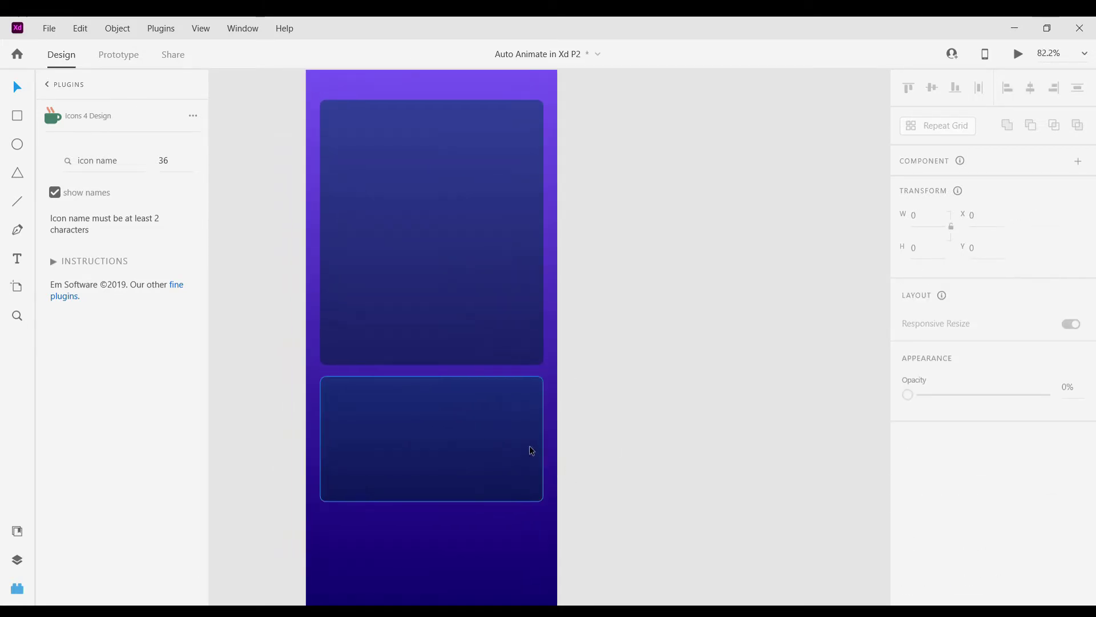
scroll(411, 470, "up", 3)
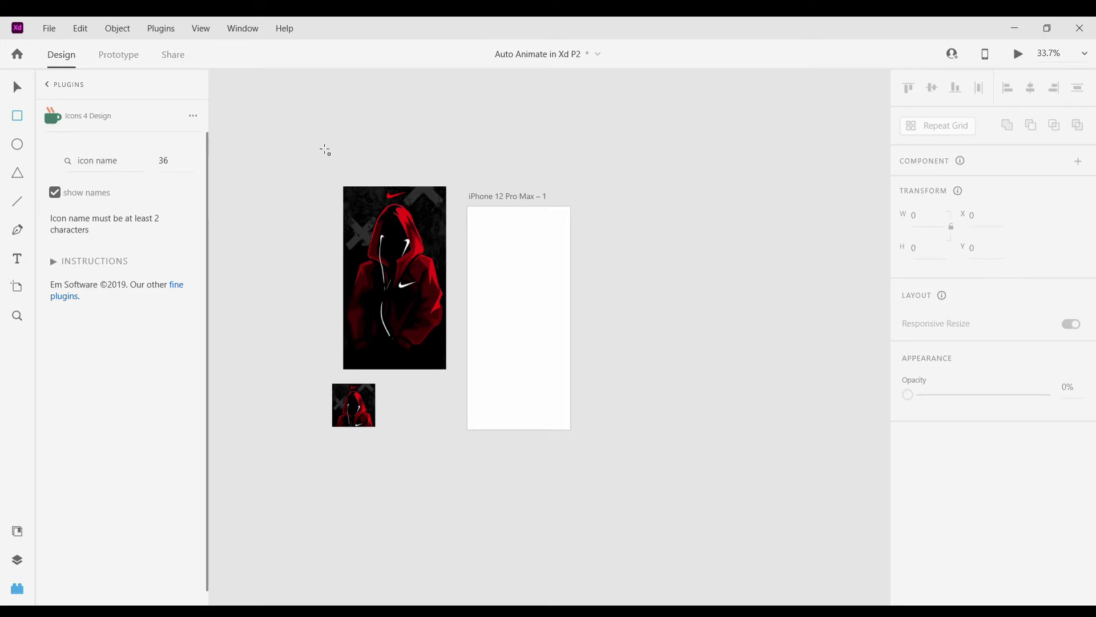
Draw a 55×55 square above the hoodie artwork, delete the stray circle, and duplicate it rightward.
mouse_move(325, 149)
left_mouse_down()
mouse_move(341, 166)
mouse_move(318, 160)
mouse_move(337, 146)
mouse_move(404, 195)
left_mouse_up()
left_click(17, 87)
scroll(318, 161, "up", 5)
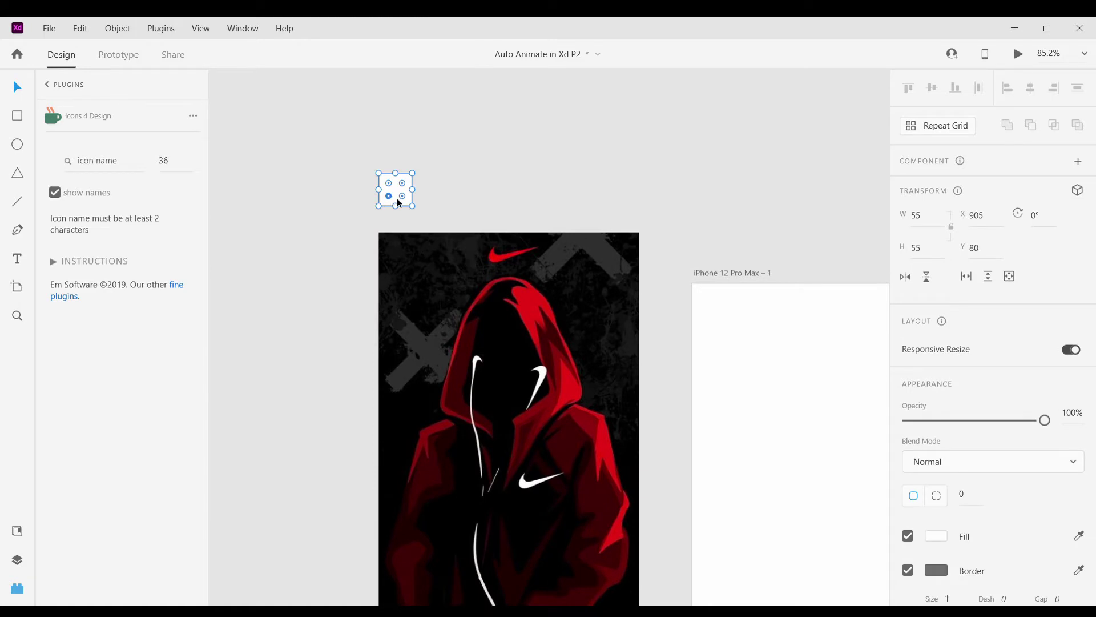
left_click(426, 199)
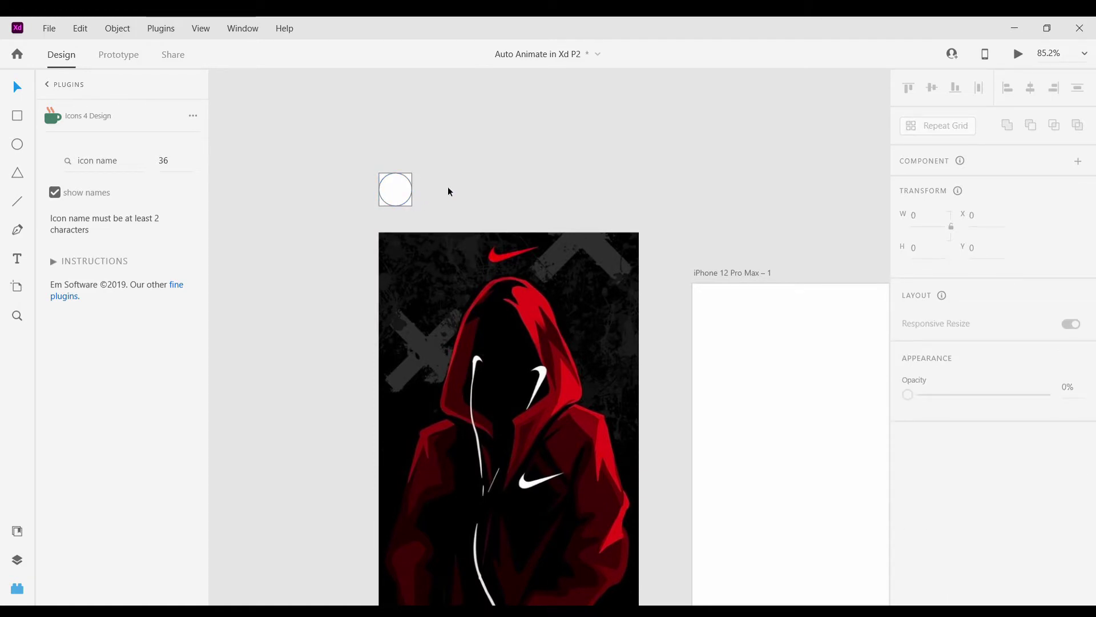
left_click(405, 194)
key("Delete")
left_click_drag(403, 191, 438, 196)
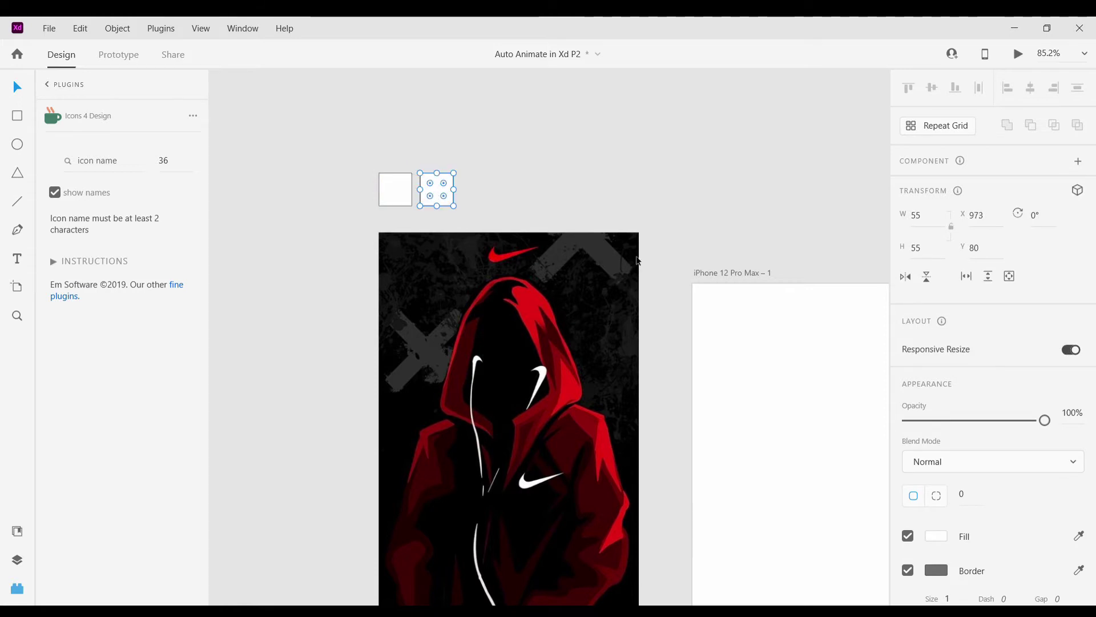
Fill the copied square with red sampled from the hoodie and remove its border.
left_click(1079, 536)
left_click(567, 391)
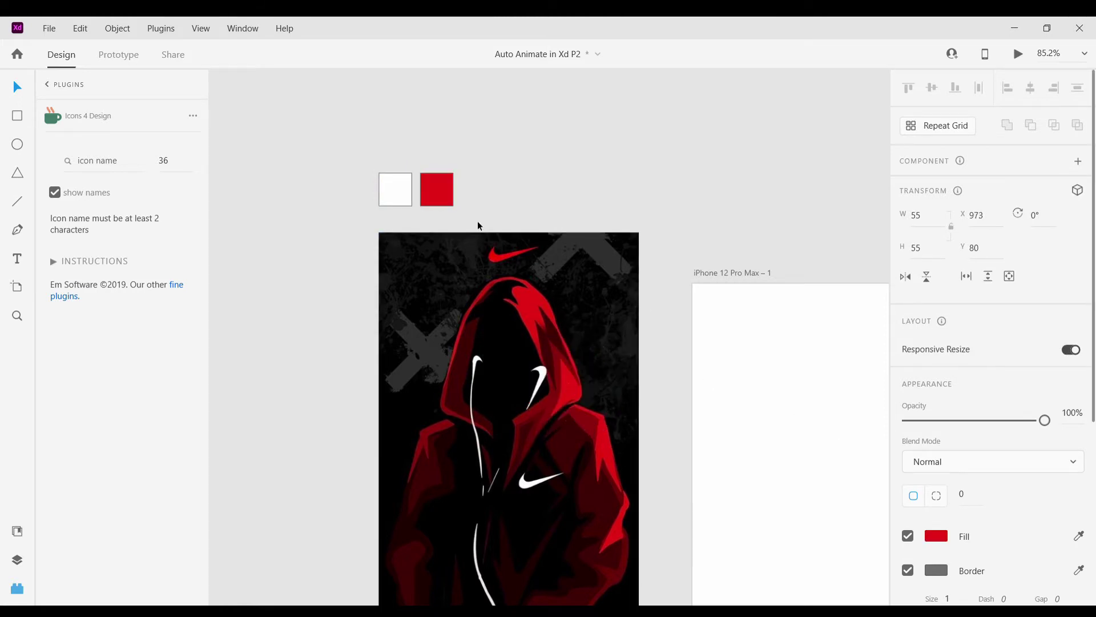
left_click(908, 571)
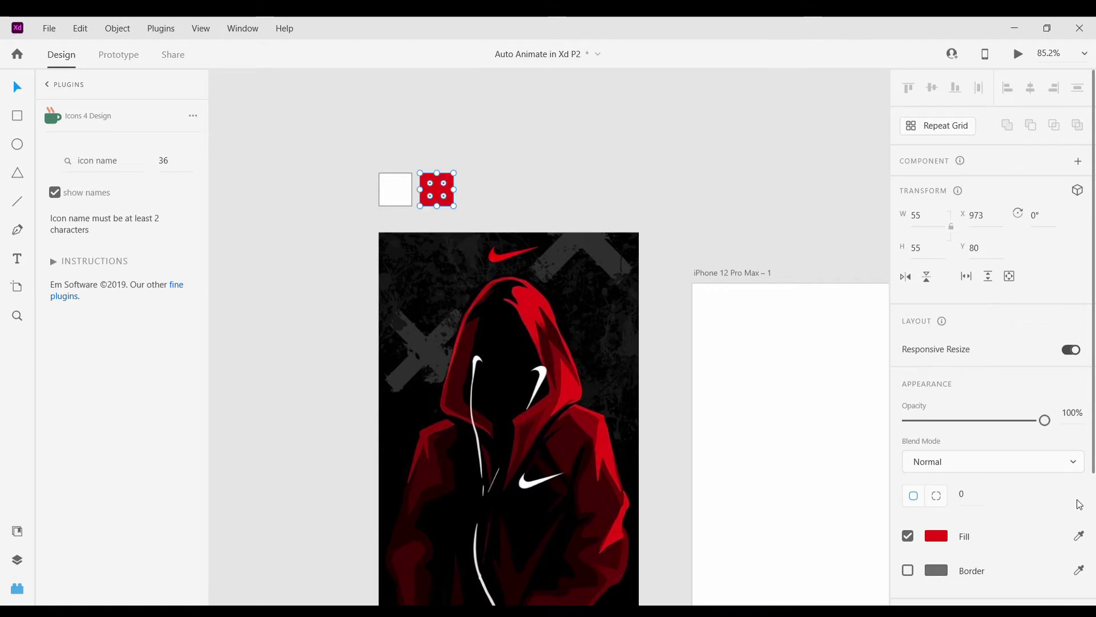
left_click(1079, 536)
left_click(530, 308)
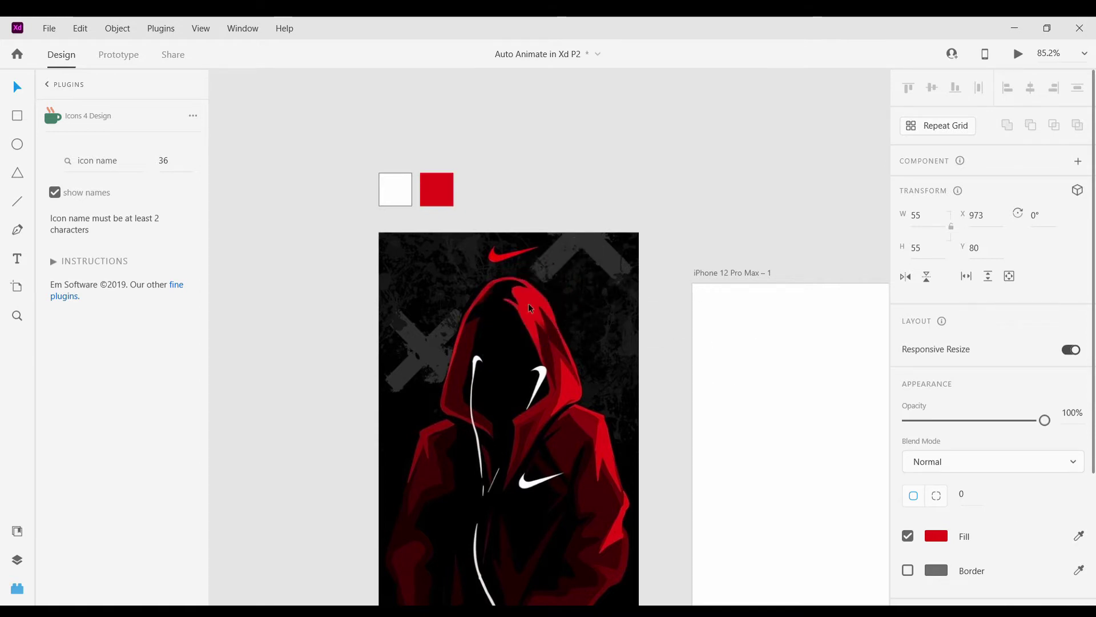
left_click(1079, 536)
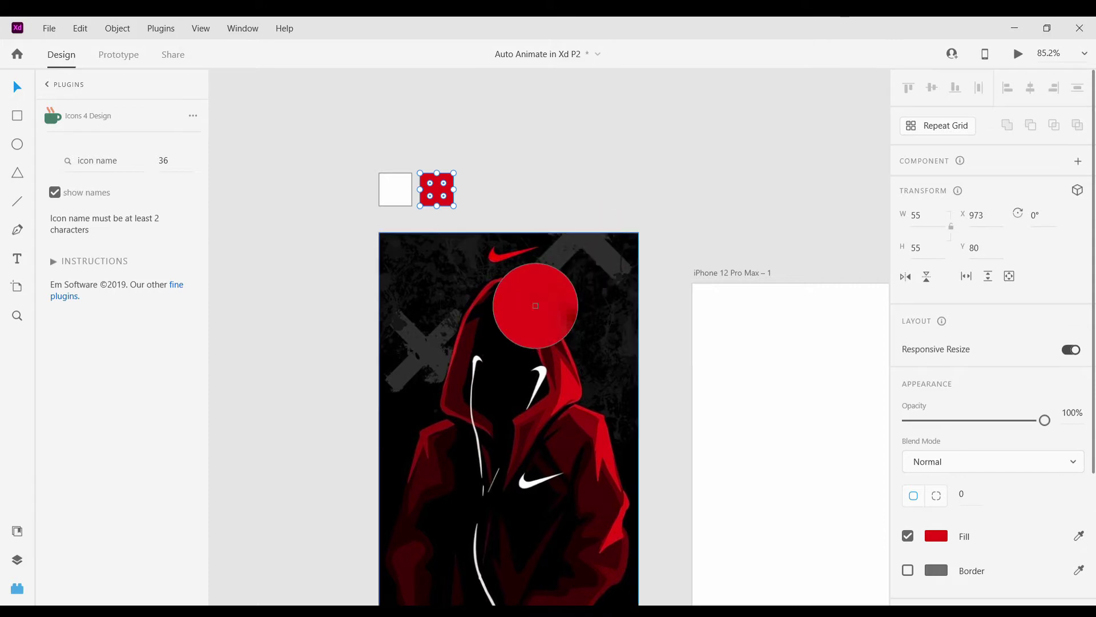
left_click(531, 308)
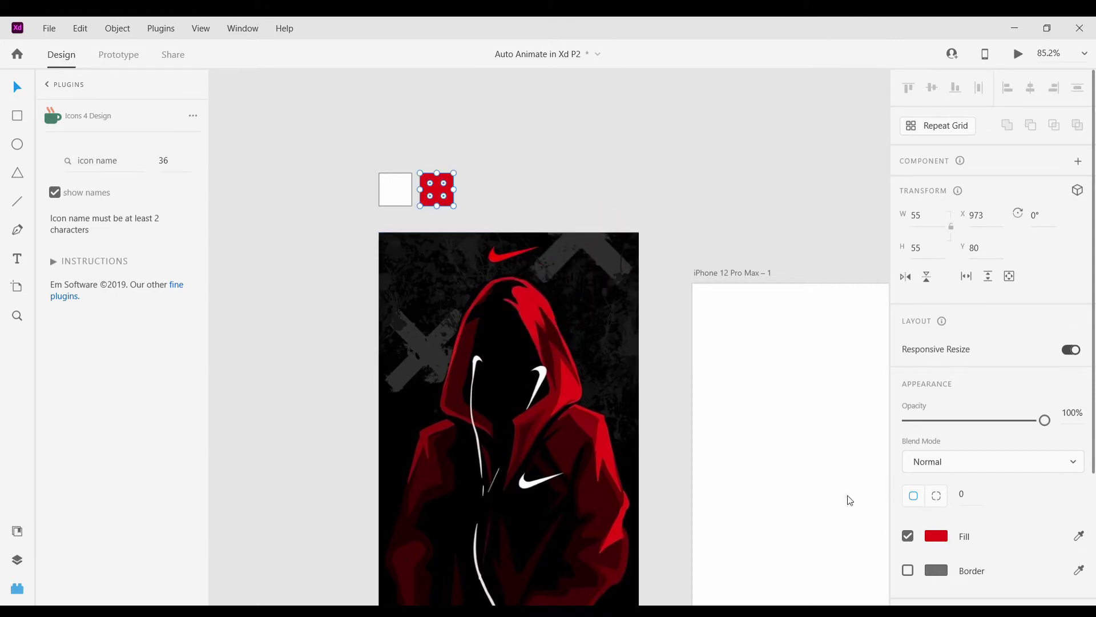
Brighten the borderless square's fill to a vivid red.
left_click(936, 536)
left_click_drag(835, 412, 827, 401)
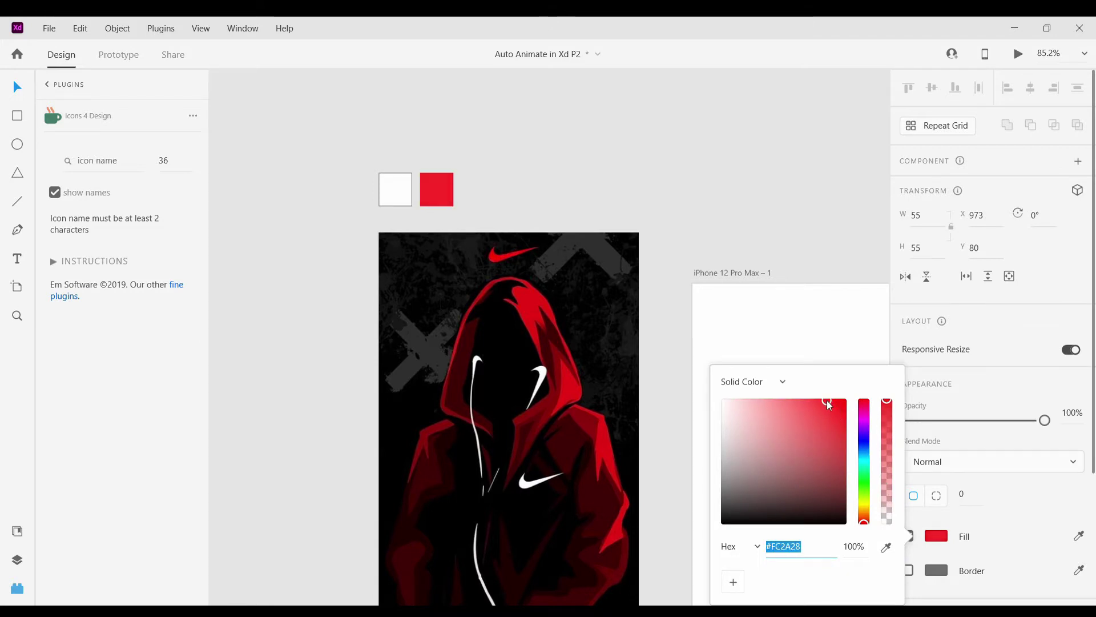
left_click(563, 177)
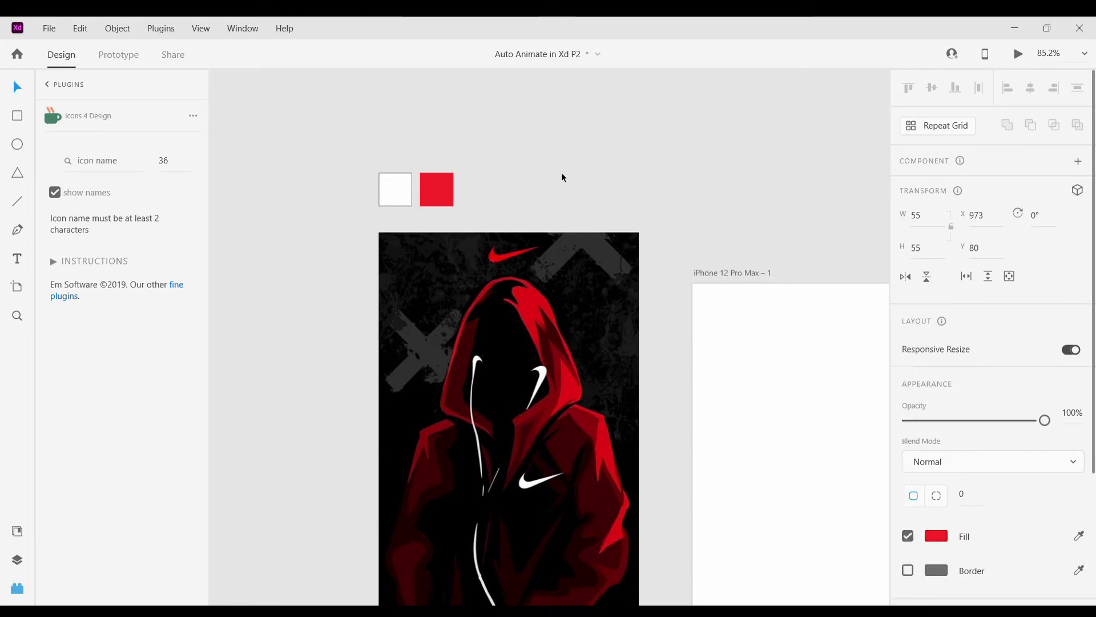
Recolour the white square to hoodie-sampled dark red #A30A0A, then show Document Assets.
left_click(389, 187)
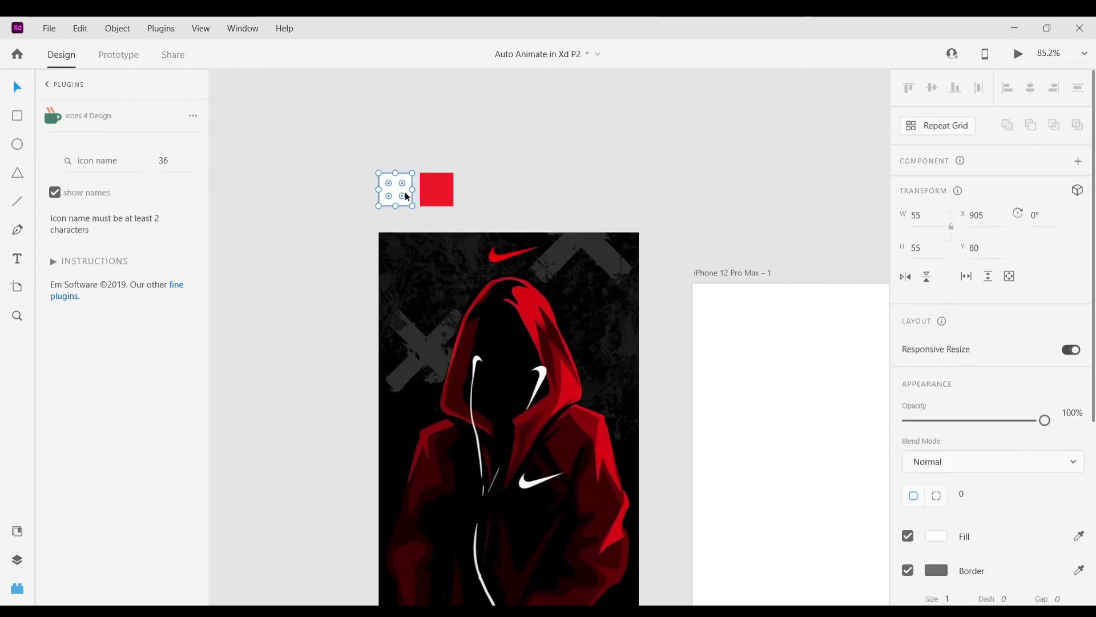
left_click(1080, 535)
left_click(550, 336)
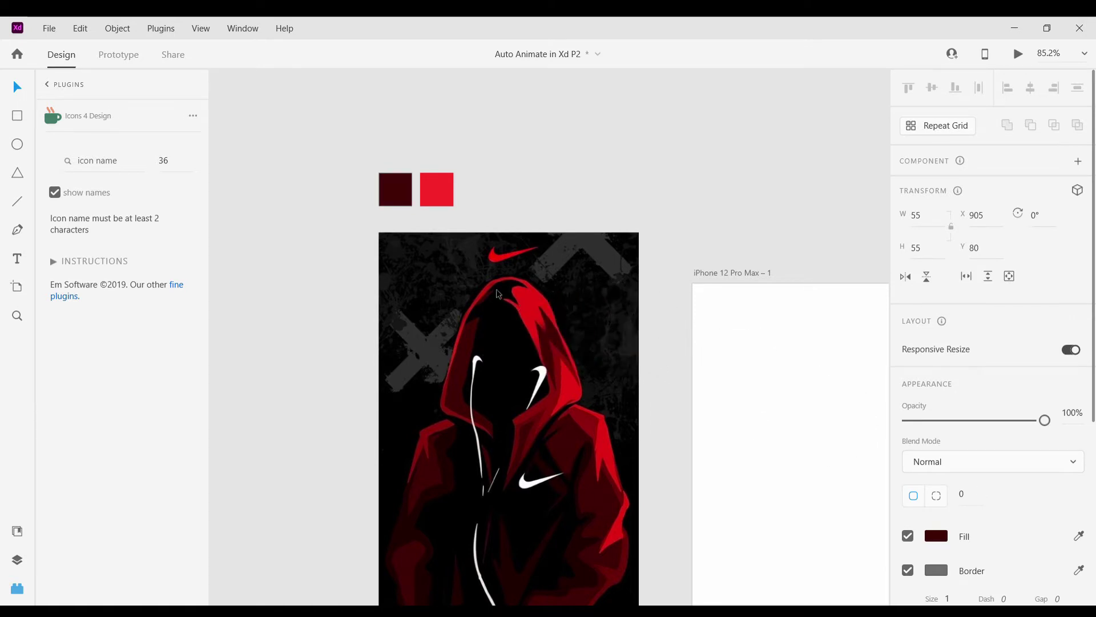
left_click(938, 535)
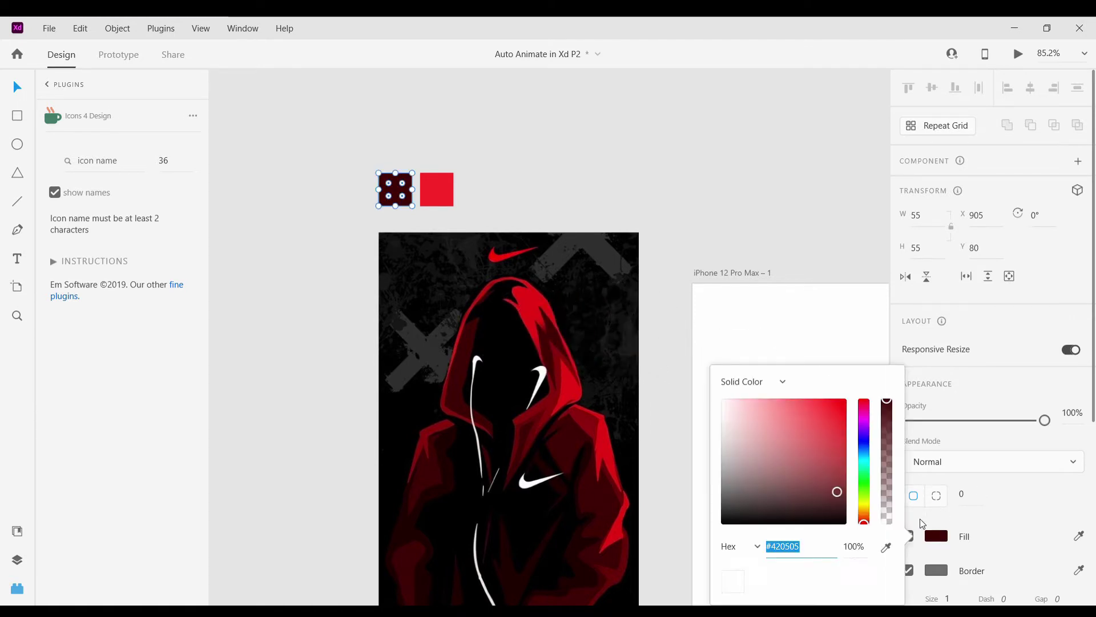
left_click(838, 454)
left_click_drag(838, 453, 838, 444)
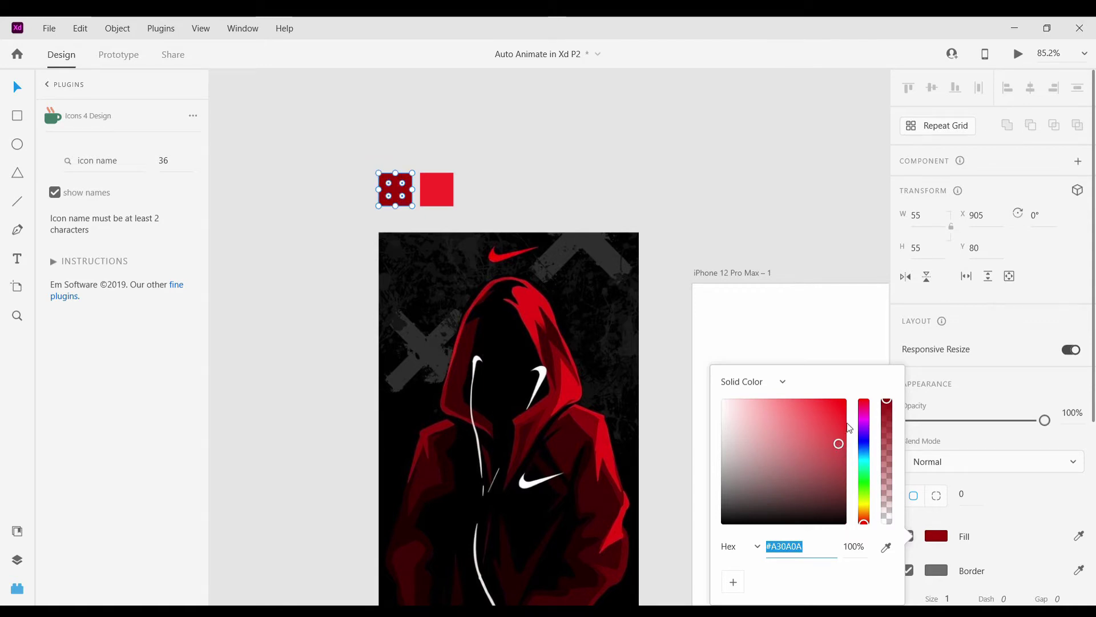
left_click(666, 214)
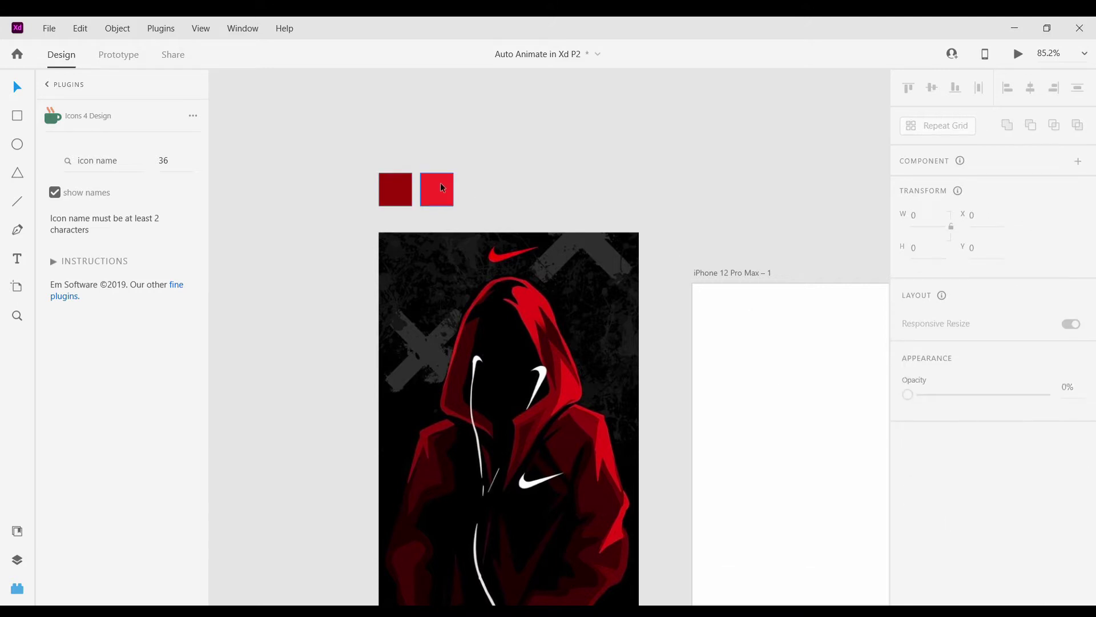
left_click(23, 535)
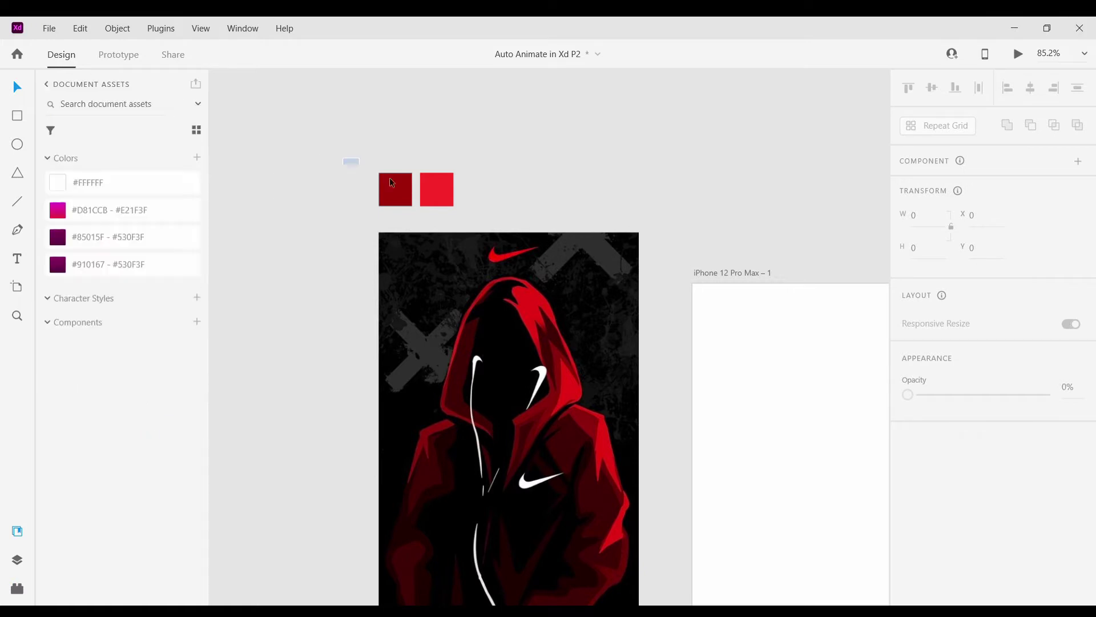
Save both squares' red colours as document colours.
left_click_drag(389, 177, 437, 195)
left_click(197, 158)
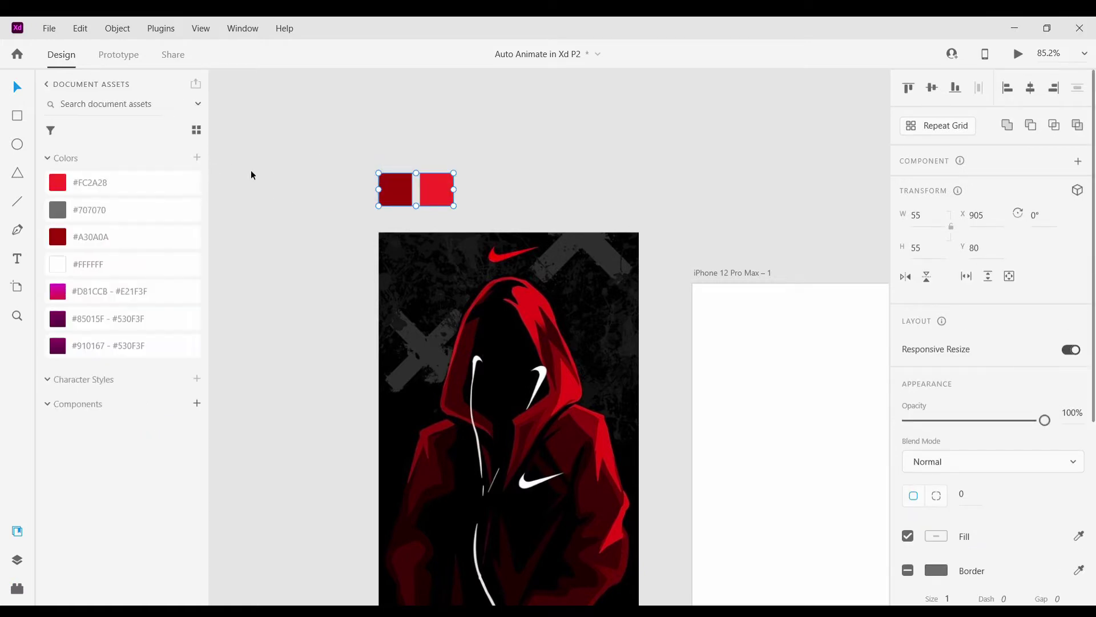
left_click(276, 175)
Duplicate the red square, give the copy a #FC2A28-to-#A30A0A linear gradient, and save it to Colors.
left_click(433, 190)
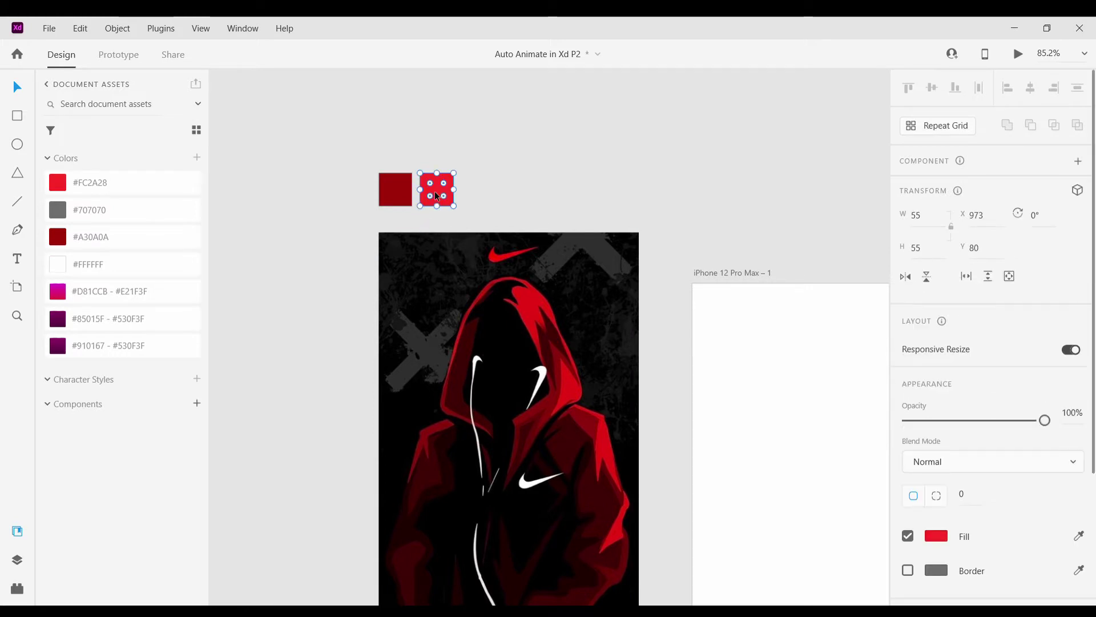
left_click(469, 200)
left_click_drag(448, 195, 497, 194)
left_click(936, 535)
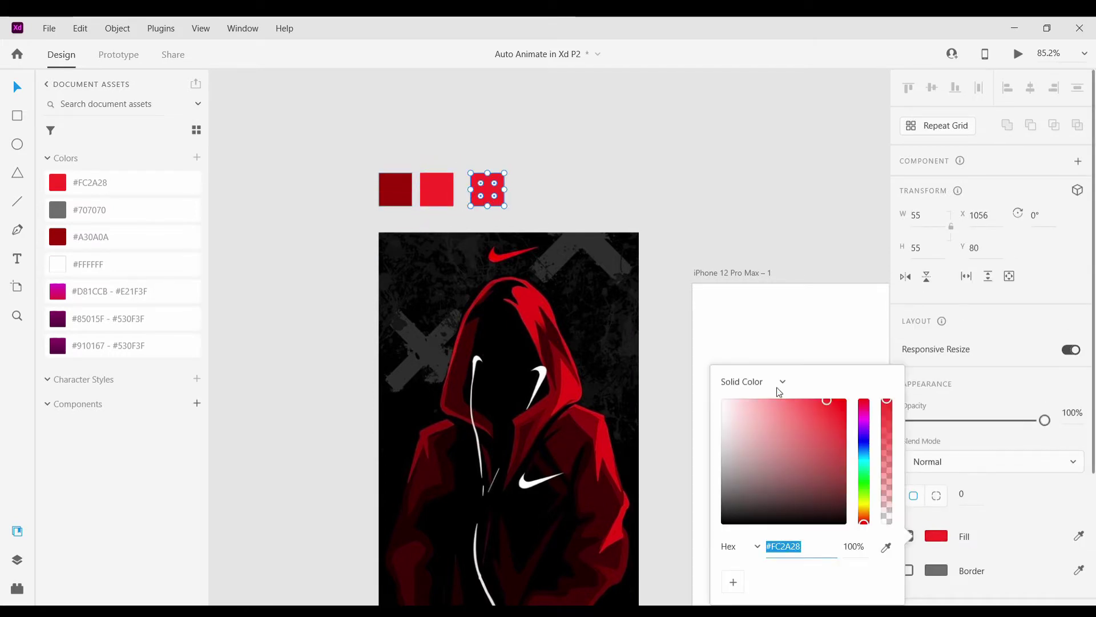
left_click(742, 382)
left_click(725, 411)
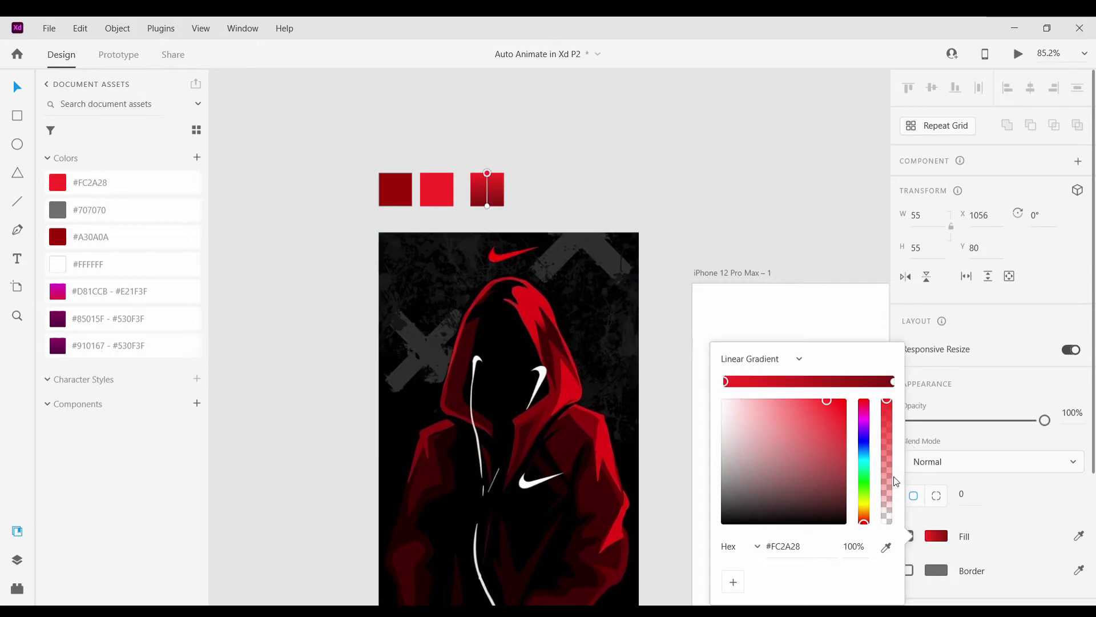
left_click(893, 384)
left_click(887, 547)
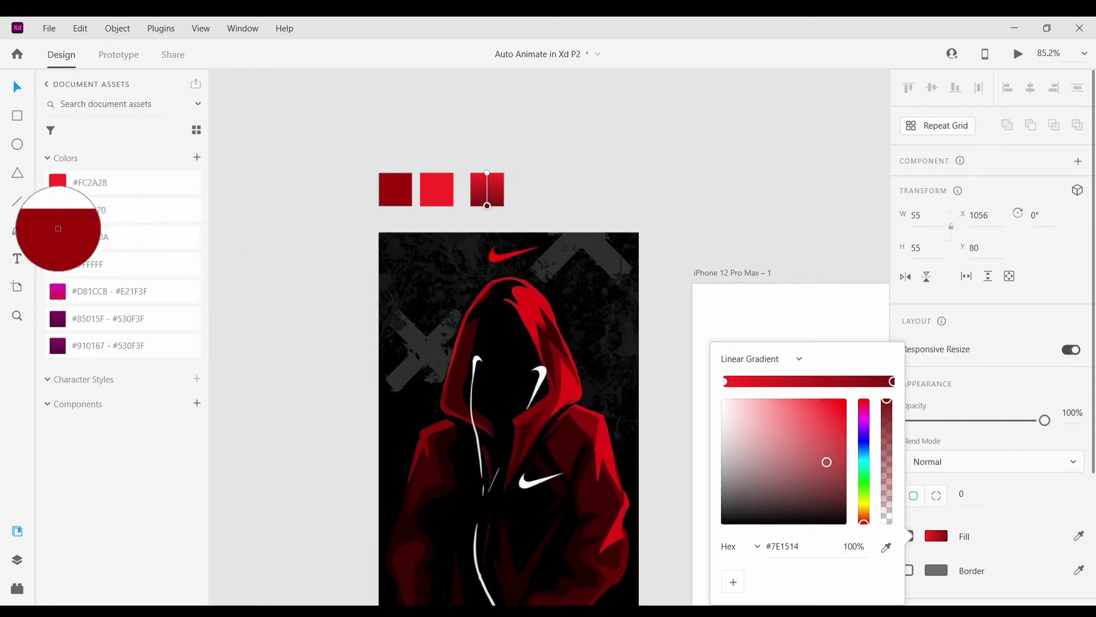
left_click(57, 236)
left_click(517, 170)
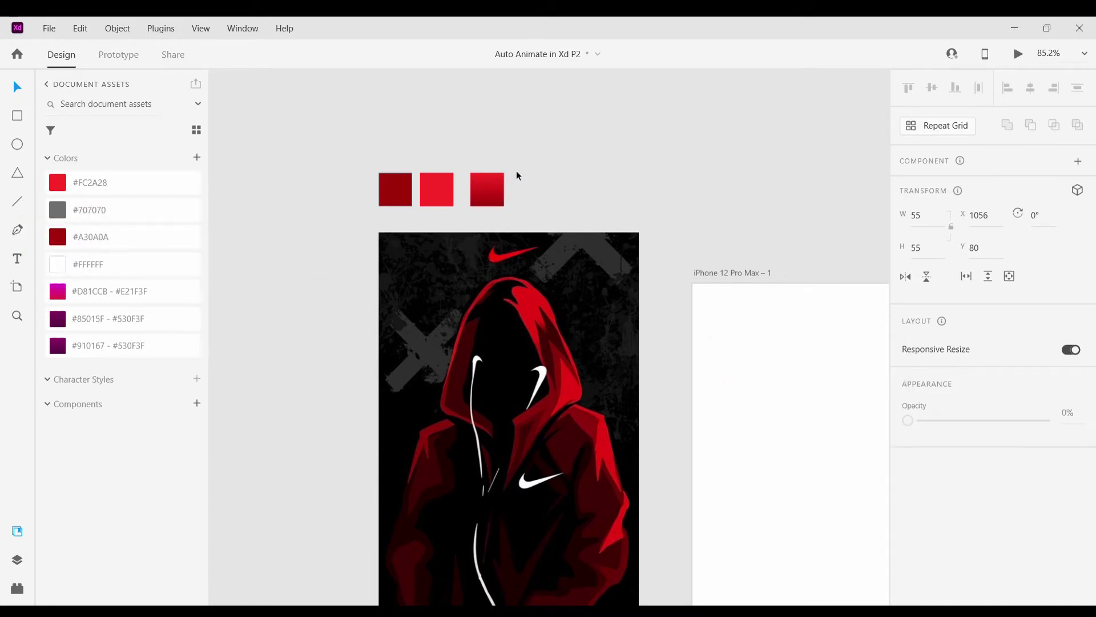
left_click(195, 157)
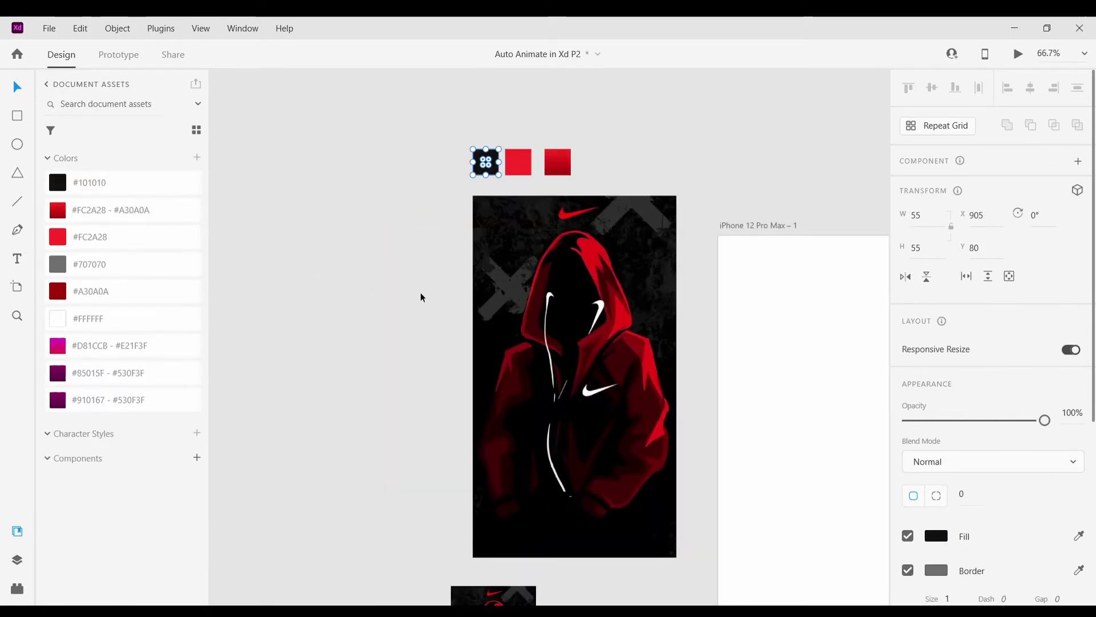
left_click(369, 287)
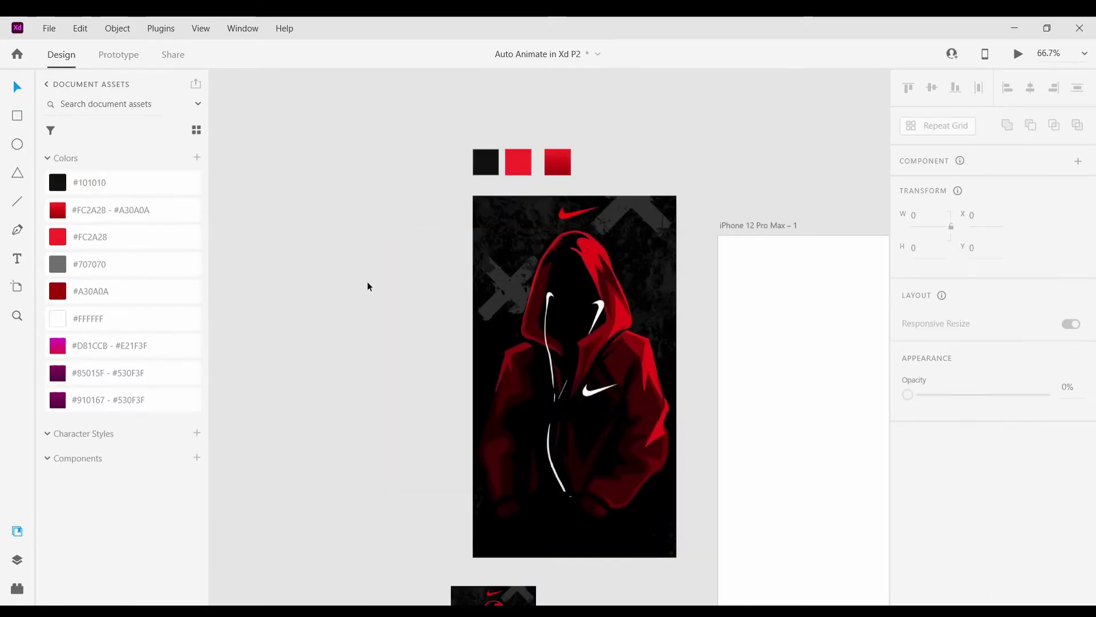
Fill the iPhone 12 Pro Max – 1 artboard with black #101010.
scroll(312, 273, "down", 3)
scroll(489, 243, "right", 2)
scroll(491, 245, "up", 2)
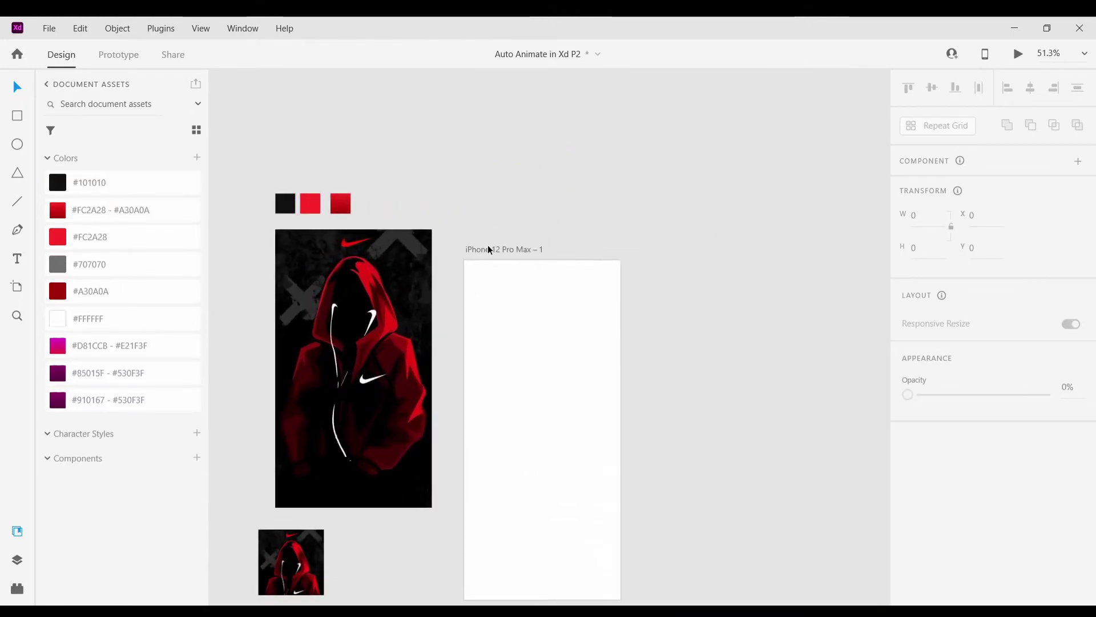
left_click(497, 251)
left_click(57, 182)
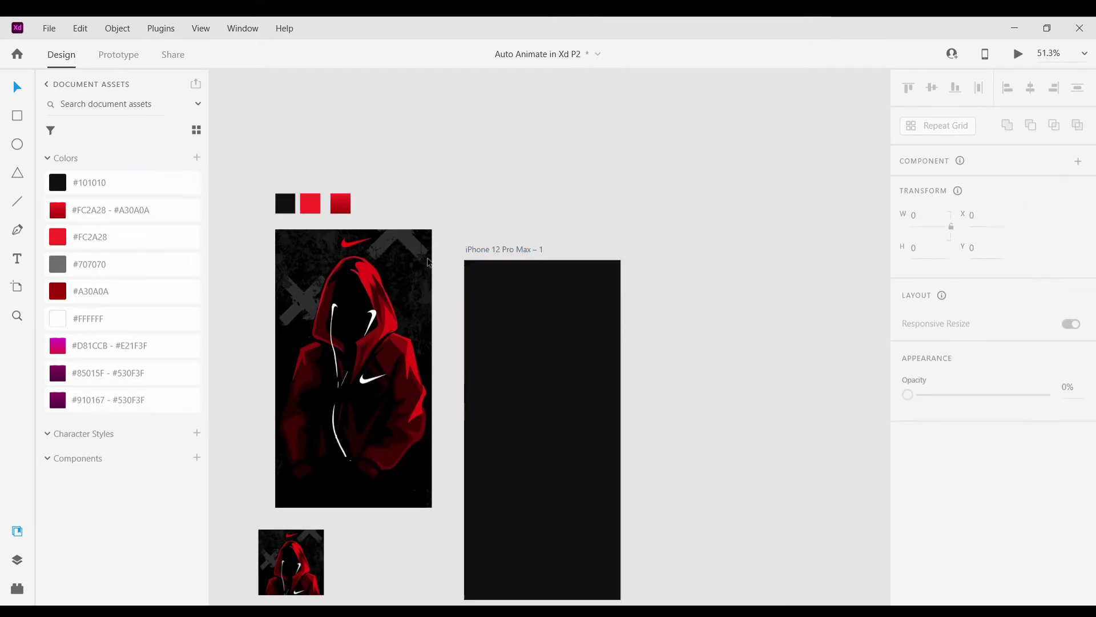
Lay the hooded artwork across the artboard at reduced opacity and move the small hoodie image onto it.
left_click_drag(432, 315, 544, 337)
left_click_drag(1045, 466, 962, 480)
left_click(166, 524)
left_click_drag(286, 564, 509, 355)
scroll(513, 401, "up", 3)
scroll(968, 516, "down", 5)
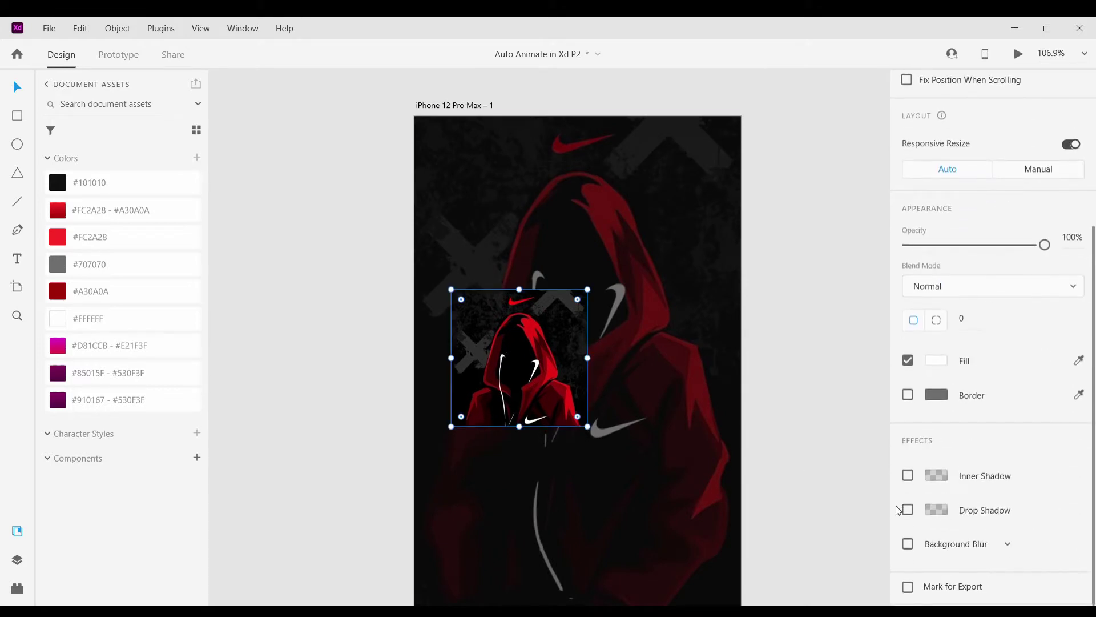
Give the small artwork a red #FF4242 drop shadow with blur 40 at 55% opacity.
left_click(937, 509)
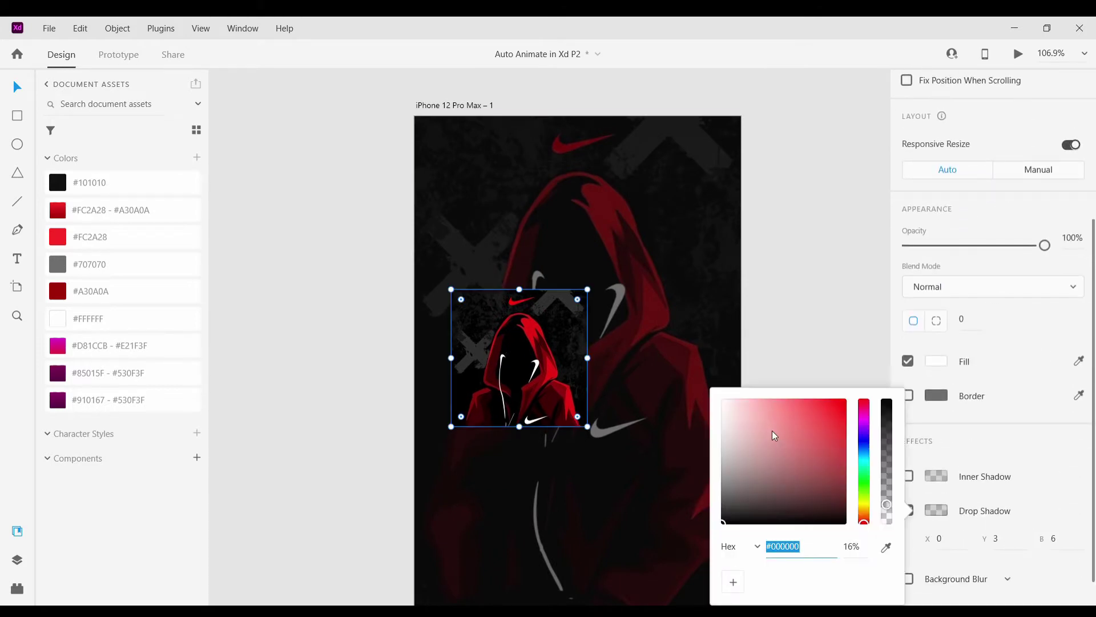
left_click_drag(822, 428, 815, 398)
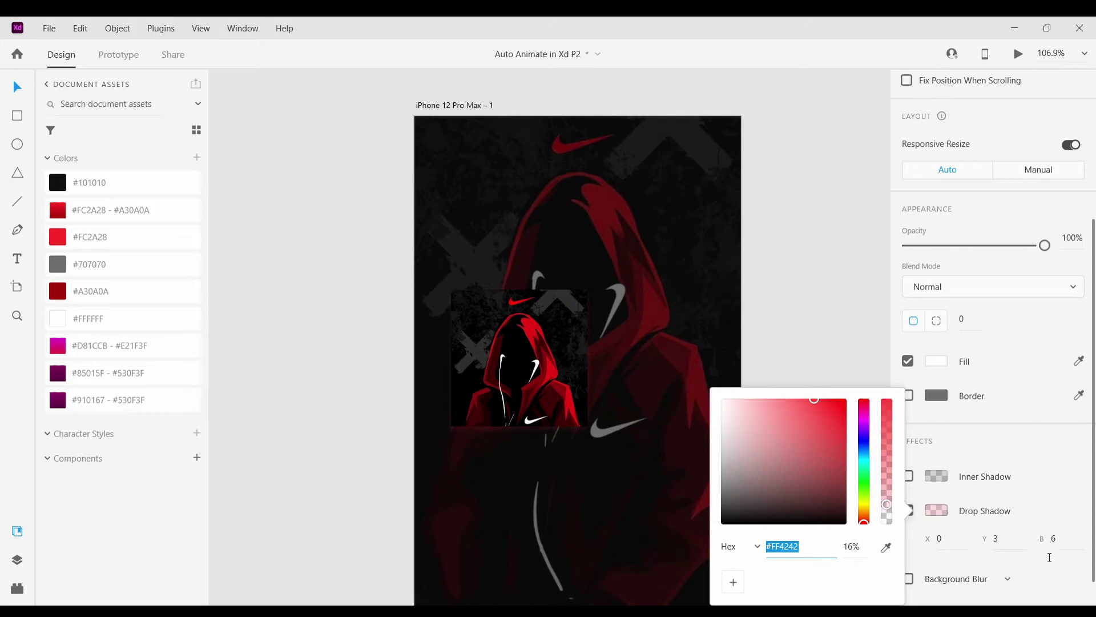
left_click(1067, 541)
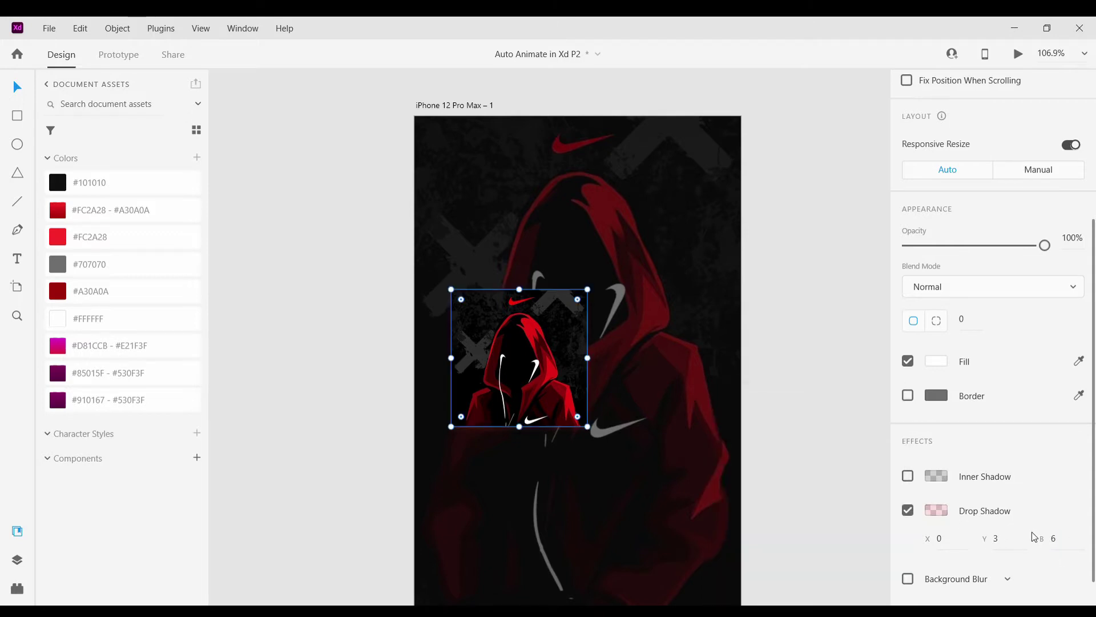
key("Escape")
key("Up")
key("Up")
key("Up")
key("Up")
key("Up")
key("Up")
key("Up")
key("Up")
key("Up")
key("Up")
key("Up")
key("Up")
key("Up")
key("Up")
key("Up")
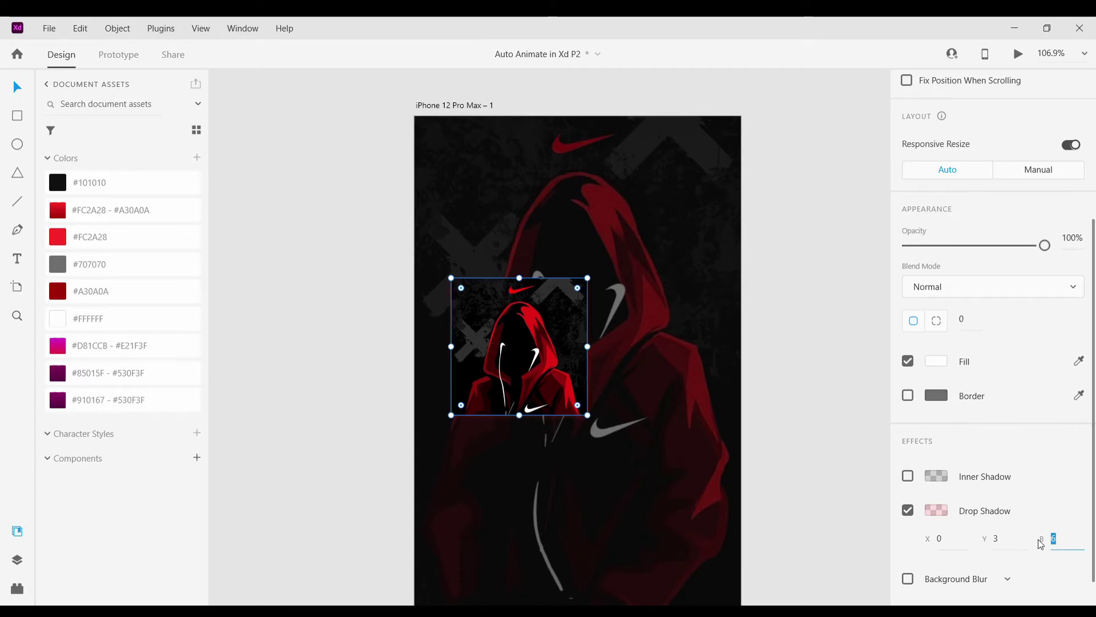
type("13")
key("Return")
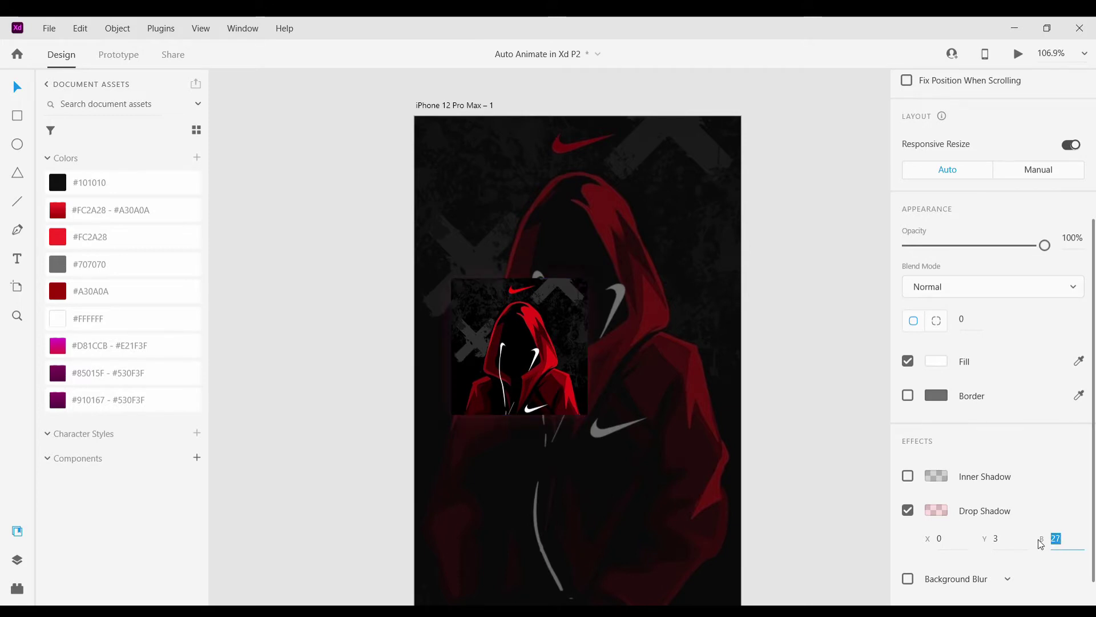
left_click(938, 516)
left_click_drag(889, 471, 886, 445)
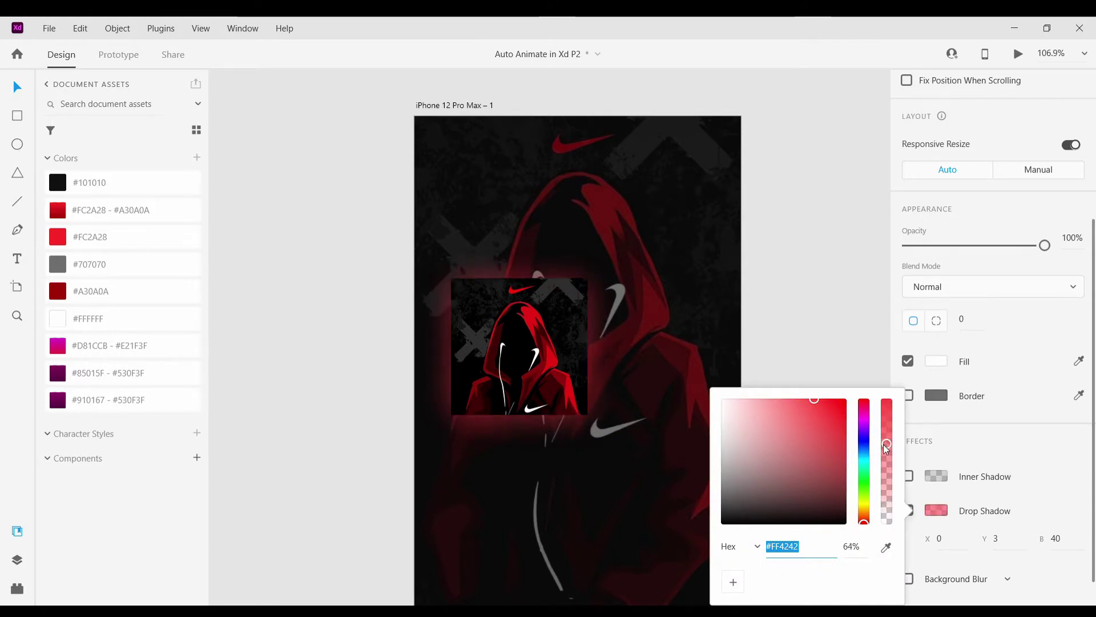
left_click(854, 336)
scroll(598, 439, "down", 3)
scroll(567, 390, "down", 1)
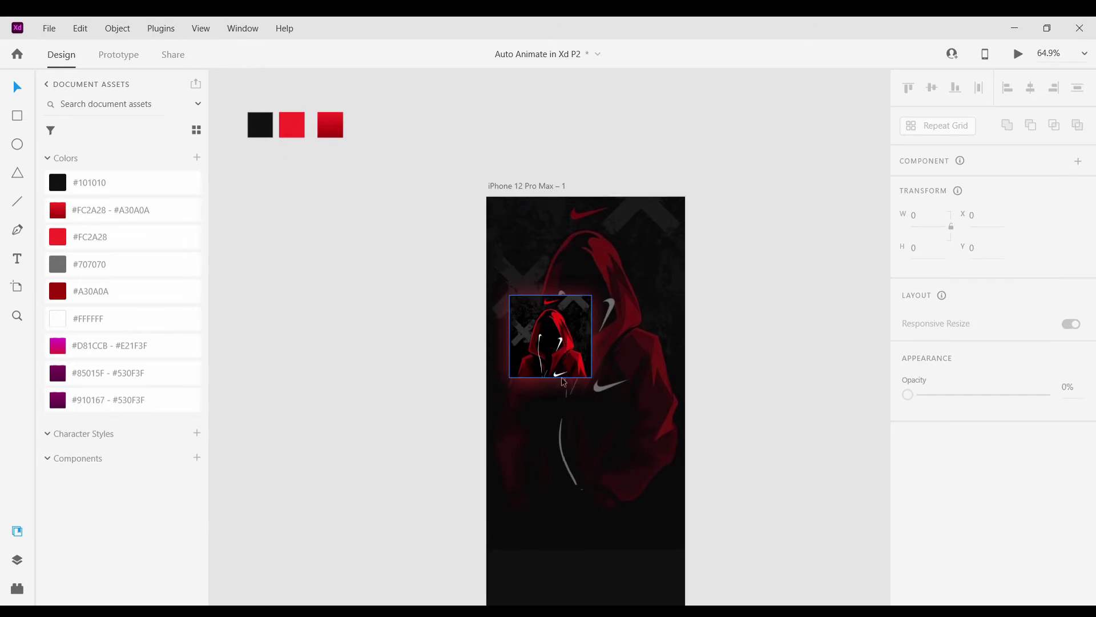
Add vertical guides 16 px in from the artboard's left and right edges.
left_click(562, 359)
left_click_drag(561, 359, 562, 396)
left_click_drag(488, 352, 500, 352)
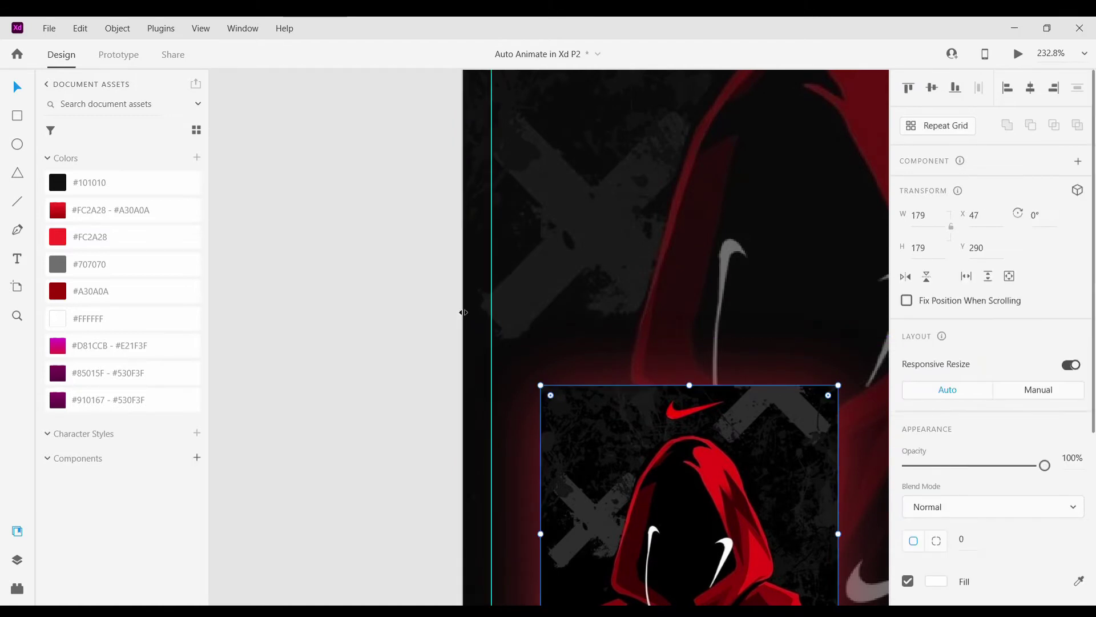
left_click_drag(460, 313, 688, 349)
scroll(686, 346, "down", 5)
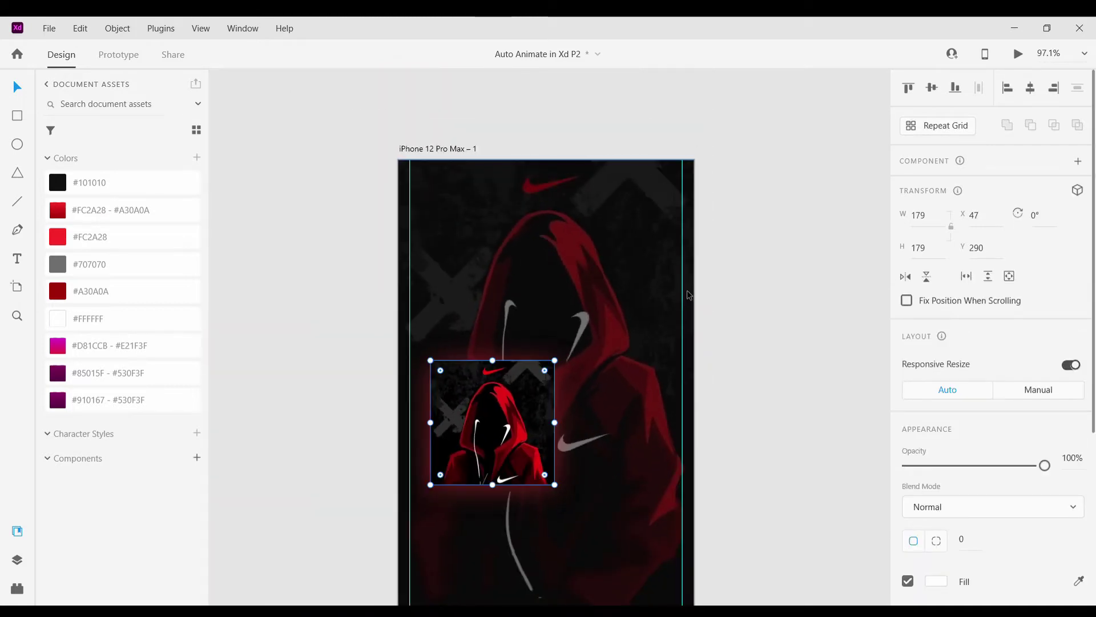
left_click_drag(687, 295, 688, 297)
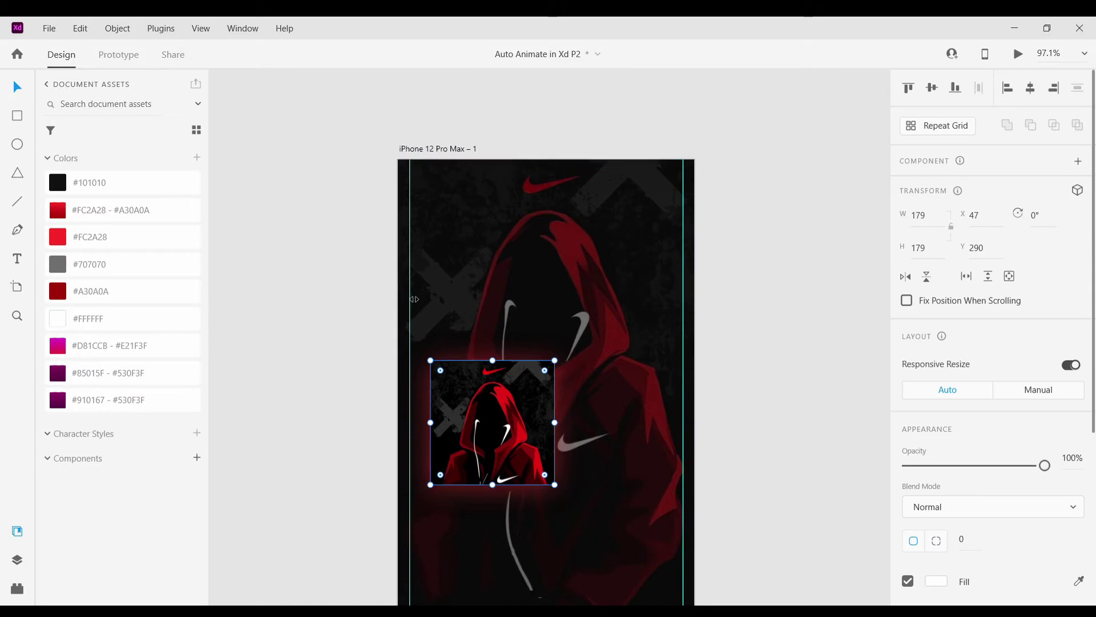
left_click_drag(411, 298, 415, 299)
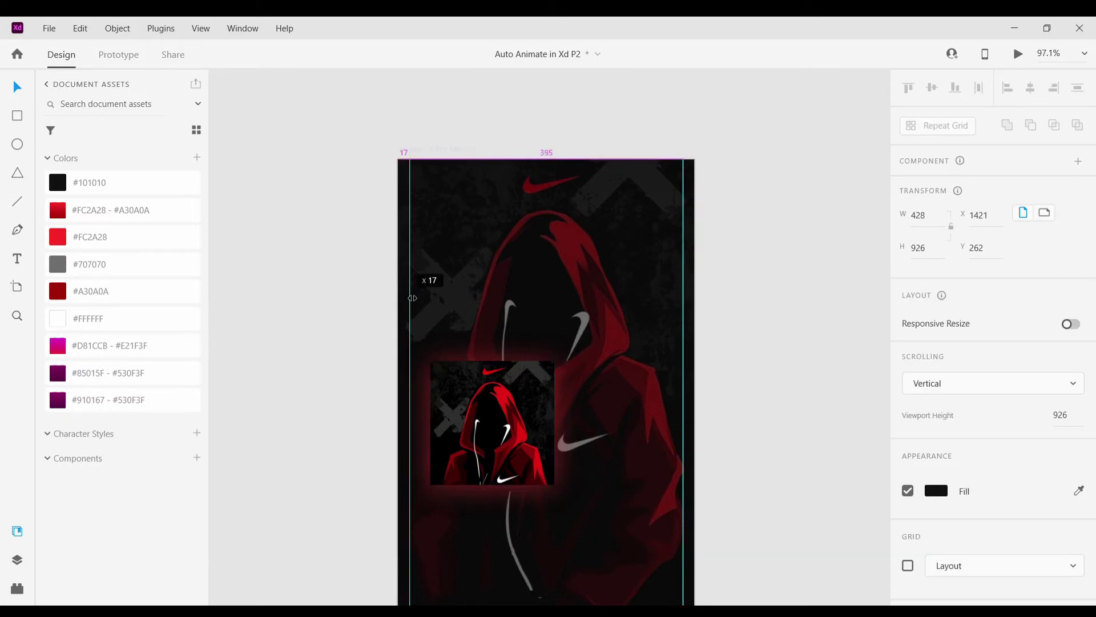
scroll(419, 190, "up", 6)
scroll(365, 212, "up", 3)
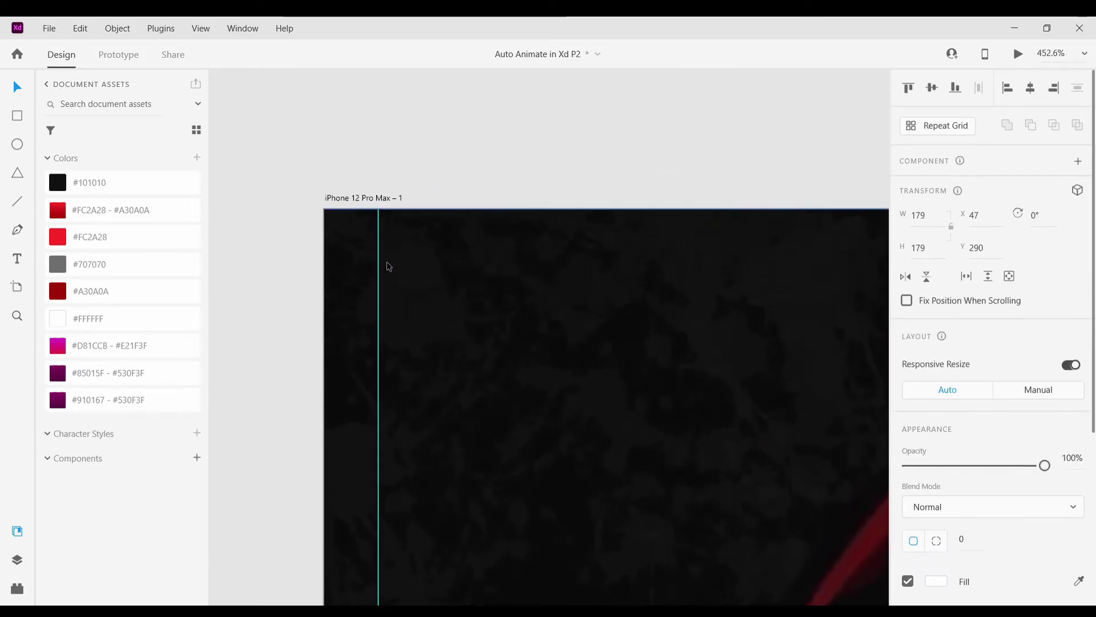
left_click_drag(379, 271, 381, 272)
scroll(382, 273, "down", 6)
Move the small hooded artwork up to Y 260 between the guides.
left_click(523, 457)
scroll(524, 444, "down", 3)
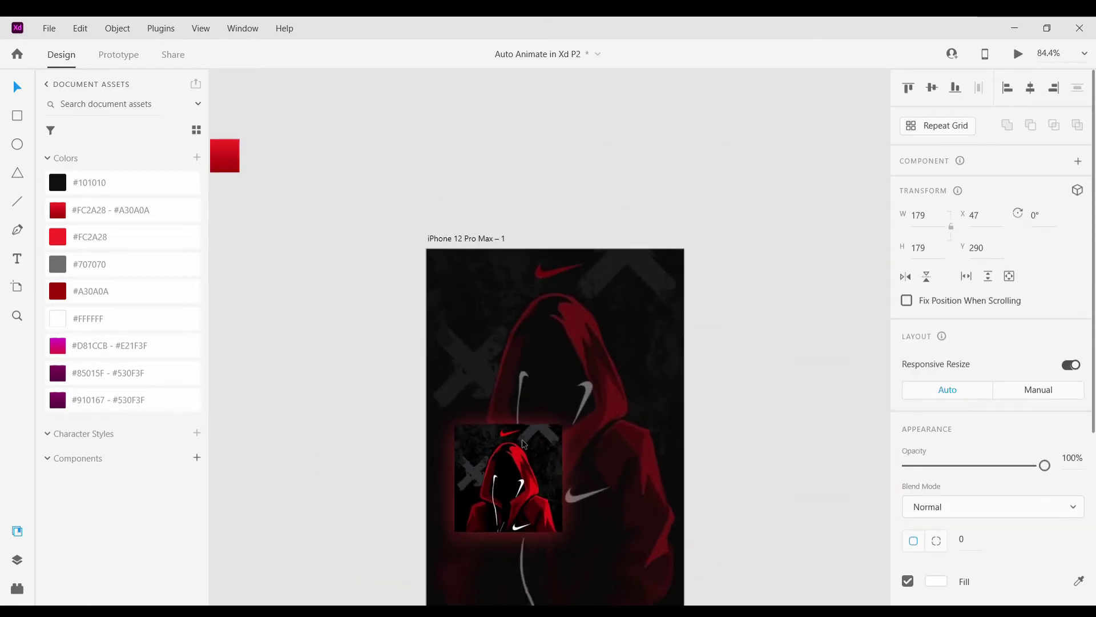
scroll(524, 444, "down", 1)
left_click_drag(514, 454, 513, 436)
left_click(719, 302)
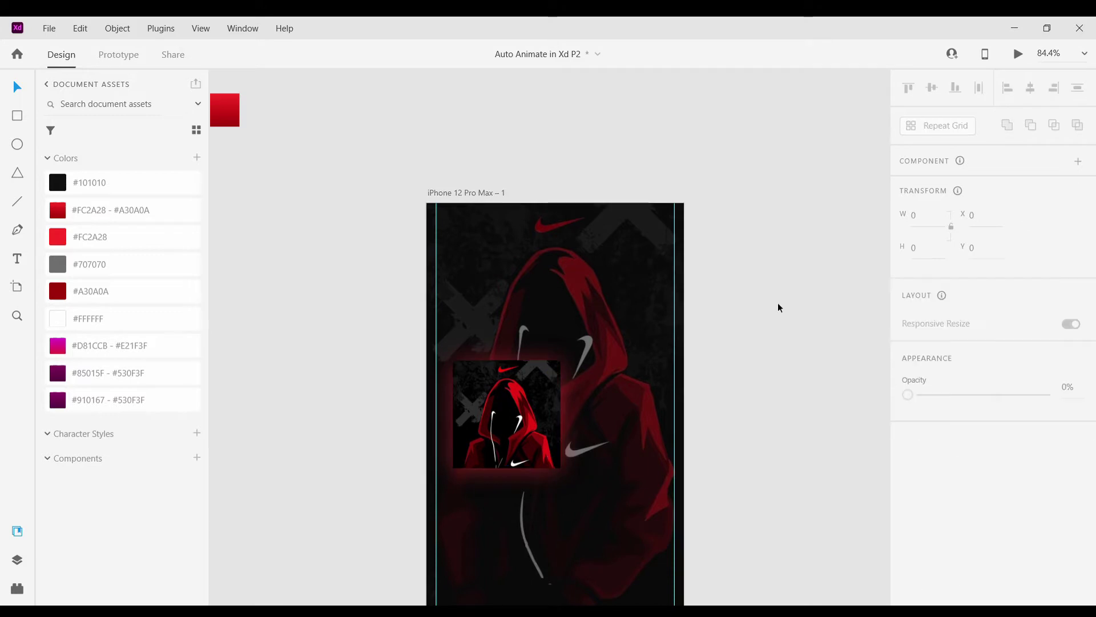
scroll(811, 314, "up", 1)
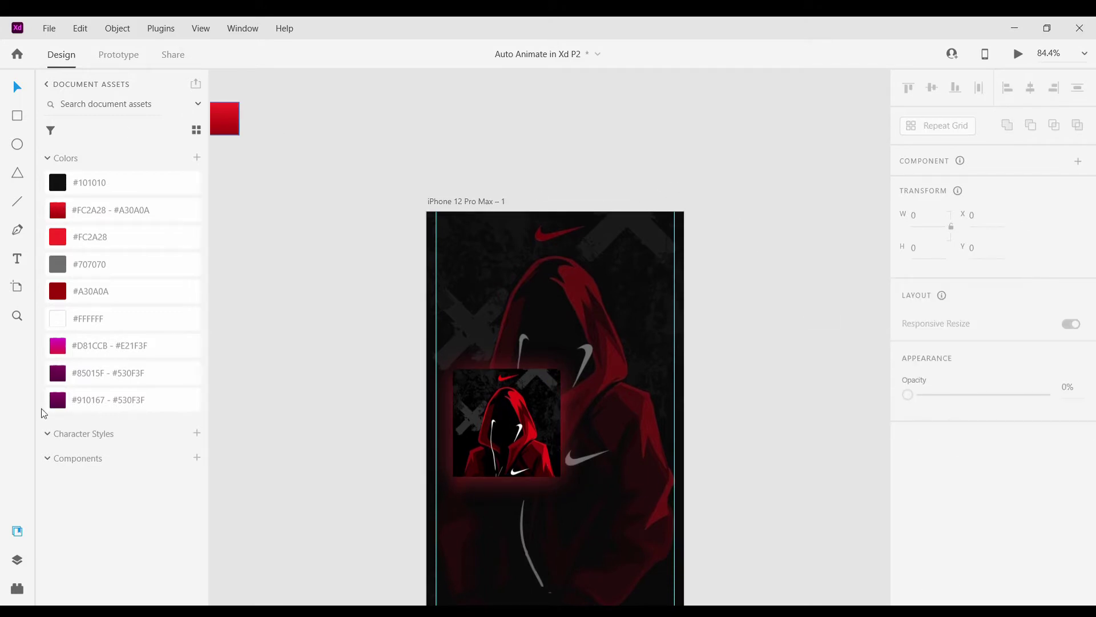
Insert the md-arrow-back icon from Icons 4 Design onto the iPhone artboard with a white fill.
left_click(22, 593)
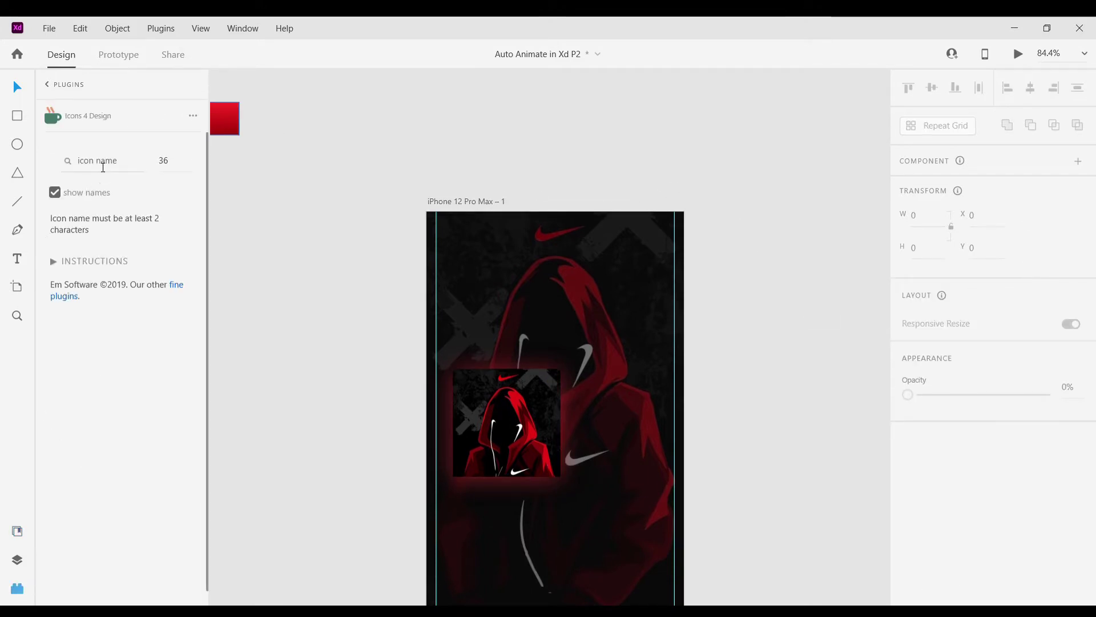
type("back")
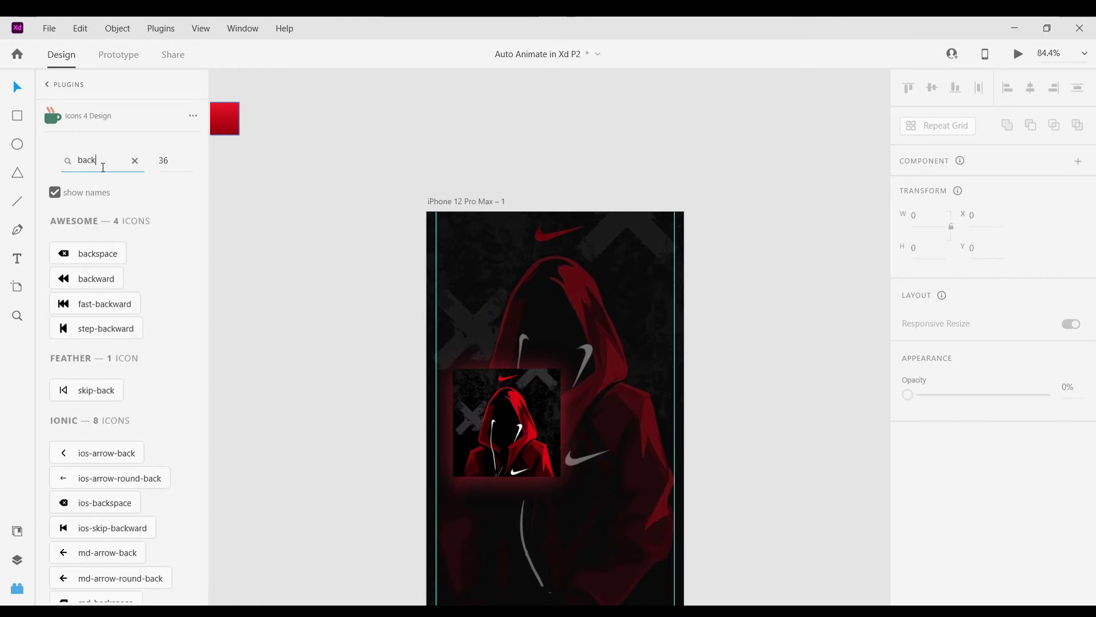
left_click(460, 201)
scroll(188, 488, "down", 3)
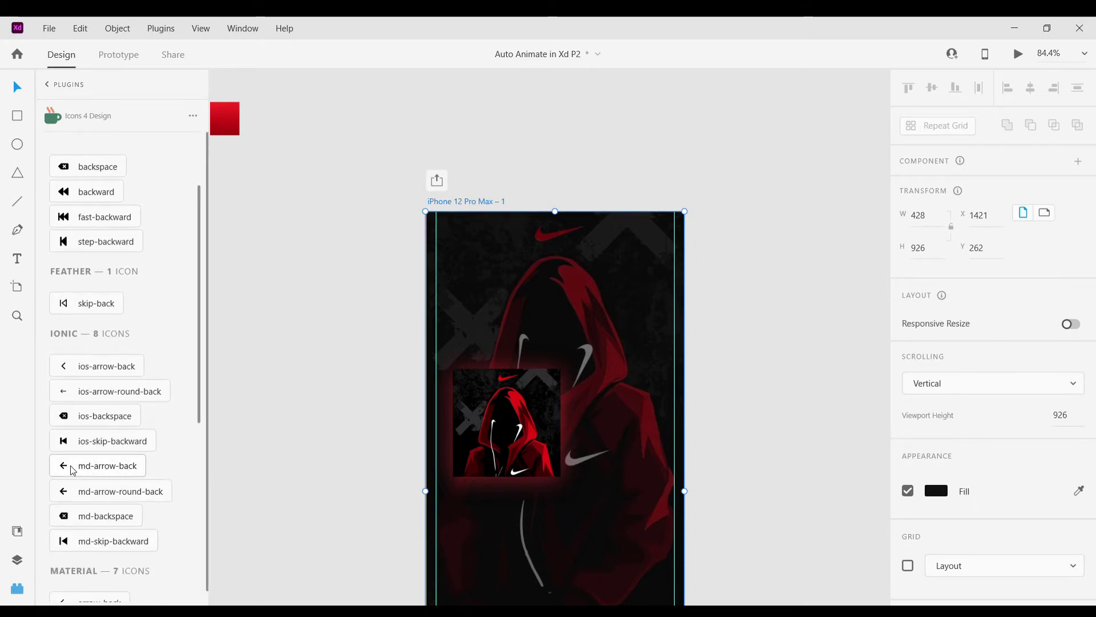
left_click(73, 470)
scroll(454, 223, "up", 5)
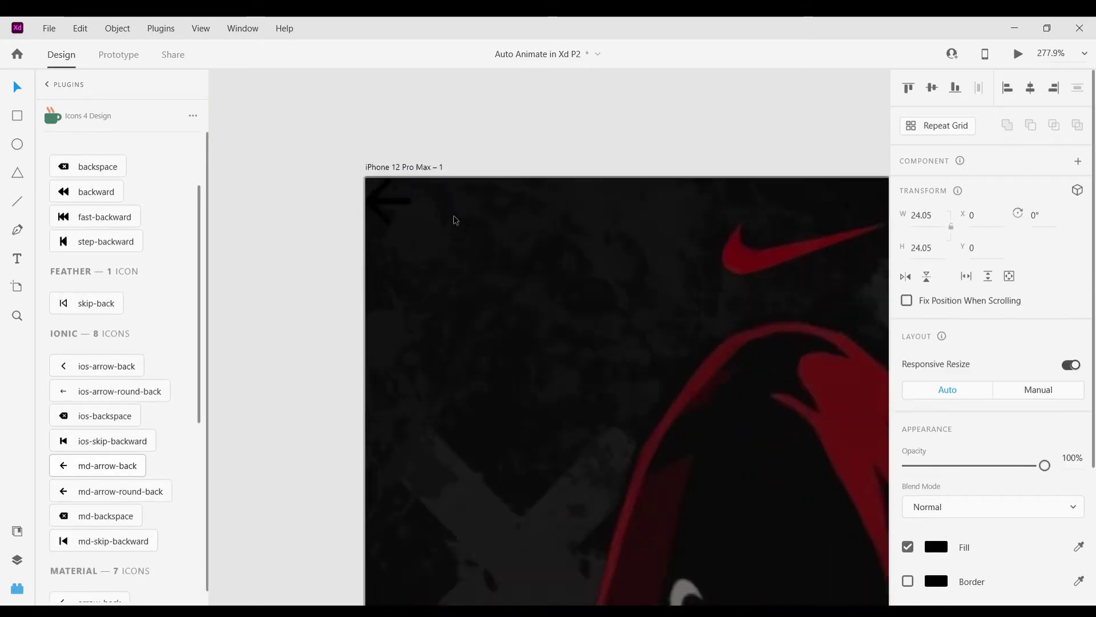
scroll(935, 455, "down", 3)
left_click(936, 379)
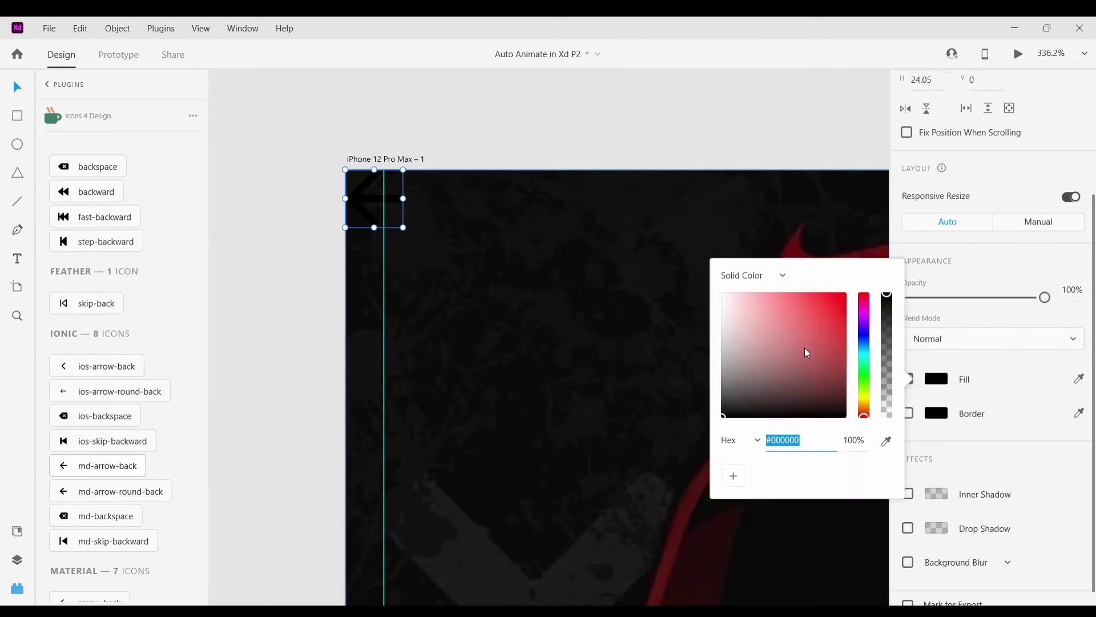
left_click(426, 145)
Move the arrow down-right and drag its right anchor points outward to lengthen the shaft.
left_click_drag(361, 200, 469, 250)
double_click(503, 250)
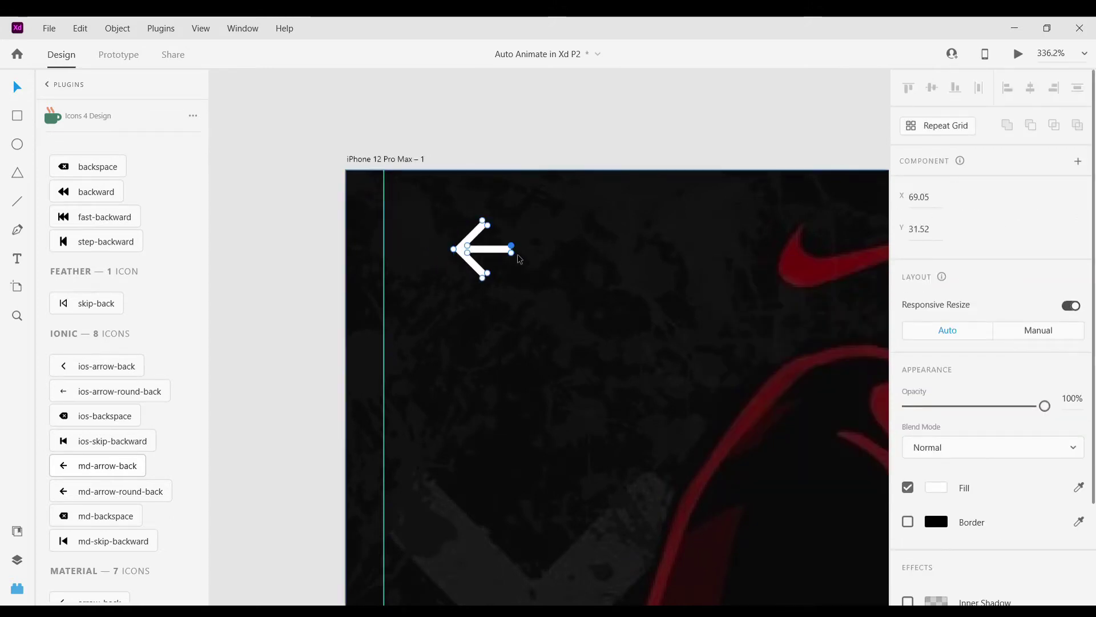
scroll(498, 248, "up", 5)
scroll(499, 247, "up", 1)
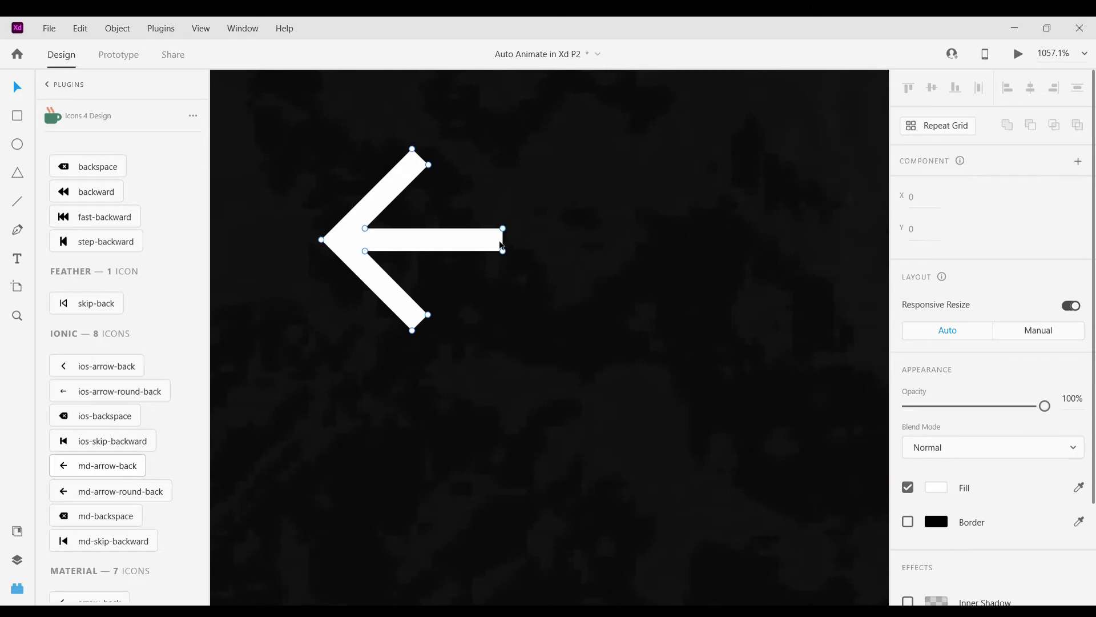
left_click_drag(506, 233, 692, 232)
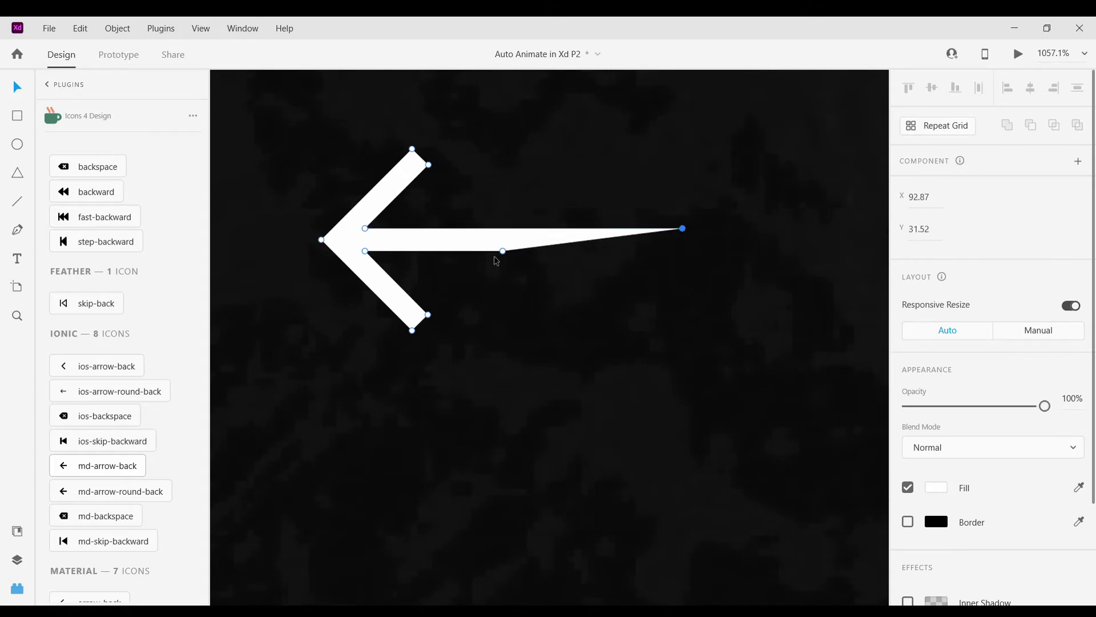
left_click_drag(507, 257, 684, 254)
Shrink the back arrow to about half its size and move it toward the left edge.
left_click(686, 277)
scroll(682, 303, "down", 9)
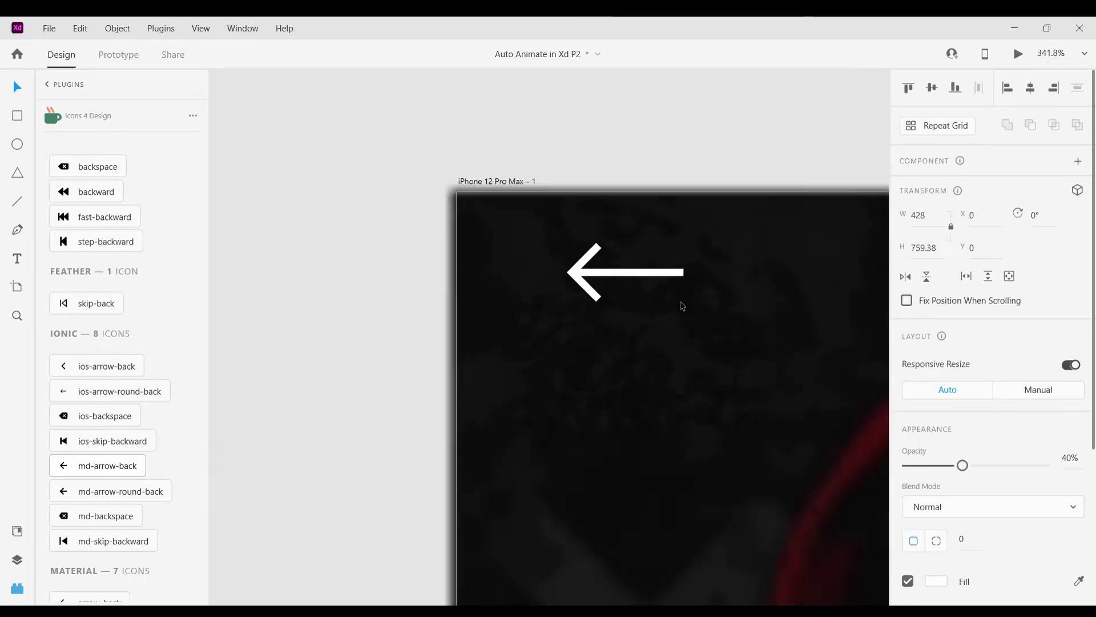
left_click_drag(675, 311, 605, 320)
scroll(606, 324, "down", 3)
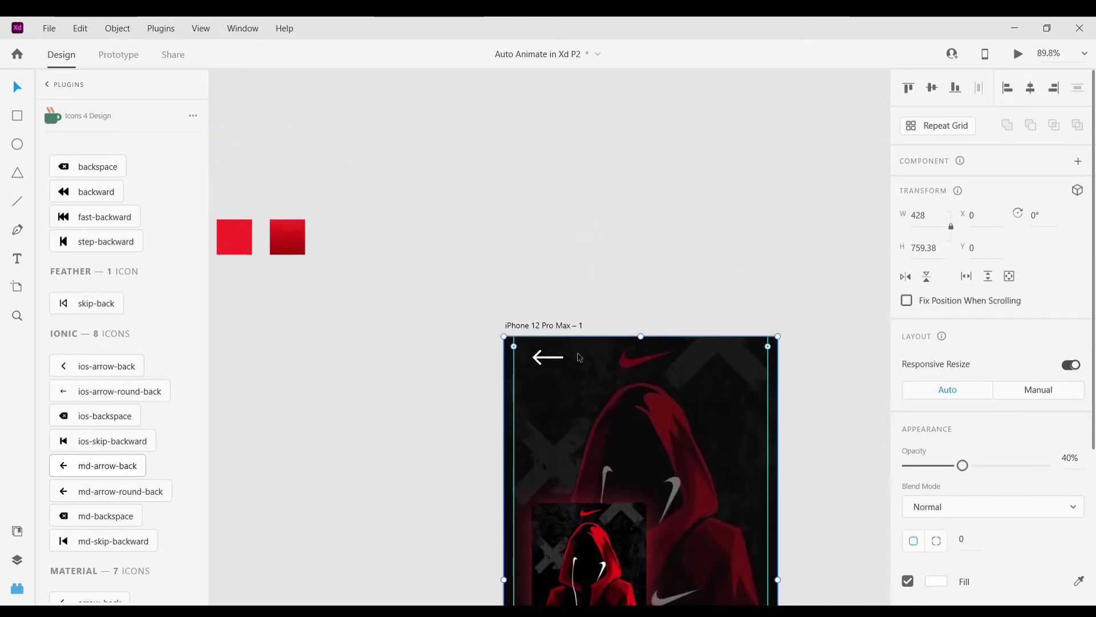
scroll(539, 394, "up", 5)
left_click(539, 394)
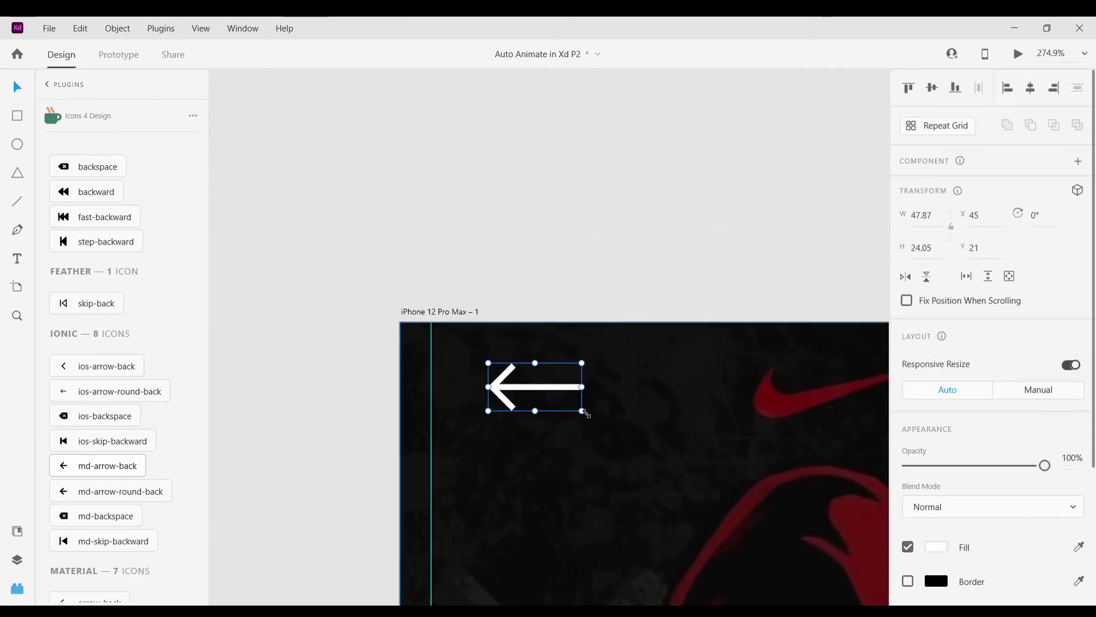
left_click_drag(582, 409, 539, 401)
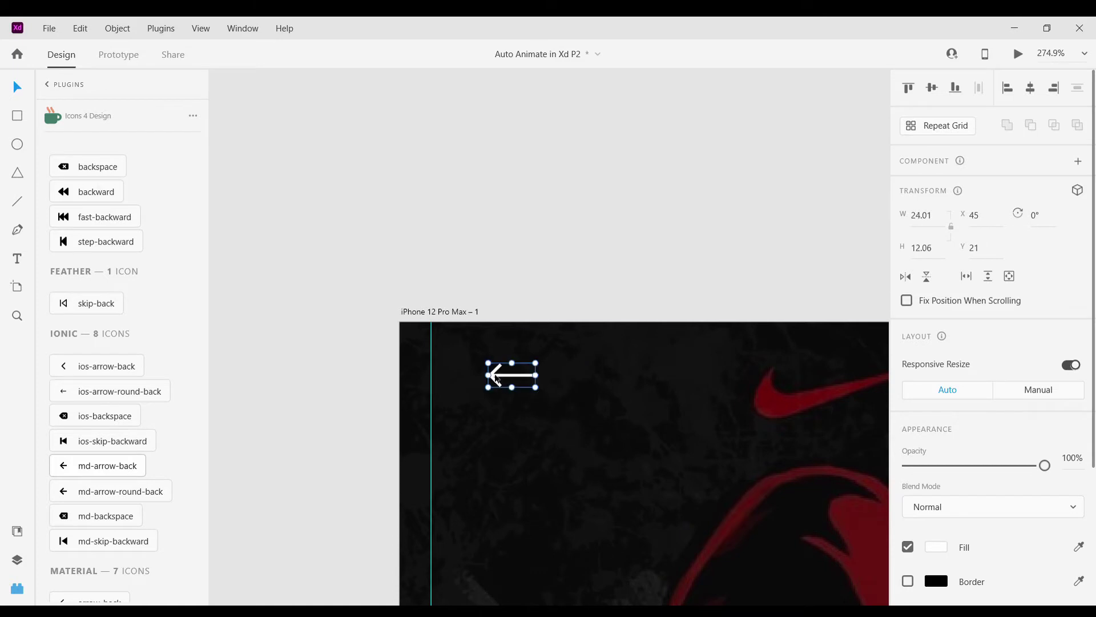
left_click(479, 376)
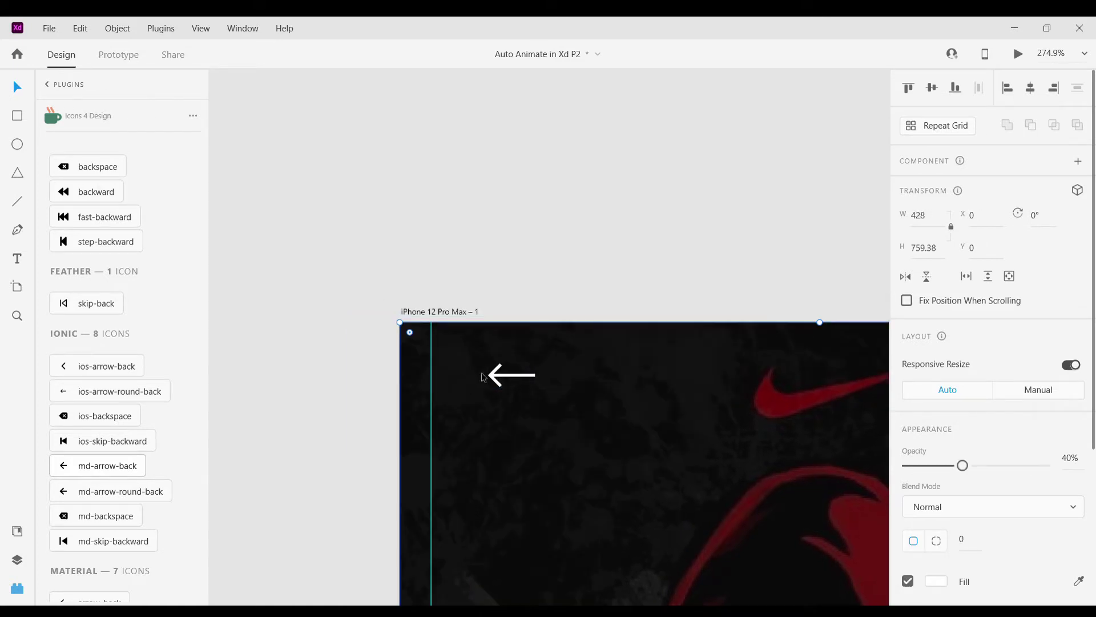
left_click_drag(508, 379, 462, 385)
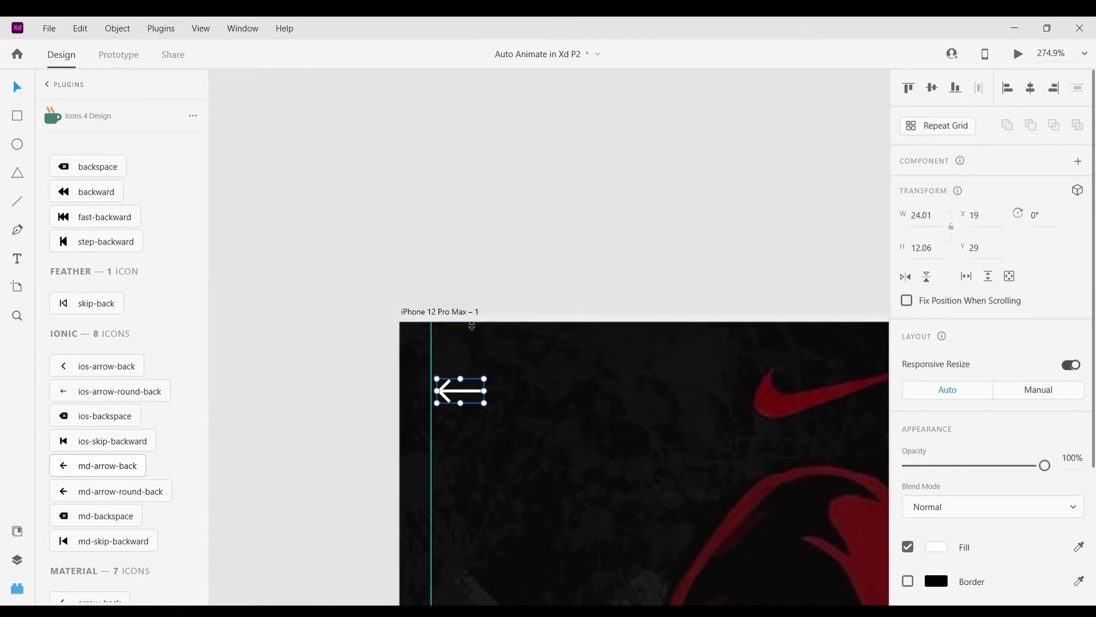
Add two horizontal guides near the artboard top and centre the arrow between them.
left_click_drag(469, 323, 474, 367)
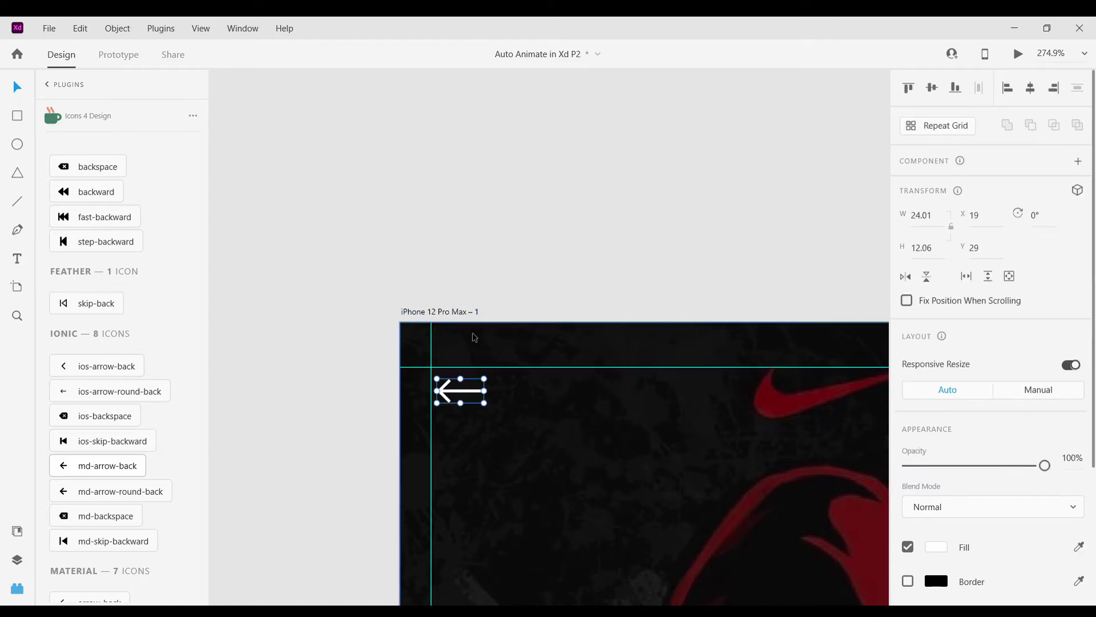
left_click_drag(475, 323, 484, 488)
left_click(461, 390)
left_click(475, 430)
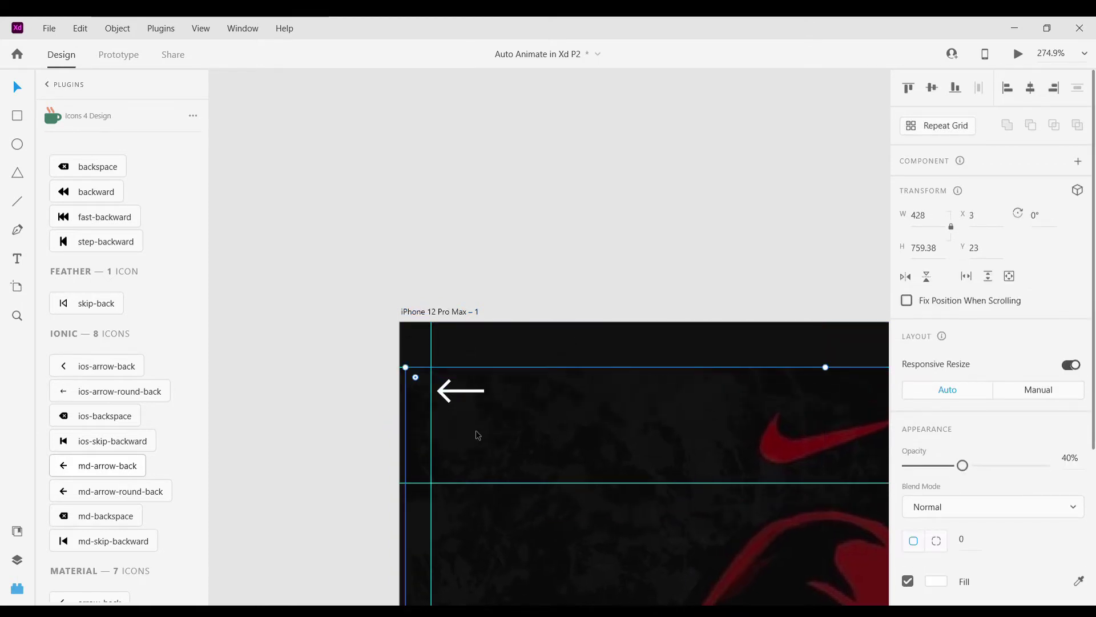
left_click(346, 392)
left_click_drag(456, 397, 452, 433)
left_click(331, 377)
scroll(332, 377, "down", 5)
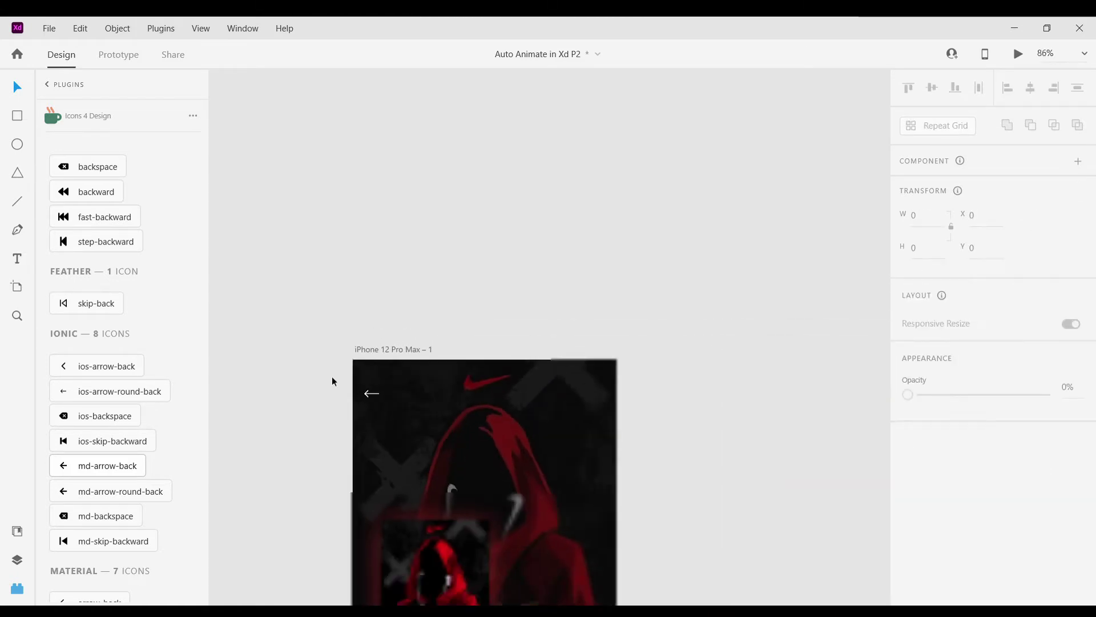
scroll(332, 377, "down", 3)
scroll(333, 382, "up", 1)
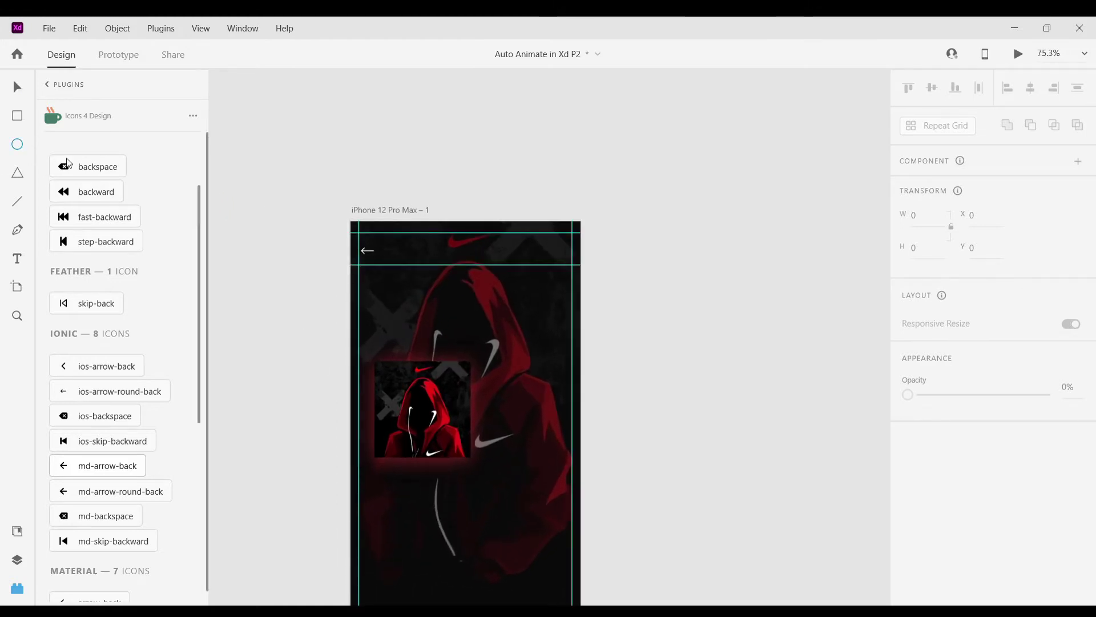
Draw a 48×48 circle at the artboard's top right, level with the back arrow.
scroll(434, 214, "up", 5)
left_click_drag(658, 269, 720, 347)
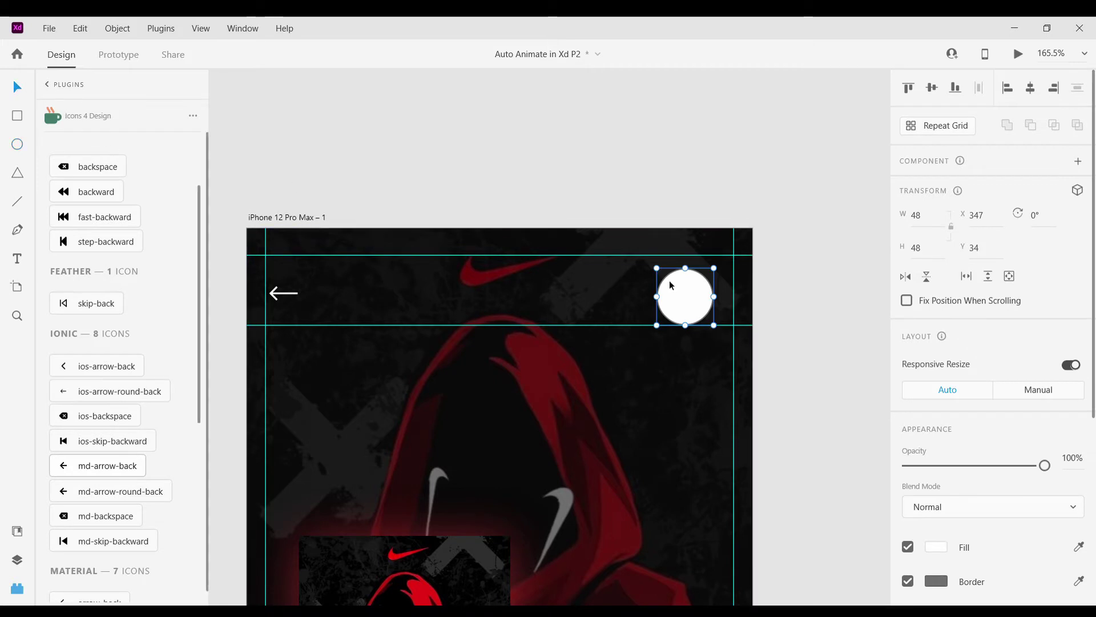
key("Left")
key("Left")
key("Left")
key("Left")
key("Left")
key("Left")
key("Left")
key("Left")
scroll(684, 290, "up", 8)
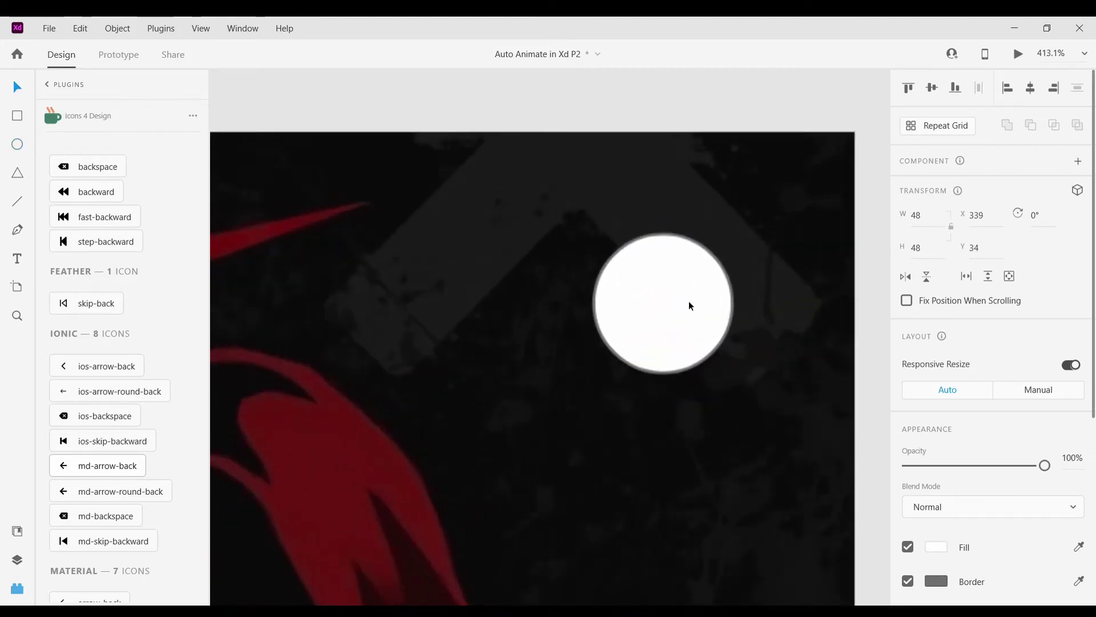
left_click_drag(688, 306, 687, 289)
scroll(635, 305, "down", 6)
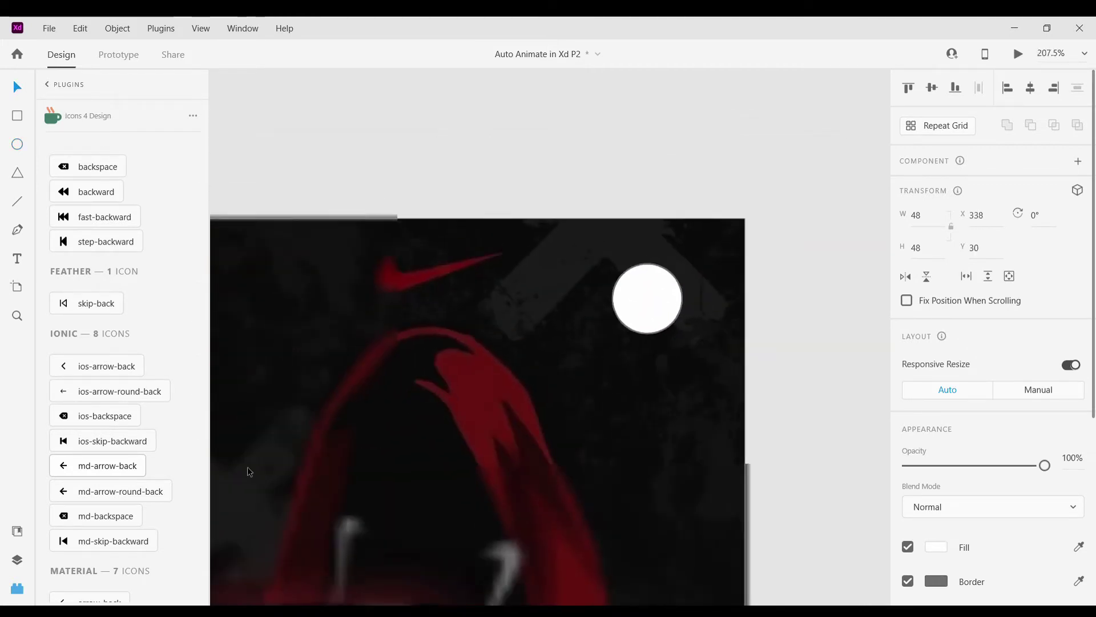
scroll(250, 471, "down", 2)
Fill the circle with the saved #FC2A28–#A30A0A gradient and remove its border.
left_click(17, 531)
left_click(61, 218)
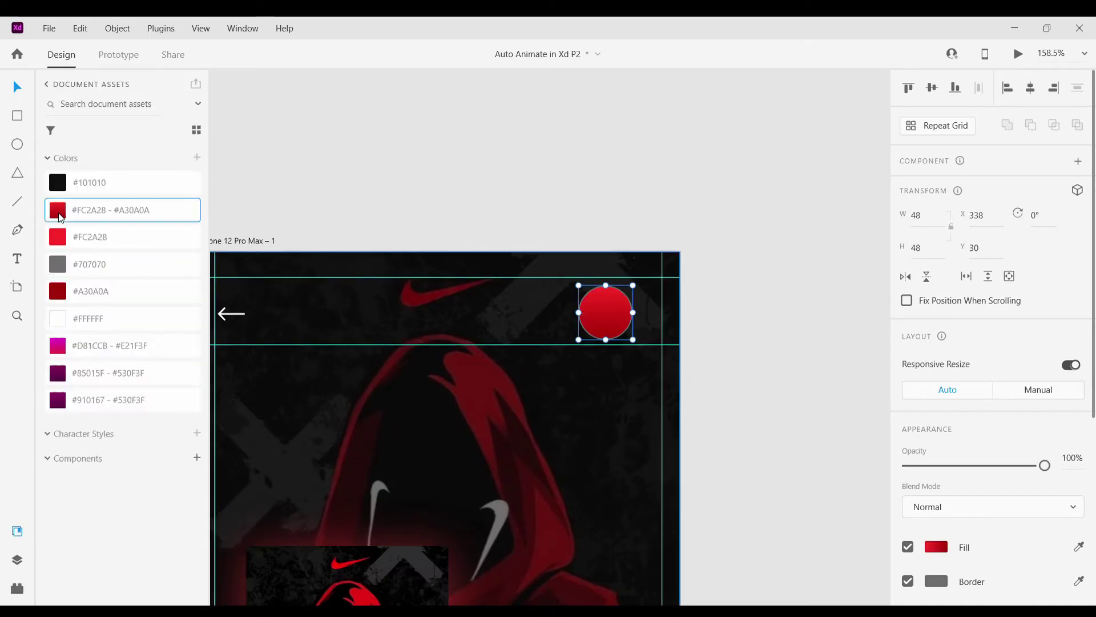
scroll(982, 457, "down", 2)
left_click(908, 501)
scroll(696, 420, "down", 3)
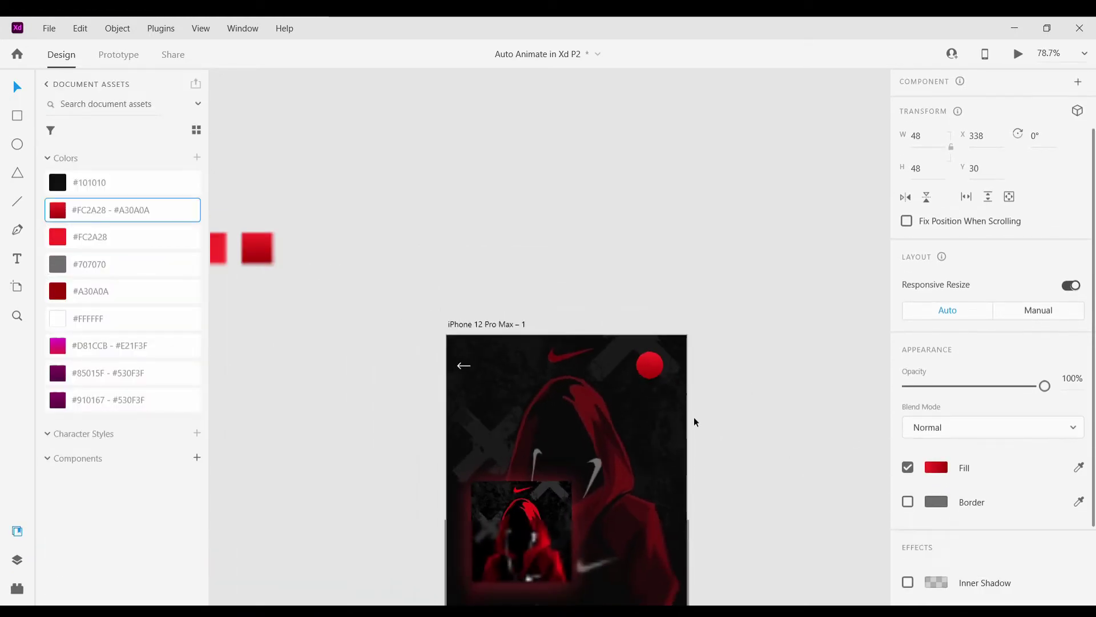
scroll(672, 413, "down", 4)
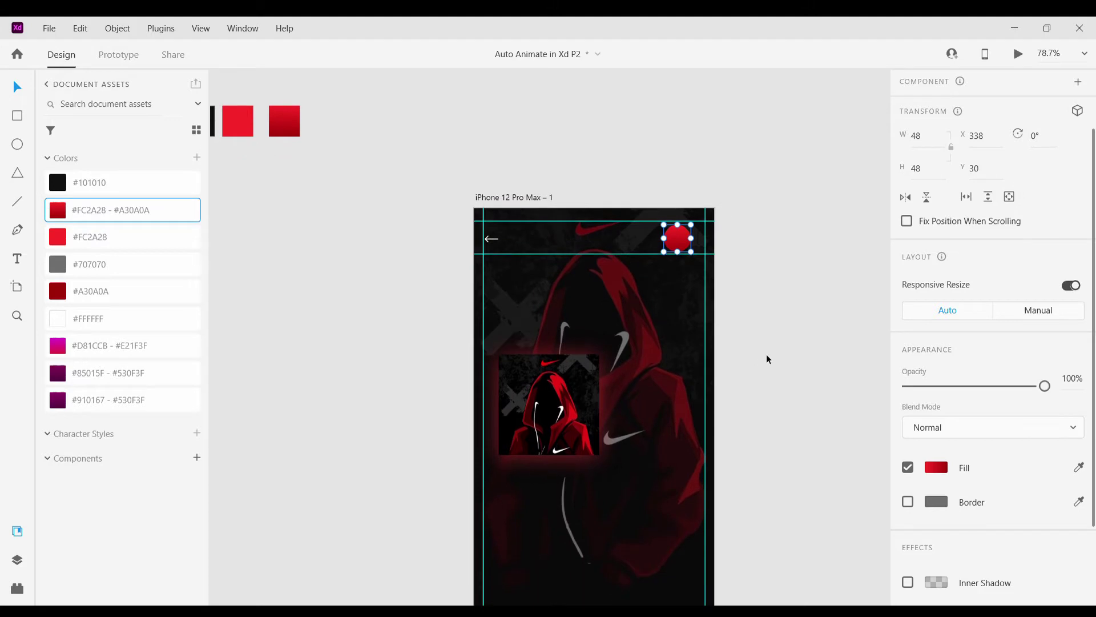
left_click(783, 351)
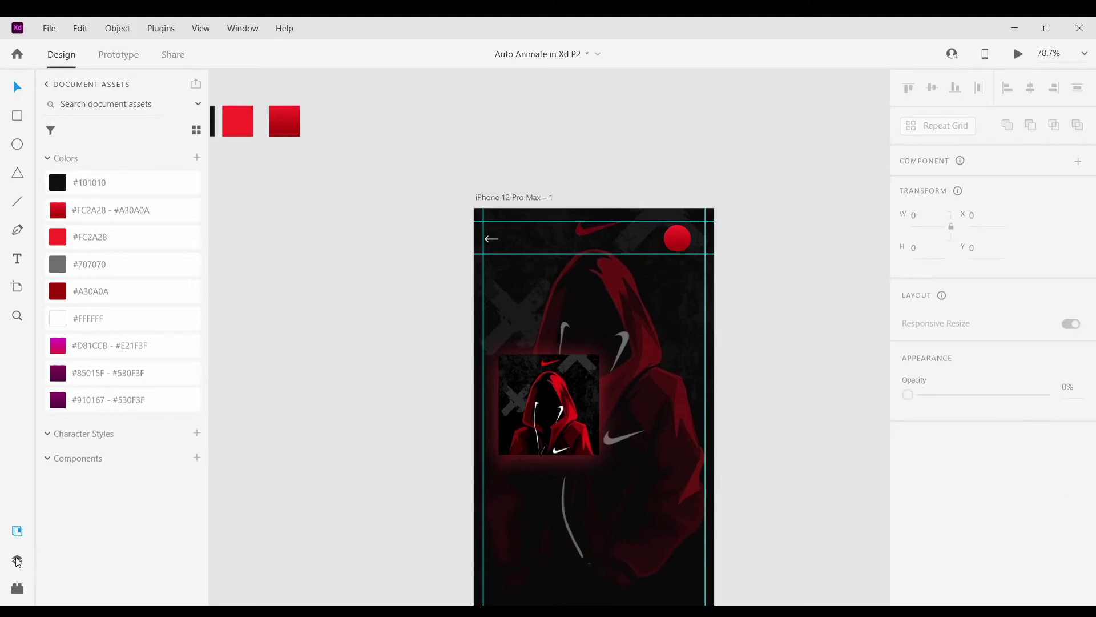
Insert the ios-mic icon from Icons 4 Design and centre it on the red circle.
left_click(15, 591)
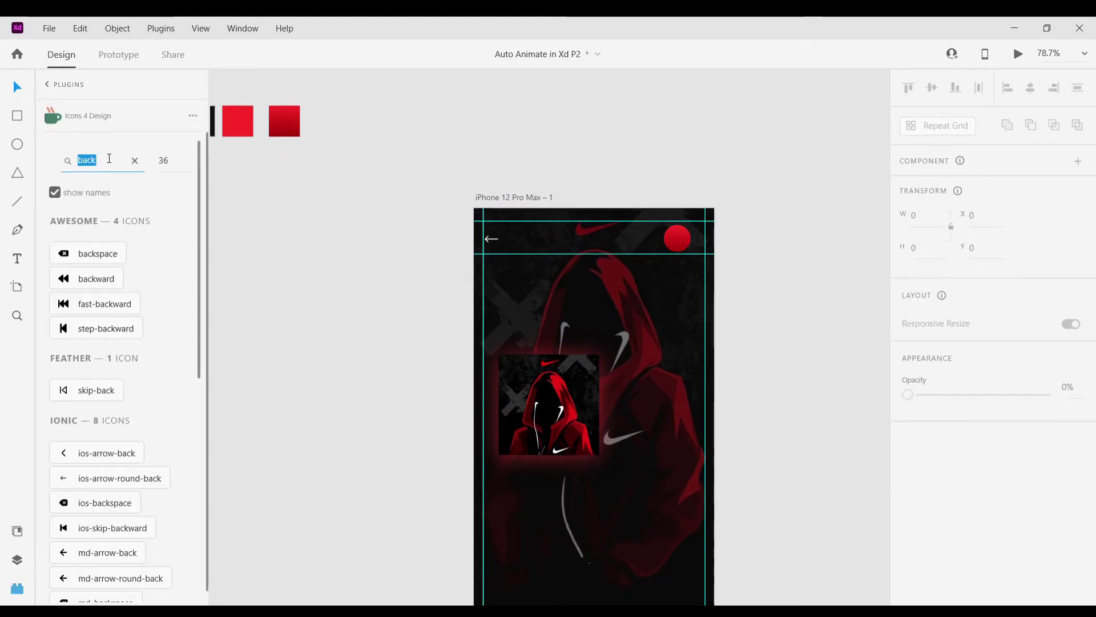
type("mic")
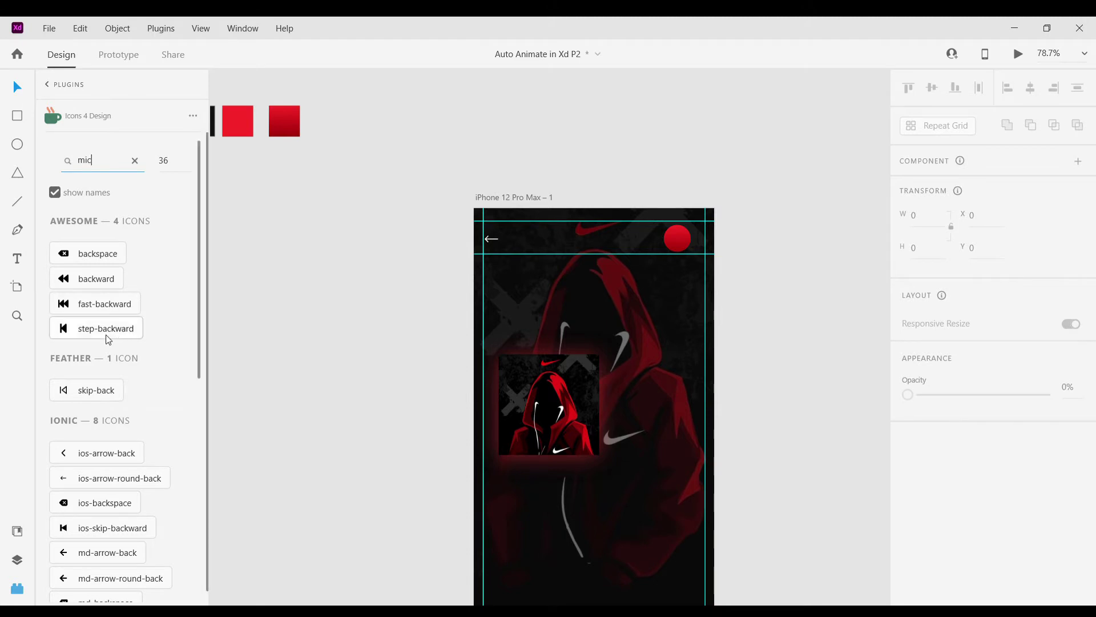
left_click(686, 247)
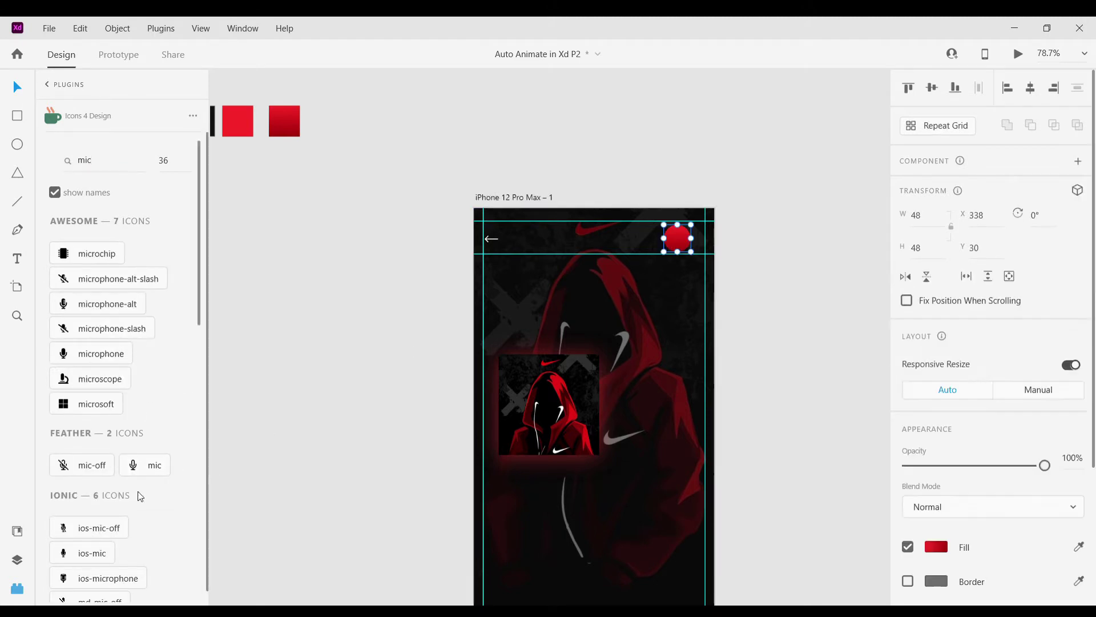
scroll(86, 444, "down", 3)
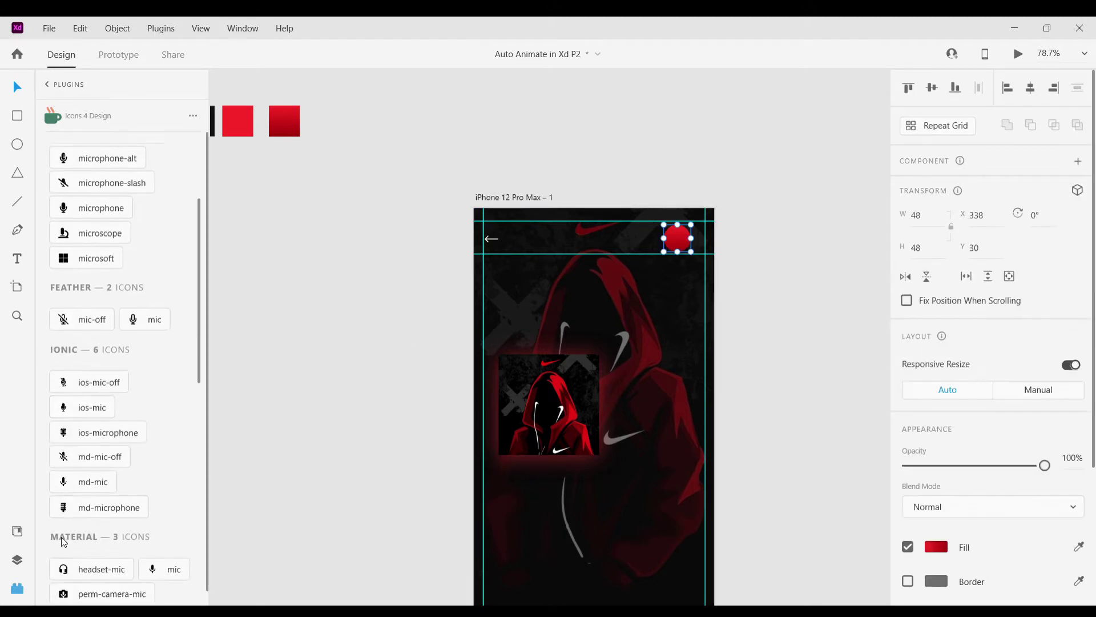
left_click(76, 410)
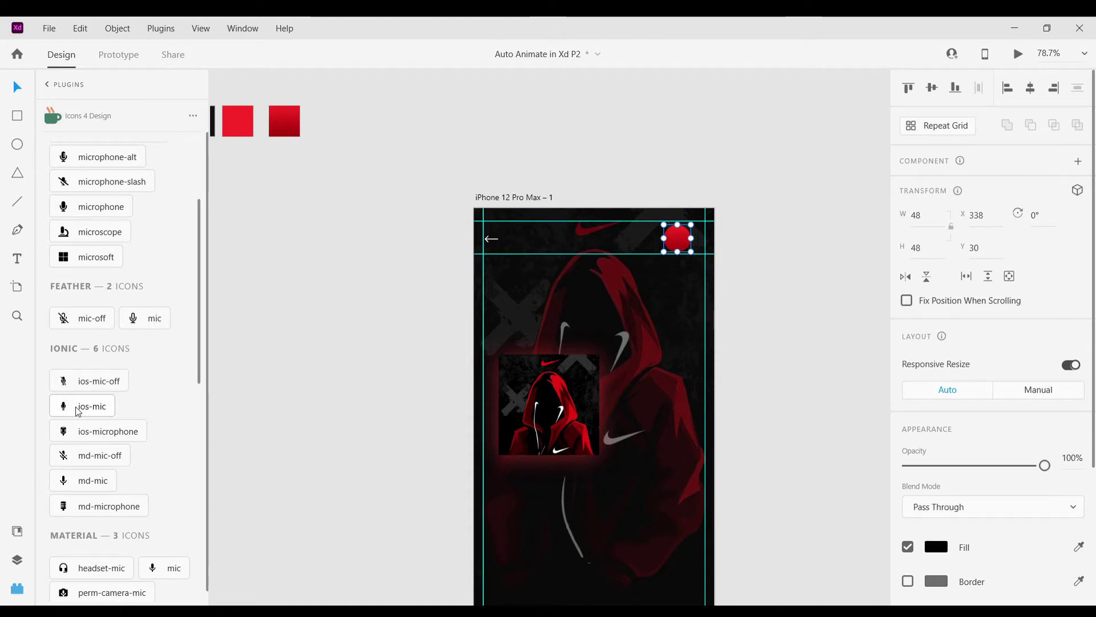
scroll(722, 240, "up", 5)
left_click_drag(596, 245, 494, 248)
left_click(710, 261)
Set the microphone icon's opacity to 65%.
scroll(713, 277, "down", 5)
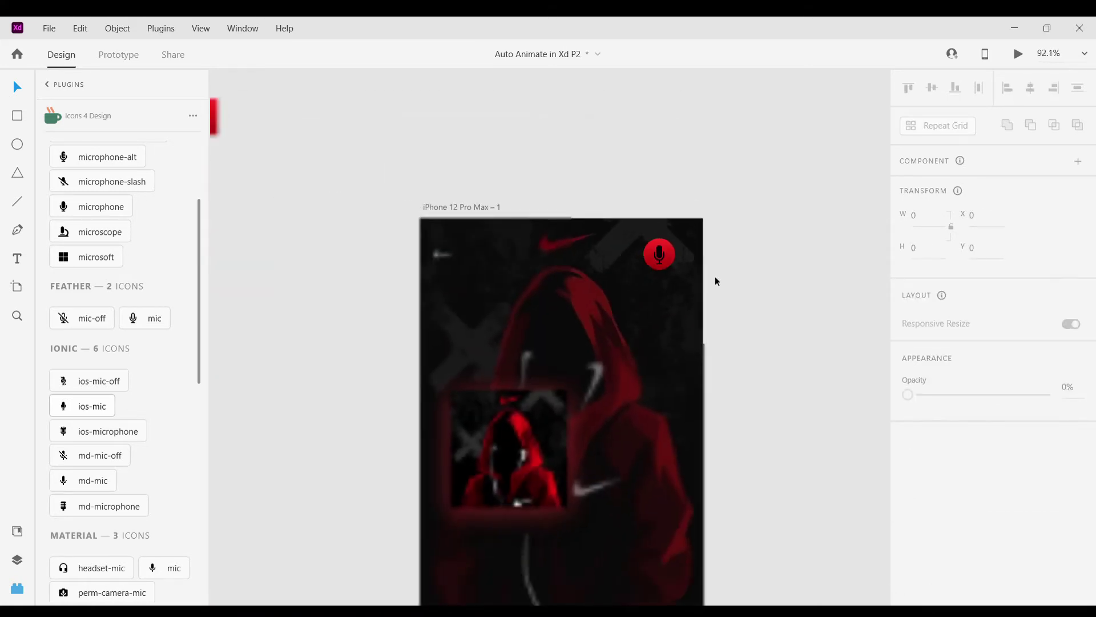
scroll(675, 316, "up", 5)
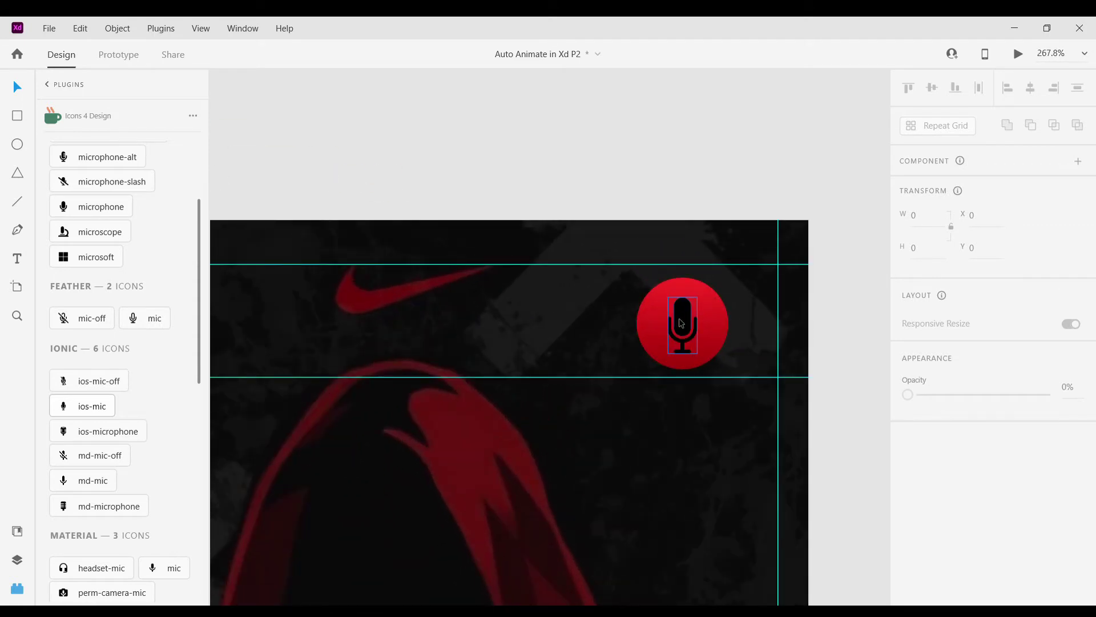
left_click(676, 319)
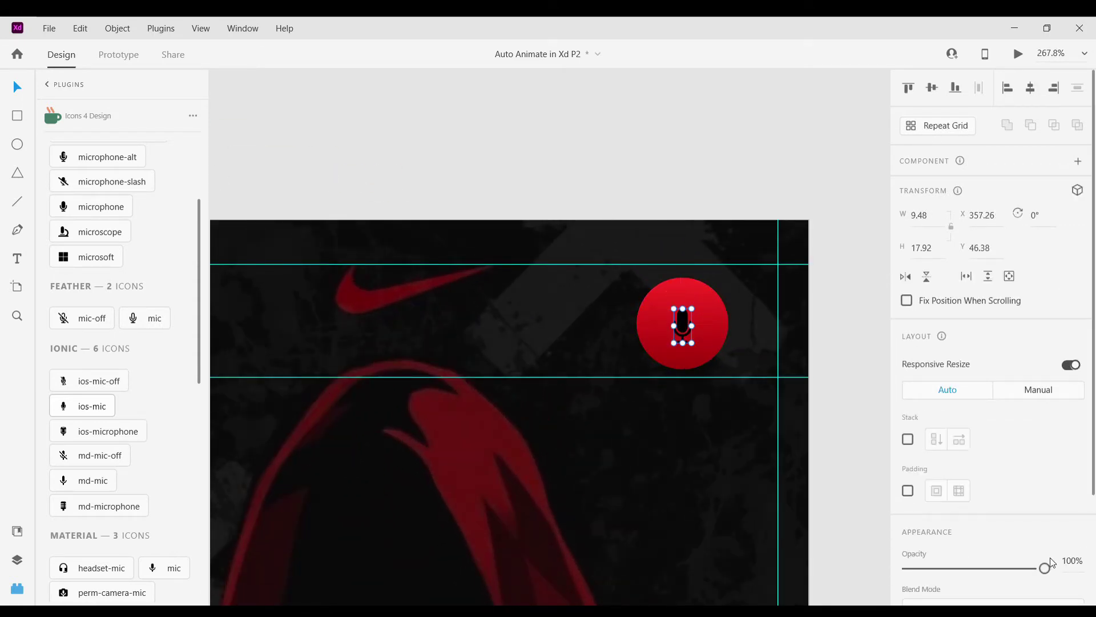
left_click_drag(1051, 562, 1022, 574)
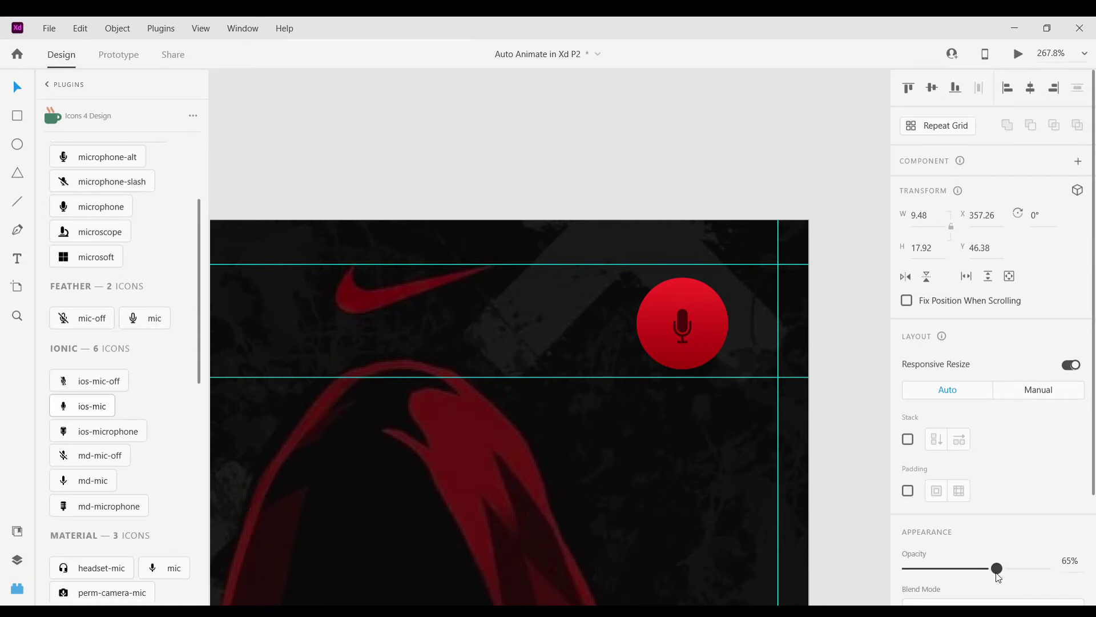
scroll(134, 485, "down", 9)
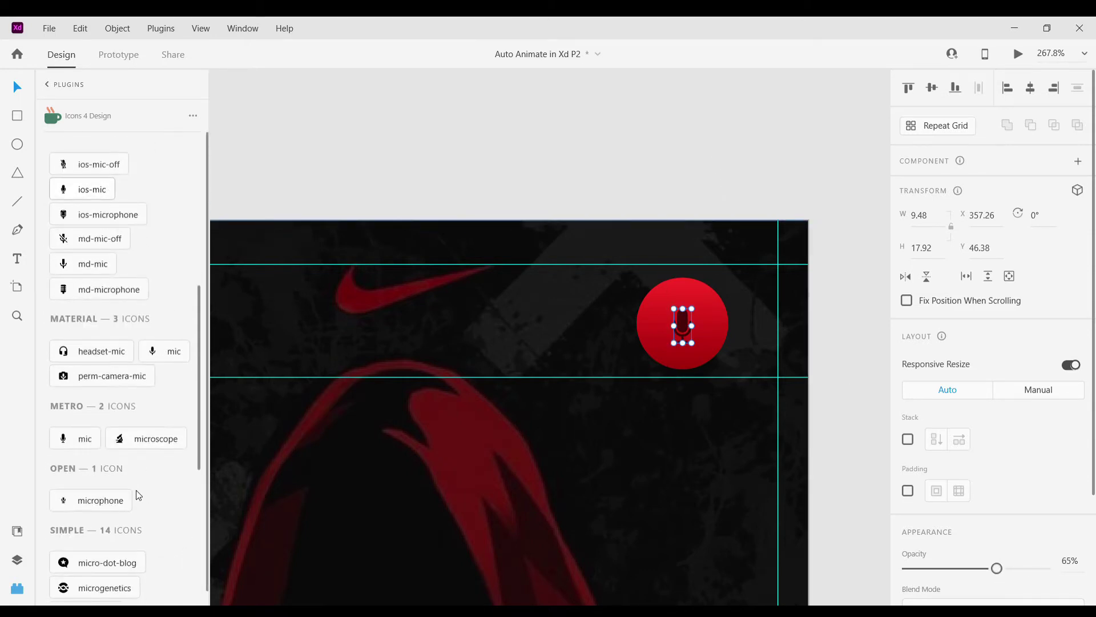
scroll(118, 432, "down", 1)
left_click(352, 142)
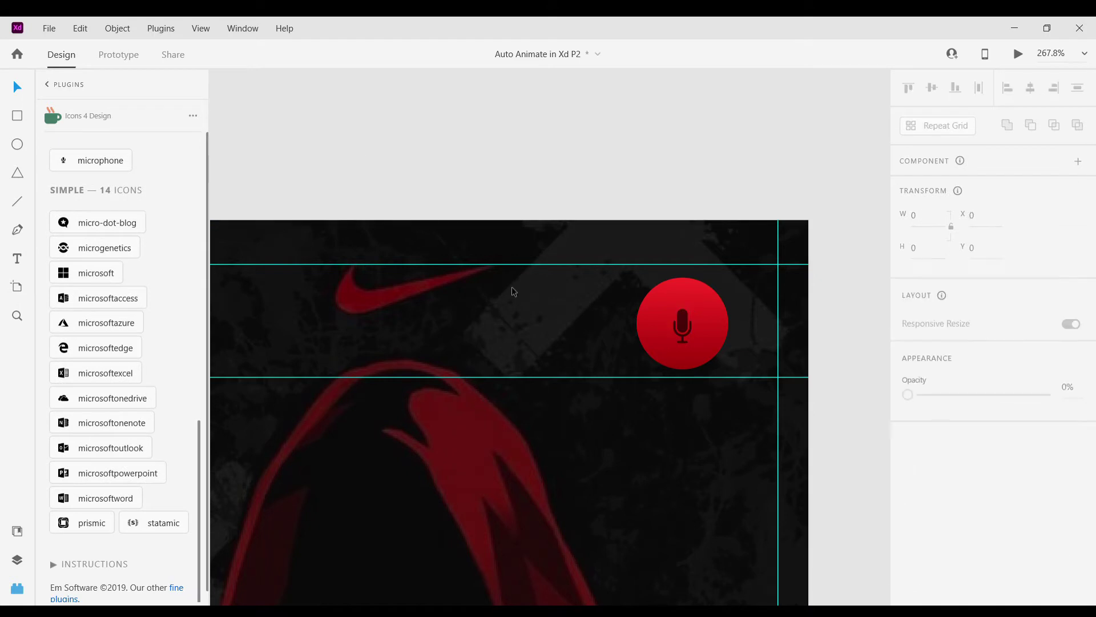
scroll(571, 331, "down", 5)
scroll(604, 405, "down", 1)
scroll(493, 407, "up", 3)
scroll(493, 399, "down", 1)
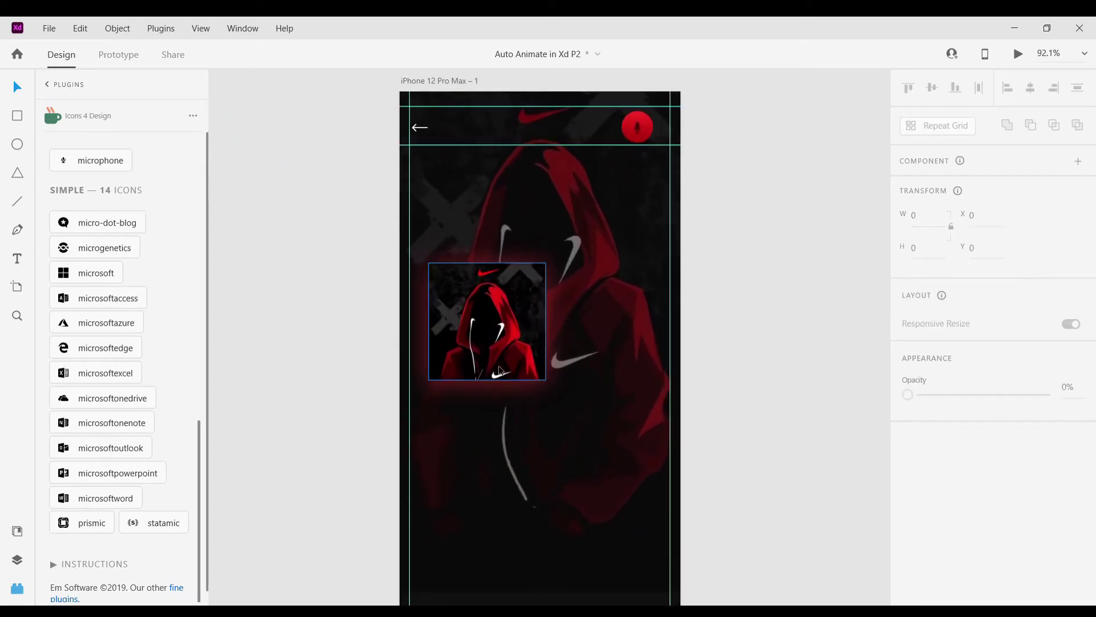
scroll(510, 348, "down", 2)
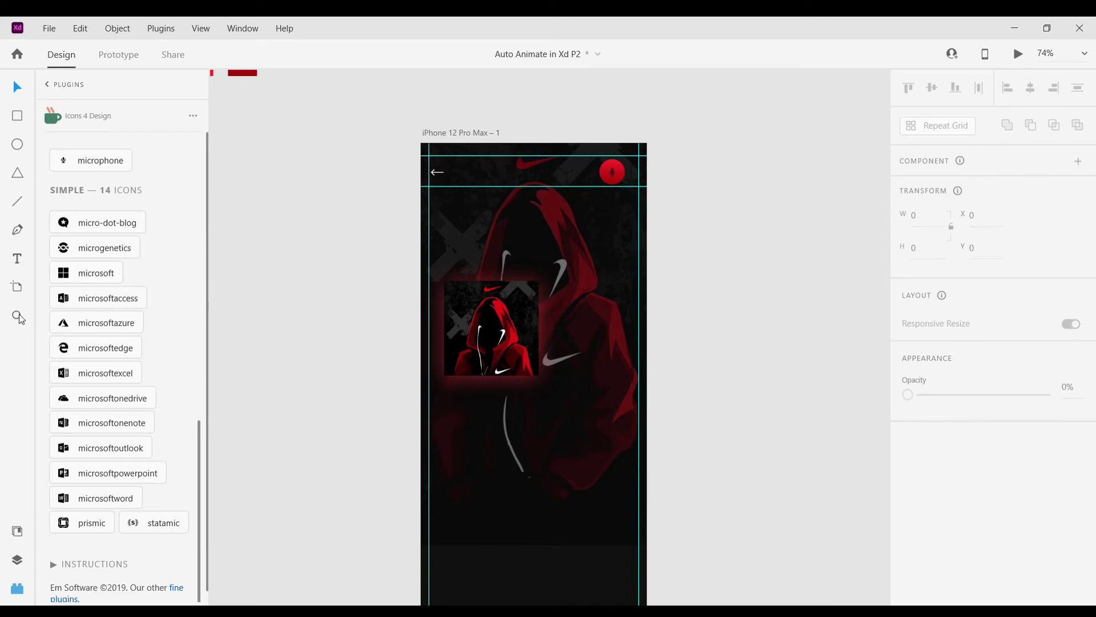
key("t")
scroll(457, 260, "up", 3)
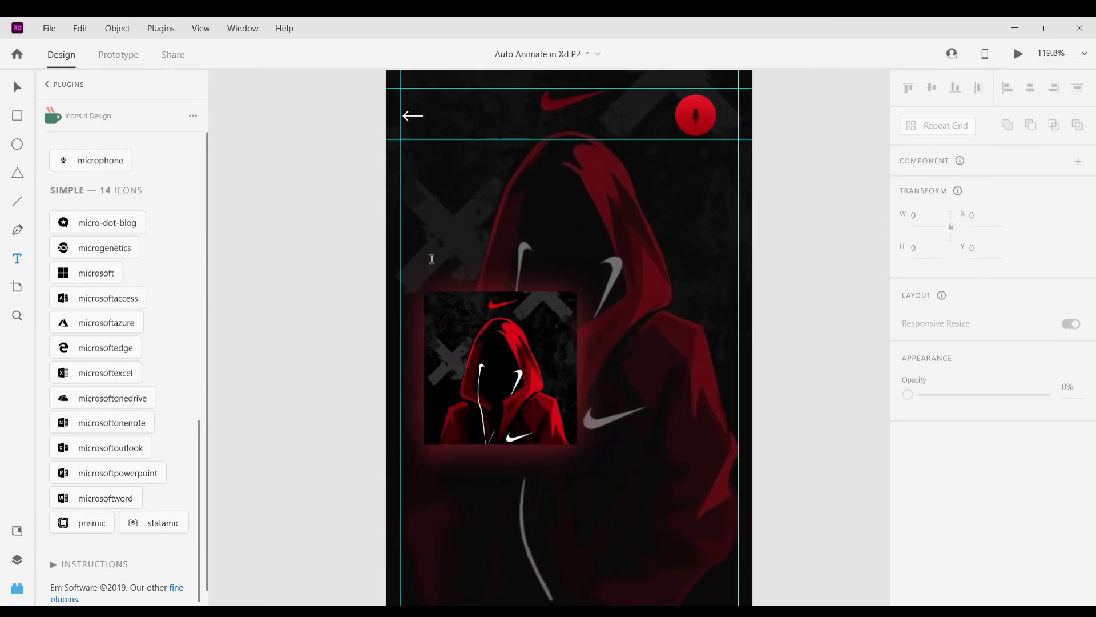
Add a 'Playing Song' text box above the album artwork, widened to fit one line.
left_click_drag(474, 269, 429, 253)
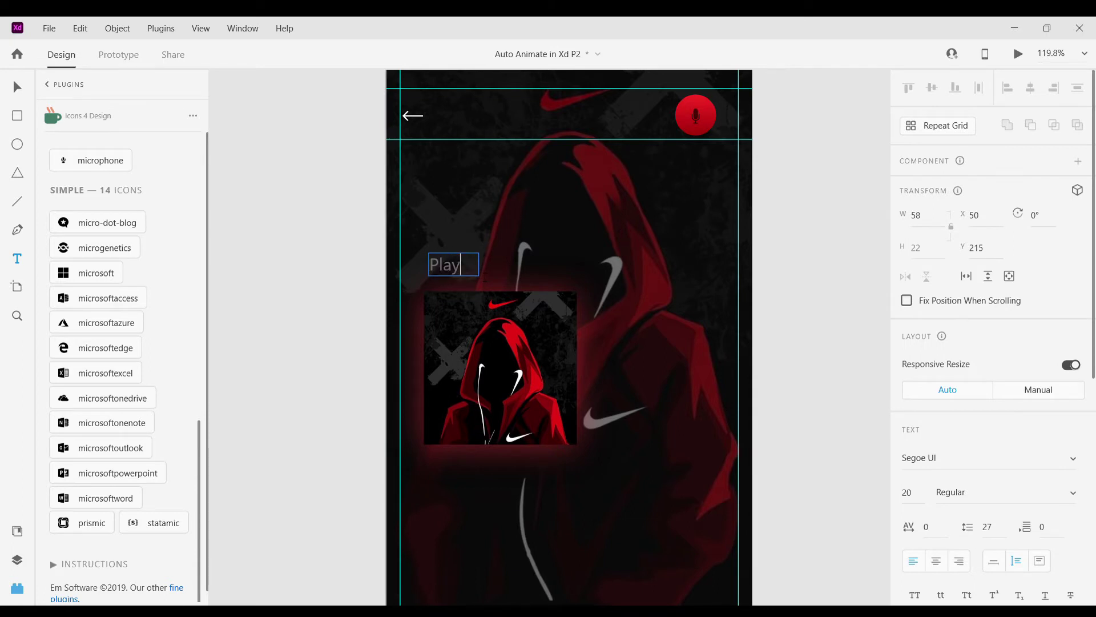
type("Playing So")
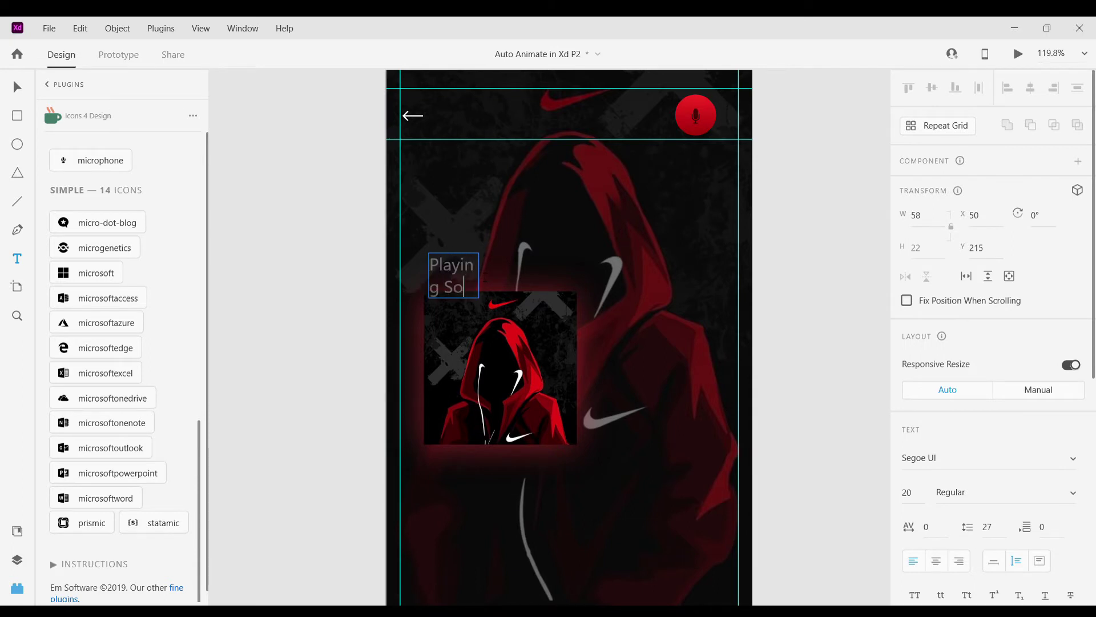
type("ng")
left_click(18, 87)
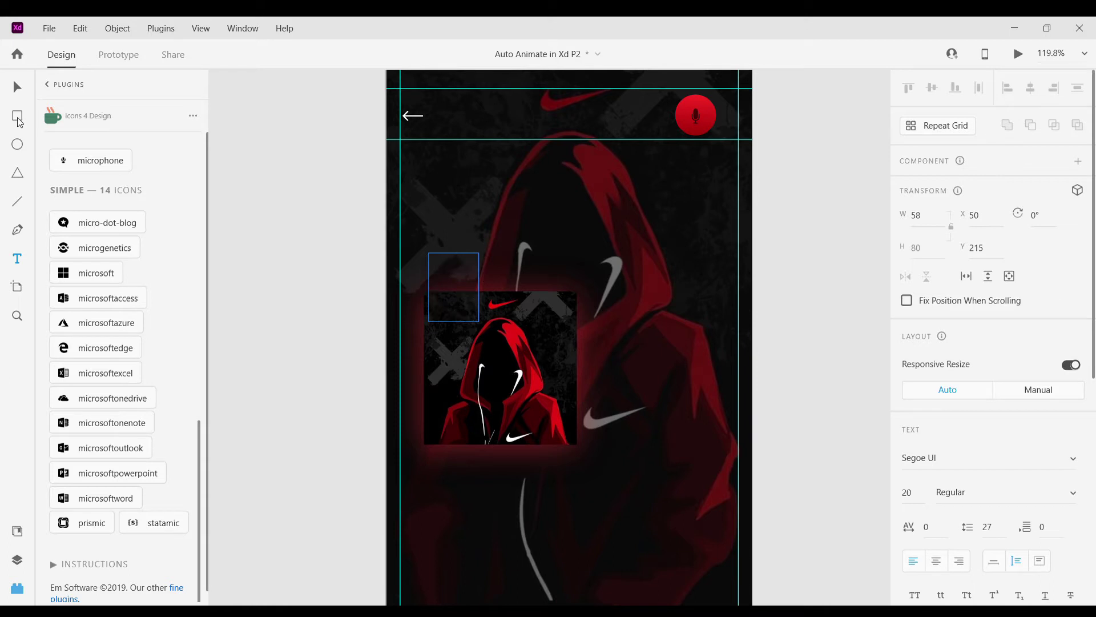
left_click_drag(478, 287, 522, 281)
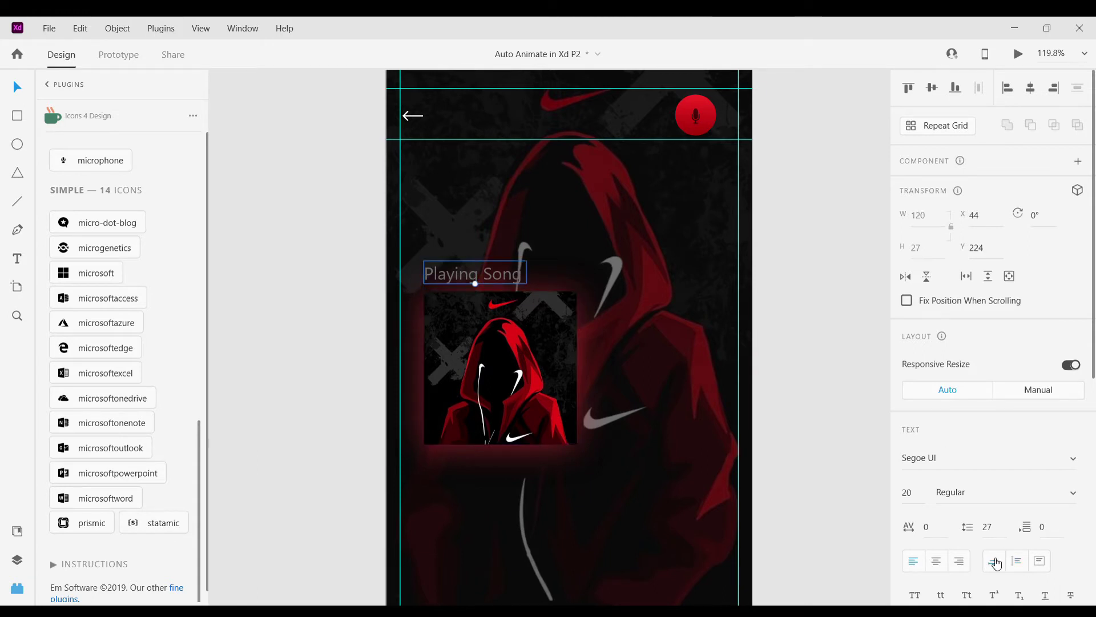
Change the text to read 'Side Title Song'.
scroll(600, 321, "up", 4)
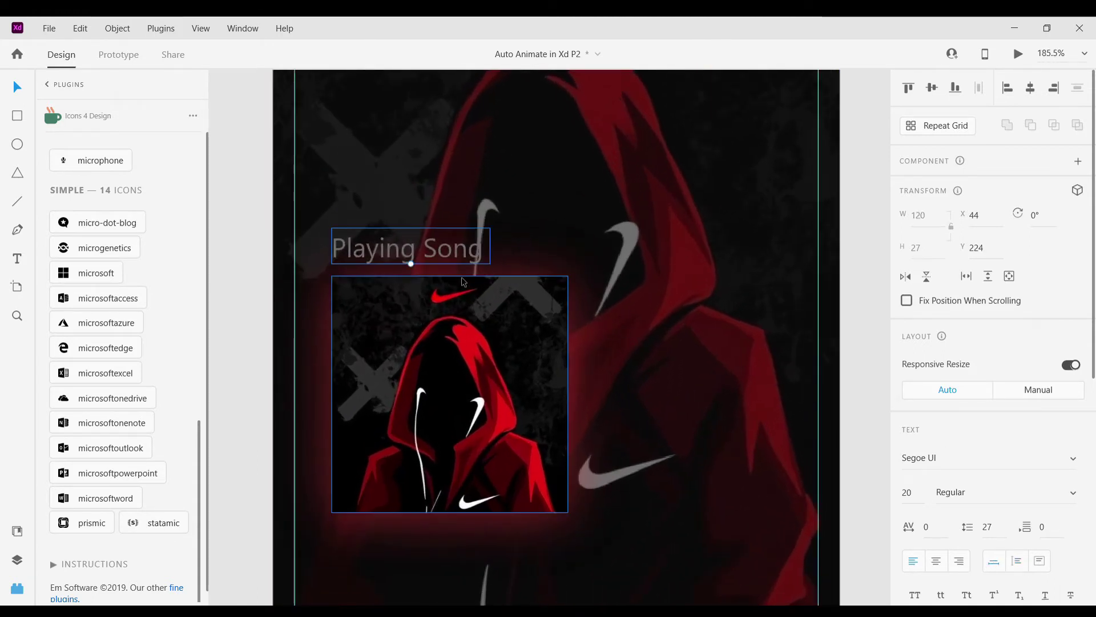
double_click(406, 257)
left_click(416, 257)
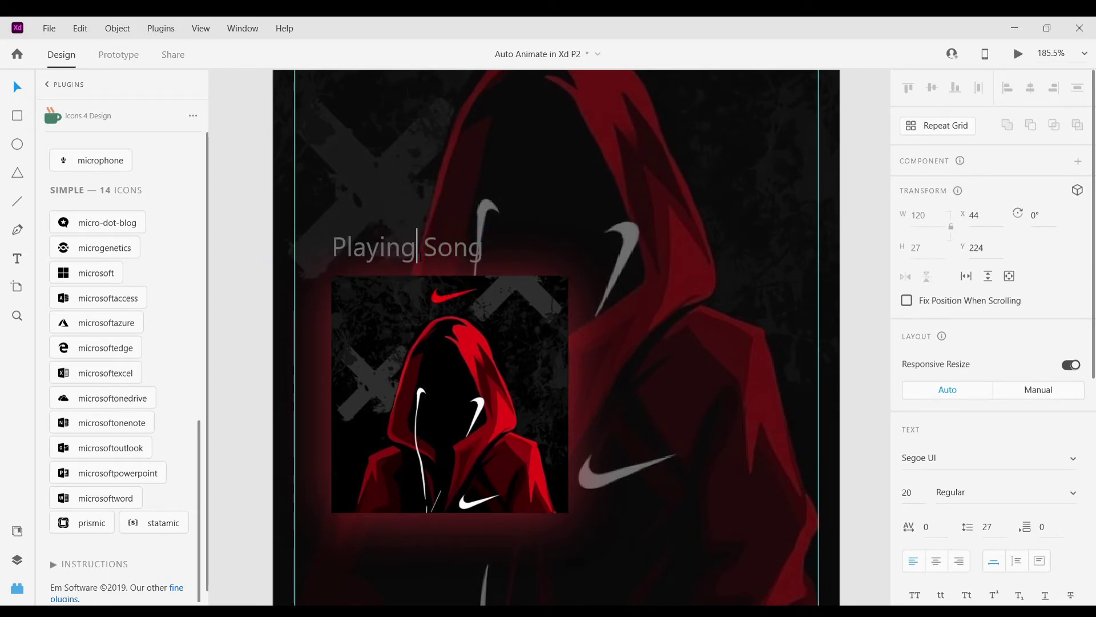
key("BackSpace")
key("BackSpace")
key("BackSpace")
key("BackSpace")
key("BackSpace")
key("BackSpace")
key("BackSpace")
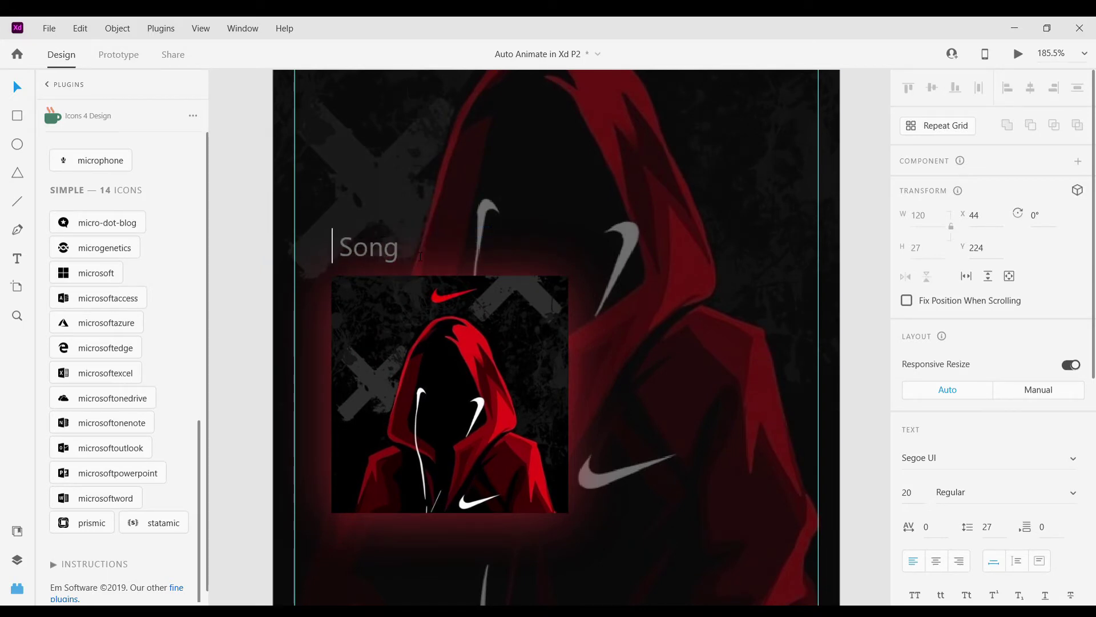
type("Stde")
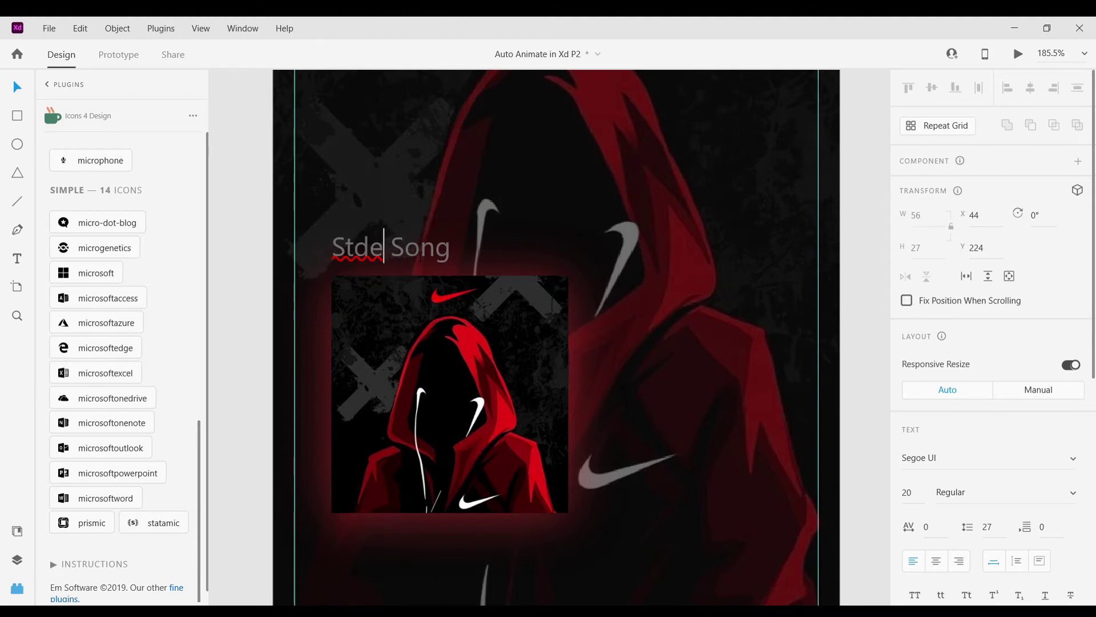
key("BackSpace")
key("BackSpace")
type("te")
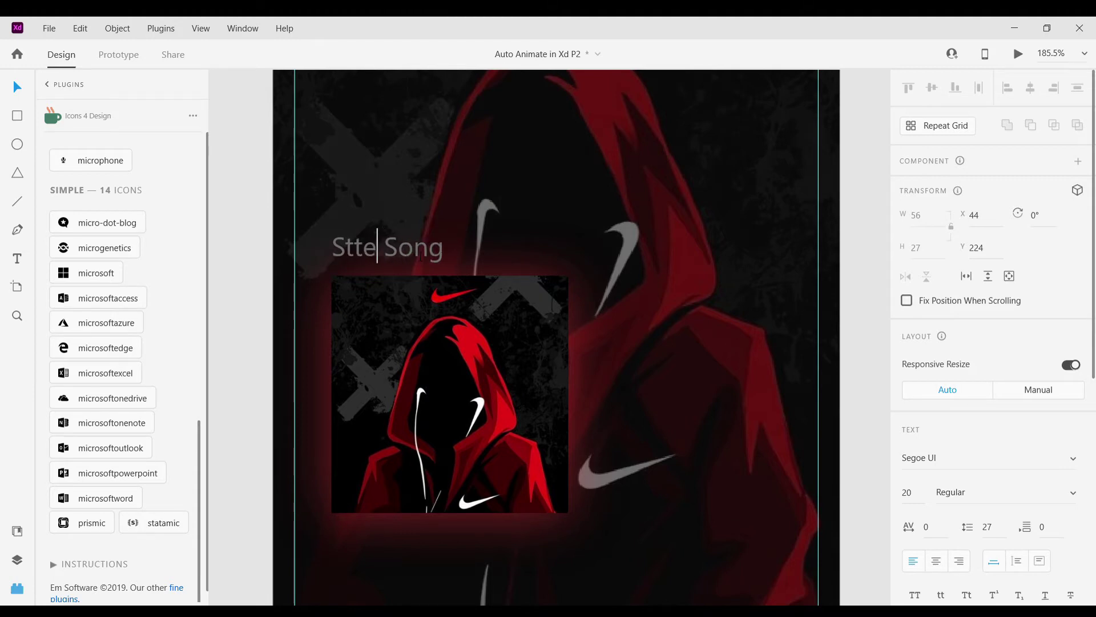
key("BackSpace")
key("BackSpace")
key("BackSpace")
type("ide")
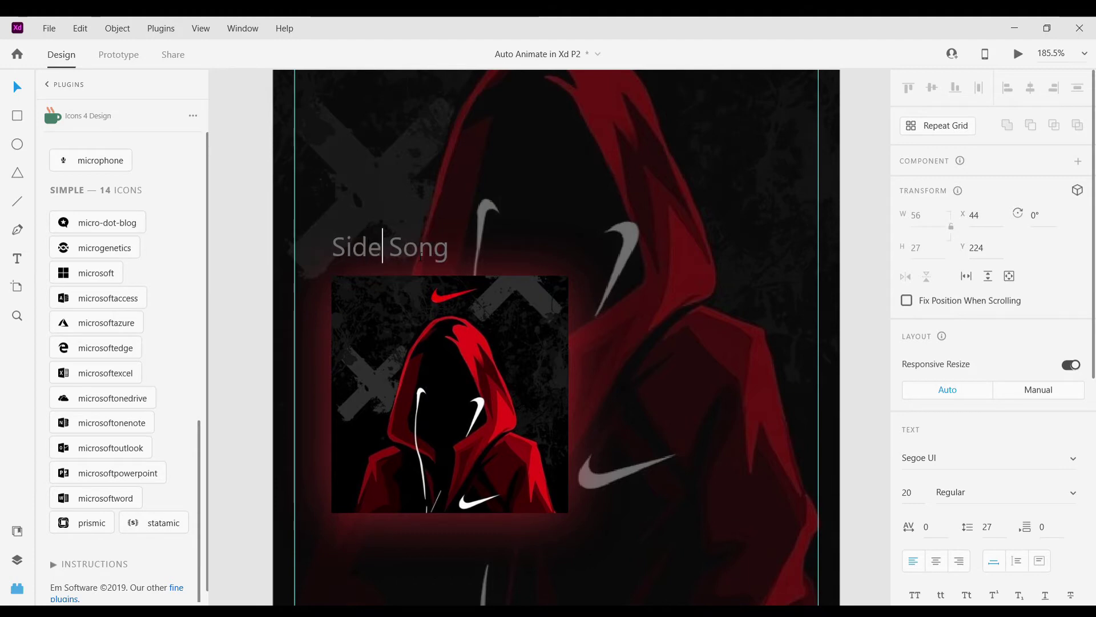
type(" Tit ")
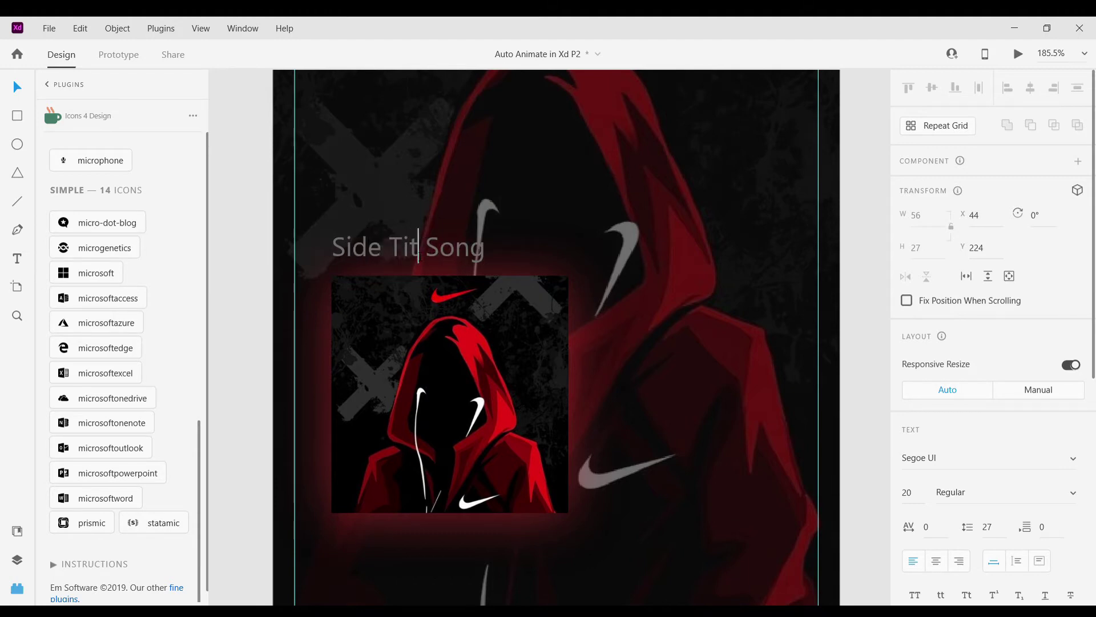
type("le")
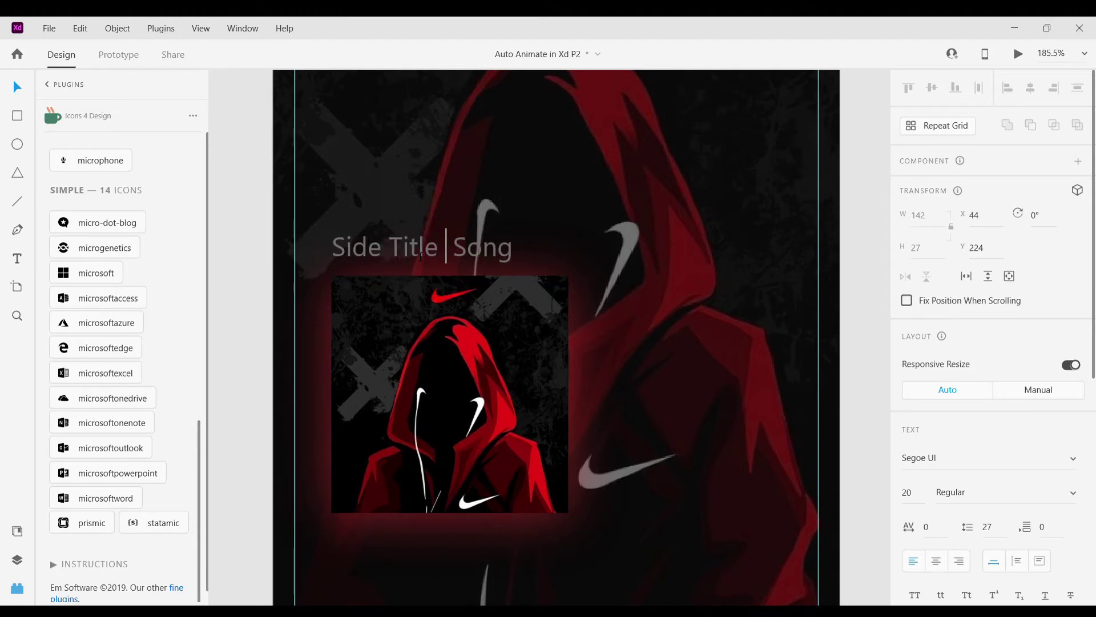
key("Escape")
Nudge the title into place, make it white, and set its font size to 18.
mouse_move(424, 261)
left_mouse_down()
mouse_move(440, 270)
mouse_move(409, 255)
left_mouse_up()
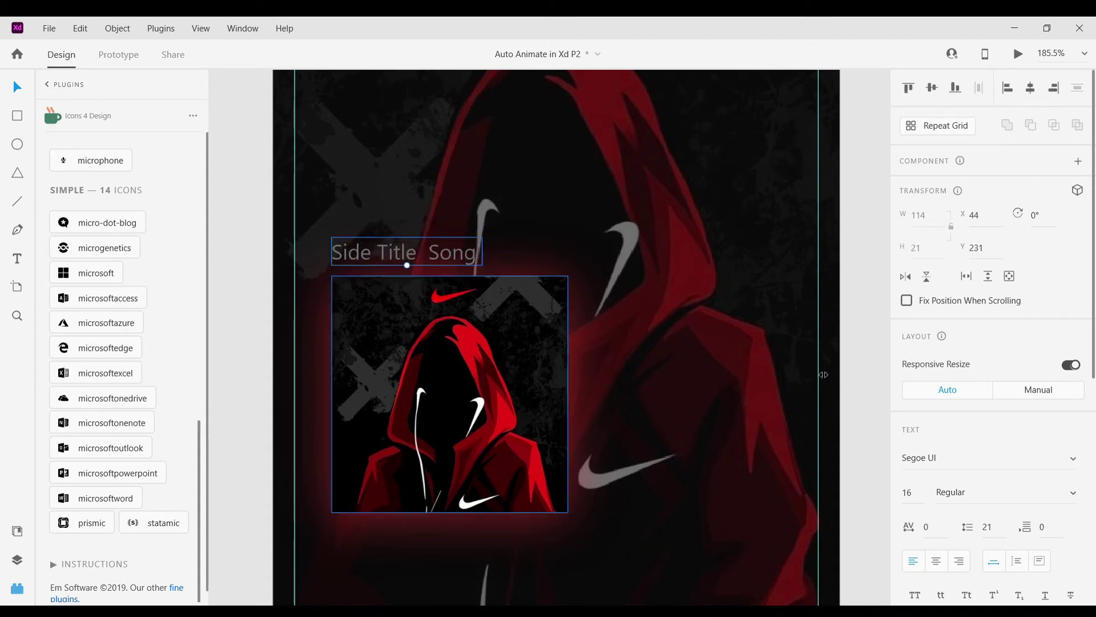
scroll(993, 343, "down", 5)
left_click(936, 499)
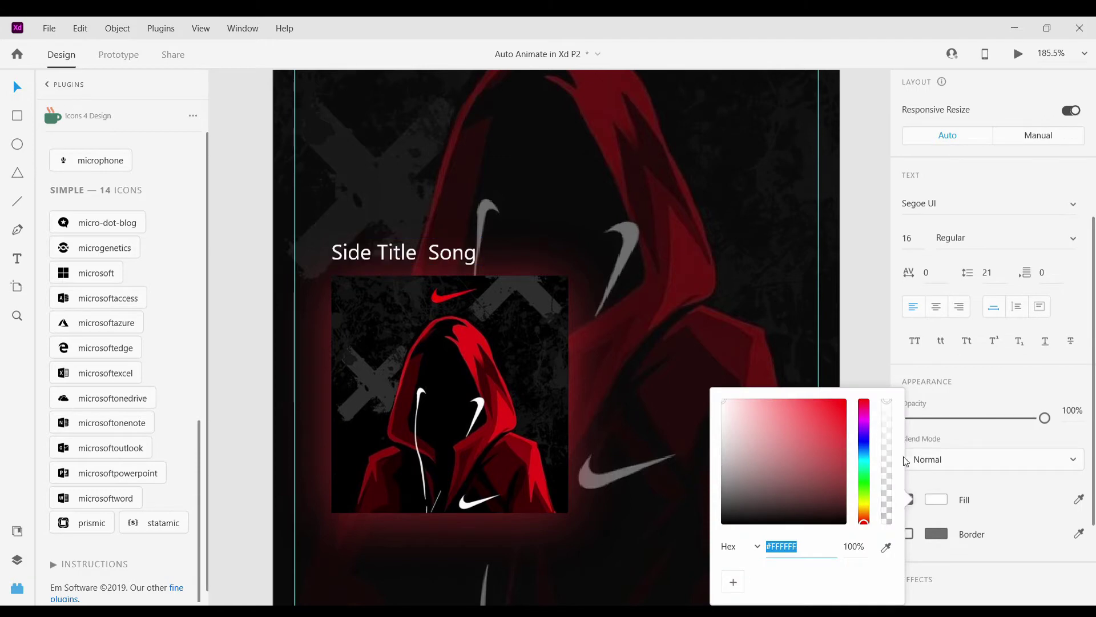
left_click(904, 240)
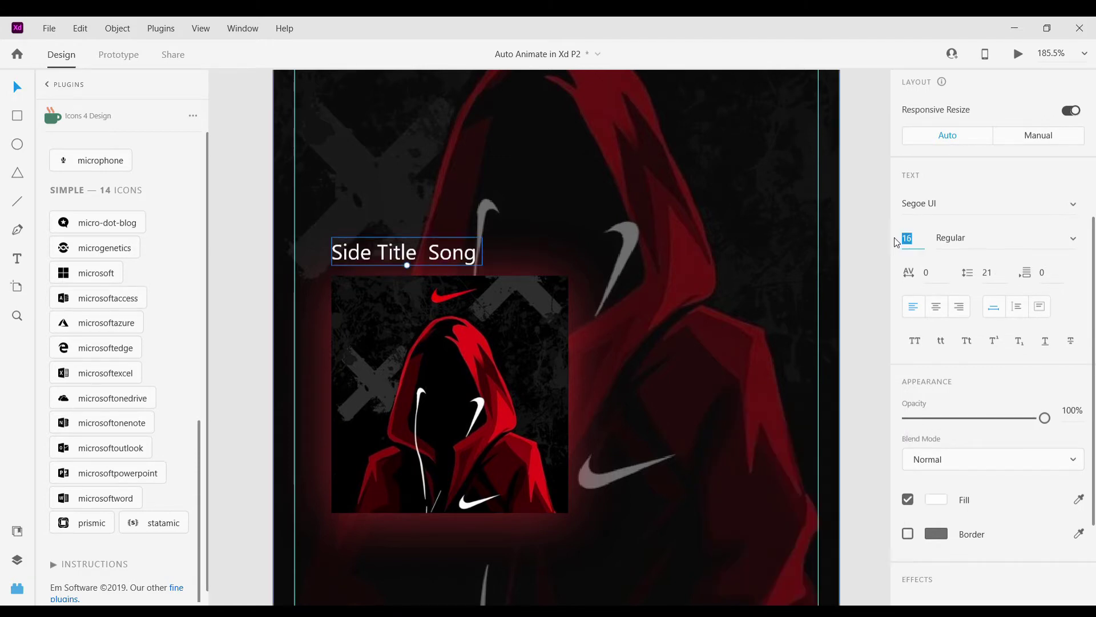
type("18")
key("Return")
key("ctrl+0")
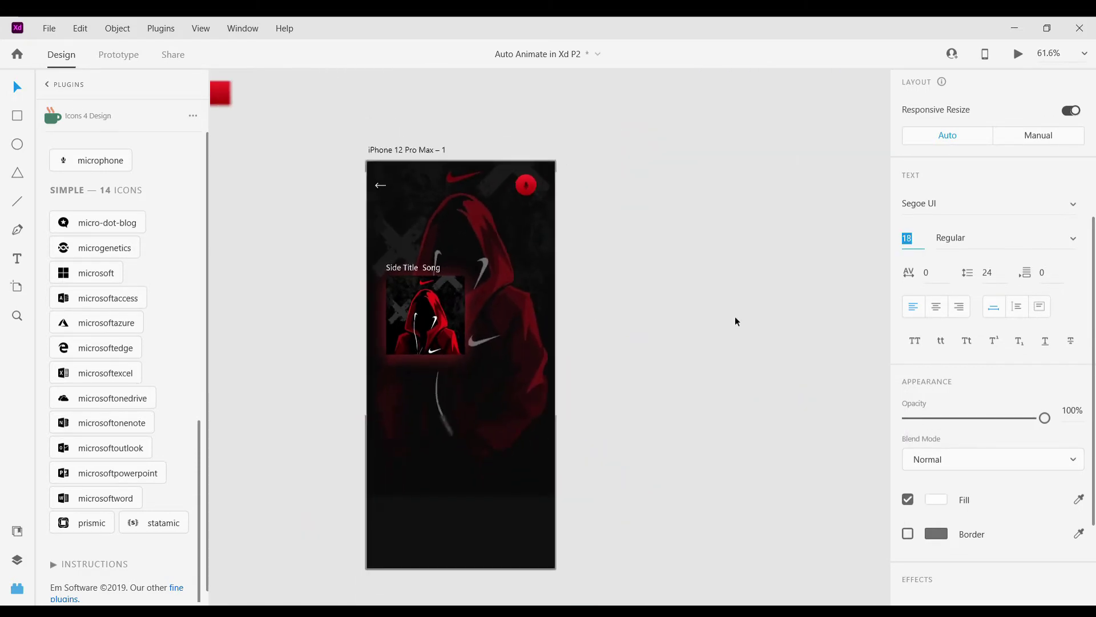
Duplicate the title below the artwork and retype the copy as the song name.
left_click(407, 267)
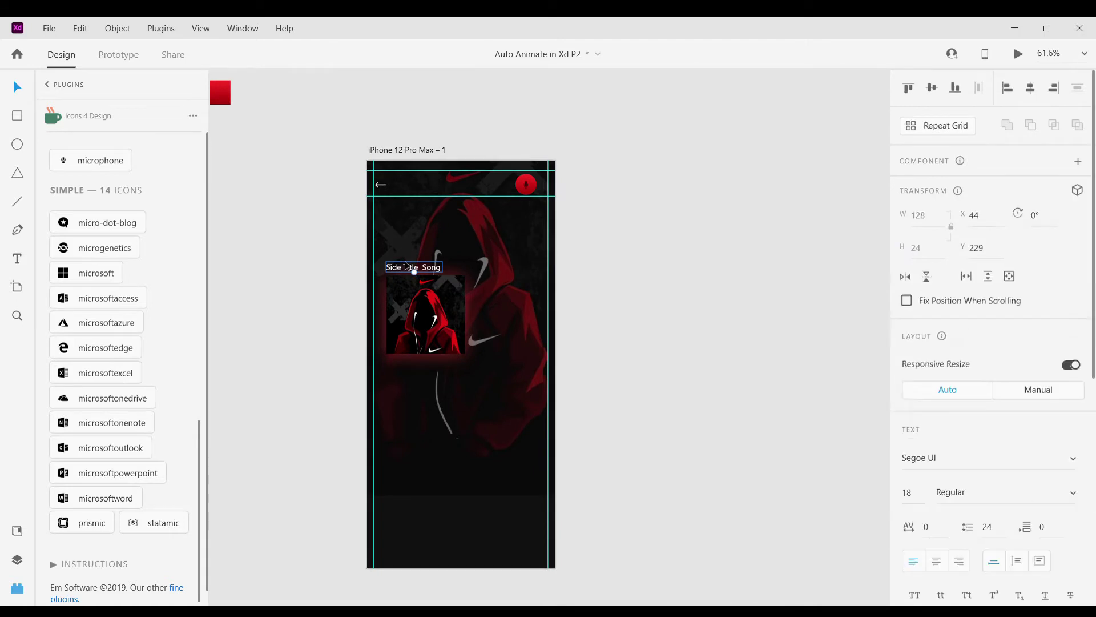
left_click_drag(420, 275, 421, 379)
scroll(420, 379, "up", 2)
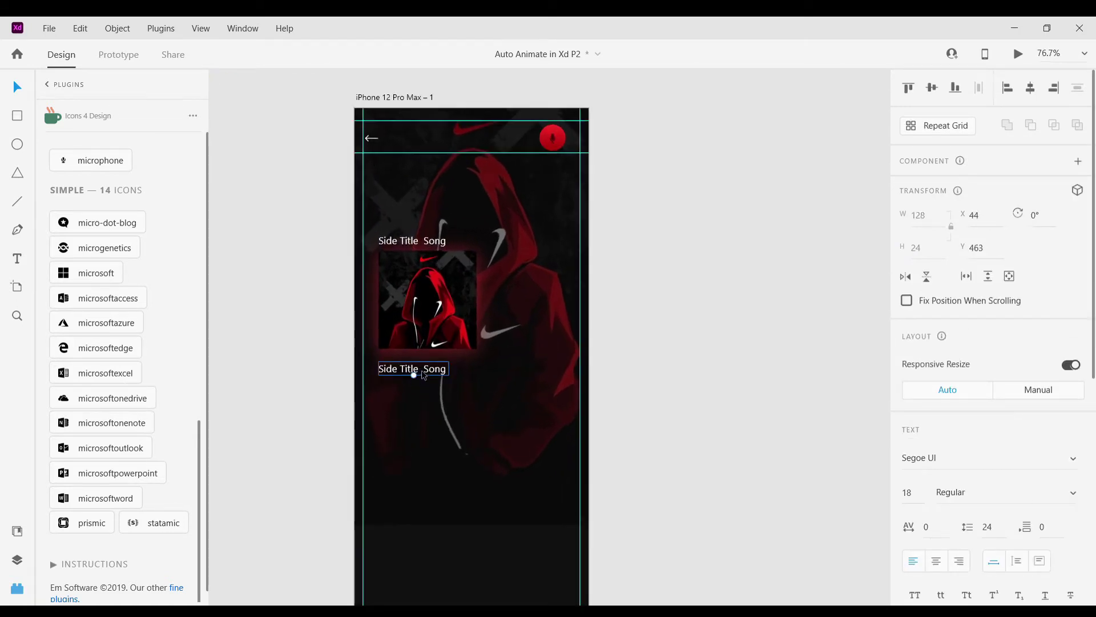
double_click(426, 371)
type("Blude")
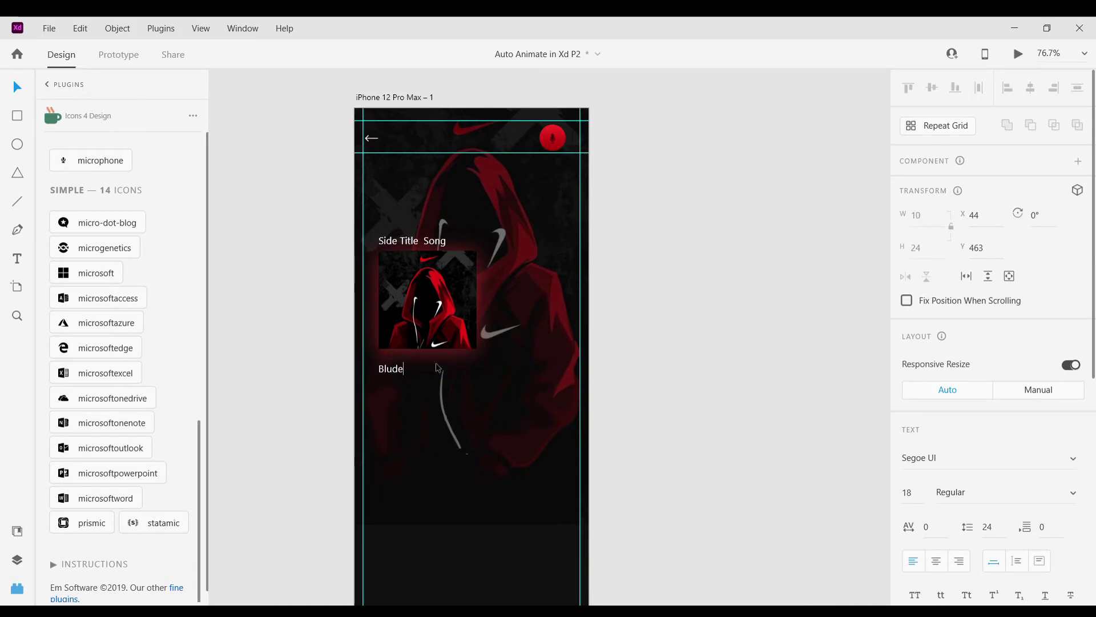
left_click(683, 282)
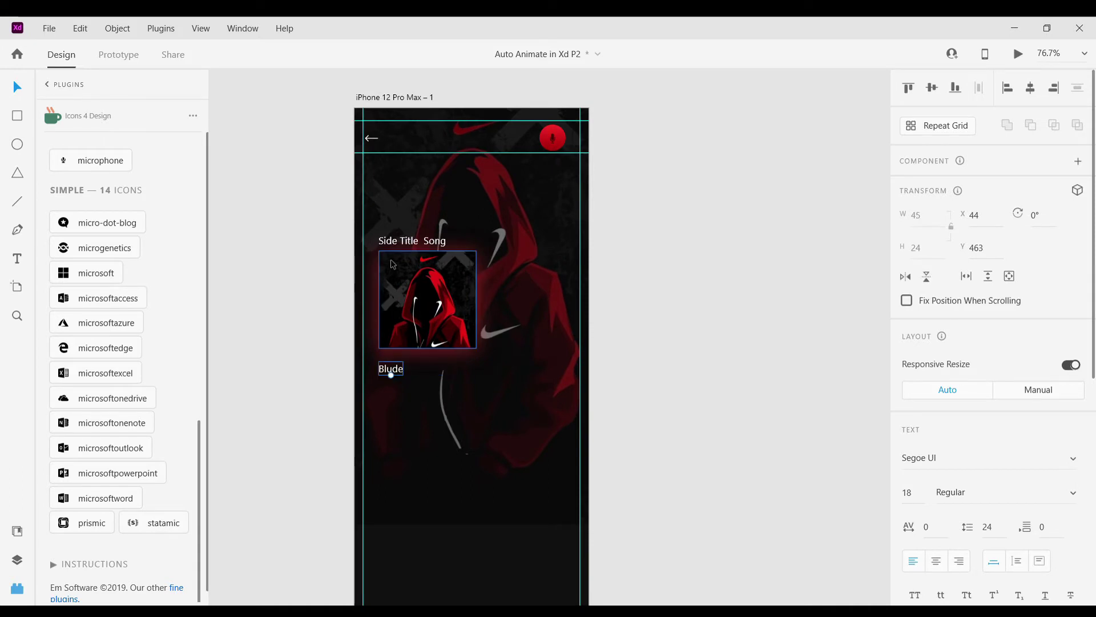
Set the Side Title Song label's font size to 16.
left_click(403, 241)
left_click(901, 496)
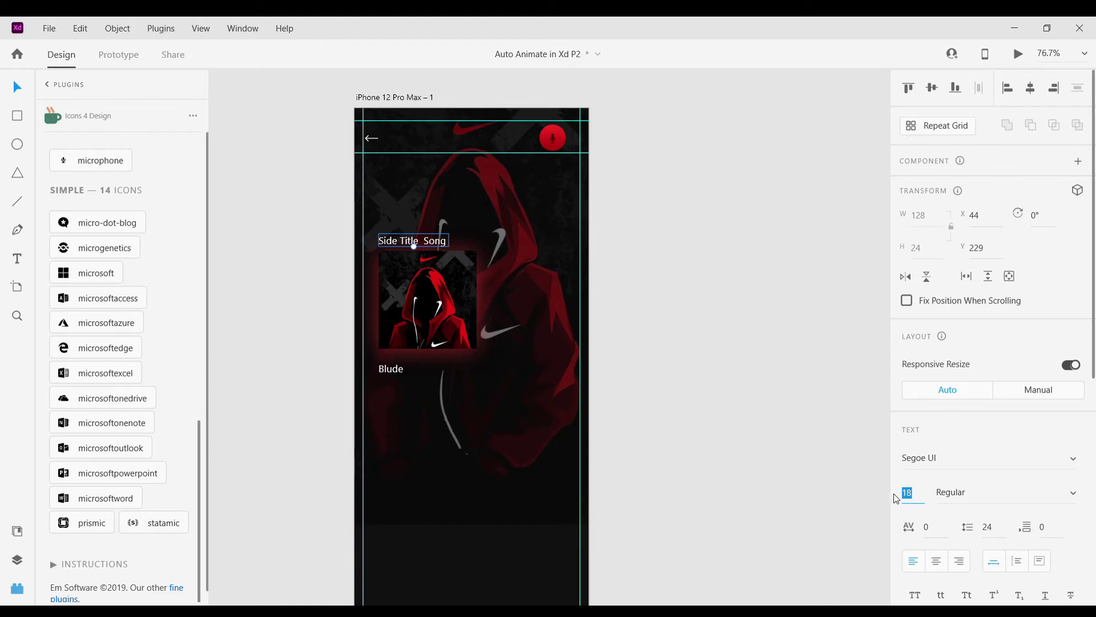
key("BackSpace")
type("6")
key("Return")
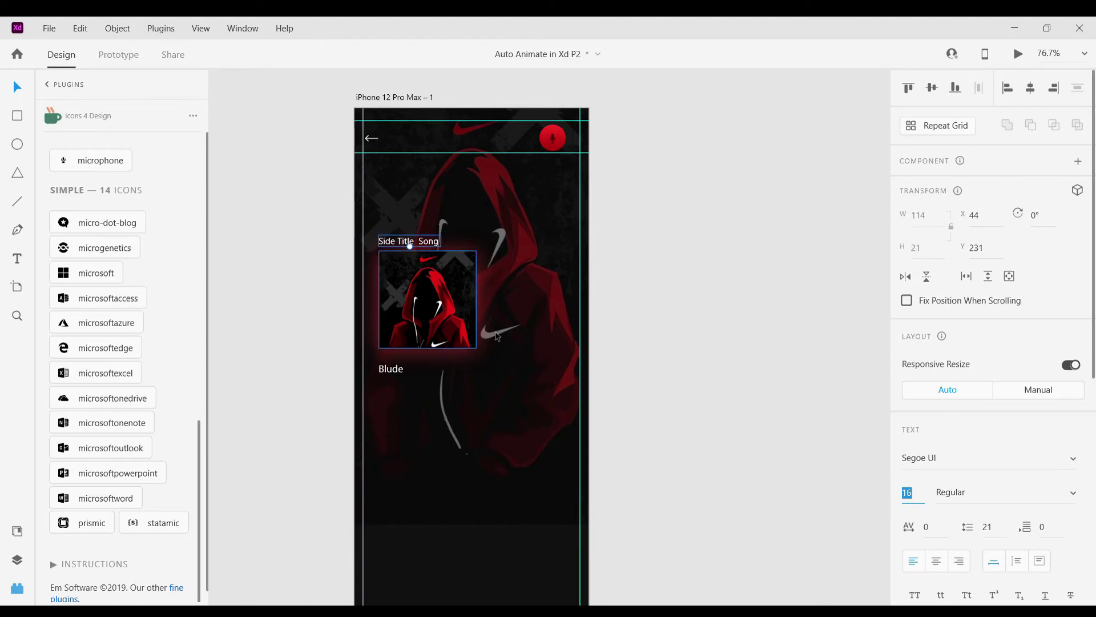
Correct the misspelled 'Blude' copy so it reads 'Blue Skye'.
left_click(382, 366)
double_click(392, 370)
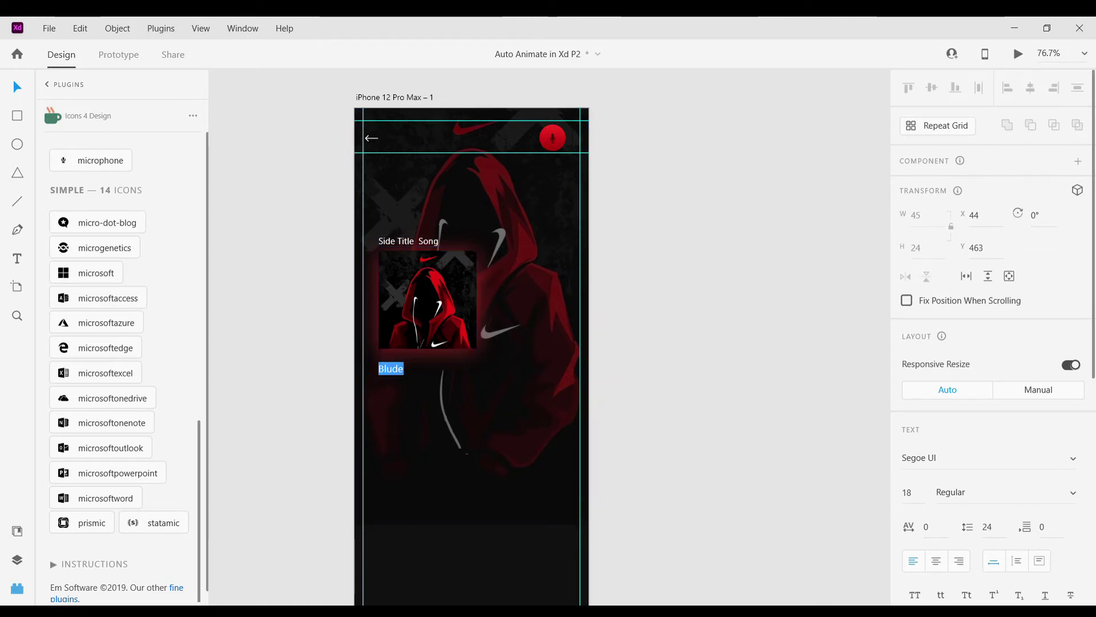
left_click(398, 370)
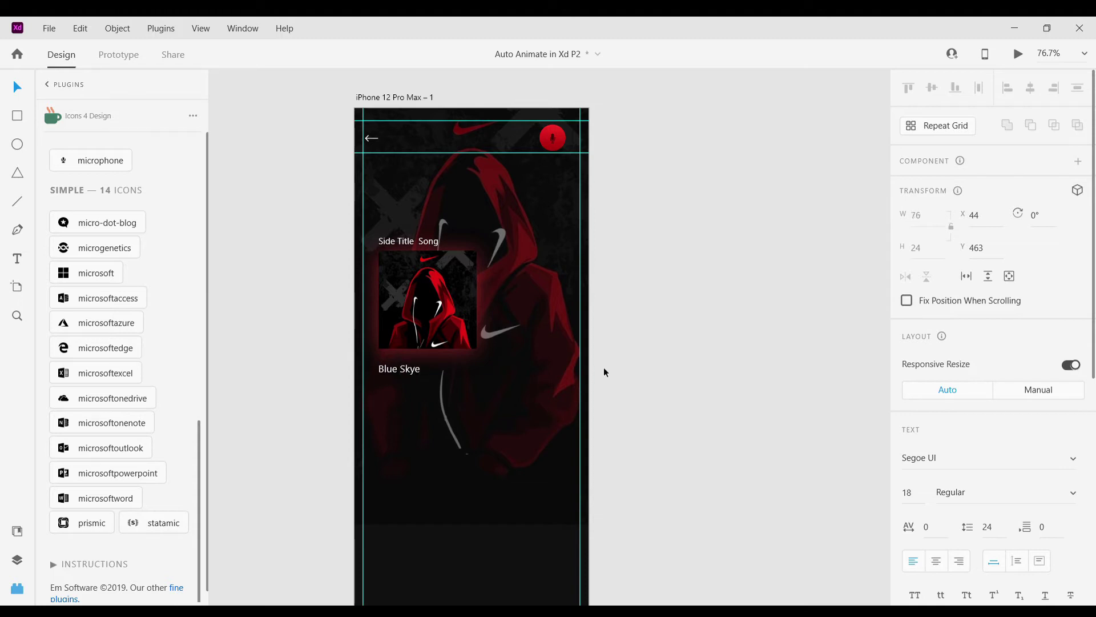
key("Escape")
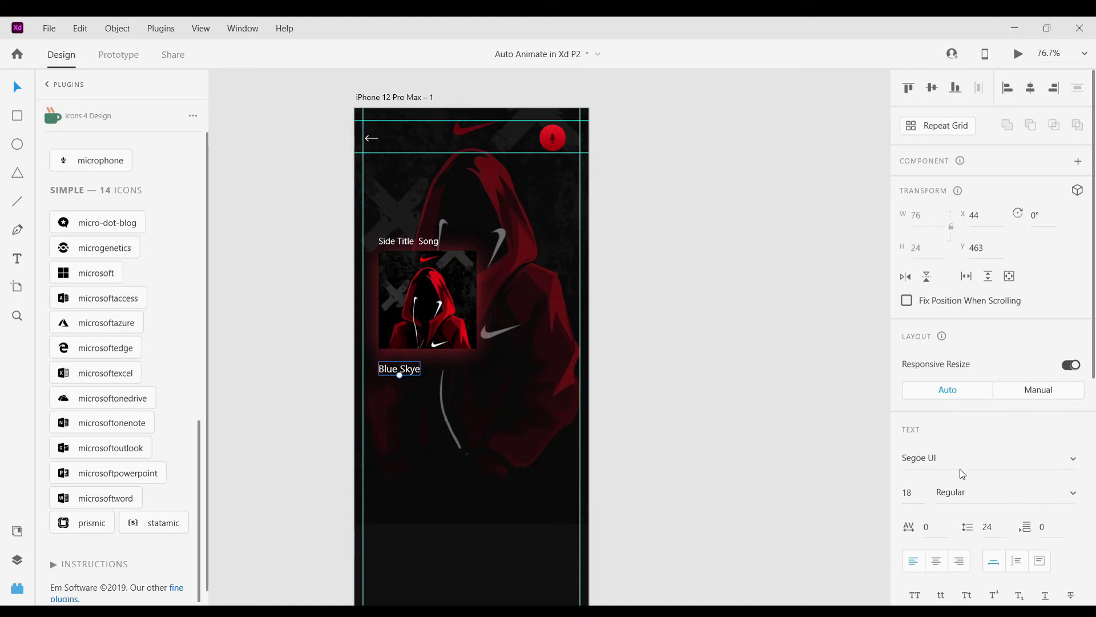
Make Blue Skye Semibold at size 23 and move it just beneath the artwork.
left_click(957, 440)
scroll(393, 375, "up", 5)
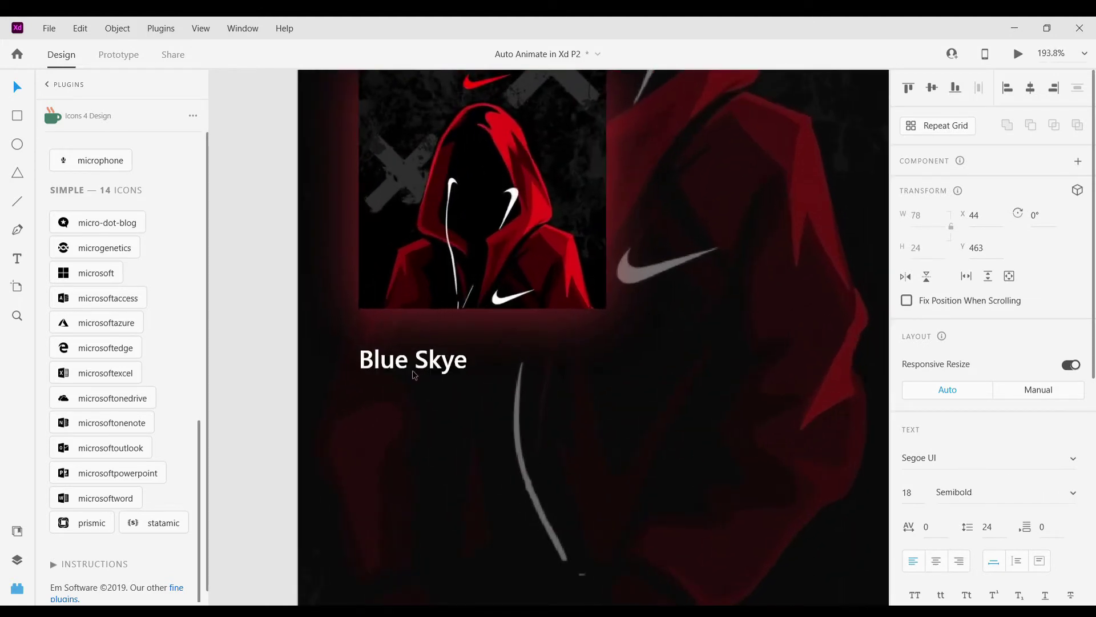
left_click_drag(413, 376, 414, 386)
left_click_drag(419, 377, 428, 350)
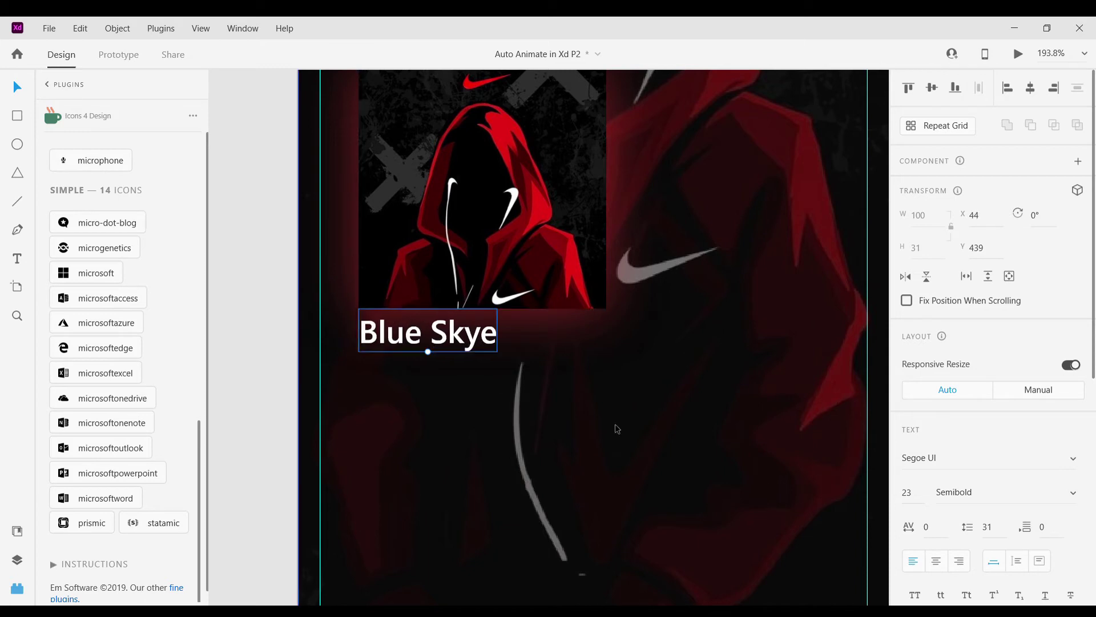
scroll(1003, 523, "down", 3)
scroll(553, 304, "up", 1)
scroll(552, 304, "up", 2)
Fade the Side Title Song label to 57% opacity.
left_click(435, 176)
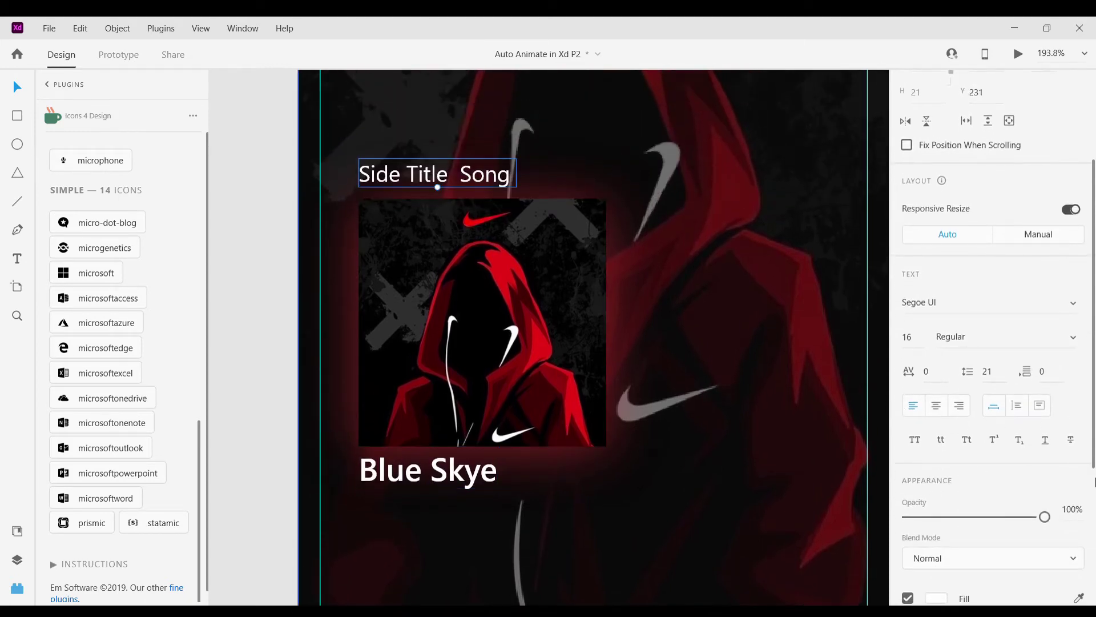
left_click_drag(1045, 517, 984, 517)
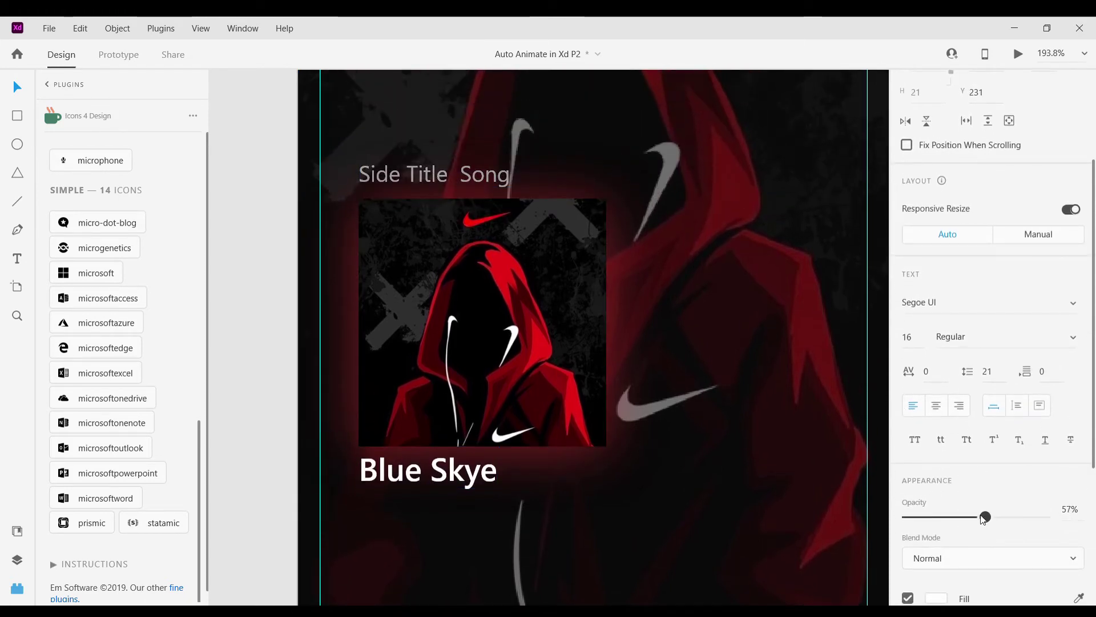
left_click(820, 434)
scroll(817, 421, "down", 3)
scroll(815, 417, "down", 1)
scroll(814, 415, "right", 1)
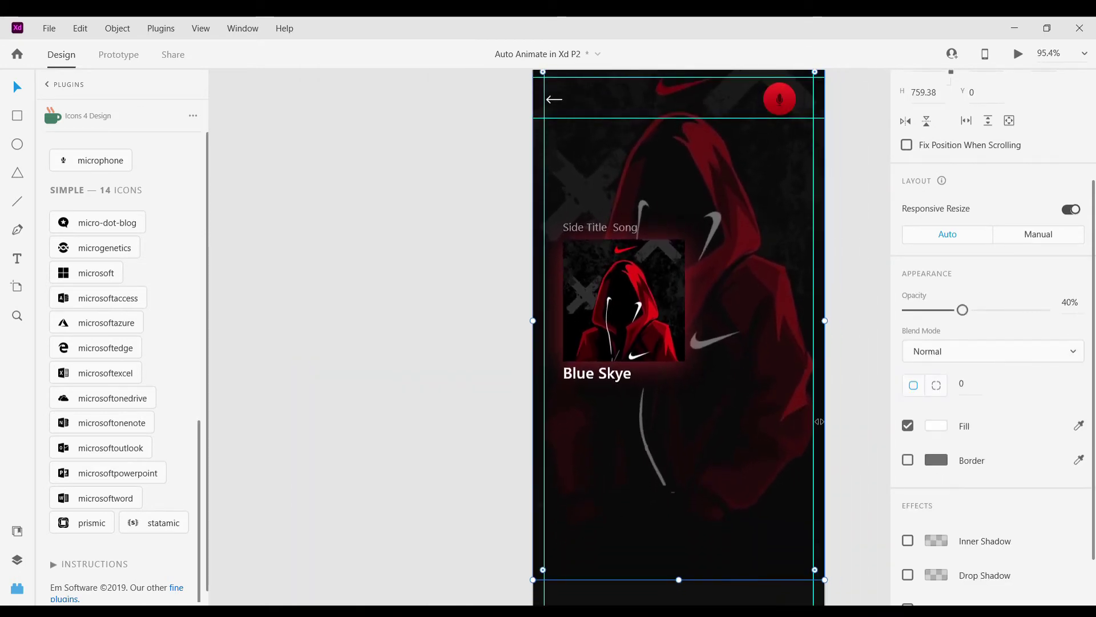
scroll(814, 415, "down", 1)
scroll(799, 393, "right", 1)
left_click(797, 388)
scroll(817, 393, "down", 2)
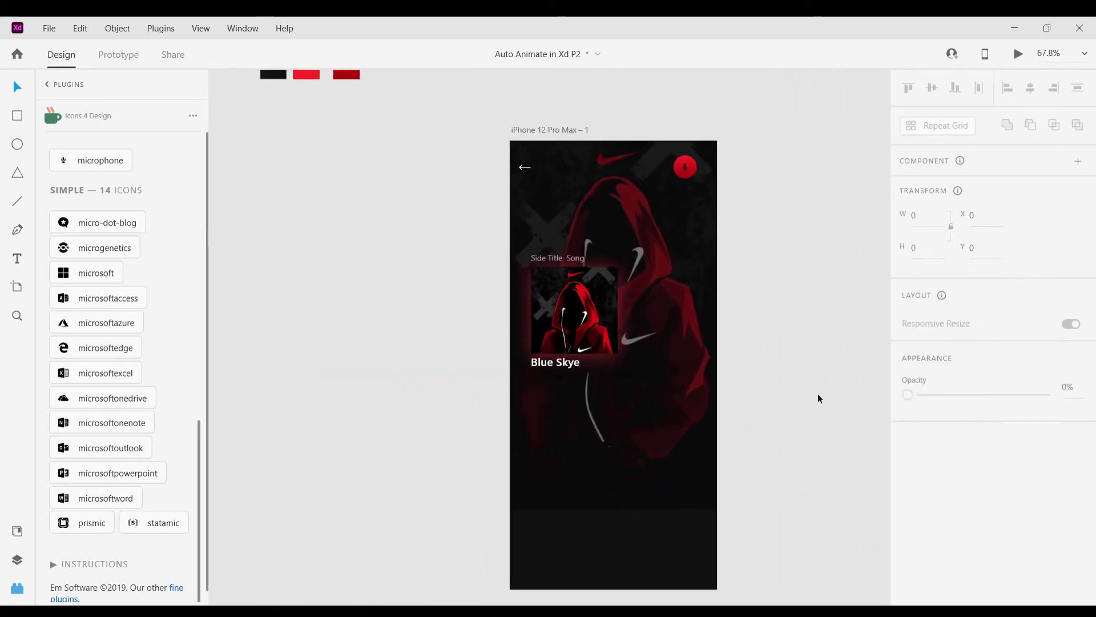
scroll(818, 393, "right", 2)
scroll(766, 393, "down", 1)
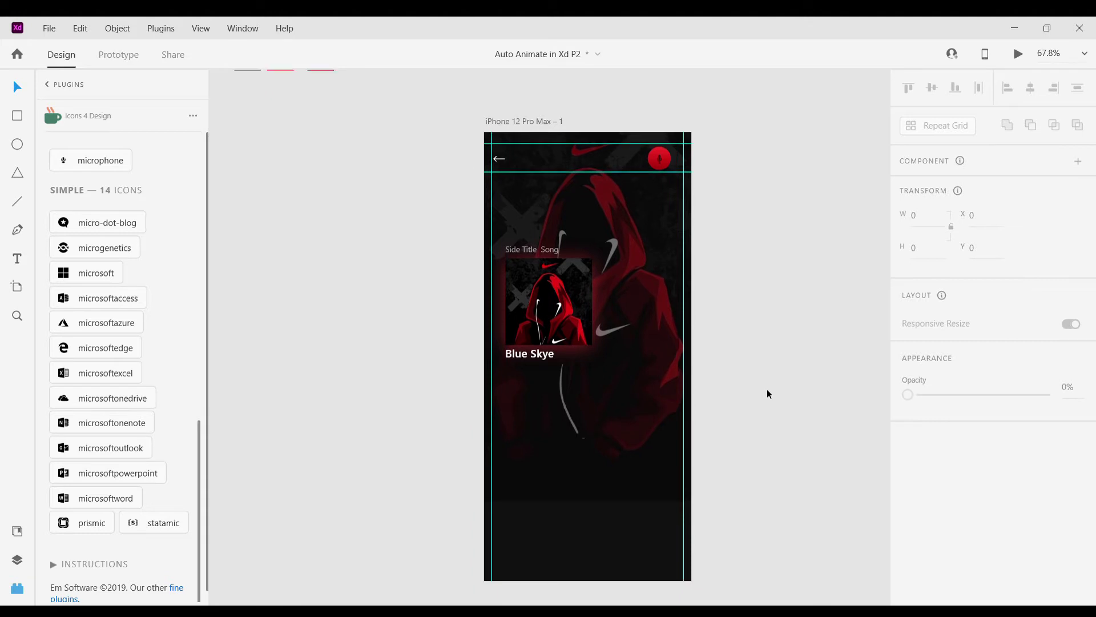
scroll(683, 335, "up", 3)
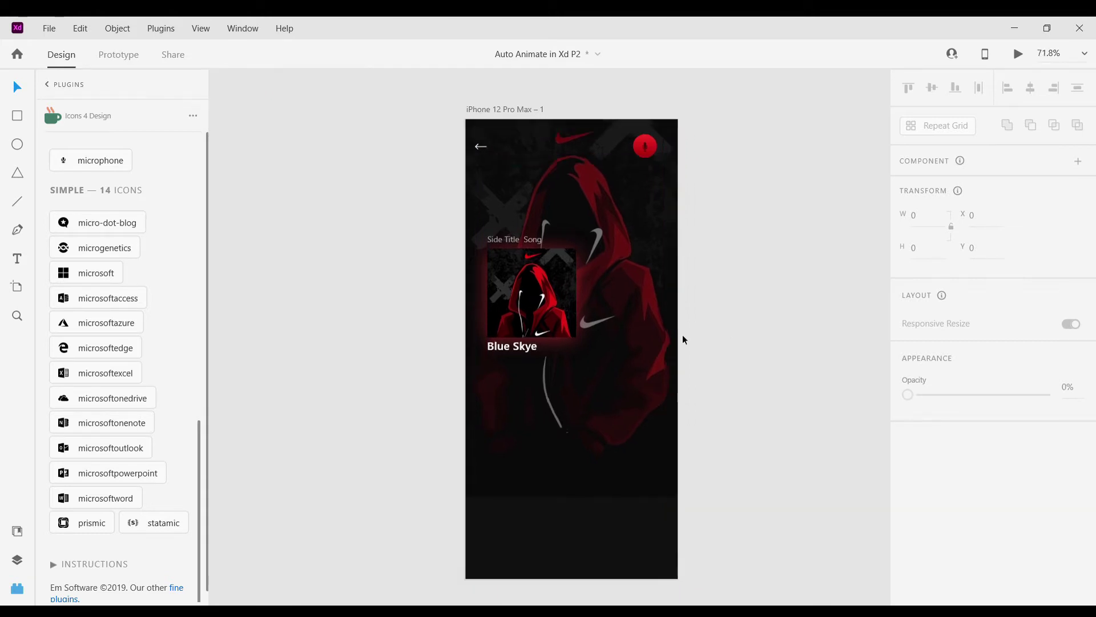
left_click(485, 356)
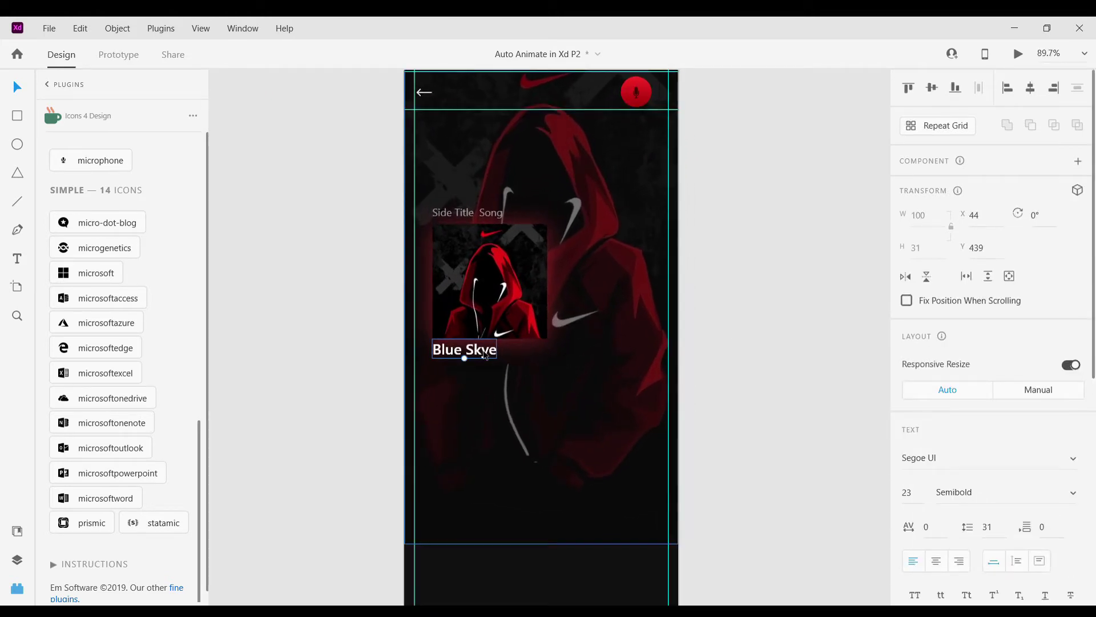
Duplicate the Blue Skye title below itself and retype it as a 'New Song 2022 By' credit with the artist name.
scroll(484, 356, "up", 8)
left_click_drag(485, 359, 486, 417)
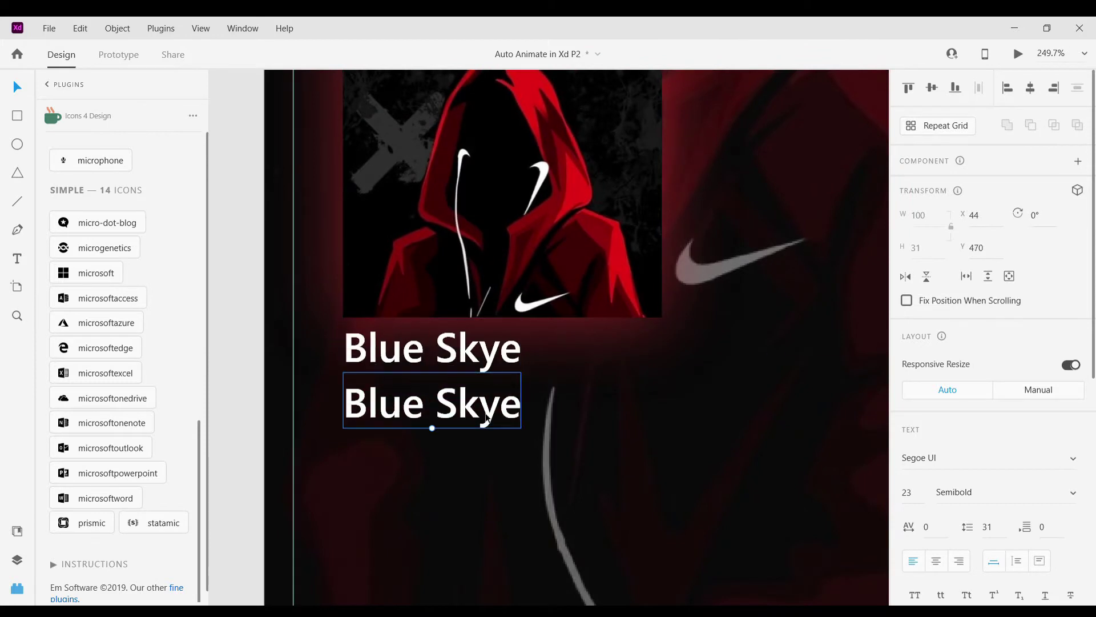
double_click(486, 419)
type("New ")
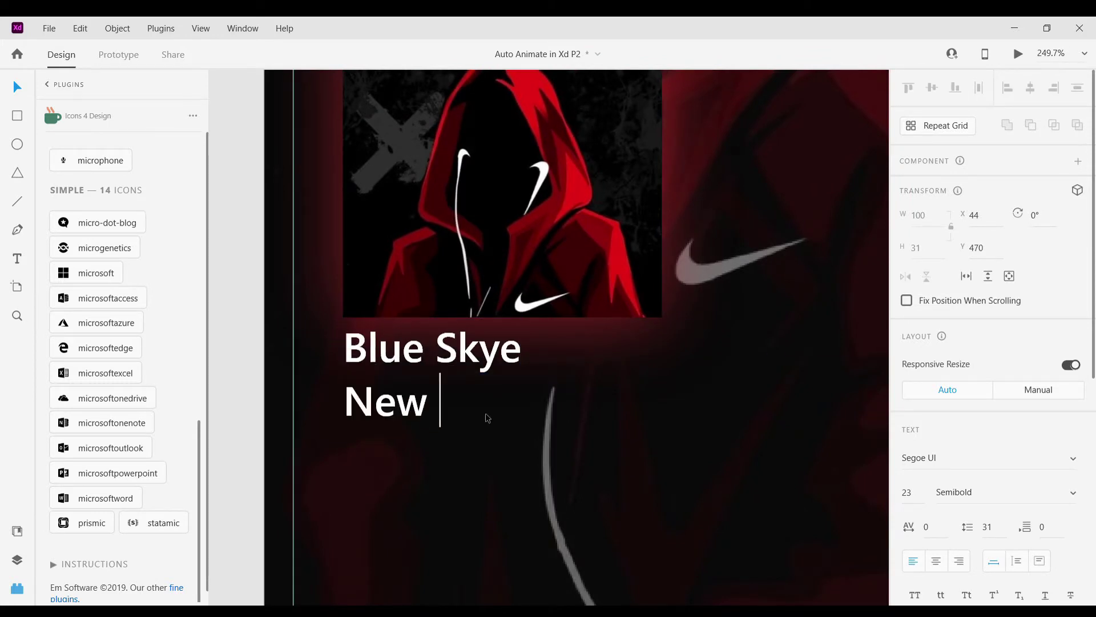
type("Song 2002")
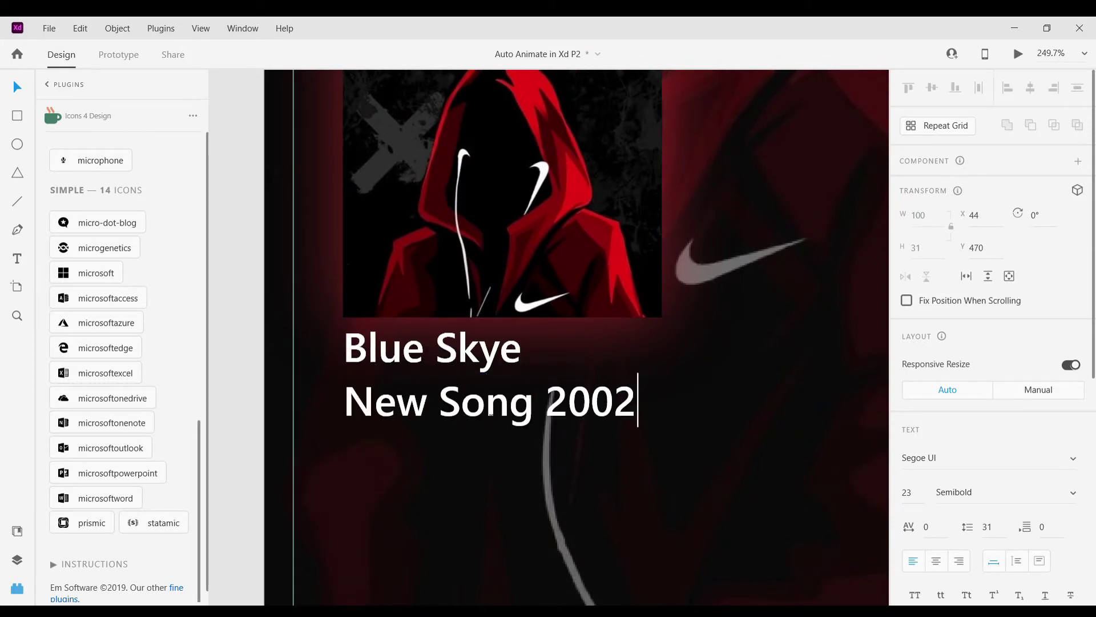
type("2")
key("BackSpace")
key("BackSpace")
key("BackSpace")
type("22")
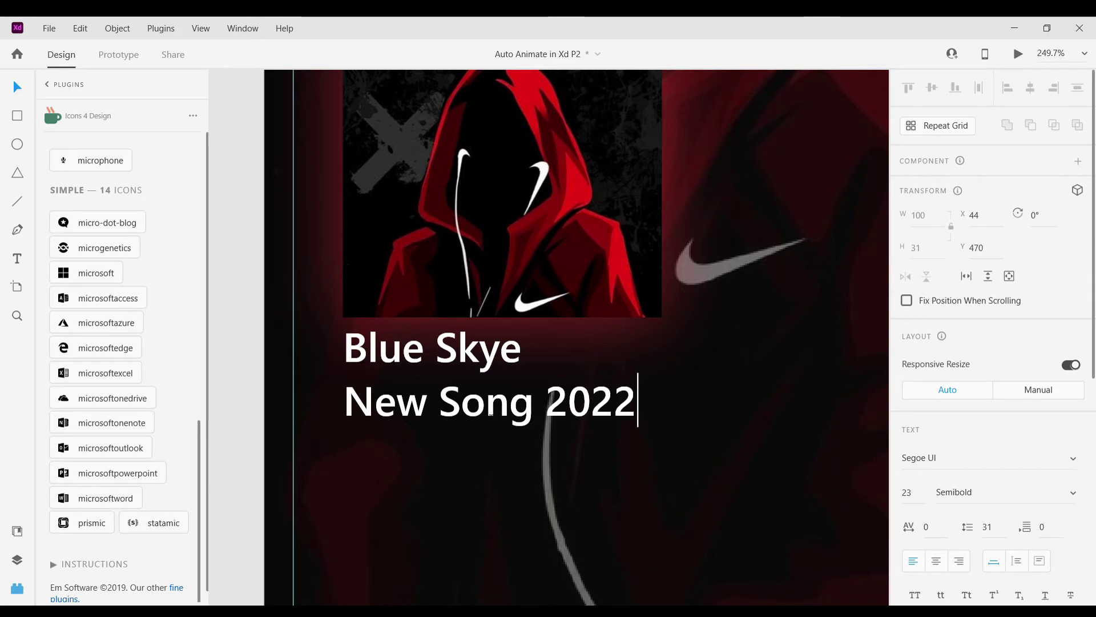
type(" By ")
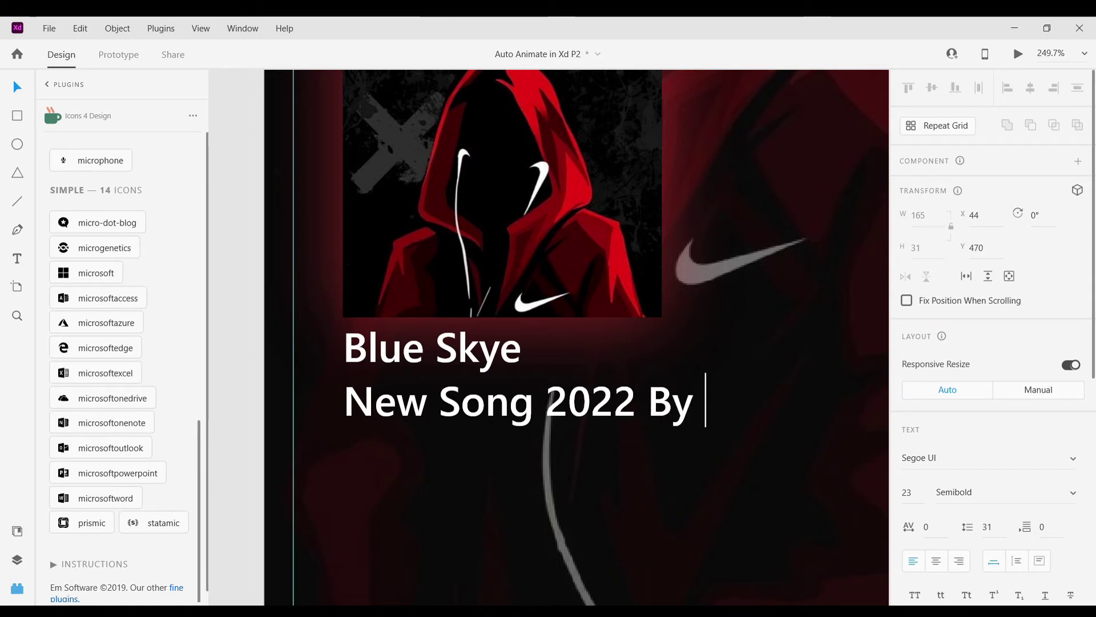
type("Nk ")
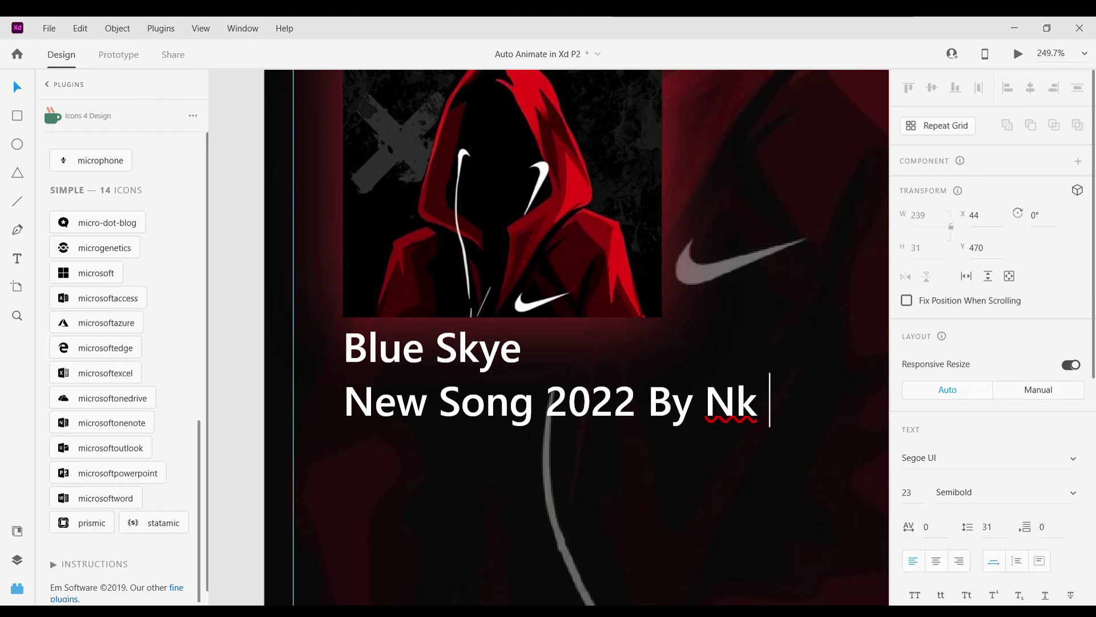
type("Ra")
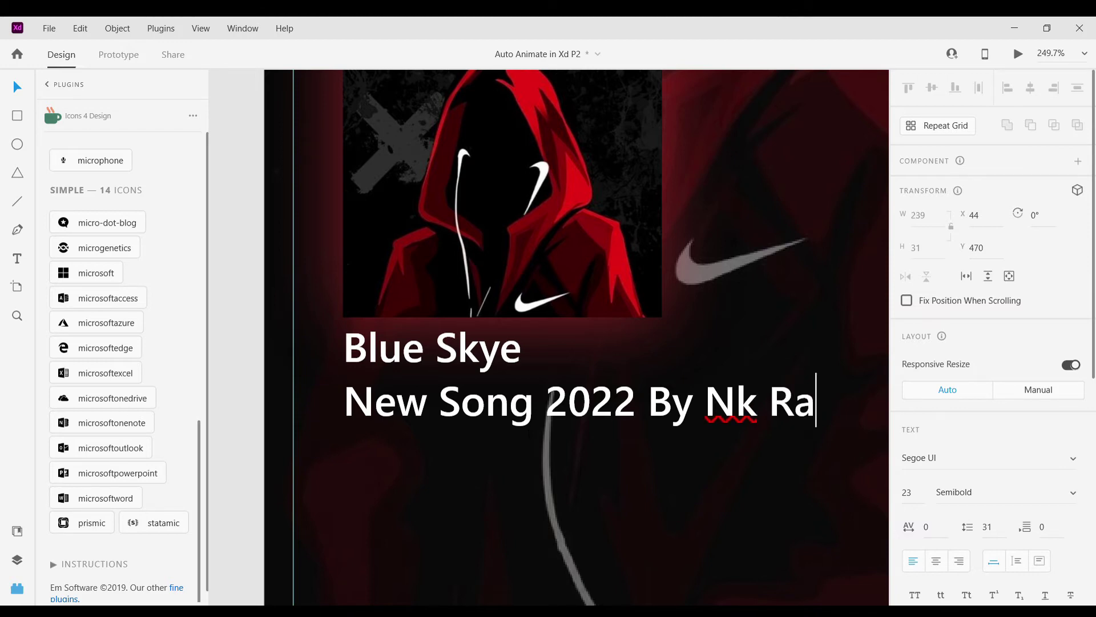
key("BackSpace")
type("emar")
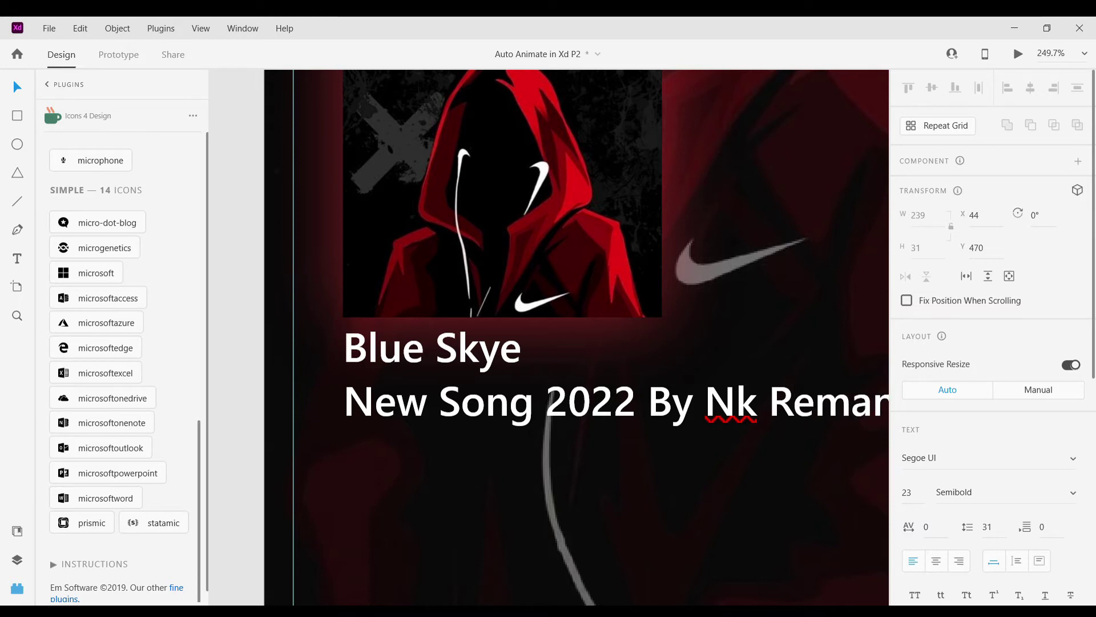
Shrink the credit line to font size 10 and place it just below Blue Skye.
left_click(660, 404)
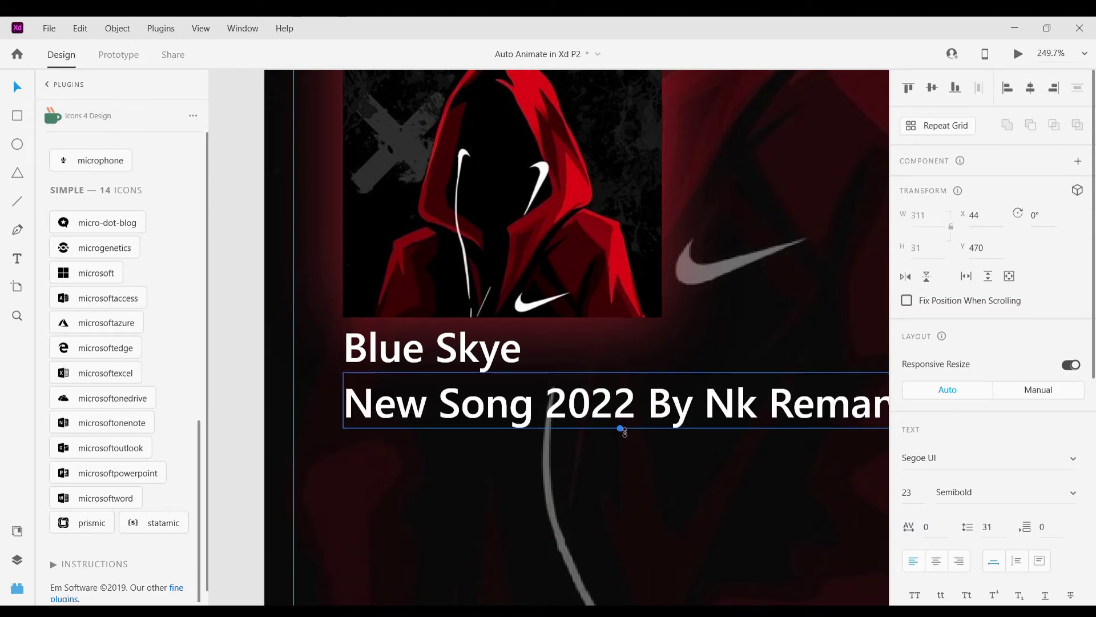
left_click_drag(624, 433, 407, 384)
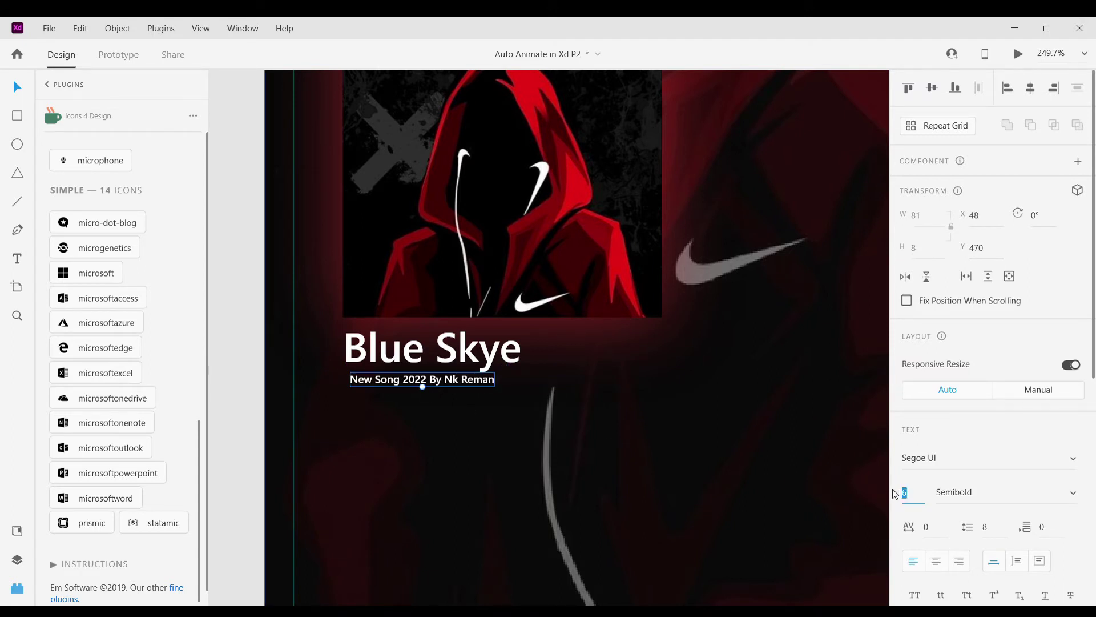
left_click(793, 500)
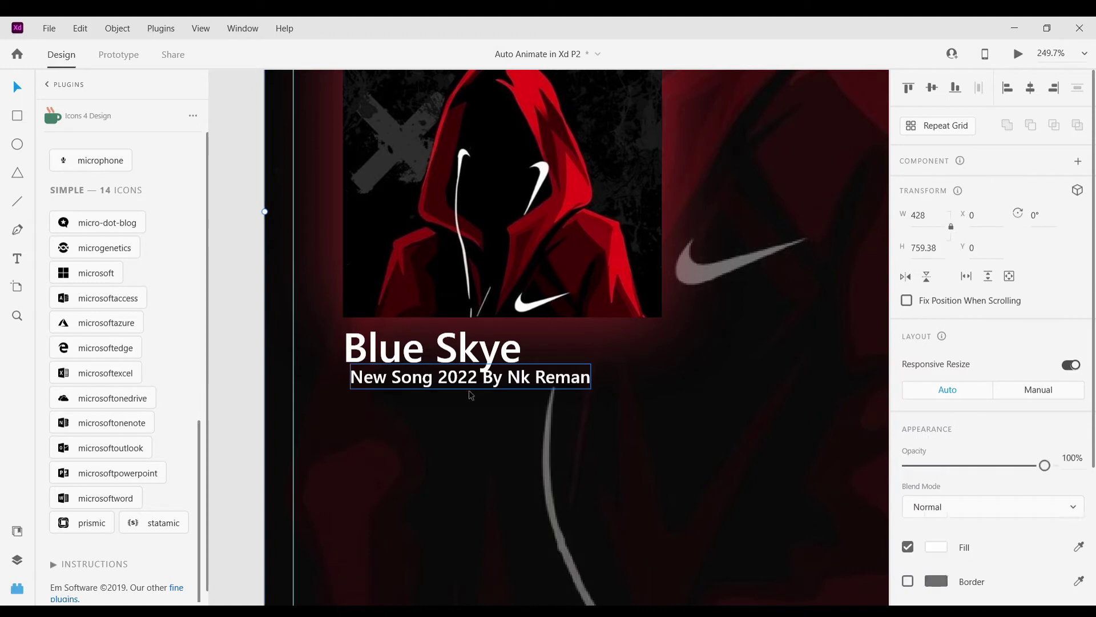
mouse_move(483, 383)
left_mouse_down()
mouse_move(468, 394)
mouse_move(482, 395)
left_mouse_up()
Nudge the small credit line up so it sits directly under the Blue Skye title.
scroll(1022, 455, "down", 2)
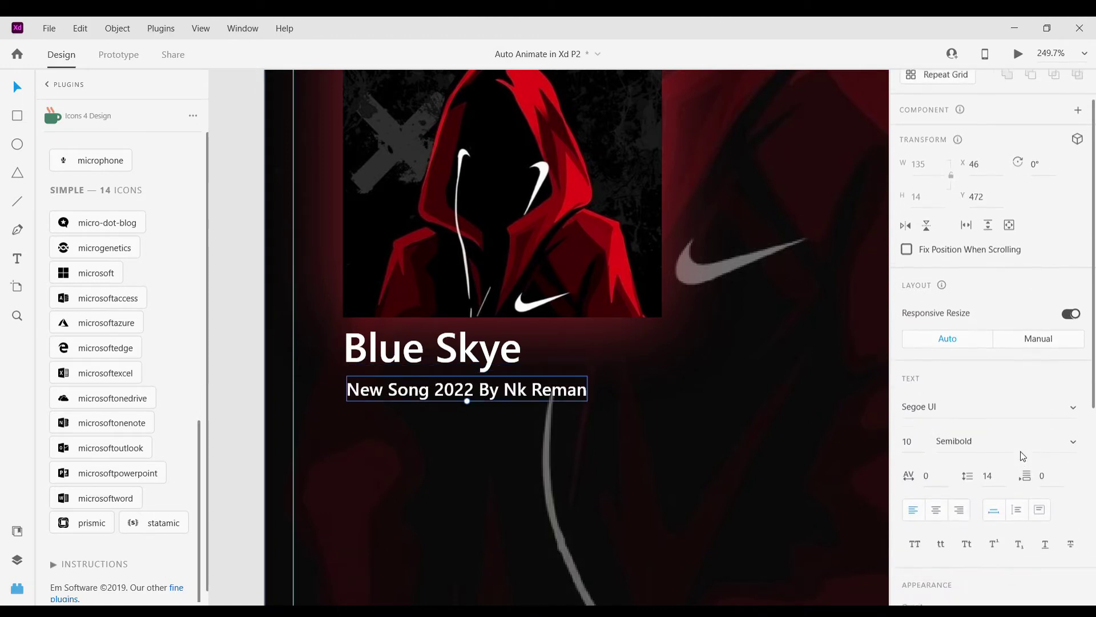
scroll(1023, 455, "down", 1)
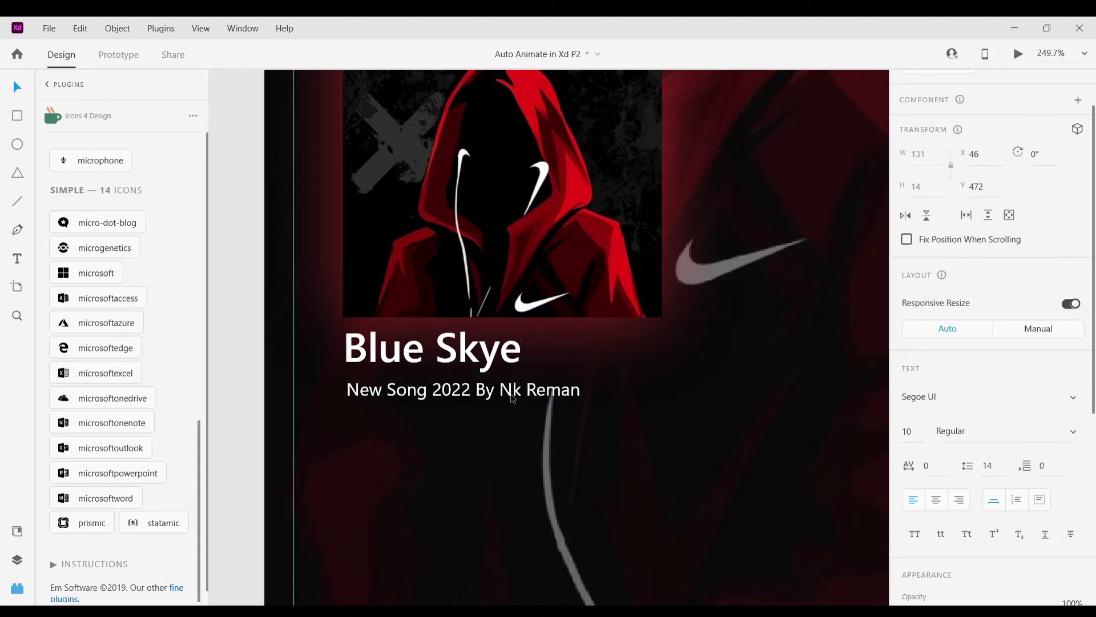
scroll(1063, 482, "down", 3)
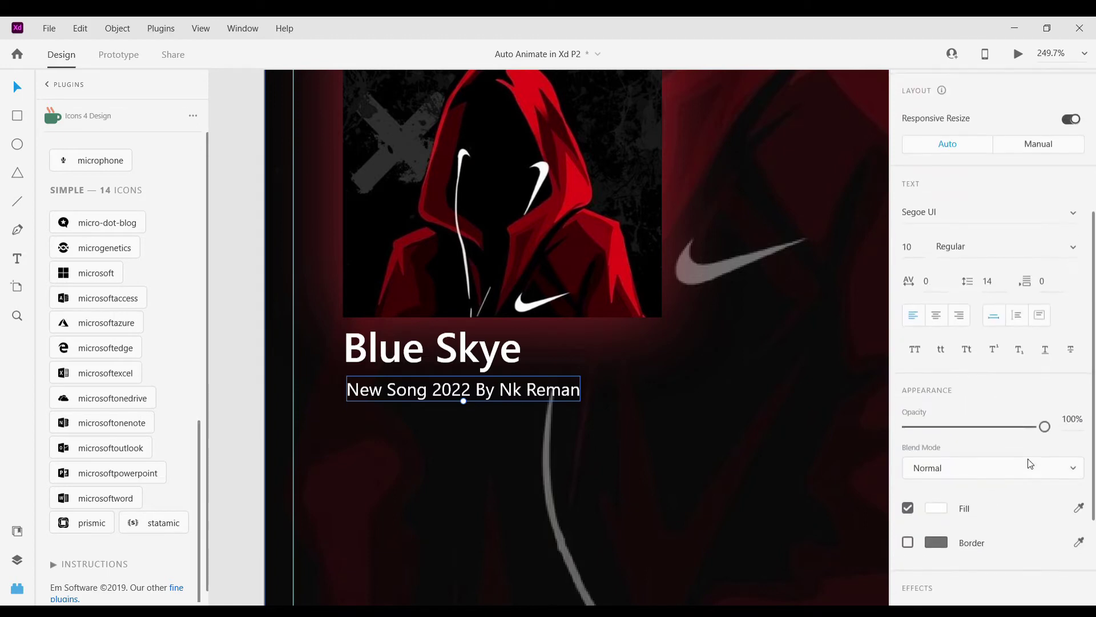
left_click_drag(1050, 427, 985, 436)
left_click(718, 419)
scroll(717, 419, "down", 5)
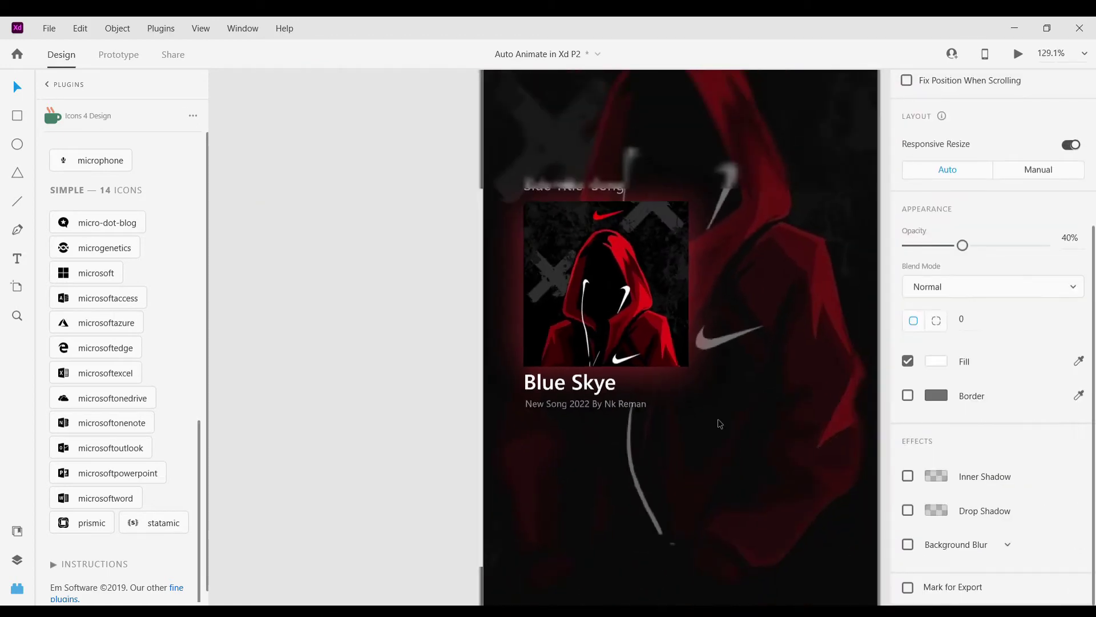
scroll(718, 419, "down", 1)
scroll(658, 371, "down", 4)
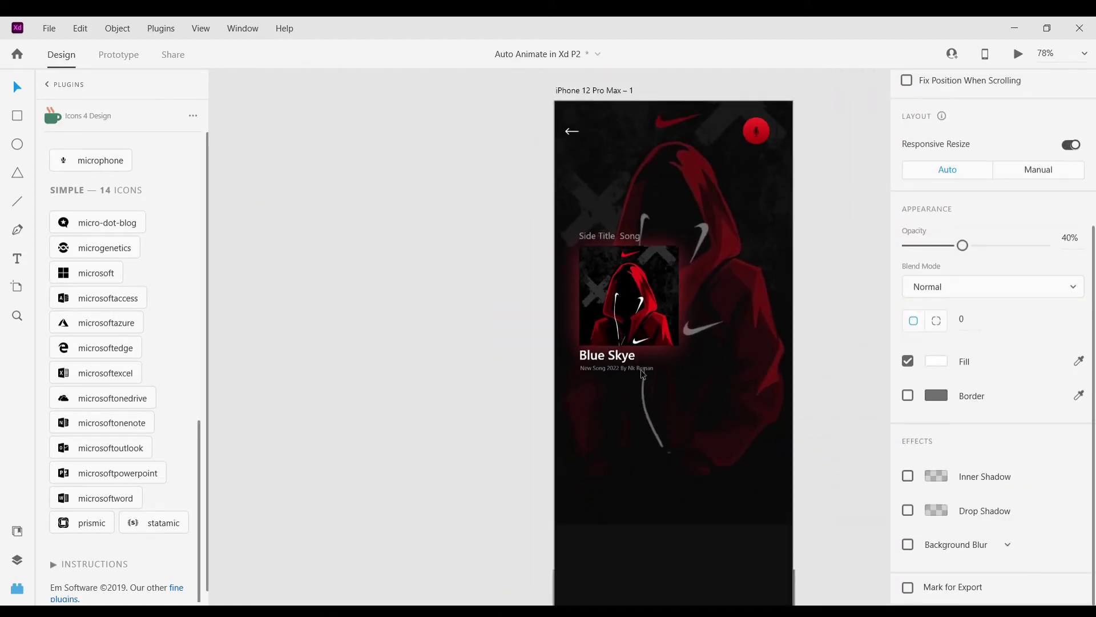
scroll(642, 372, "up", 4)
left_click(604, 372)
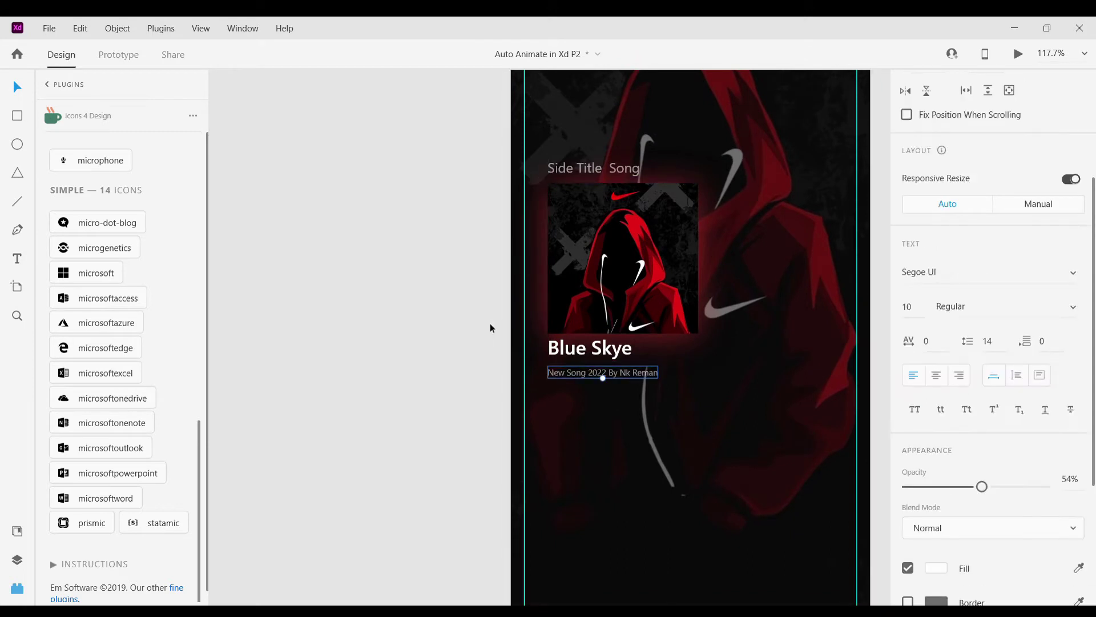
left_click_drag(599, 375, 599, 368)
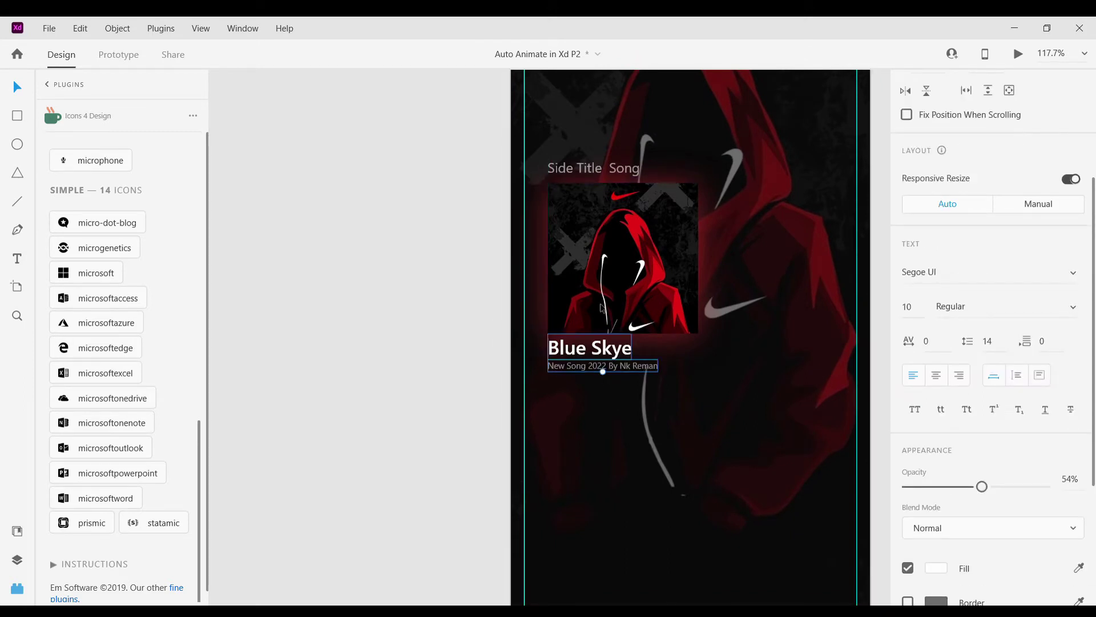
Check the artwork and Side Title Song text, then clear the selection.
left_click(592, 179)
left_click(594, 171)
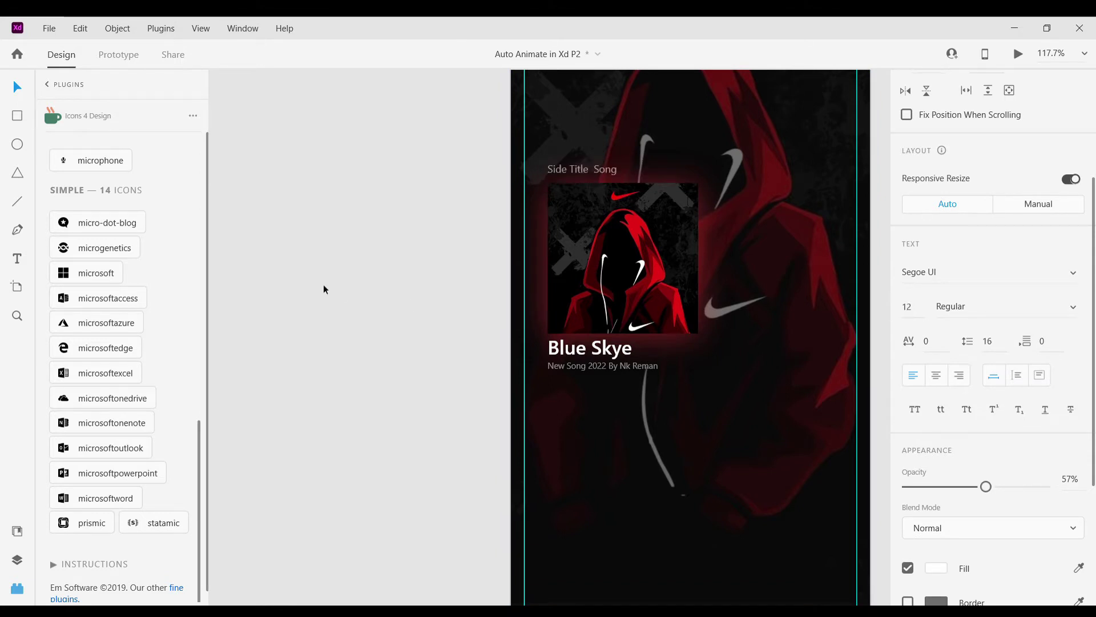
left_click(343, 280)
scroll(437, 260, "down", 5)
scroll(548, 308, "up", 3)
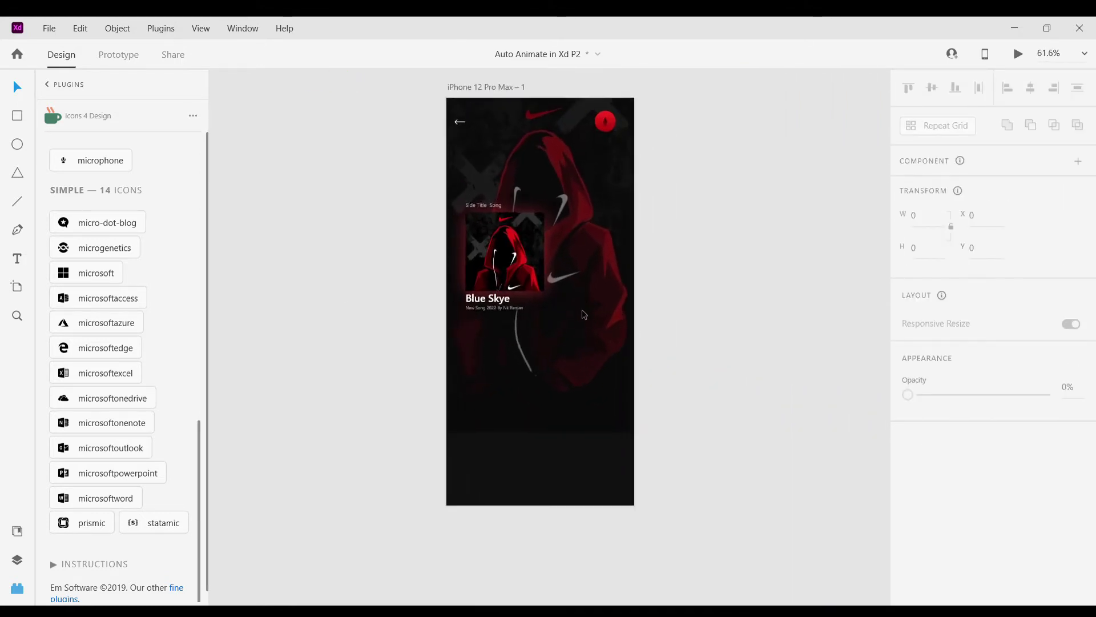
Show the artboard's layout guides over the music player screen.
scroll(559, 320, "down", 3)
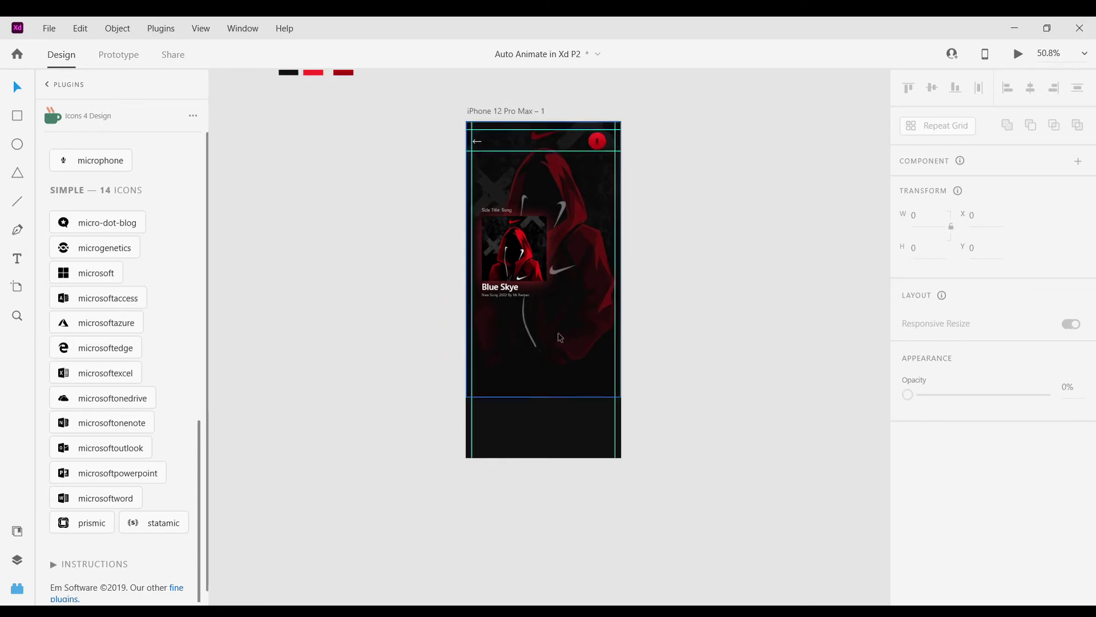
scroll(555, 335, "up", 3)
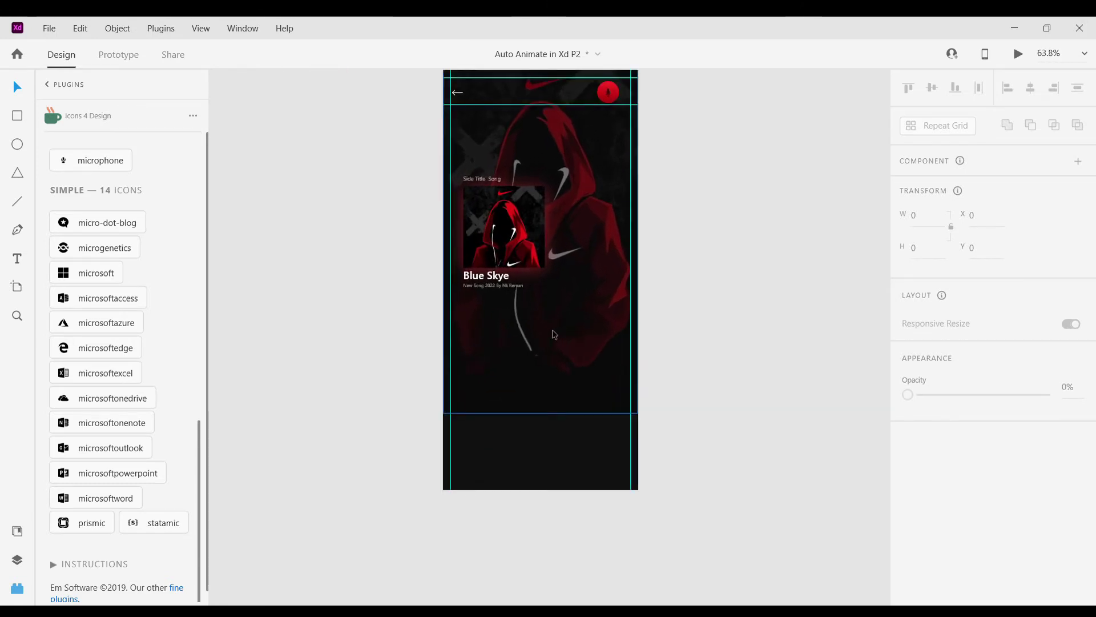
scroll(573, 330, "down", 2)
left_click(560, 347)
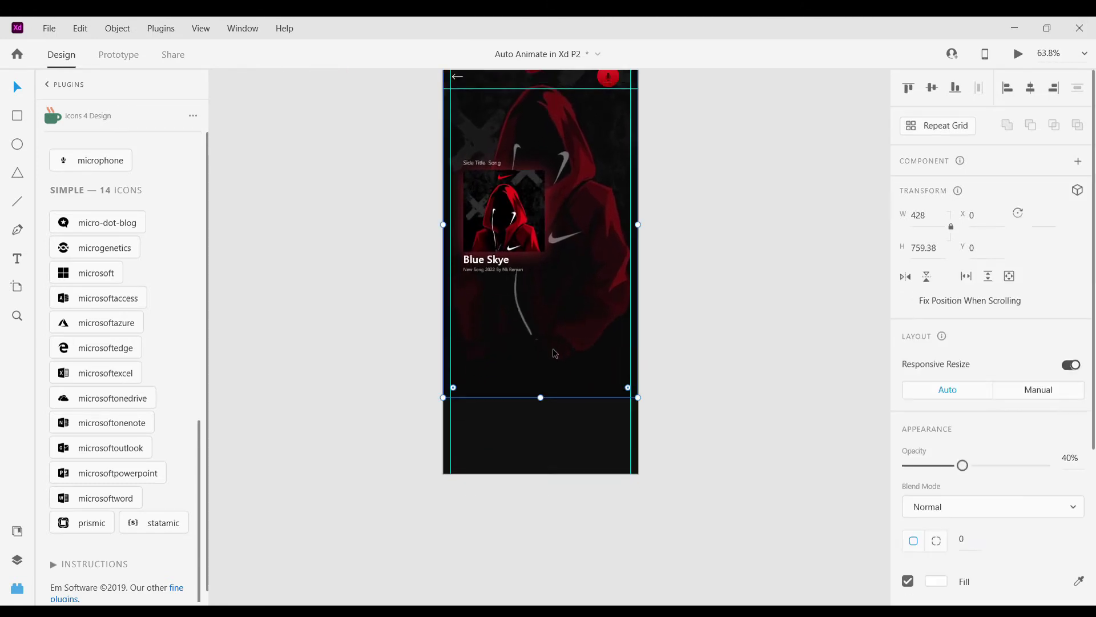
scroll(560, 345, "up", 2)
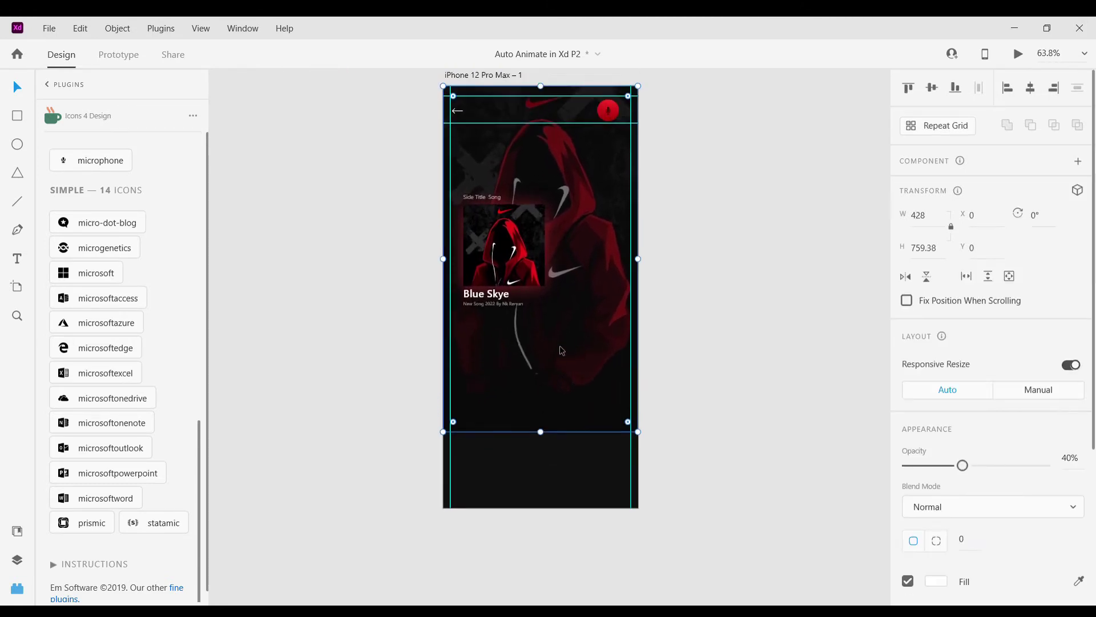
left_click(674, 336)
scroll(619, 382, "up", 3)
key("ctrl+;")
left_click(508, 405)
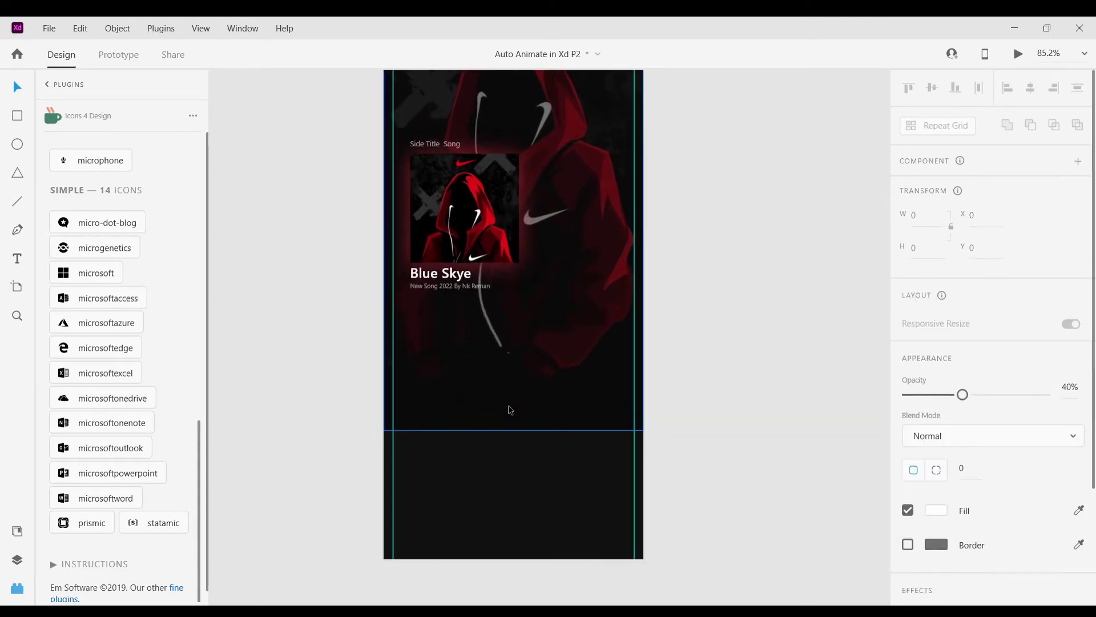
left_click(320, 338)
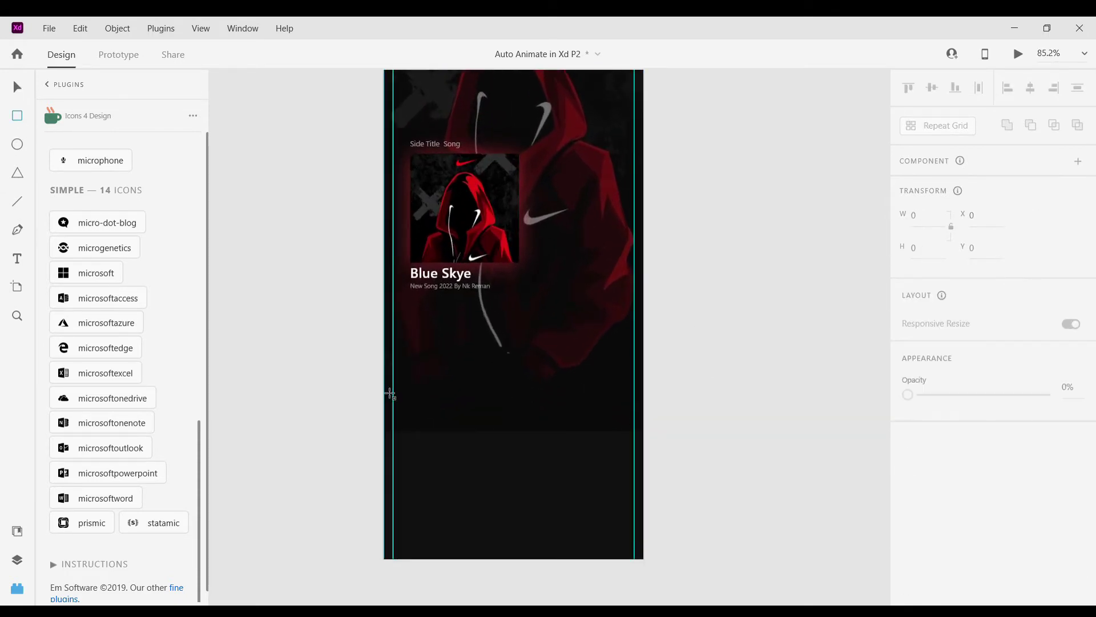
Draw a full-width white 428×173 rectangle across the artboard bottom and show the document colour assets.
left_click_drag(391, 389, 649, 569)
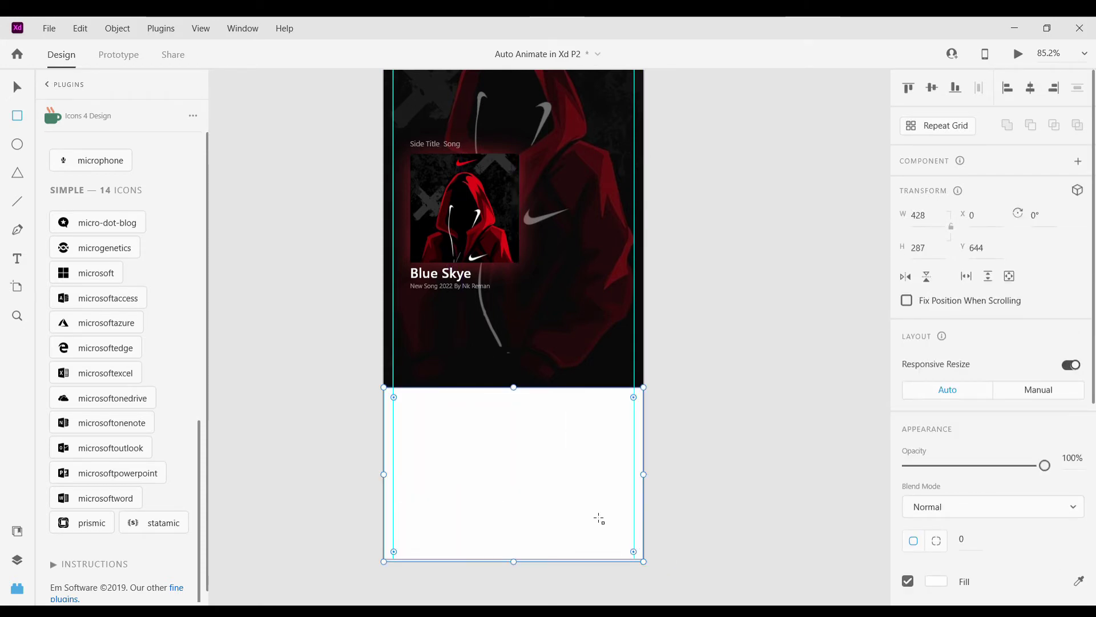
left_click(17, 93)
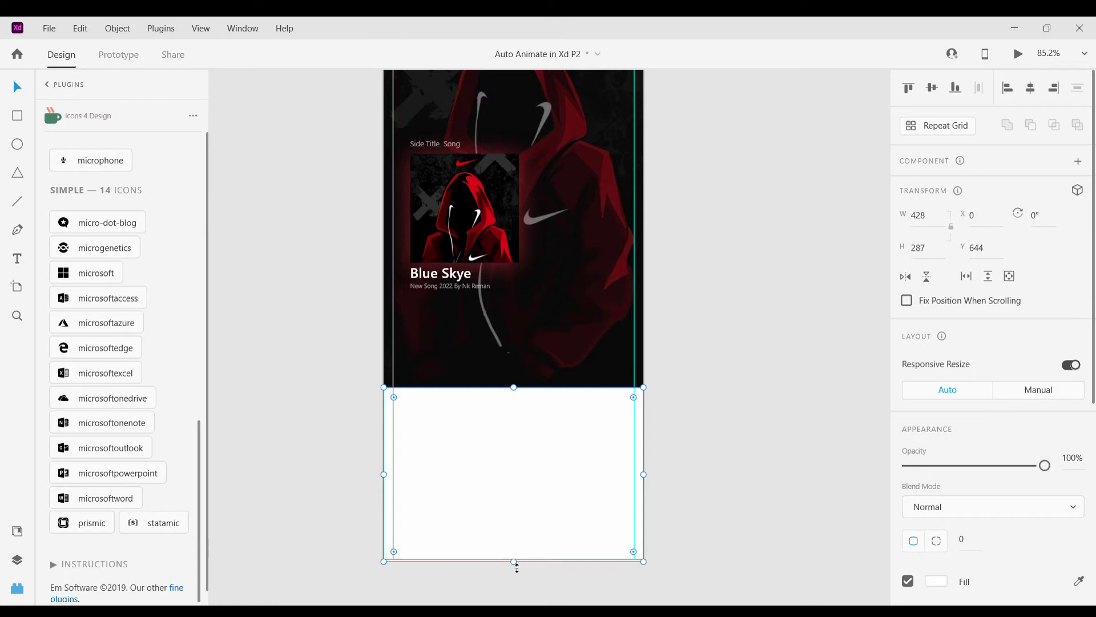
left_click_drag(517, 567, 517, 493)
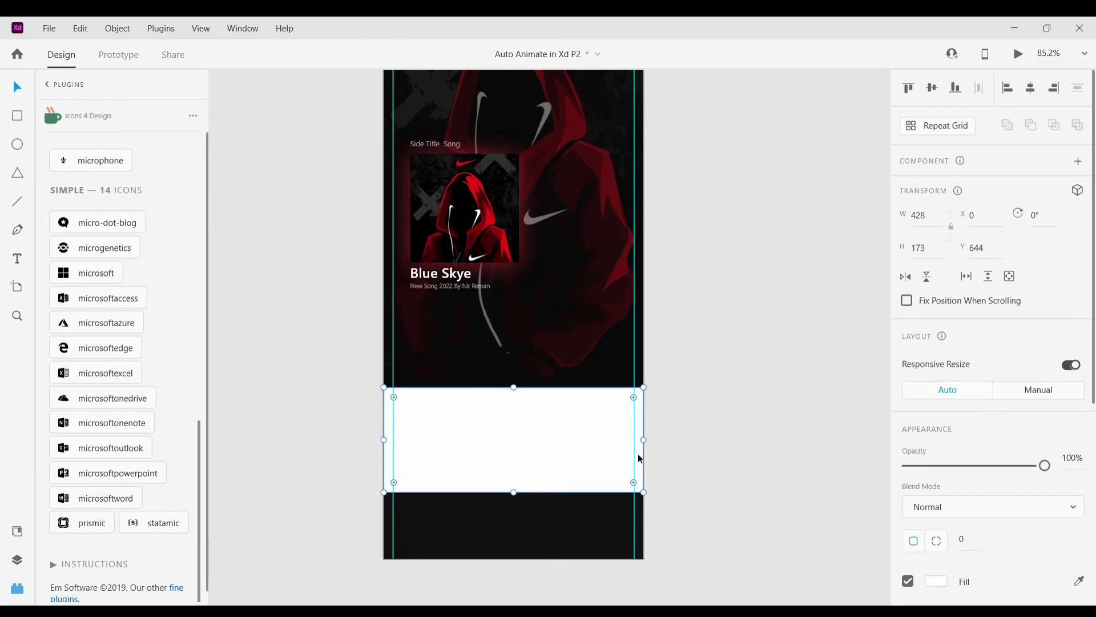
scroll(1041, 533, "down", 3)
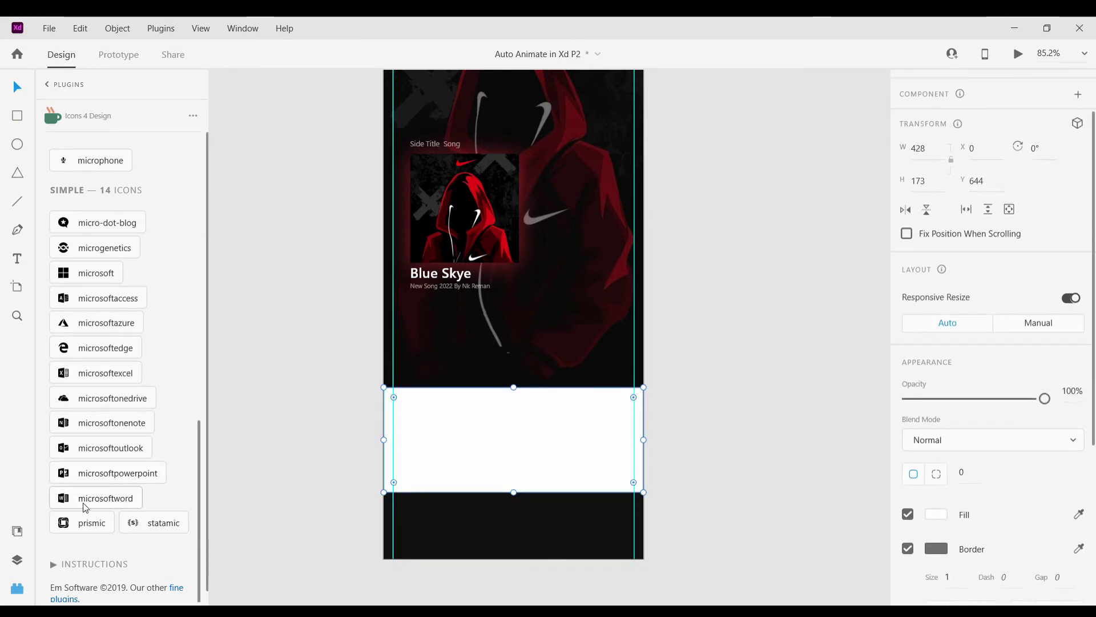
left_click(17, 531)
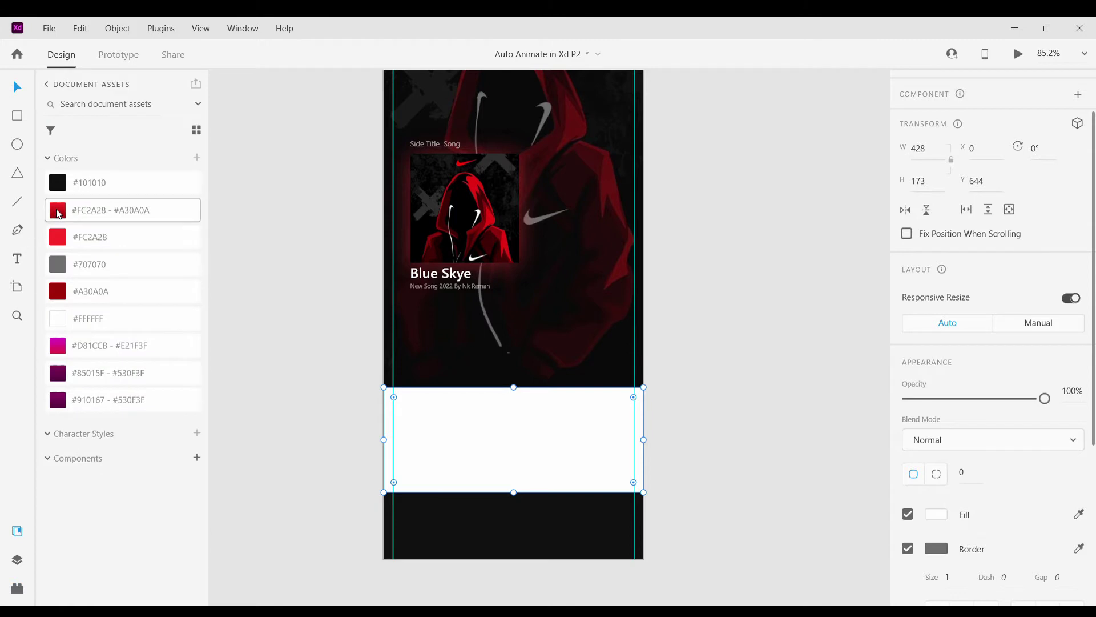
Fill the rectangle with the red gradient asset, darken its stops to deep red and near black, and run it vertically.
left_click(59, 215)
left_click(941, 519)
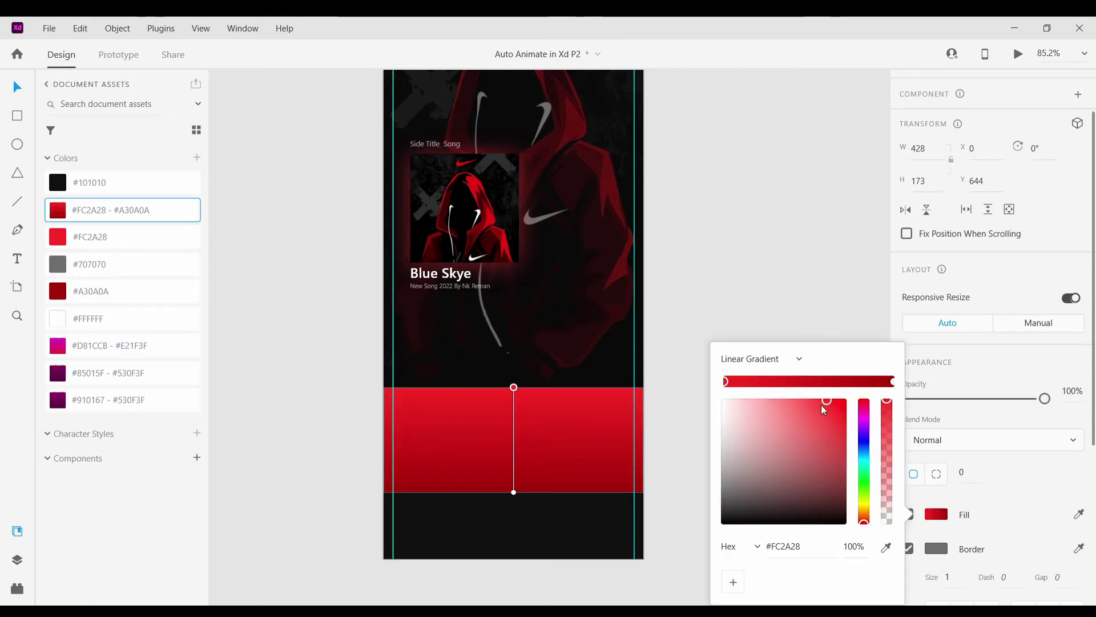
left_click_drag(821, 405, 850, 532)
left_click(894, 381)
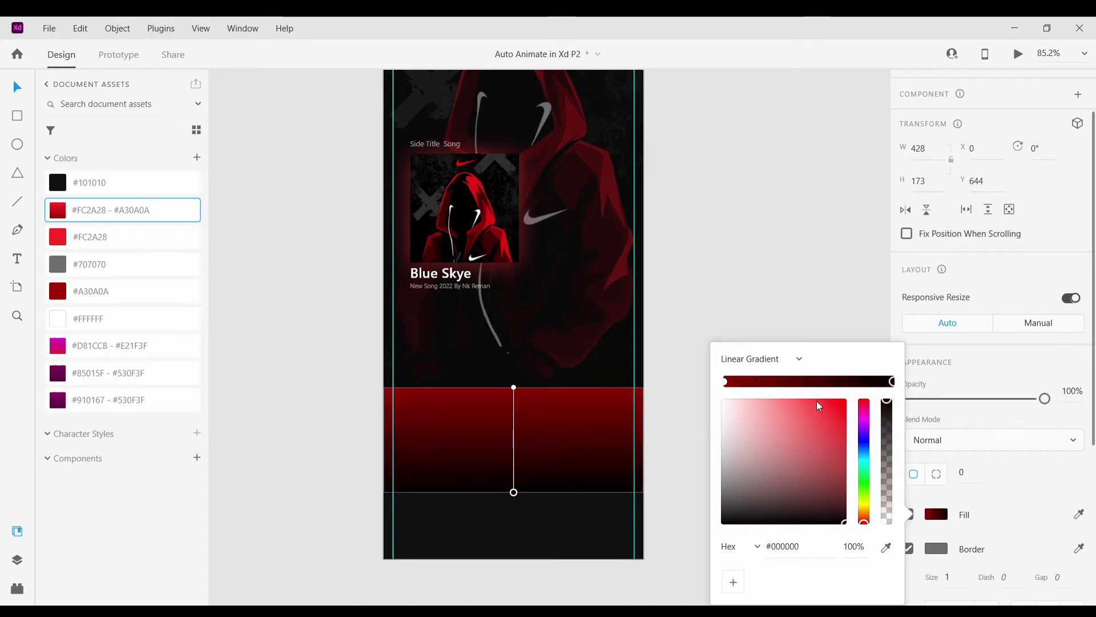
left_click_drag(514, 387, 645, 433)
mouse_move(512, 493)
left_mouse_down()
mouse_move(394, 428)
mouse_move(384, 435)
mouse_move(503, 499)
mouse_move(520, 497)
left_mouse_up()
left_click_drag(644, 432, 519, 388)
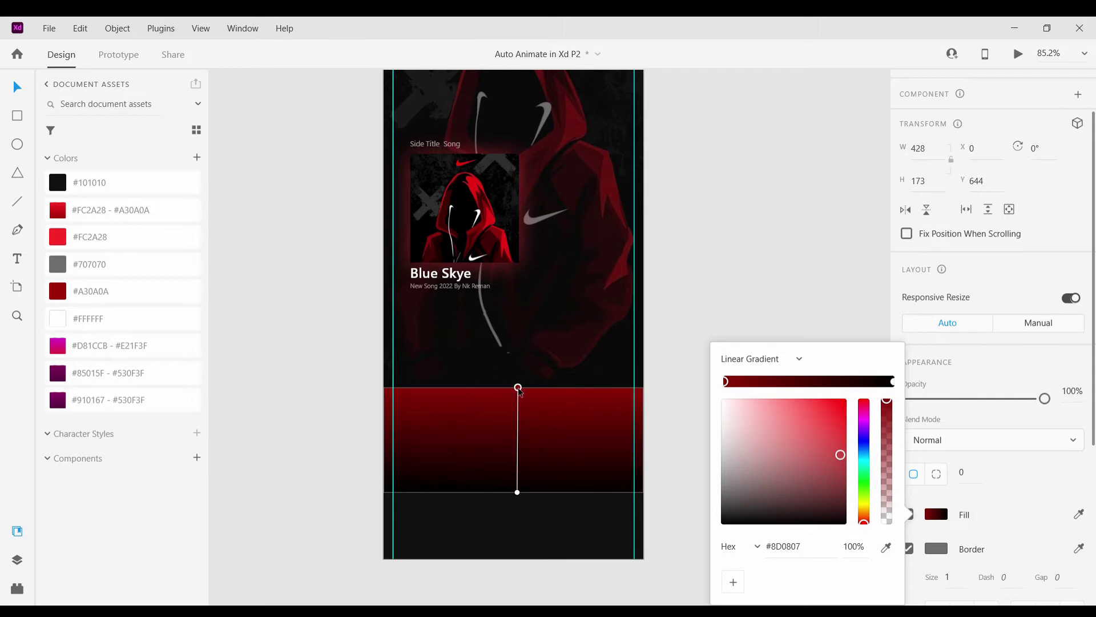
Add two middle stops in muted red and bright pinkish red over a near-black base, tinting the left stop dark red.
left_click(886, 547)
left_click(605, 368)
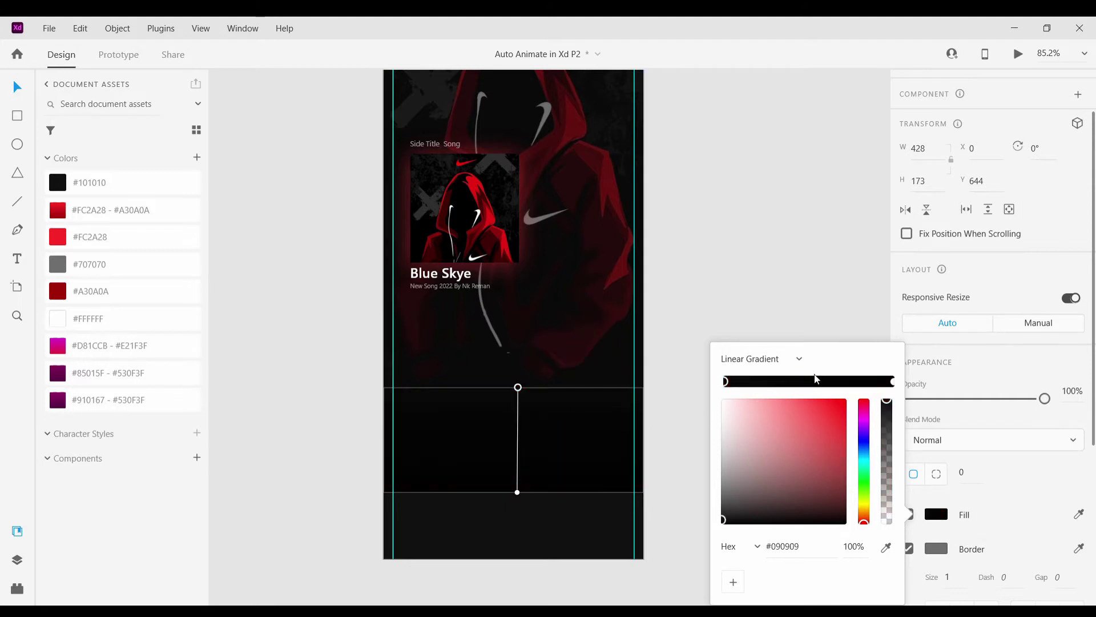
left_click(788, 381)
left_click(820, 381)
left_click_drag(808, 420, 811, 463)
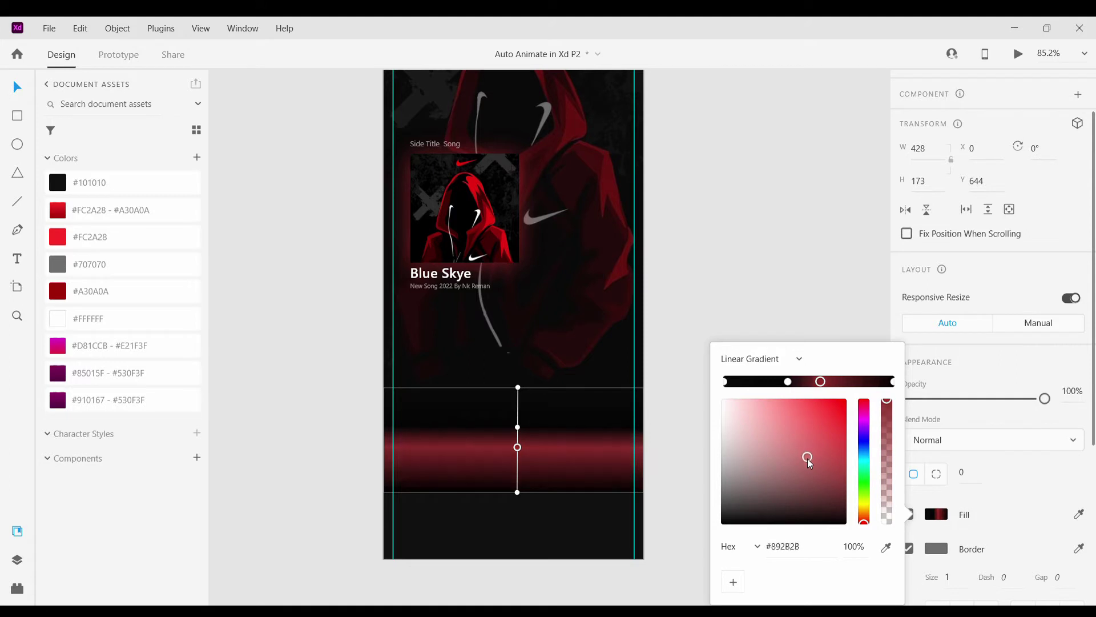
left_click(788, 381)
left_click(797, 408)
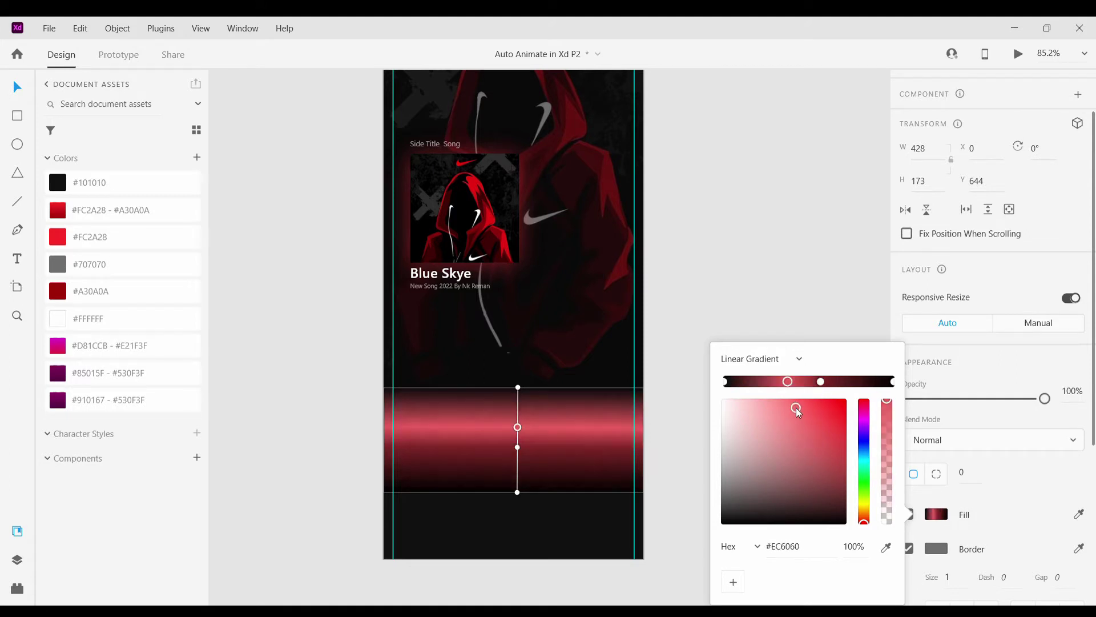
left_click(726, 382)
left_click_drag(831, 468, 849, 494)
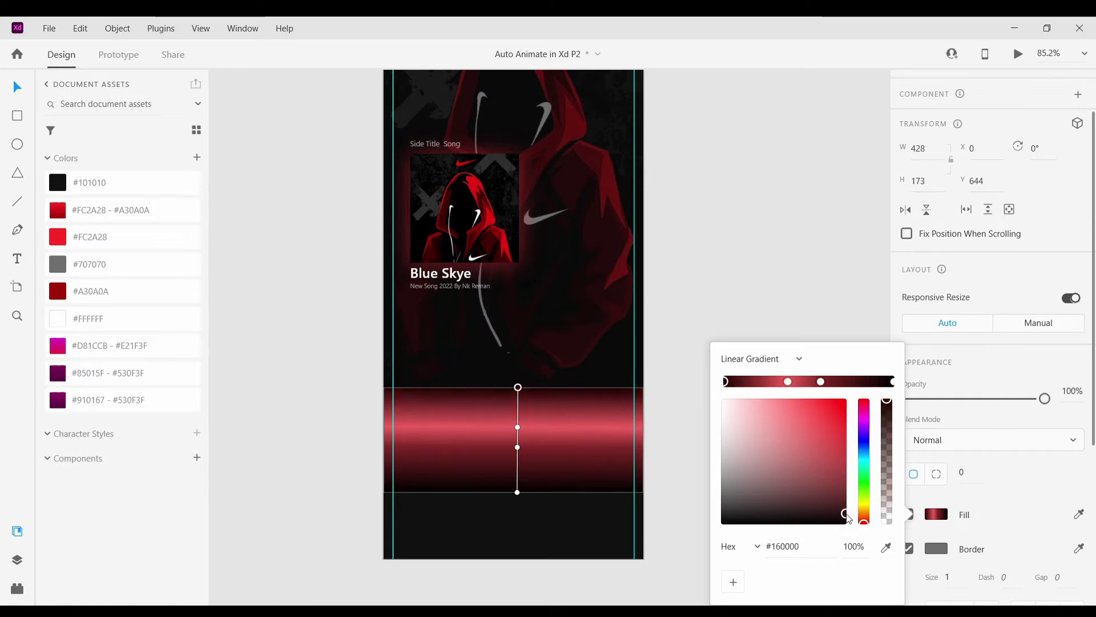
left_click(593, 397)
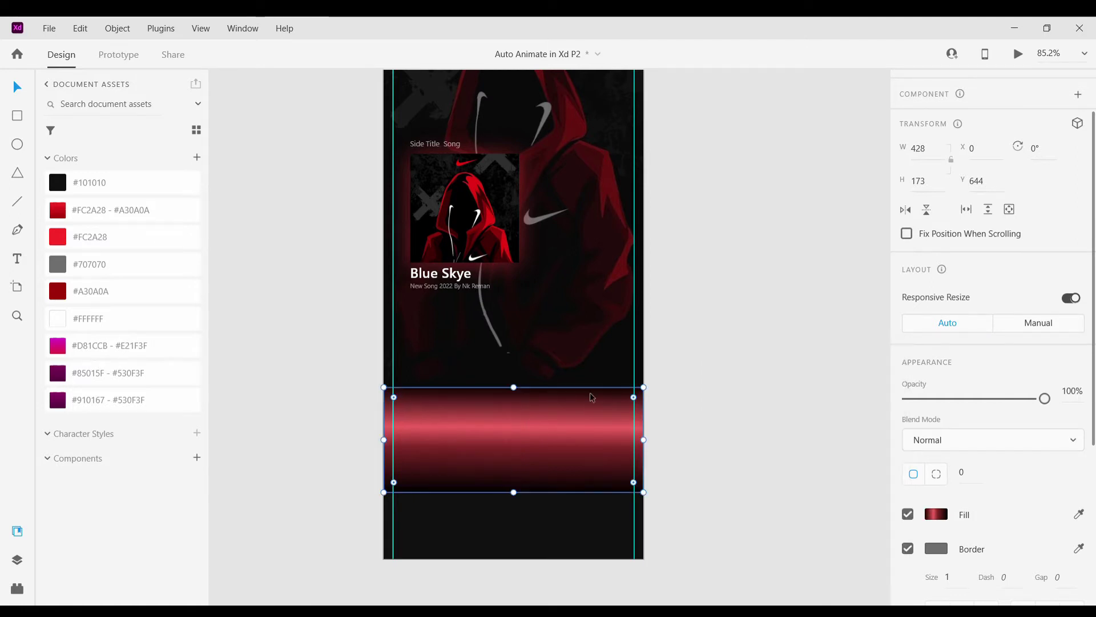
Remove the panel's border and make the two inner gradient stops semi- and almost fully transparent.
left_click(913, 551)
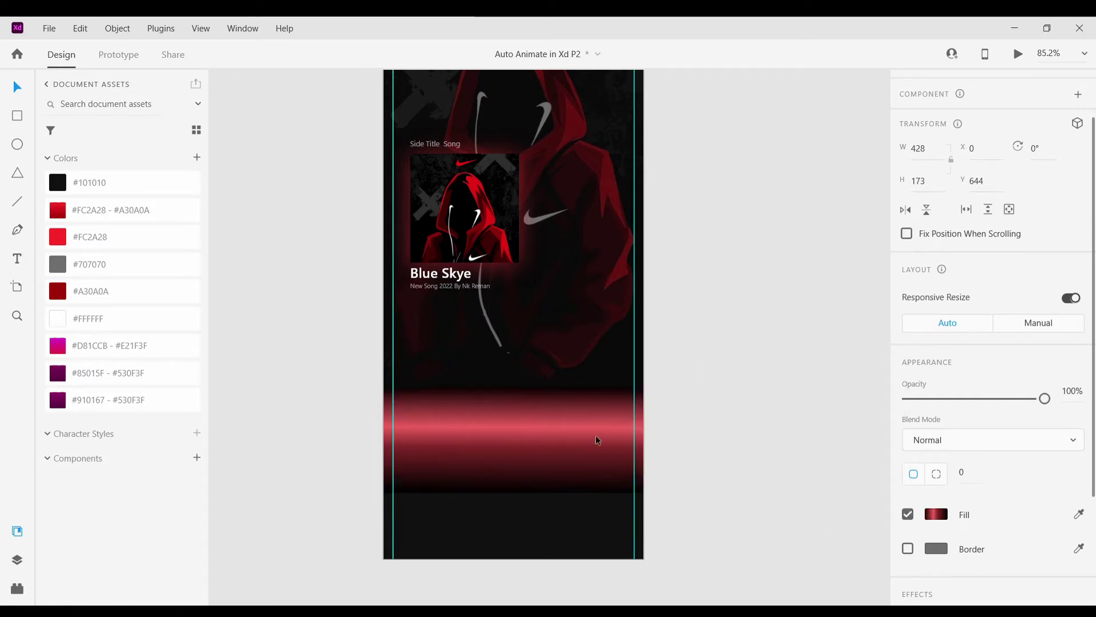
left_click(939, 516)
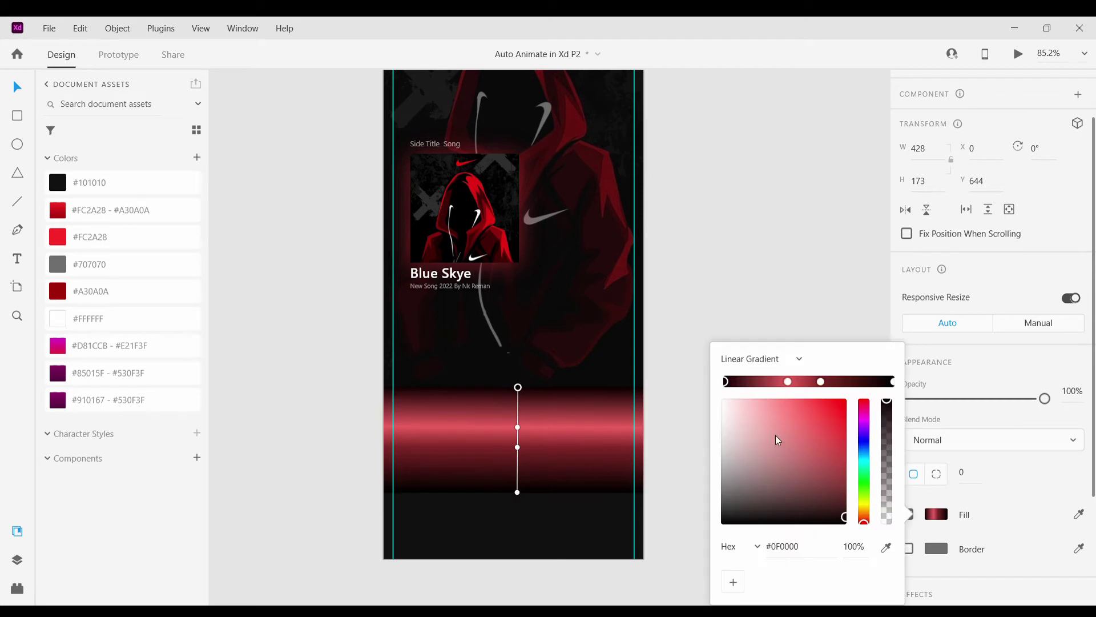
left_click(788, 383)
left_click_drag(886, 412, 894, 453)
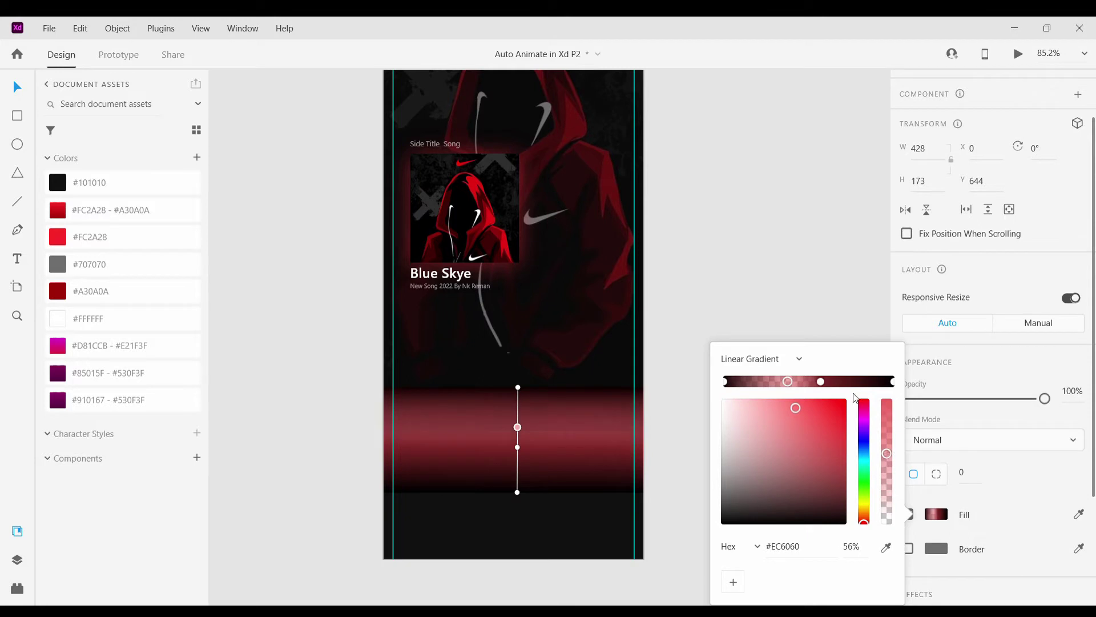
left_click(821, 383)
left_click_drag(887, 401, 895, 475)
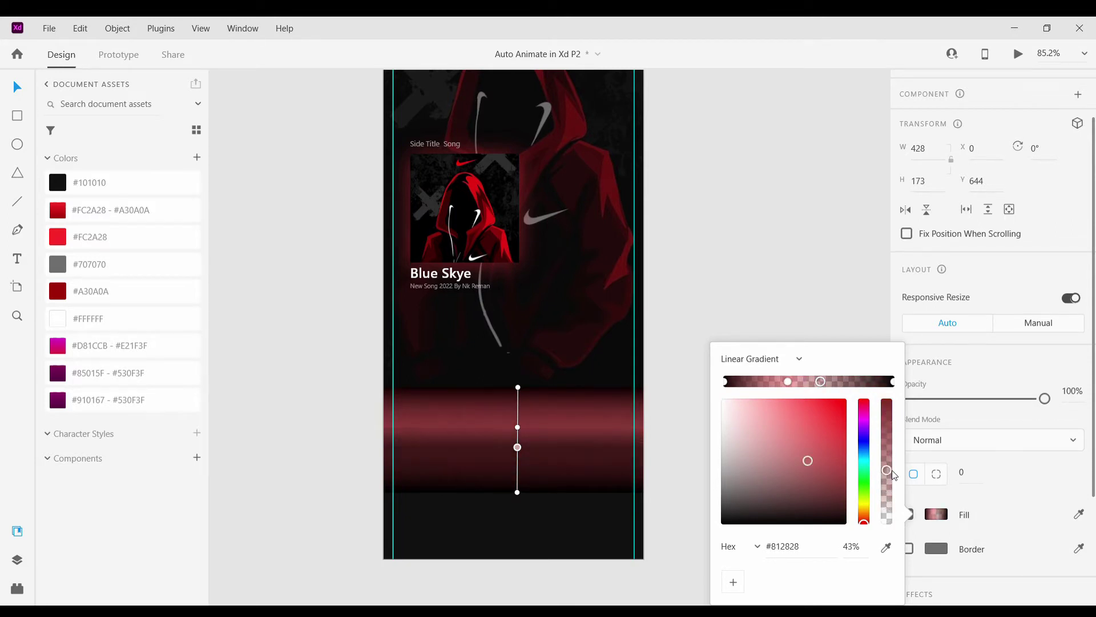
left_click(589, 405)
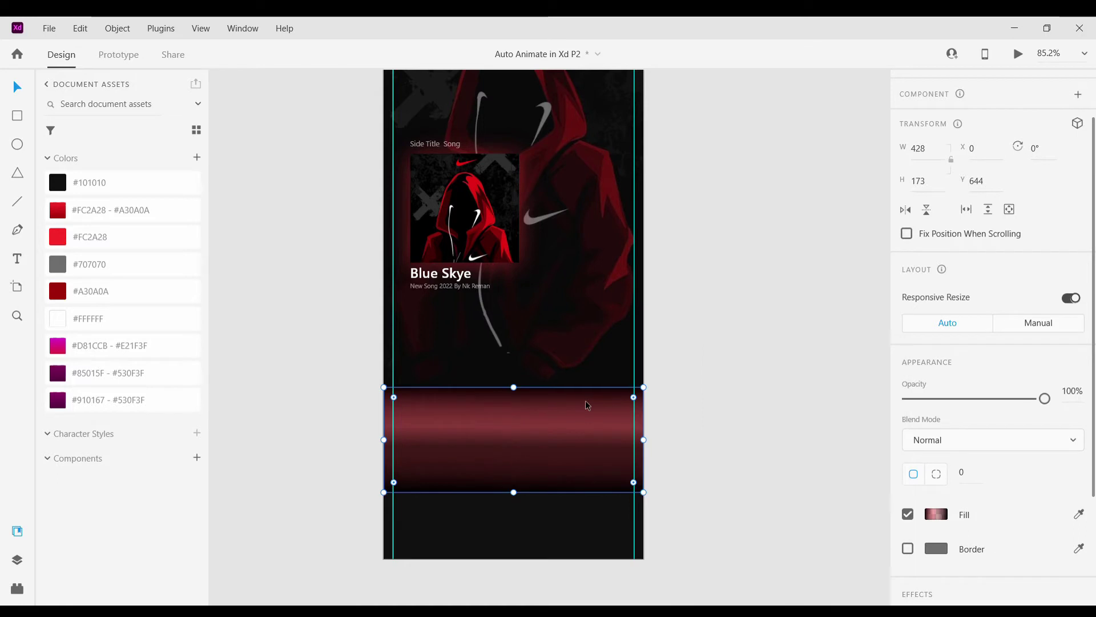
Restore the inner stops to near-full opacity and darken both to deep maroon reds.
left_click(951, 516)
left_click(788, 382)
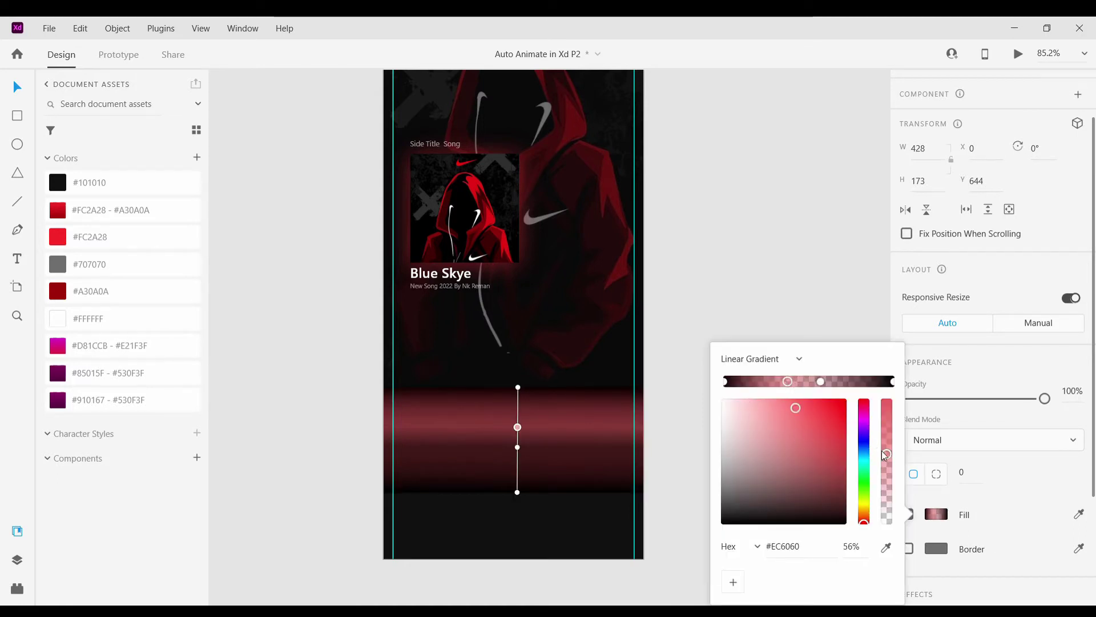
left_click_drag(886, 455, 887, 396)
left_click_drag(844, 431, 847, 474)
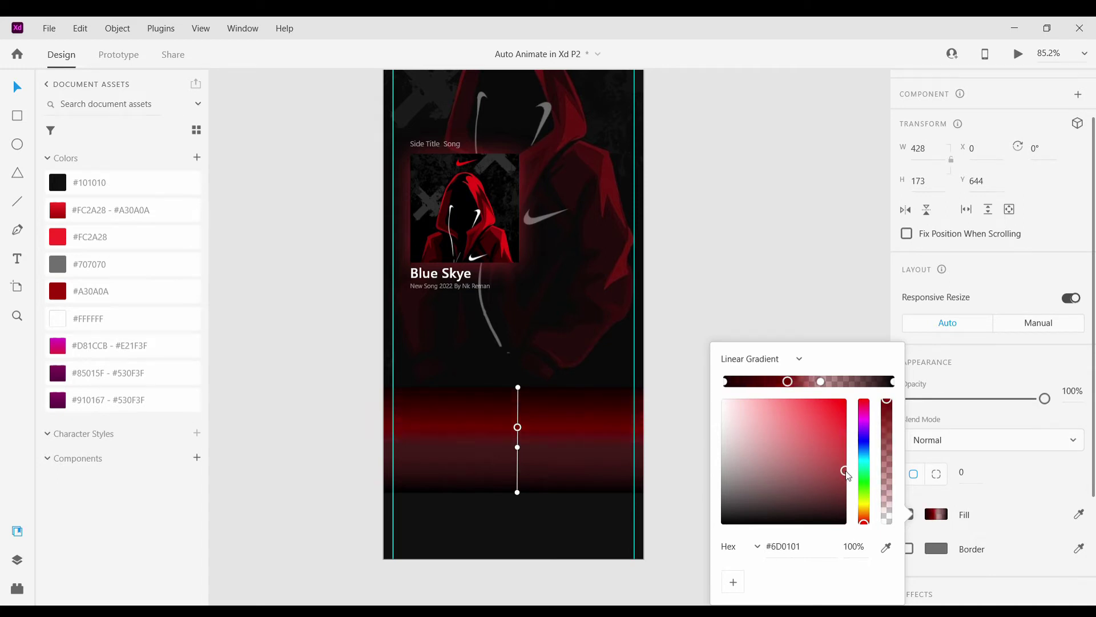
left_click(820, 383)
left_click_drag(887, 470, 888, 402)
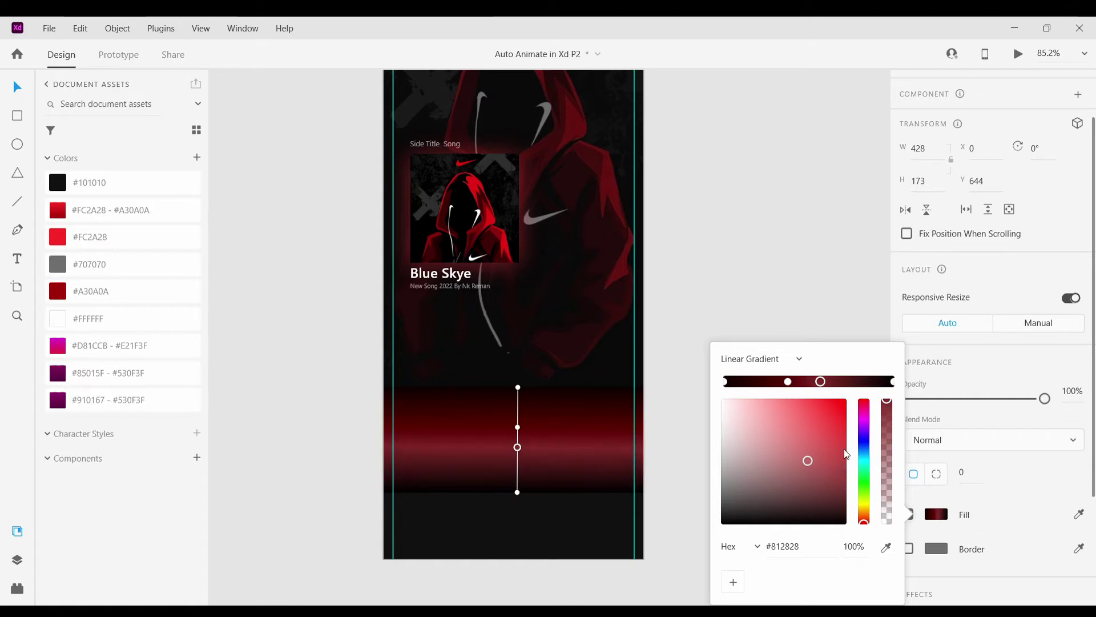
left_click_drag(847, 454, 854, 502)
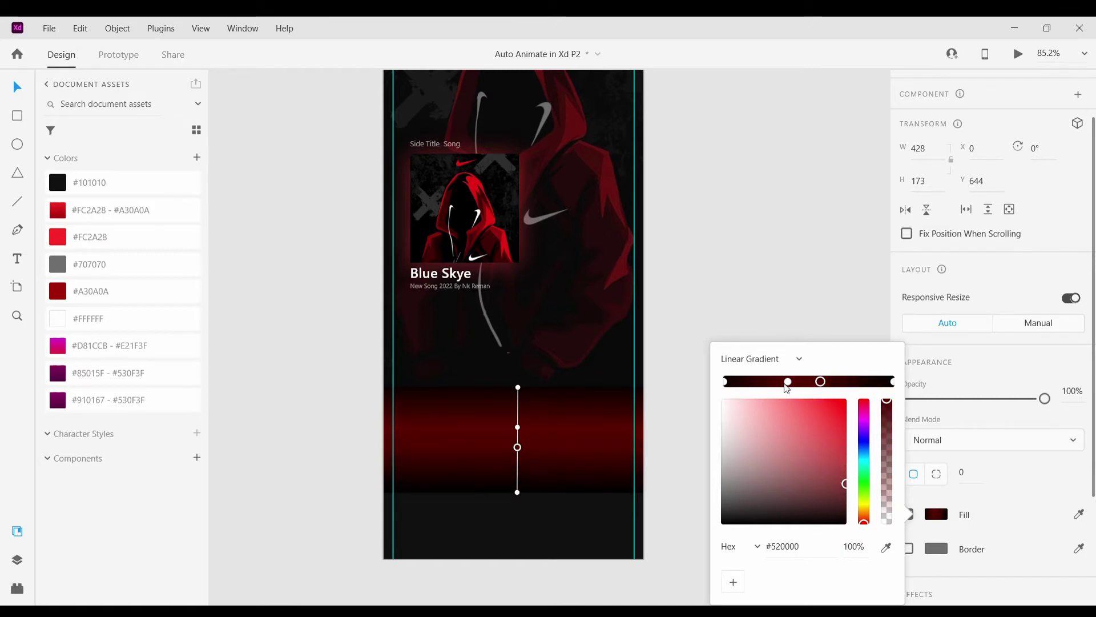
left_click(788, 381)
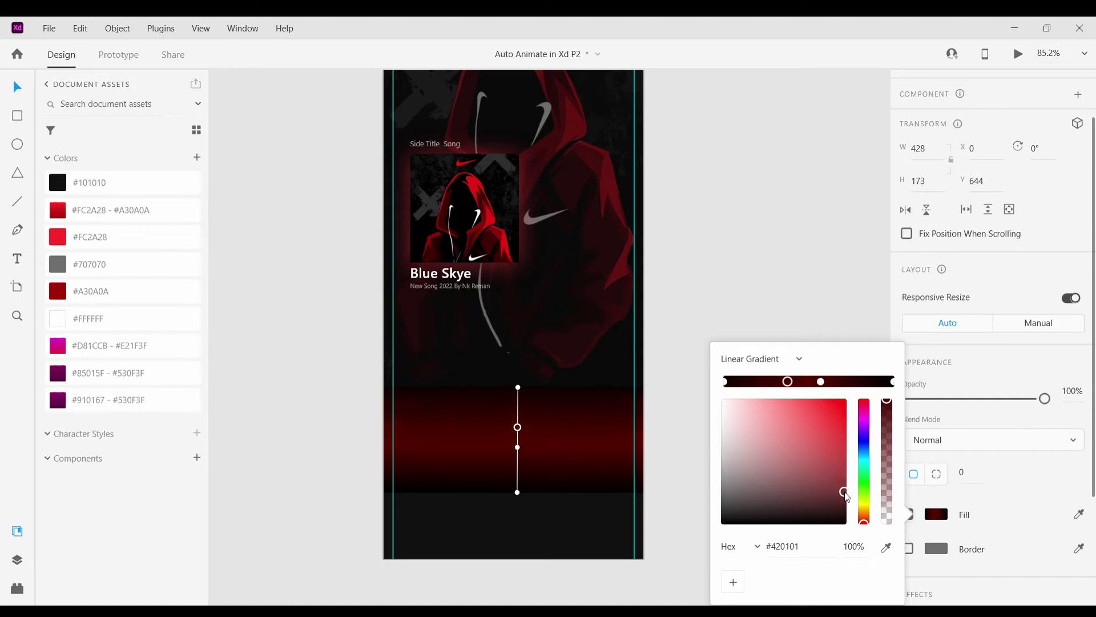
Darken the panel gradient's next inner stop slightly further toward near-black red.
left_click(740, 265)
scroll(525, 480, "up", 5)
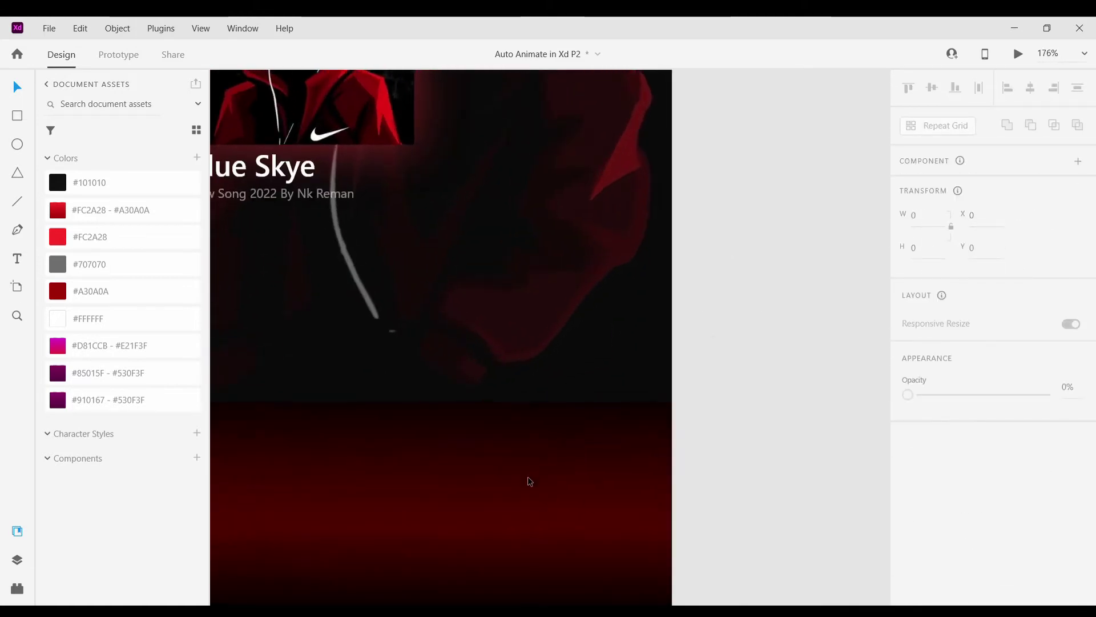
scroll(529, 479, "down", 4)
scroll(541, 481, "down", 5)
scroll(541, 451, "down", 3)
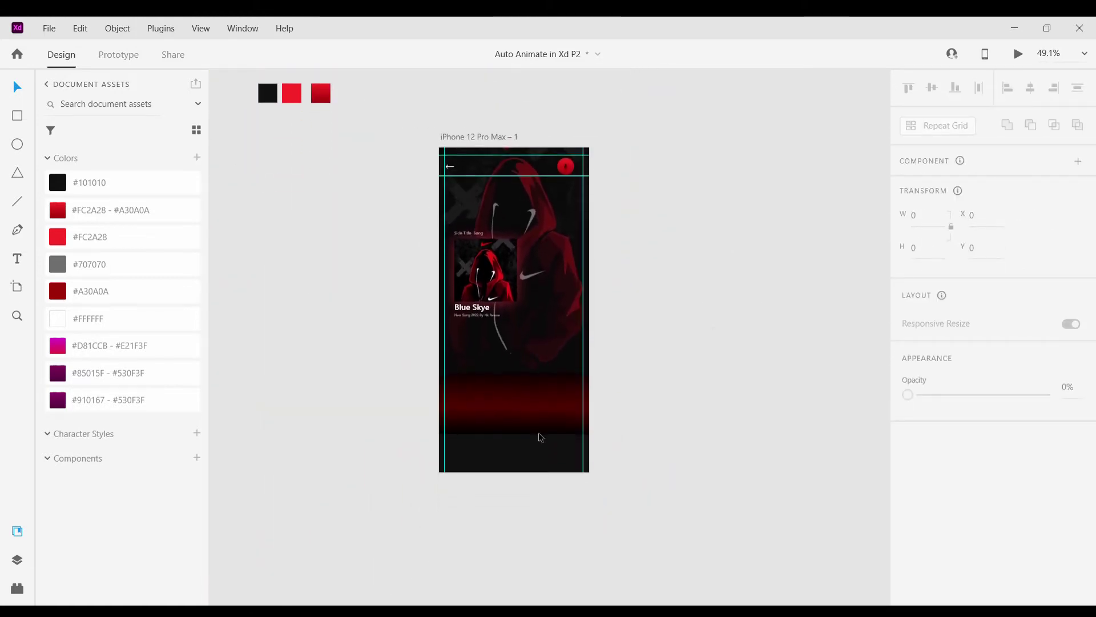
scroll(536, 408, "up", 4)
left_click(592, 410)
scroll(872, 485, "down", 1)
scroll(944, 521, "down", 4)
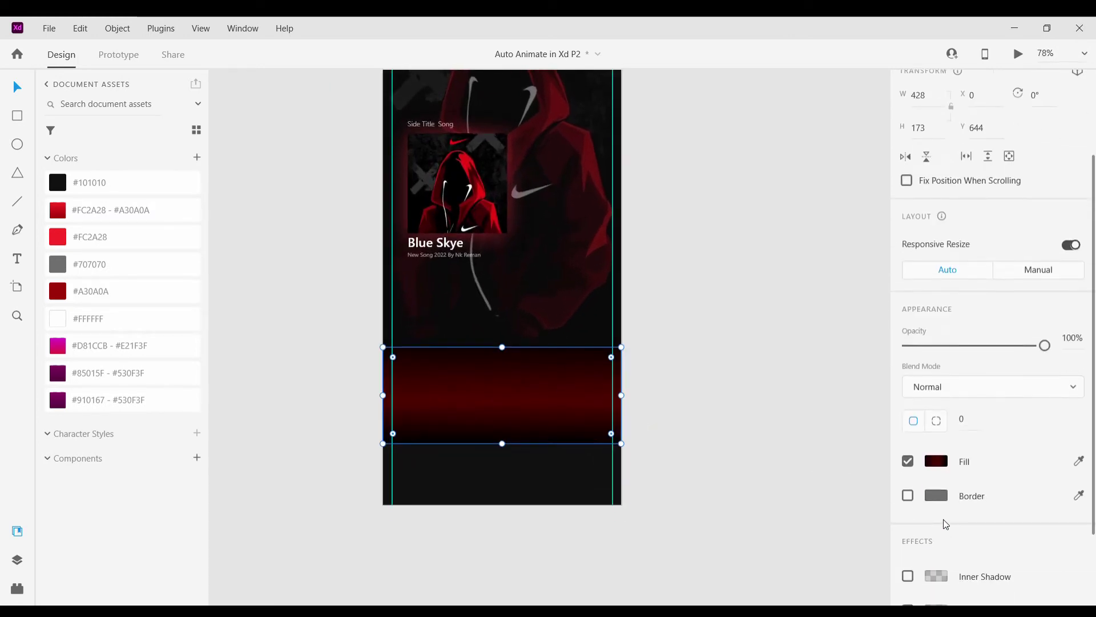
left_click(934, 461)
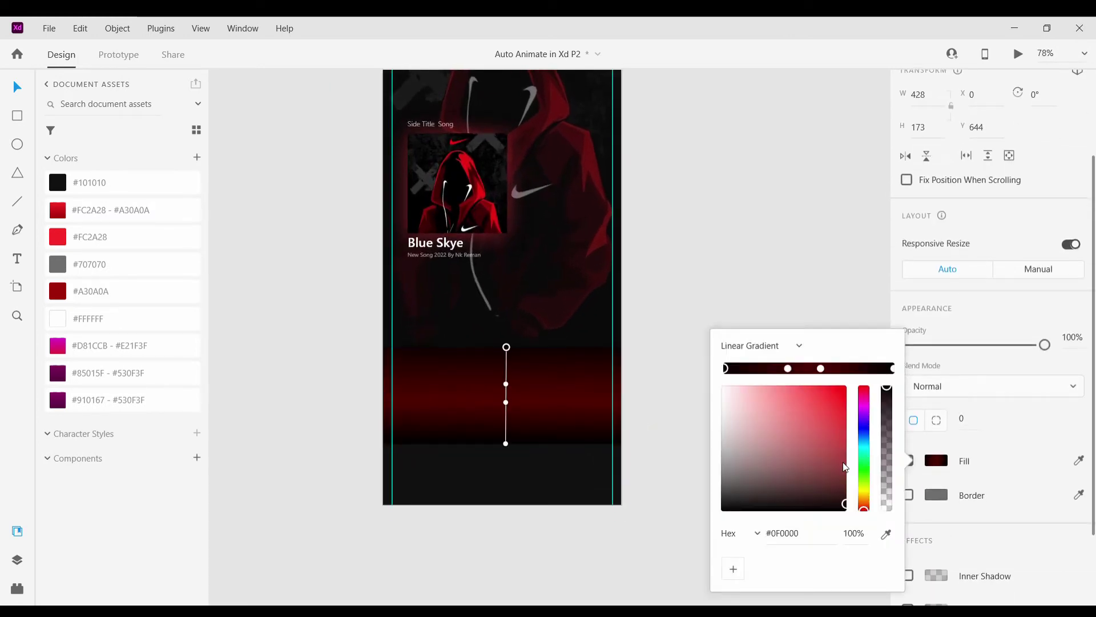
left_click(789, 368)
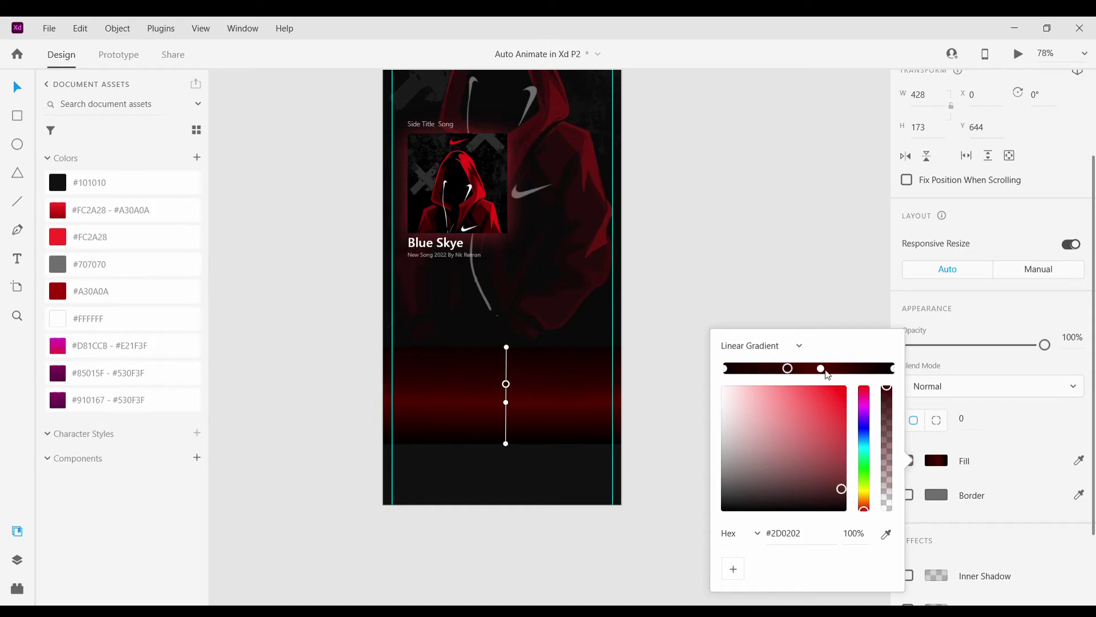
left_click(822, 369)
left_click_drag(846, 486, 846, 491)
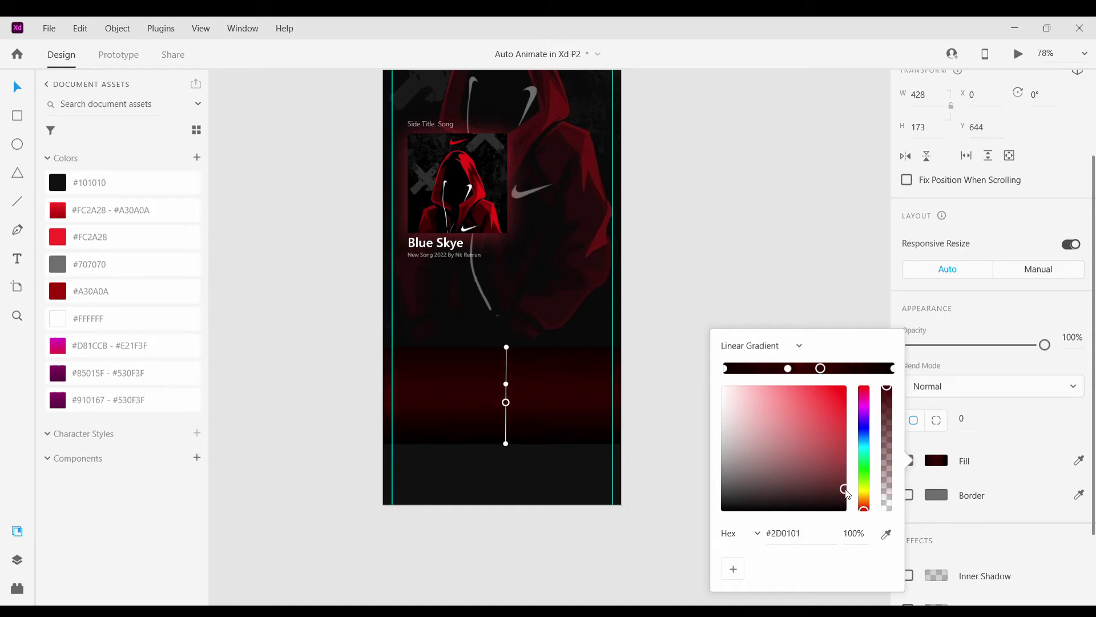
Reselect and deselect the gradient panel to review the deeper maroon band.
left_click(754, 292)
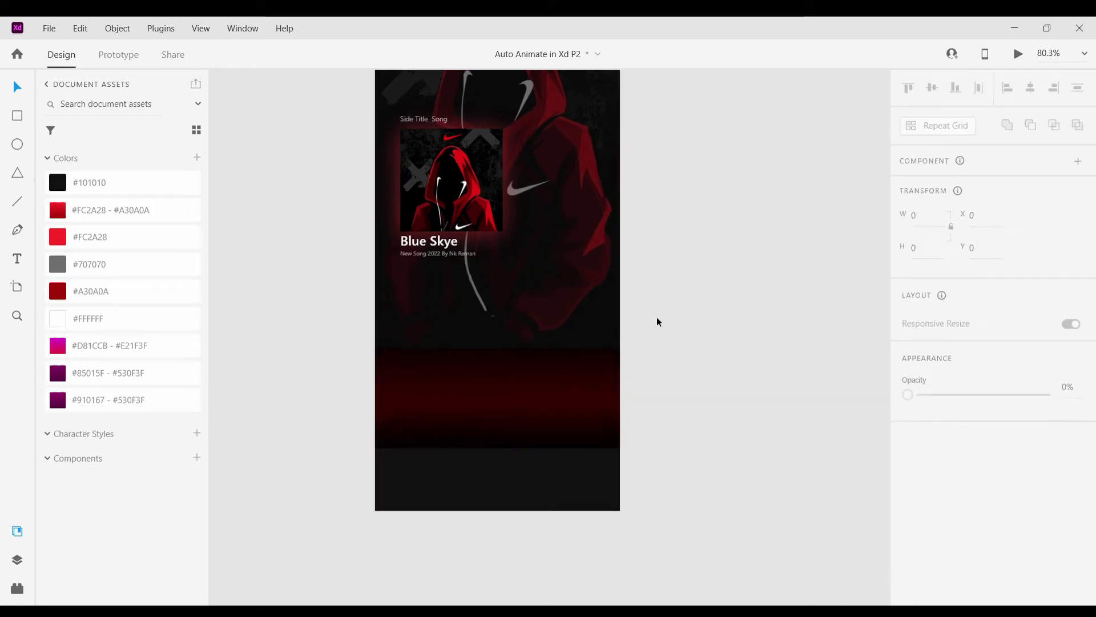
scroll(656, 320, "up", 3)
left_click(513, 422)
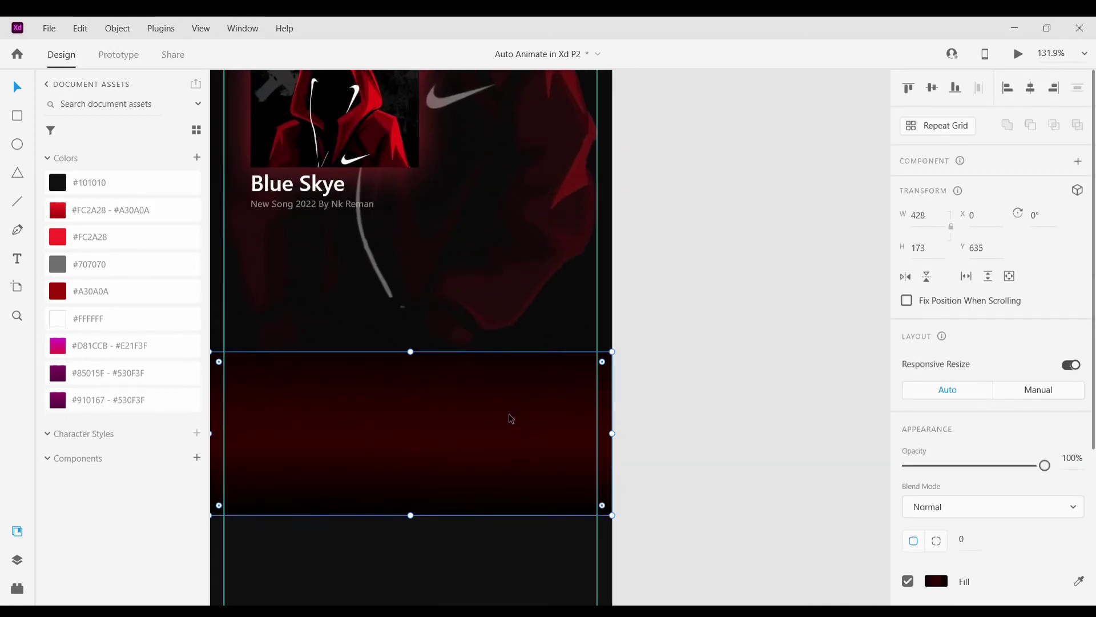
scroll(509, 418, "down", 3)
left_click(610, 508)
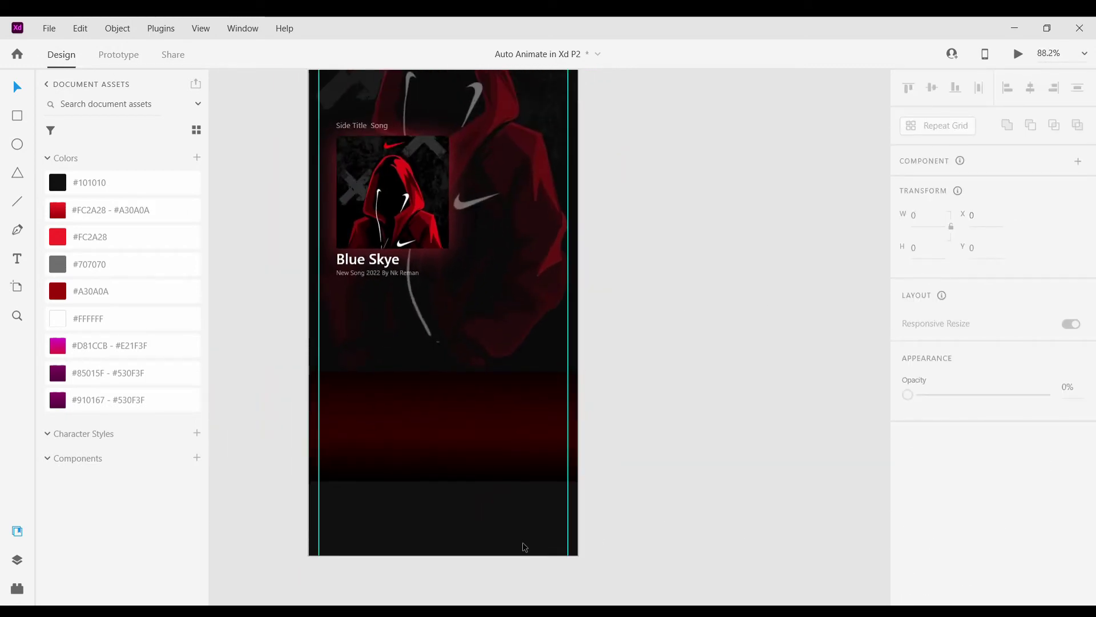
scroll(454, 402, "down", 3)
Set the iPhone 12 Pro Max – 1 artboard's fill to pure black #000000.
left_click(412, 107)
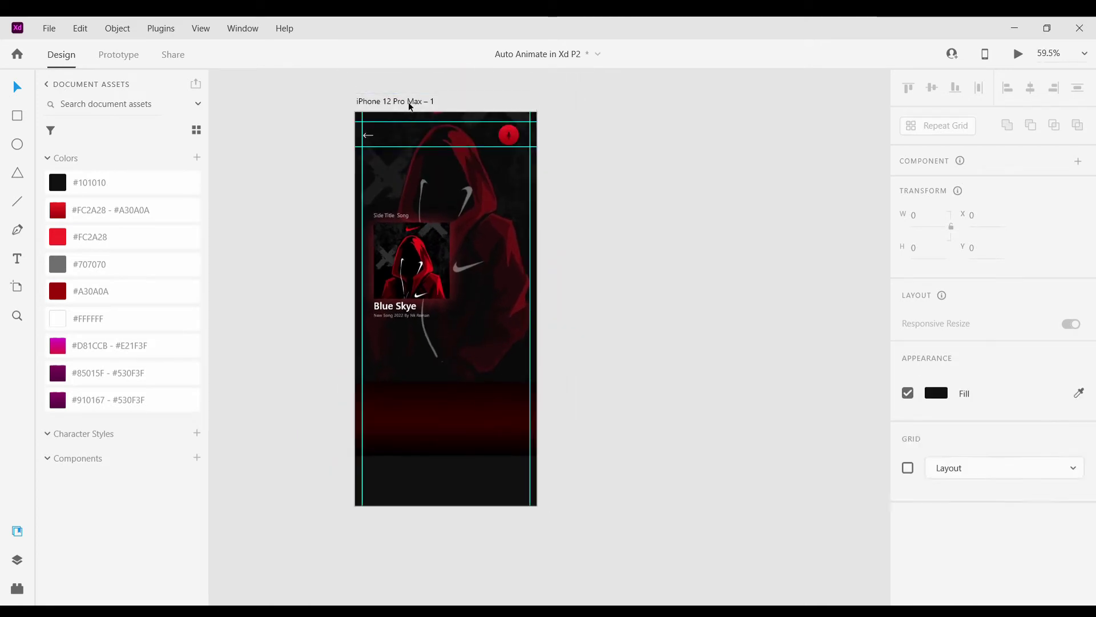
left_click(1079, 491)
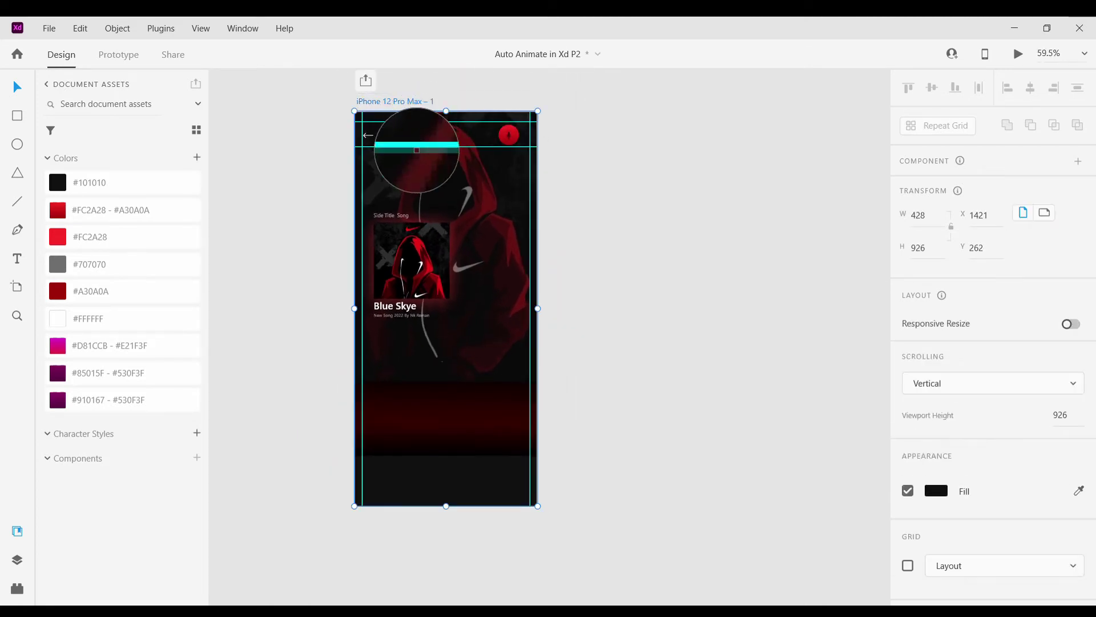
left_click(384, 114)
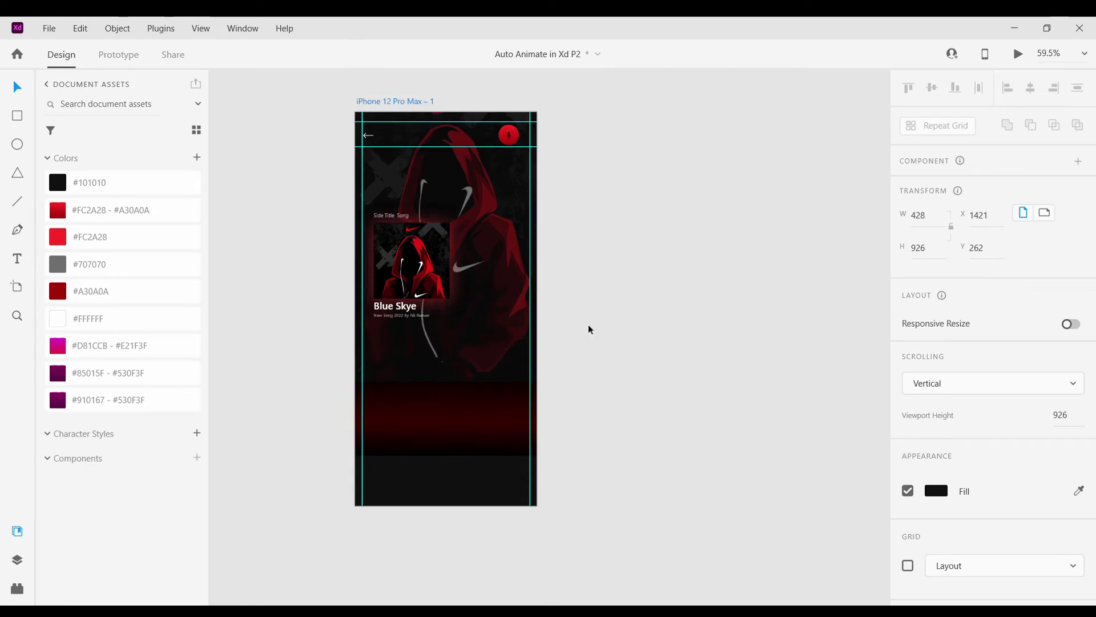
left_click(937, 491)
left_click_drag(730, 521, 729, 537)
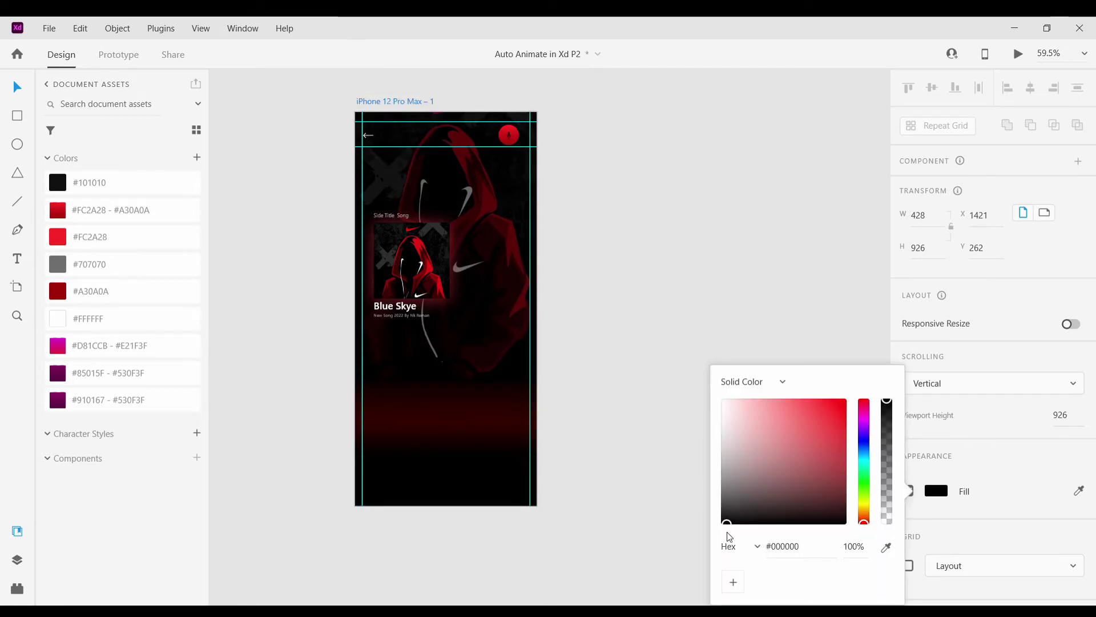
left_click(673, 450)
Pan the view back over the lower panel and switch to the Pen tool.
scroll(575, 370, "down", 3)
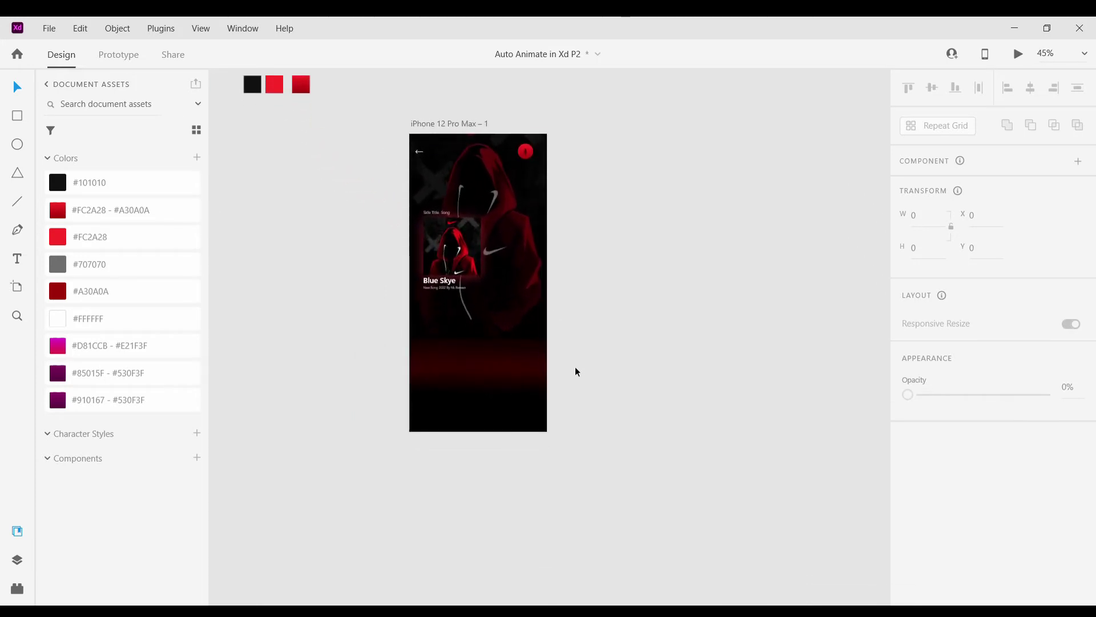
scroll(575, 372, "up", 4)
scroll(539, 398, "up", 1)
scroll(548, 390, "left", 1)
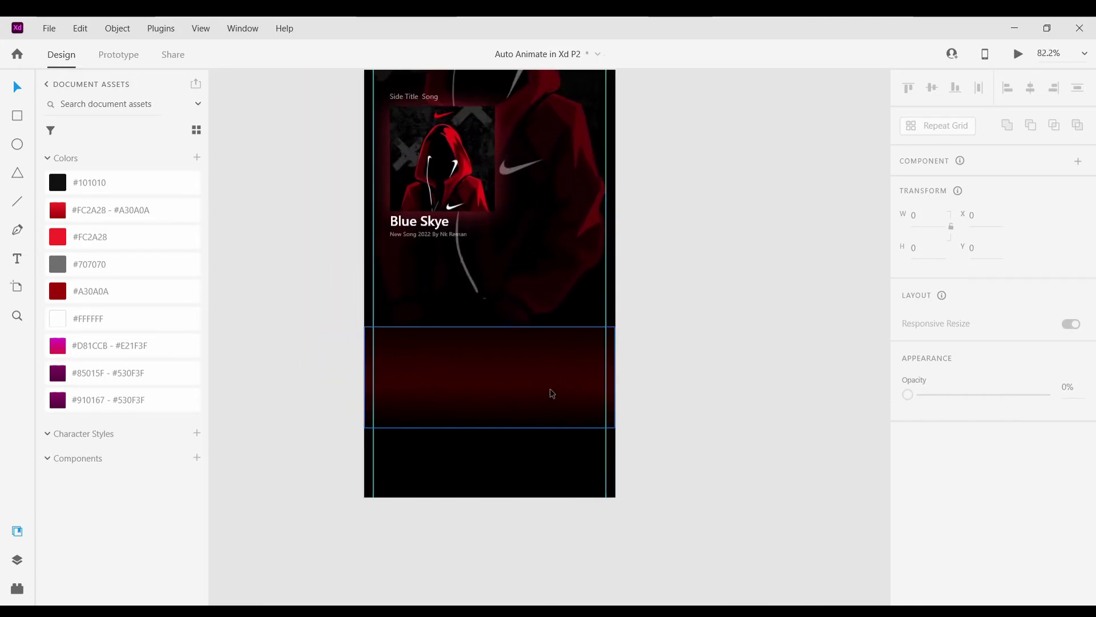
scroll(505, 388, "down", 1)
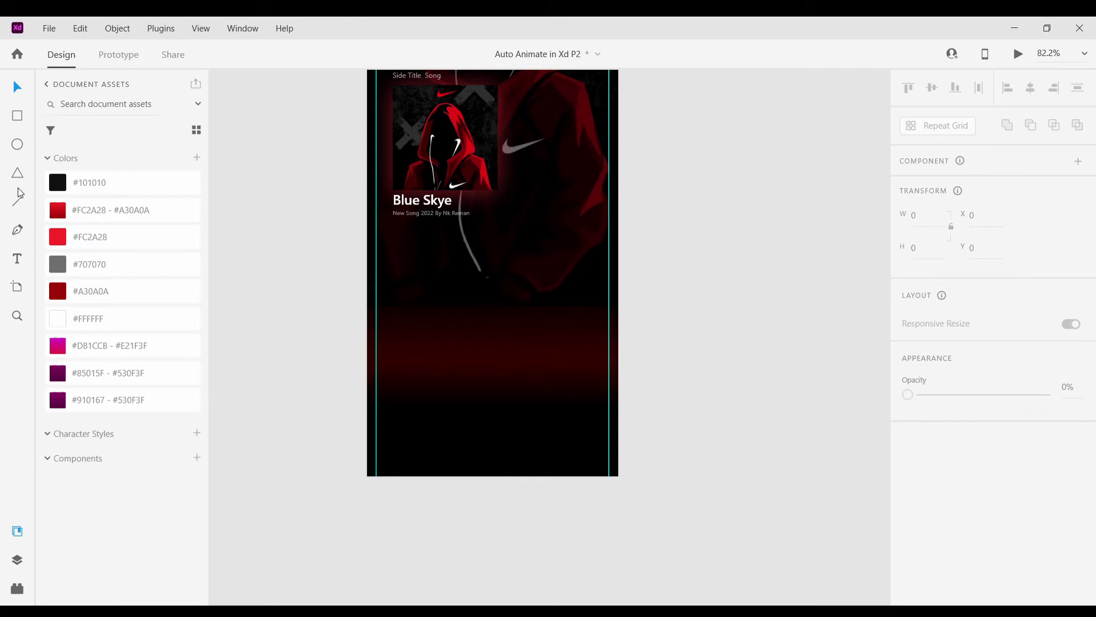
left_click(16, 236)
scroll(338, 344, "up", 5)
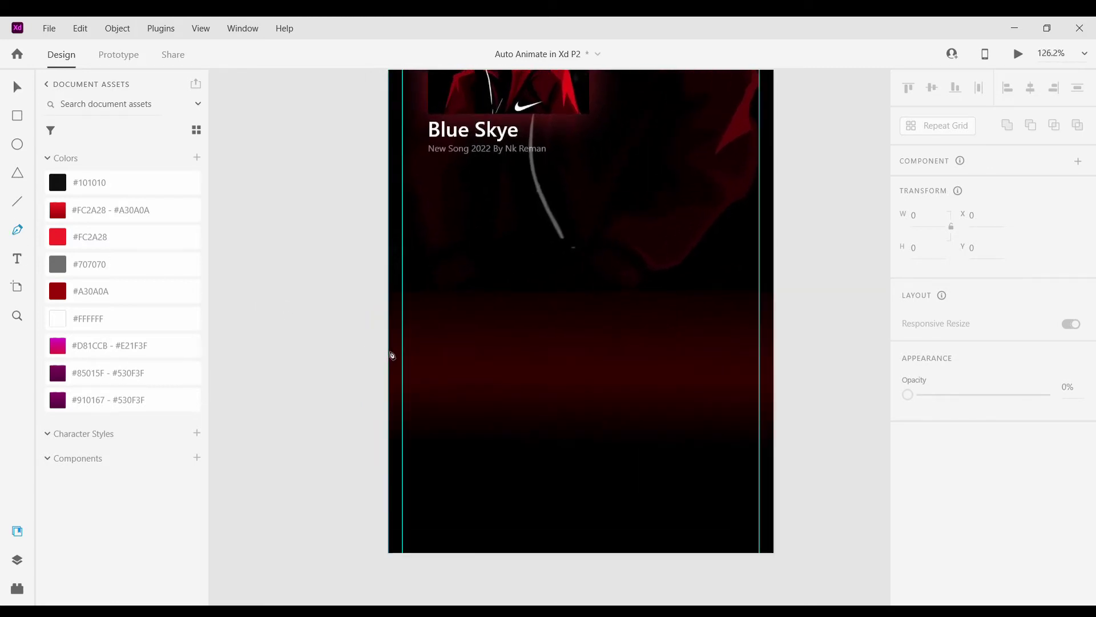
Draw a curving wave path across the dark-red panel with a dip in the middle and a rise near the right.
left_click(388, 350)
left_click_drag(497, 350, 519, 377)
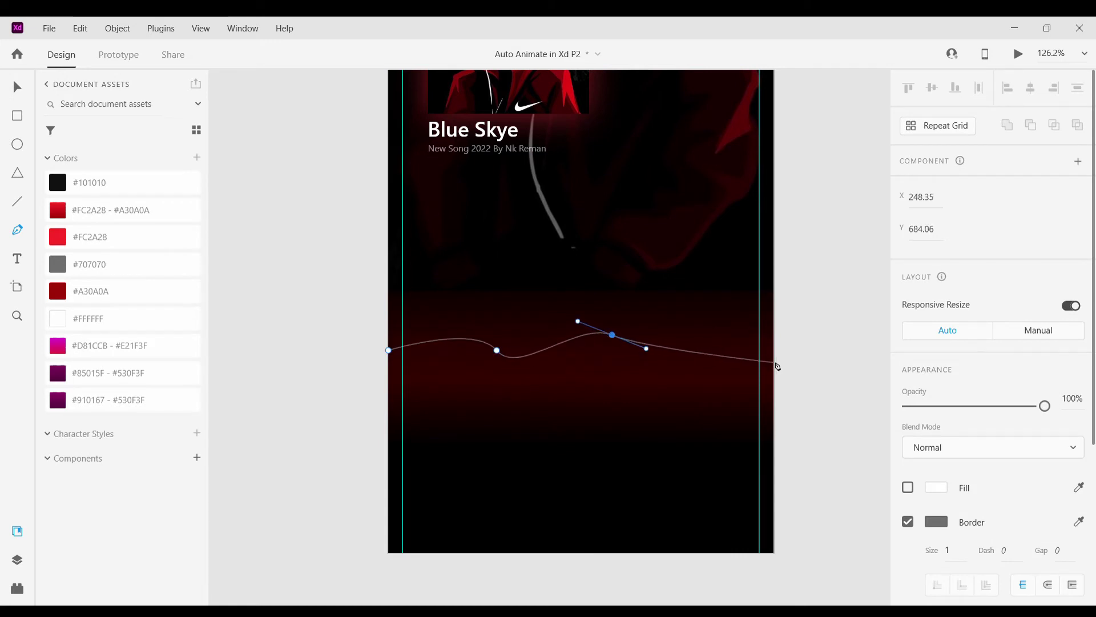
key("ctrl+z")
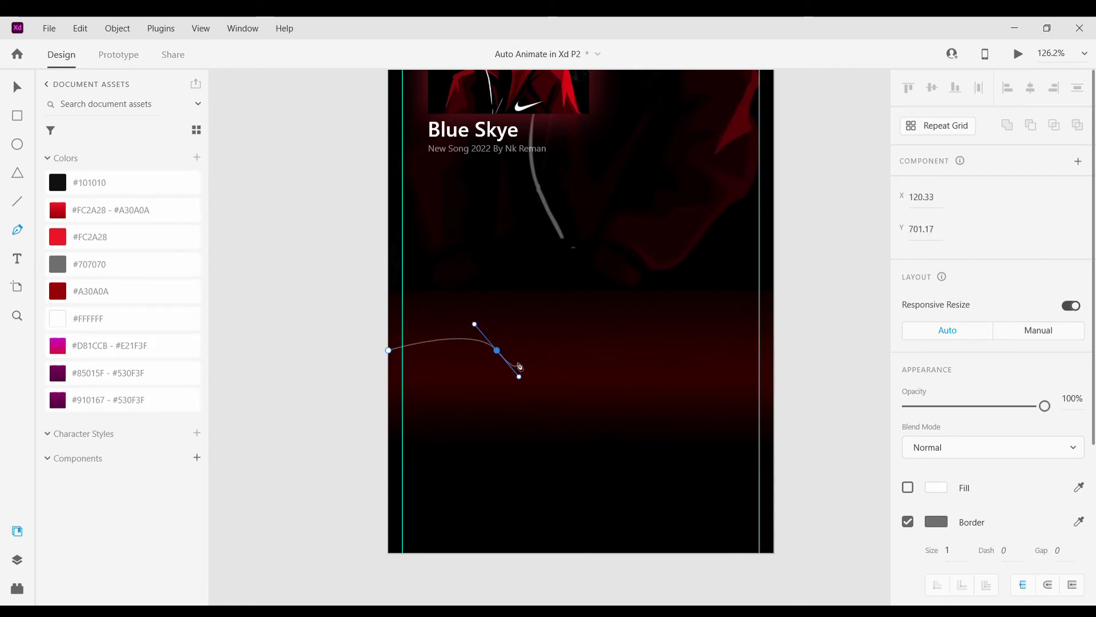
key("ctrl+z")
left_click_drag(561, 366, 618, 427)
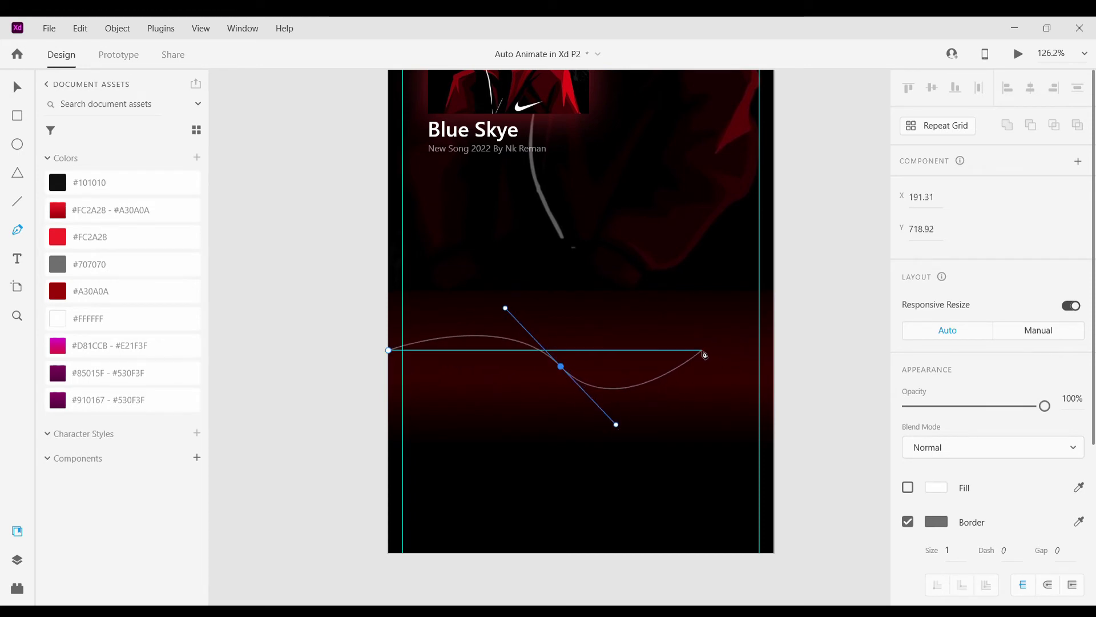
left_click_drag(704, 347, 753, 370)
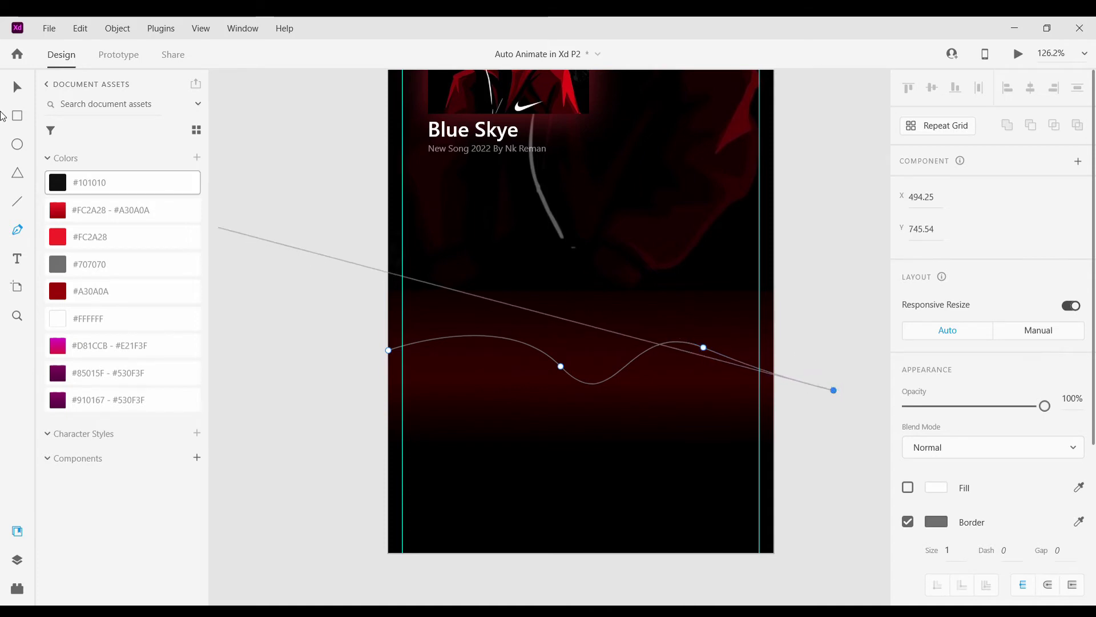
key("Escape")
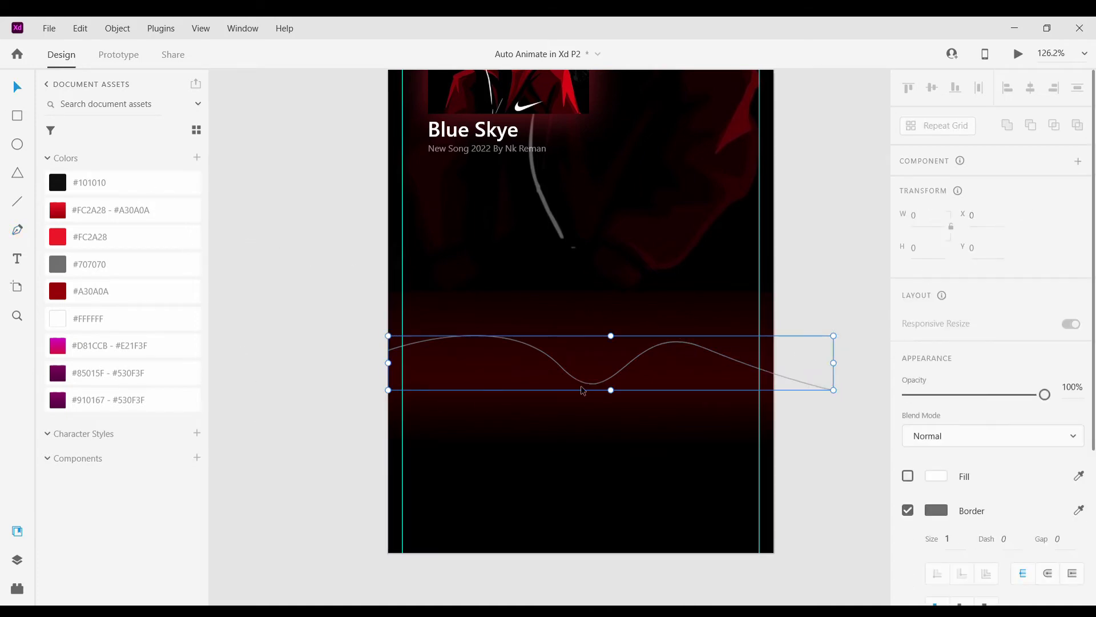
Apply the red gradient asset to the wave and give its border the same red.
left_click(79, 211)
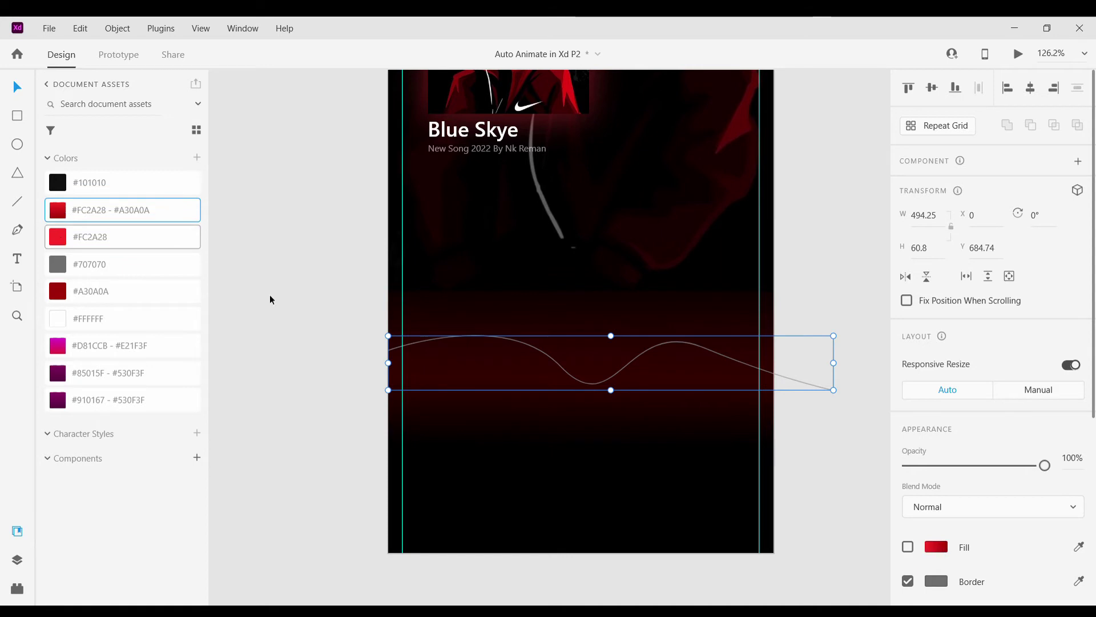
left_click(933, 546)
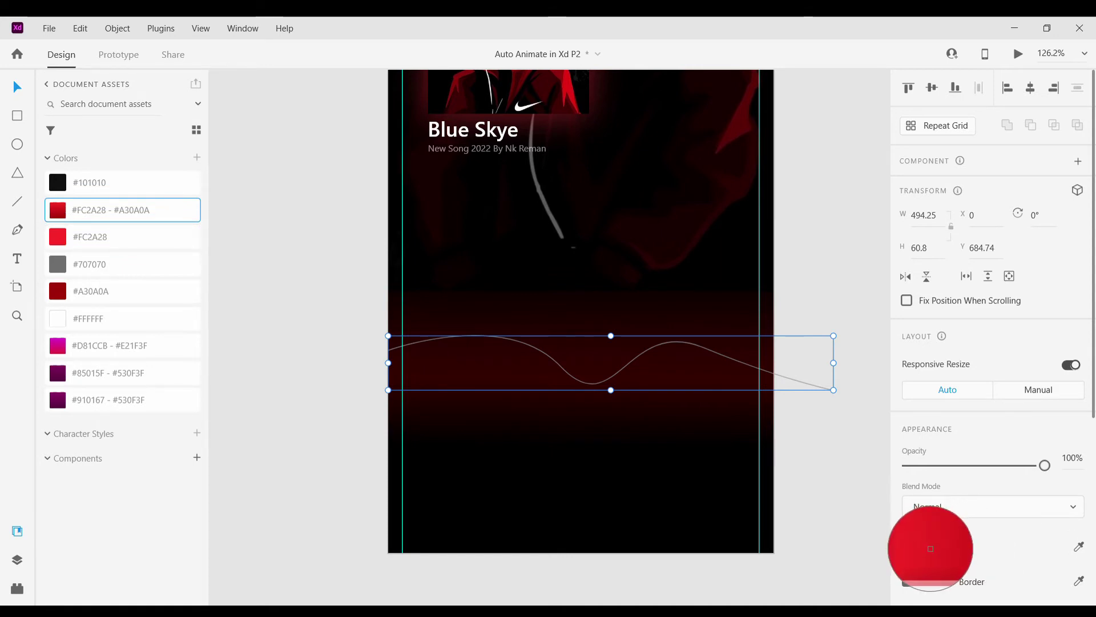
left_click(933, 546)
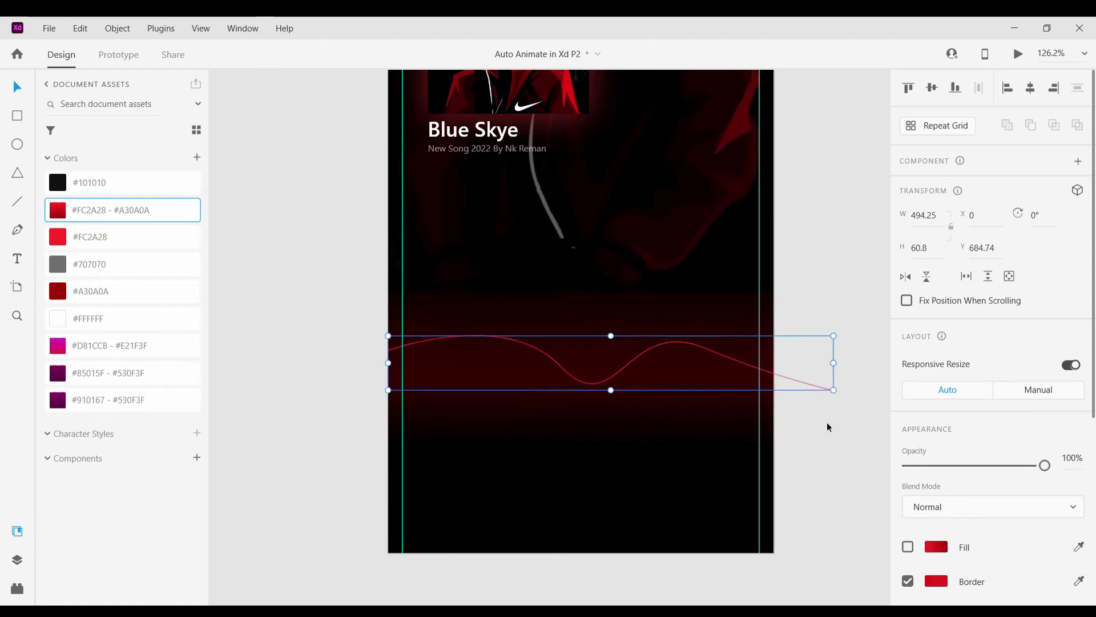
scroll(829, 427, "down", 5)
left_click(833, 444)
scroll(717, 421, "up", 5)
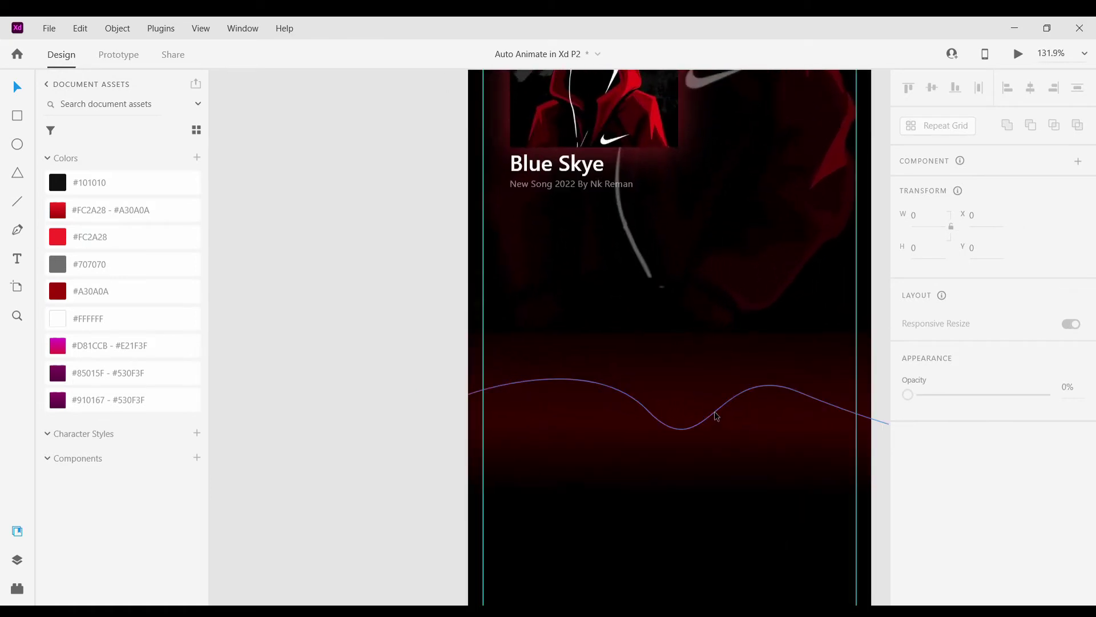
Draw a second wavy path across the panel, ending past the right edge, crossing the first wave.
left_click(716, 416)
left_click(266, 365)
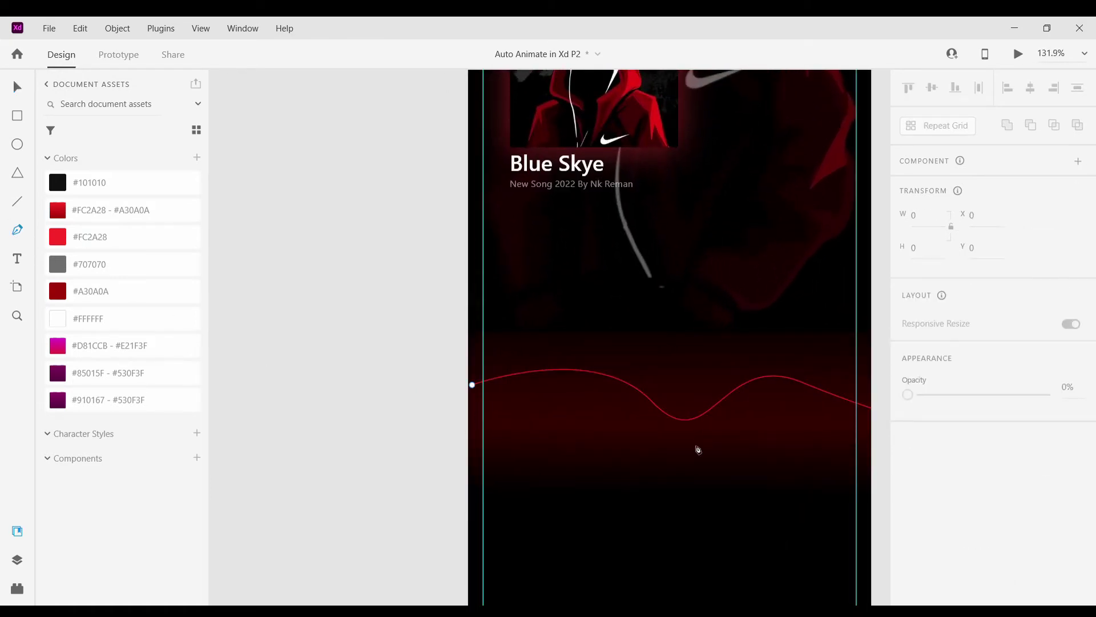
scroll(785, 463, "right", 1)
left_click(427, 429)
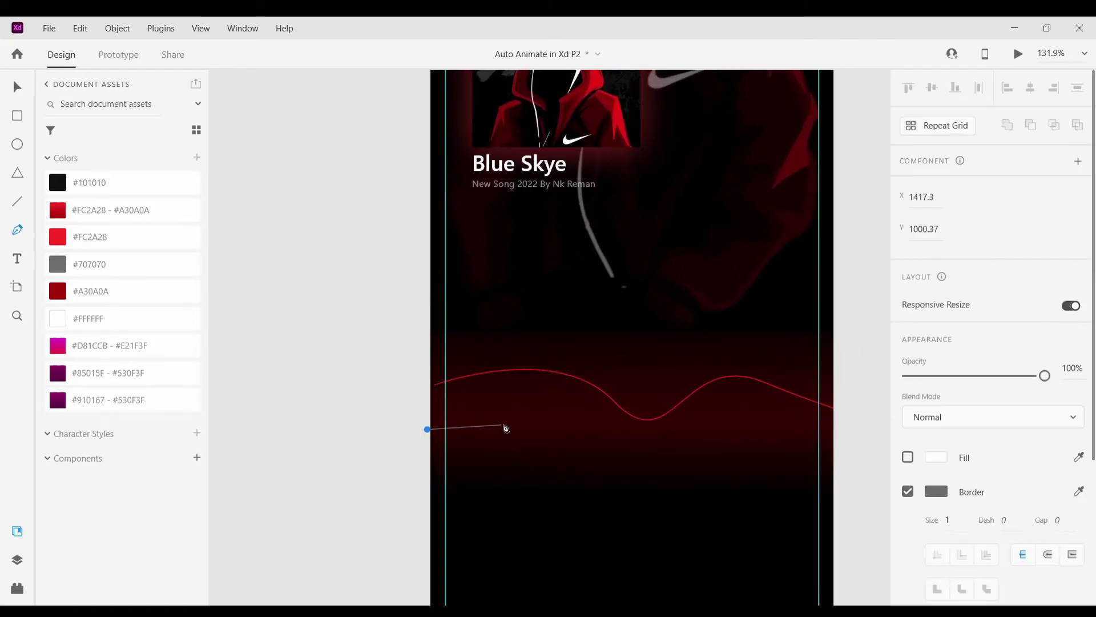
left_click_drag(532, 409, 575, 441)
left_click(629, 384)
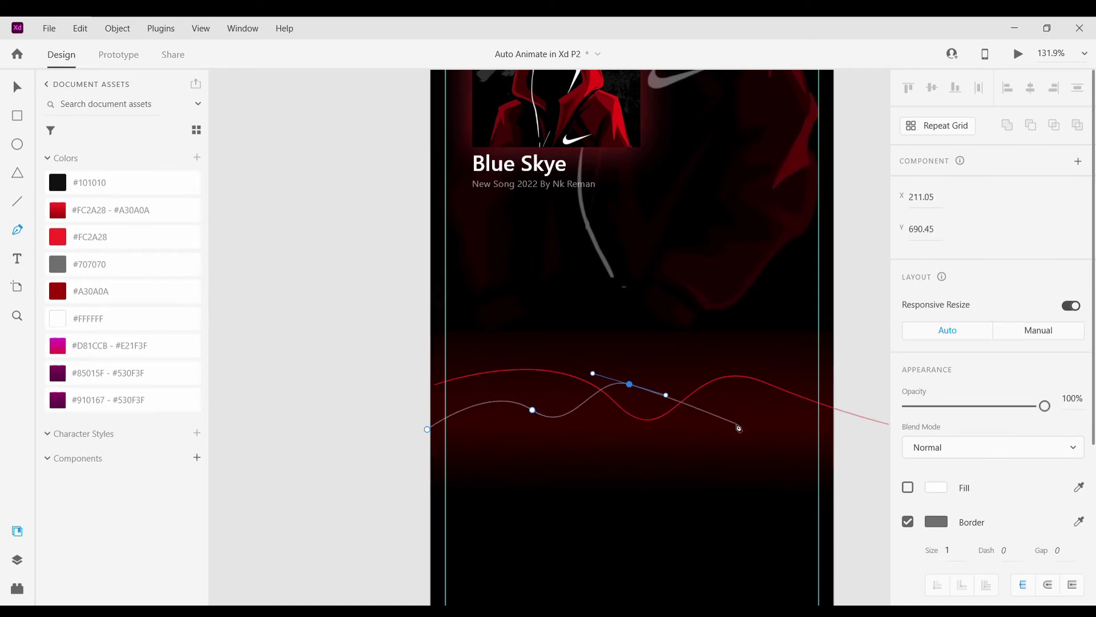
left_click_drag(738, 428, 792, 408)
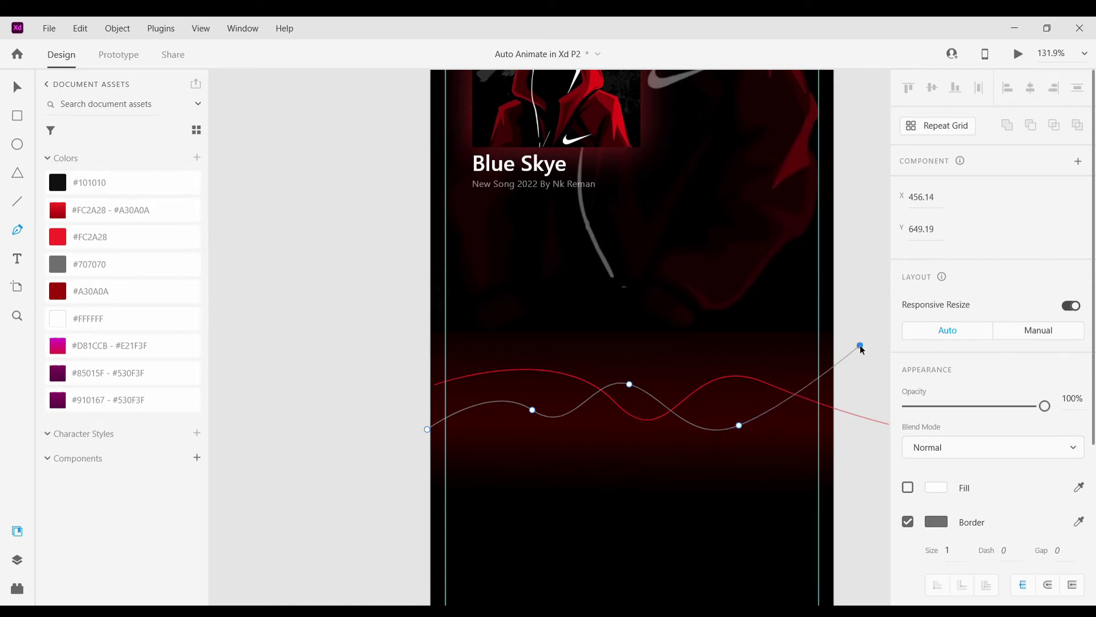
left_click(859, 346)
scroll(865, 360, "right", 2)
left_click(25, 84)
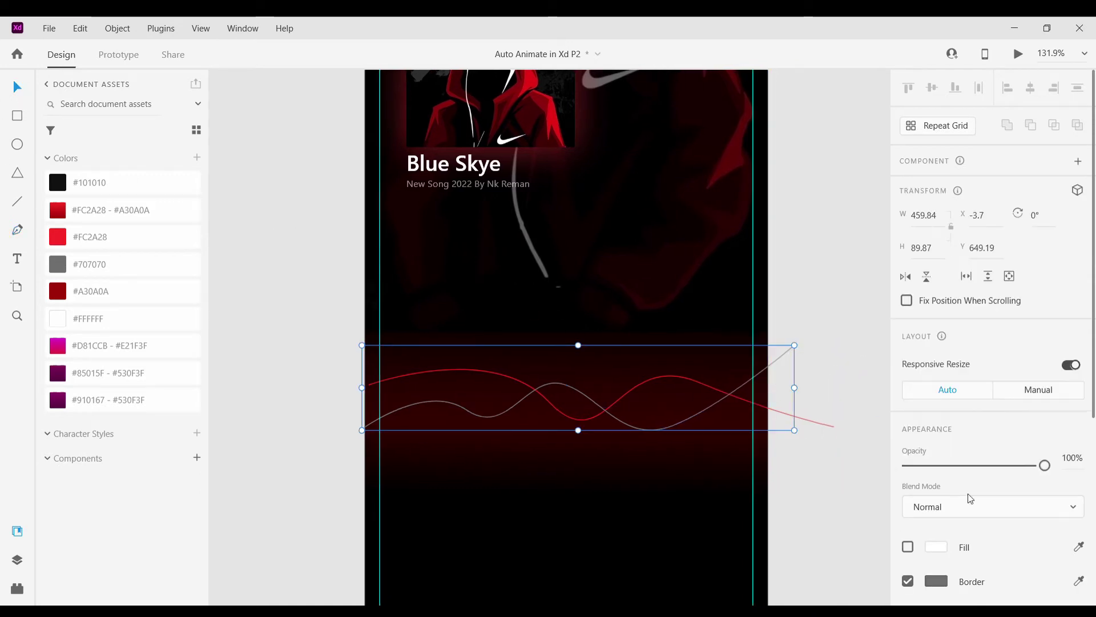
Colour the second wave's outline red from the gradient swatch and deselect it.
scroll(1082, 572, "down", 2)
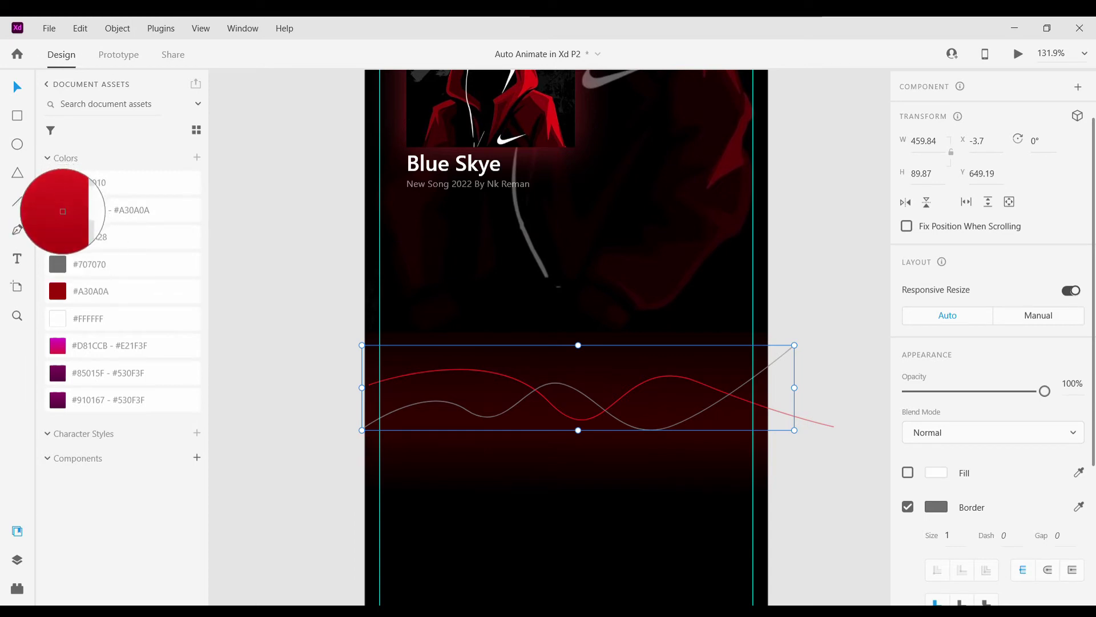
left_click(66, 212)
left_click(258, 361)
scroll(260, 360, "down", 4)
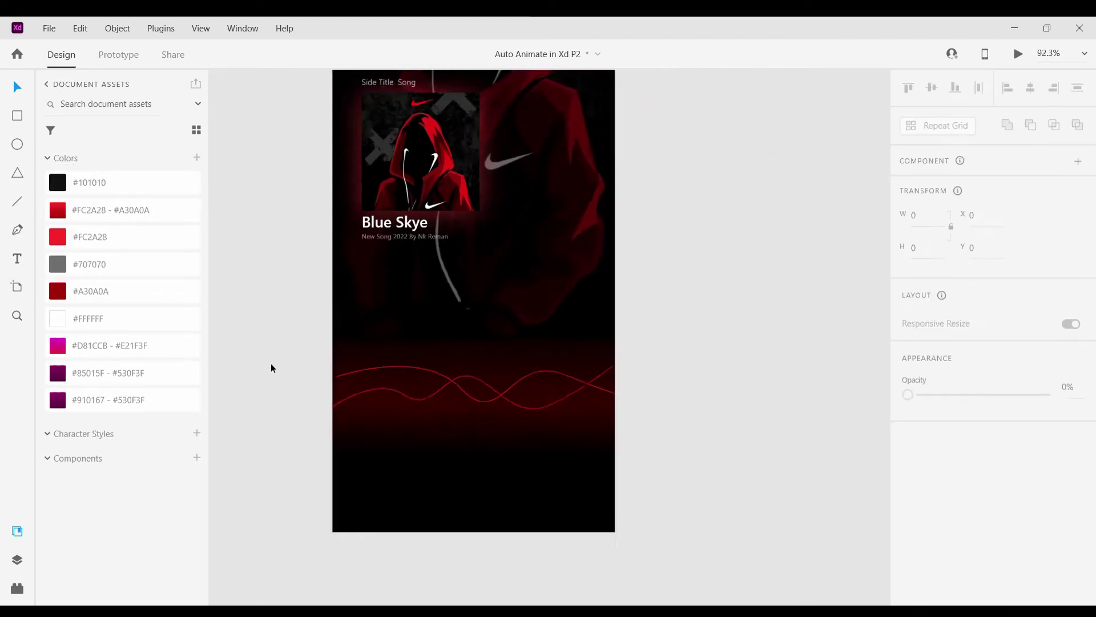
scroll(280, 374, "left", 1)
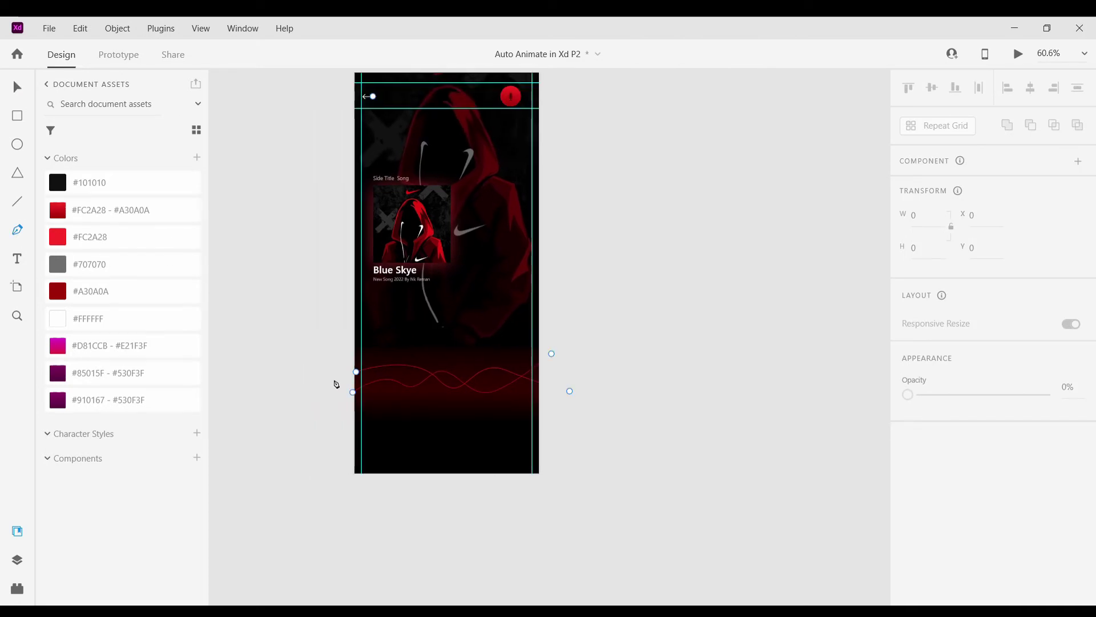
Draw a new curved wave path across the lower panel with the Pen tool.
scroll(343, 374, "up", 4)
left_click(348, 347)
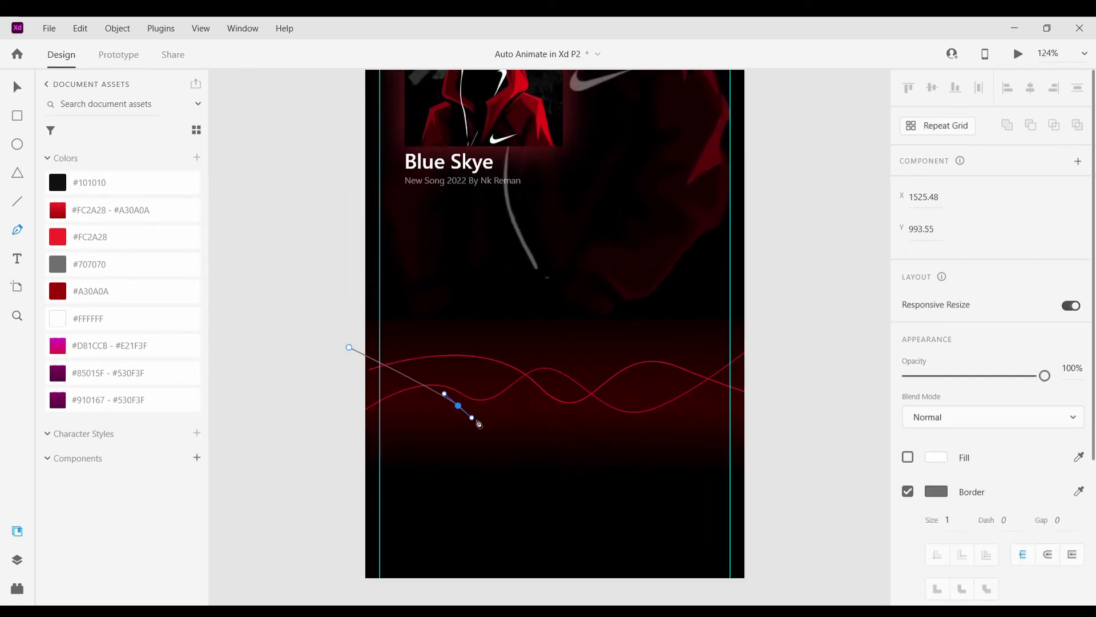
left_click_drag(478, 423, 480, 419)
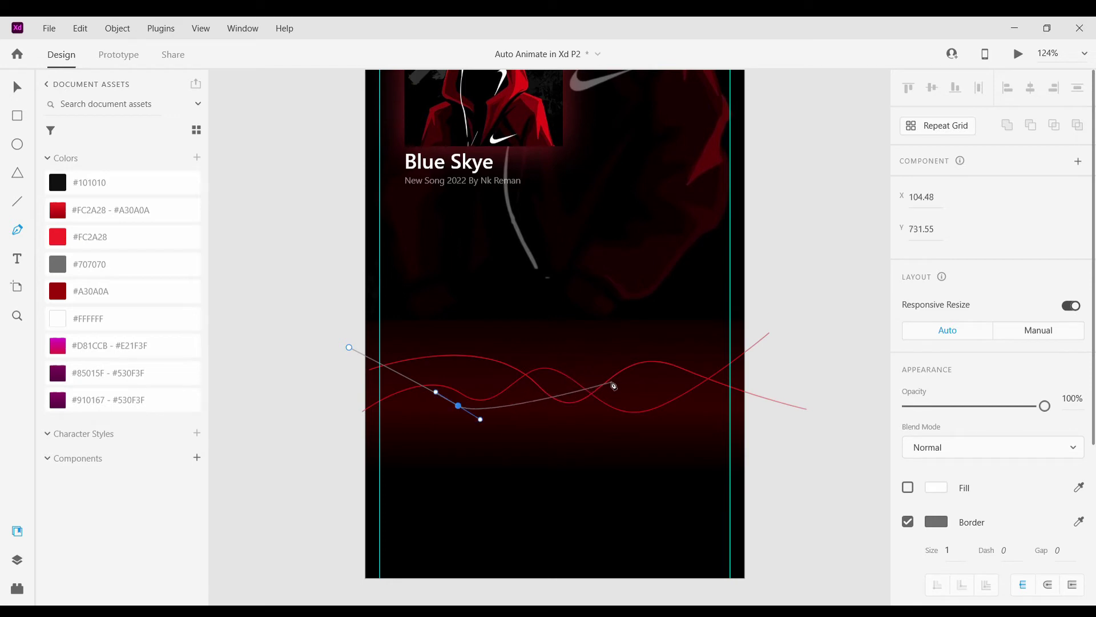
left_click_drag(612, 381, 645, 413)
left_click_drag(757, 417, 826, 407)
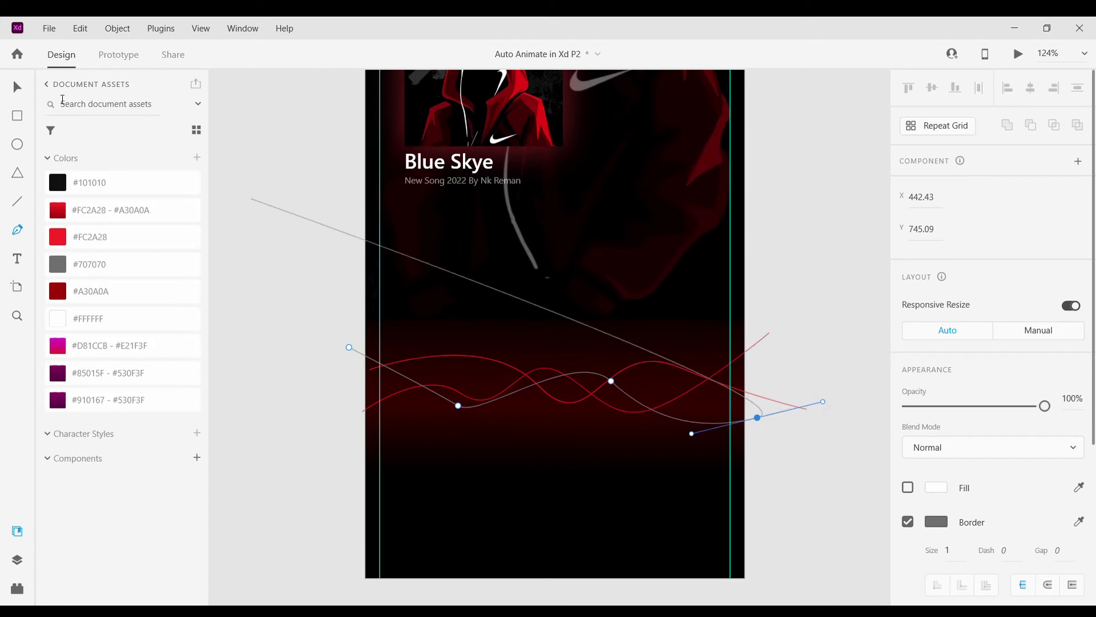
left_click(28, 89)
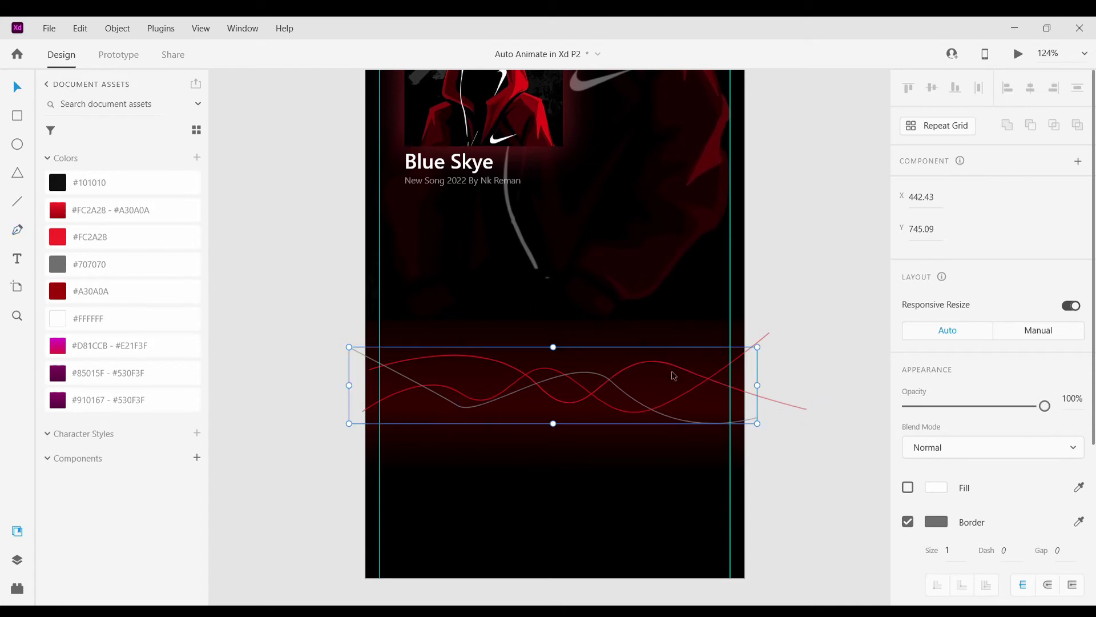
Raise the new wave's right end anchor so it crosses the other waves.
double_click(725, 424)
scroll(728, 418, "up", 5)
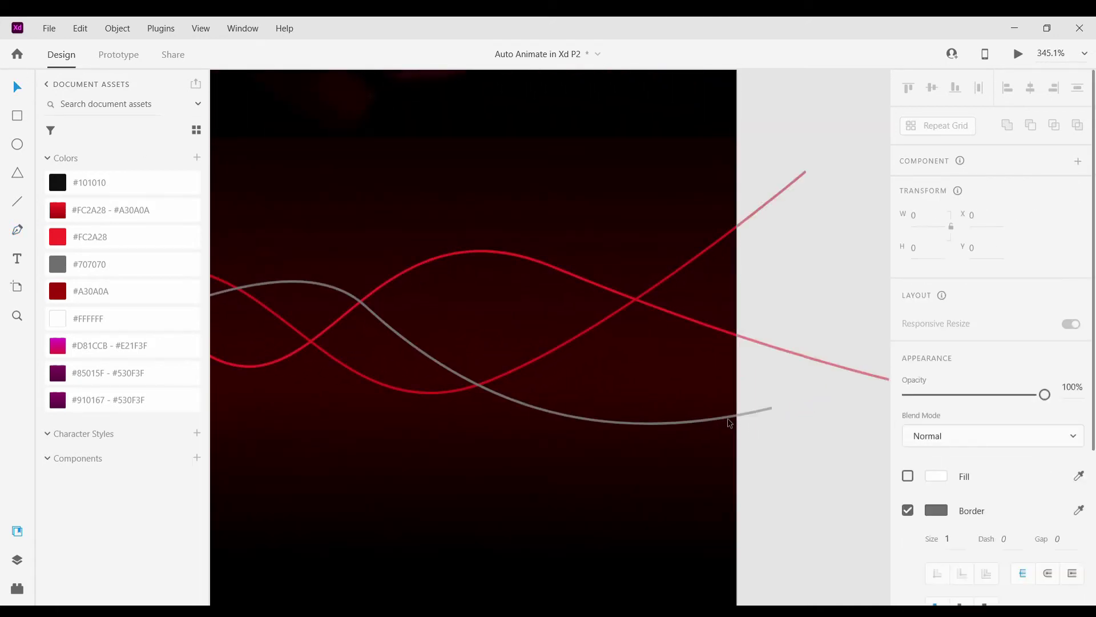
left_click_drag(772, 409, 769, 309)
left_click(775, 428)
scroll(775, 427, "down", 6)
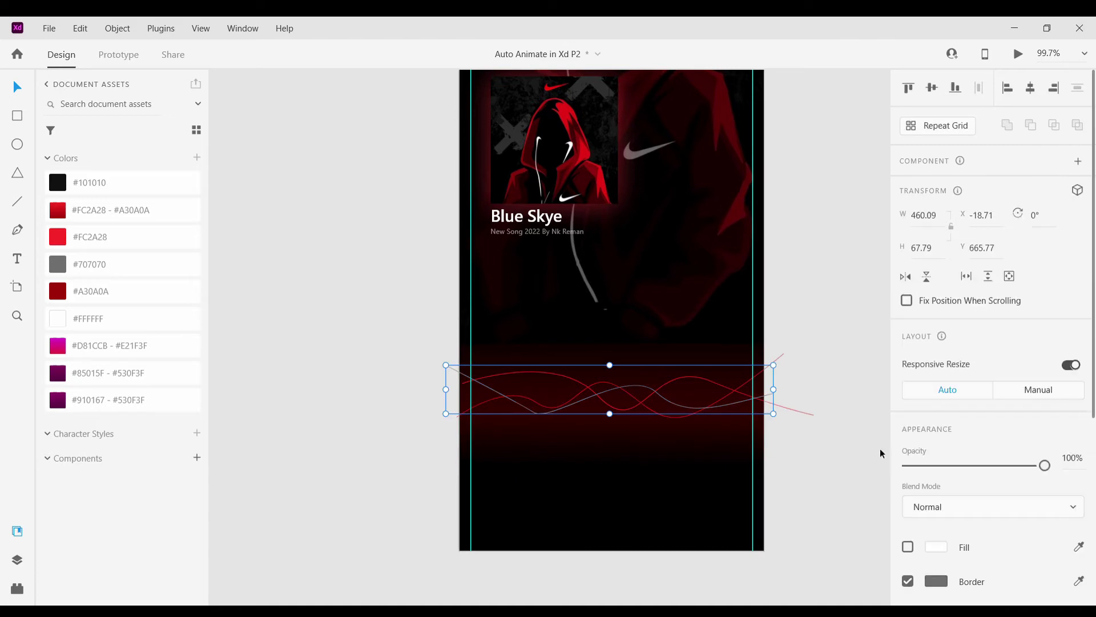
Eyedrop a red swatch to give the new wave a dark red border.
left_click(1078, 581)
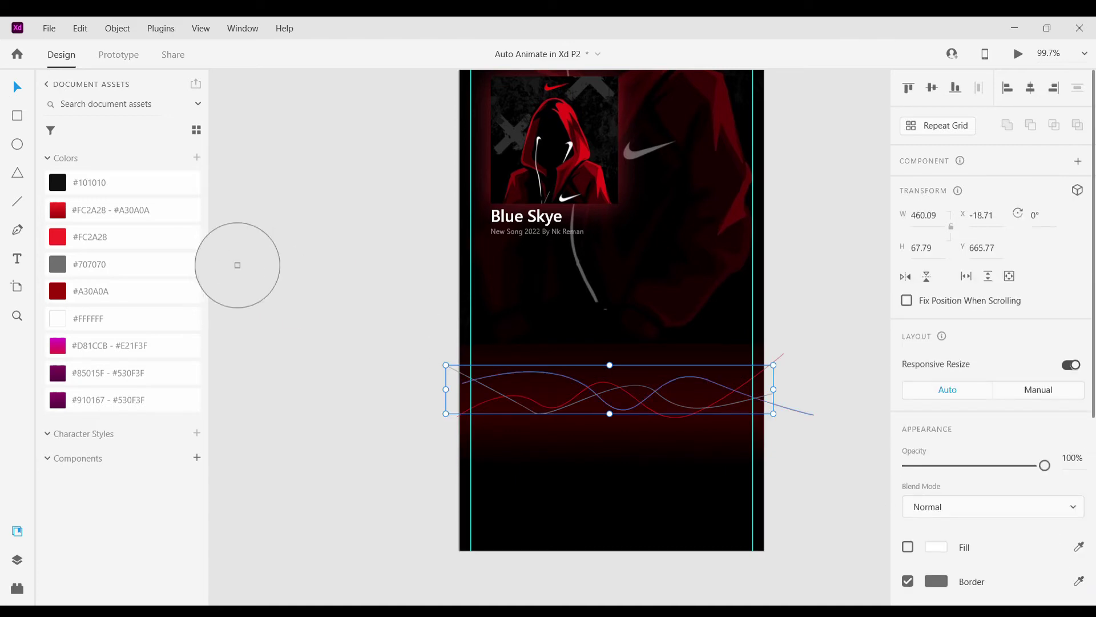
left_click(64, 213)
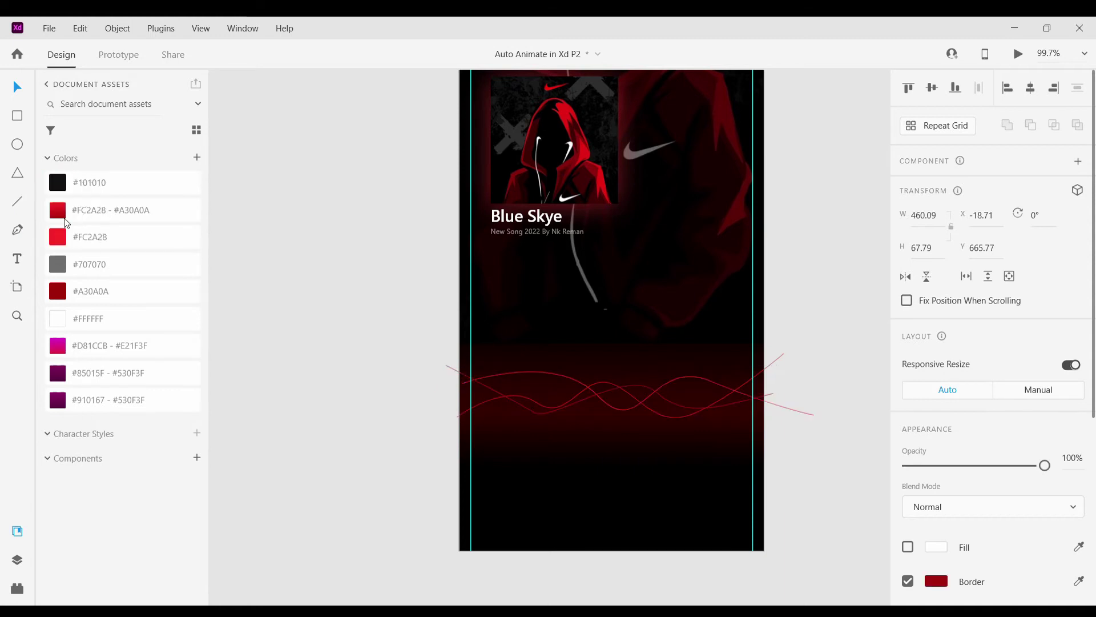
left_click(365, 317)
scroll(588, 410, "down", 8)
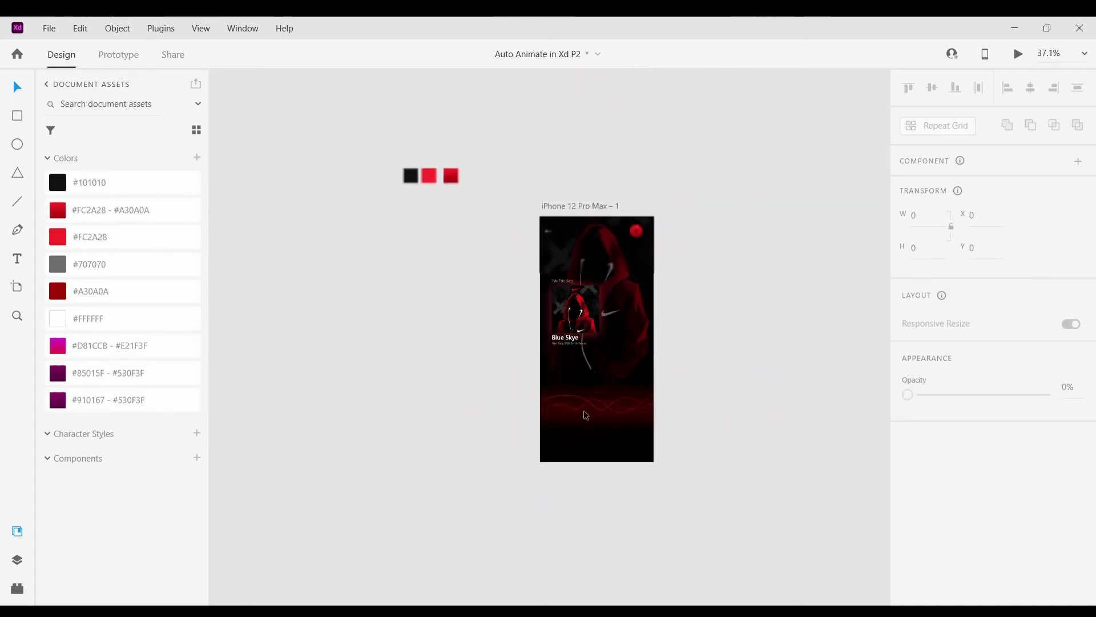
Draw a fourth curved wave path across the panel with the Pen tool.
scroll(589, 410, "up", 5)
left_click(11, 231)
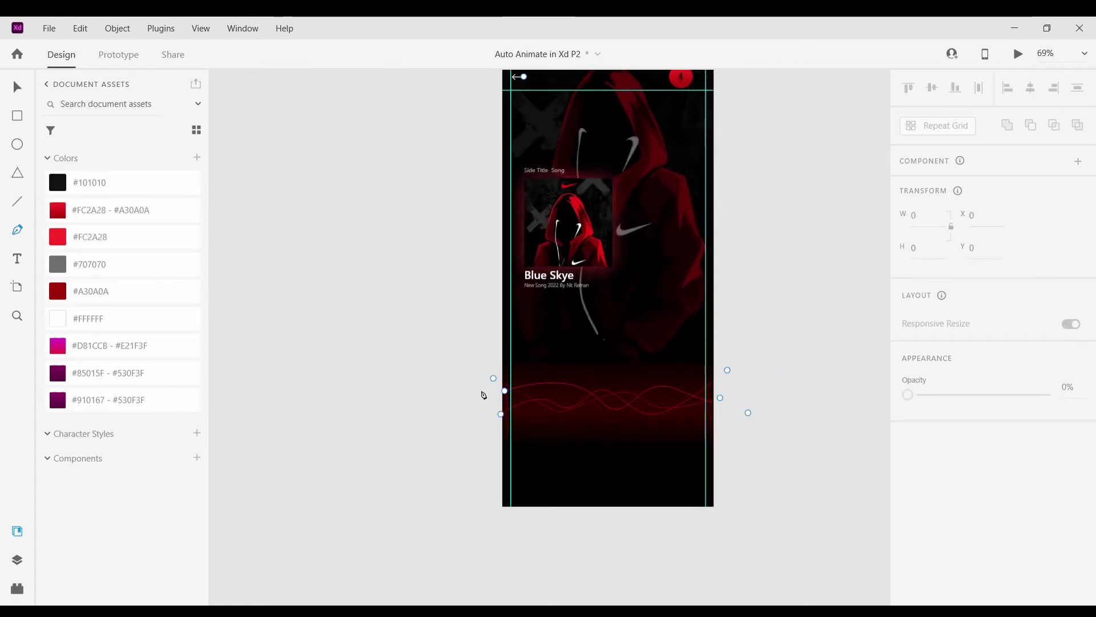
left_click(493, 366)
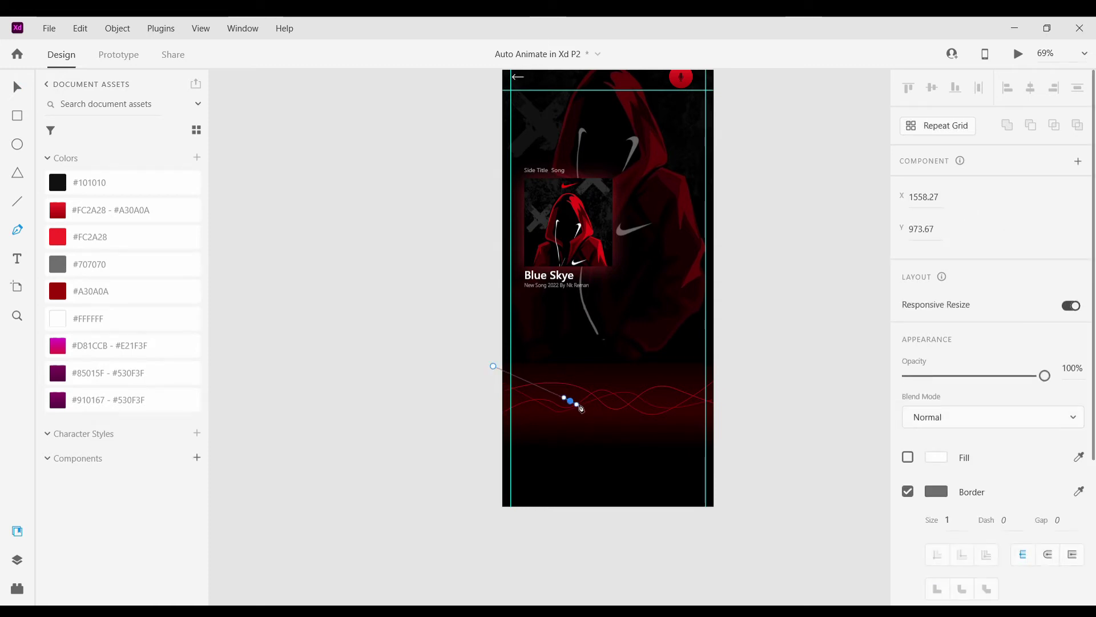
left_click_drag(592, 397, 591, 397)
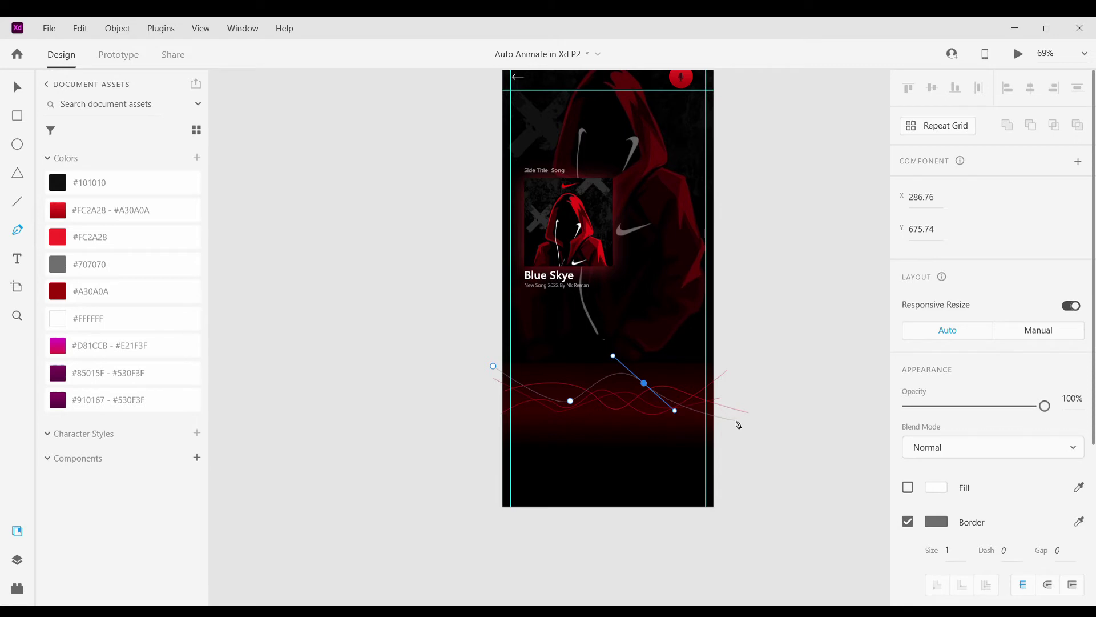
left_click(18, 88)
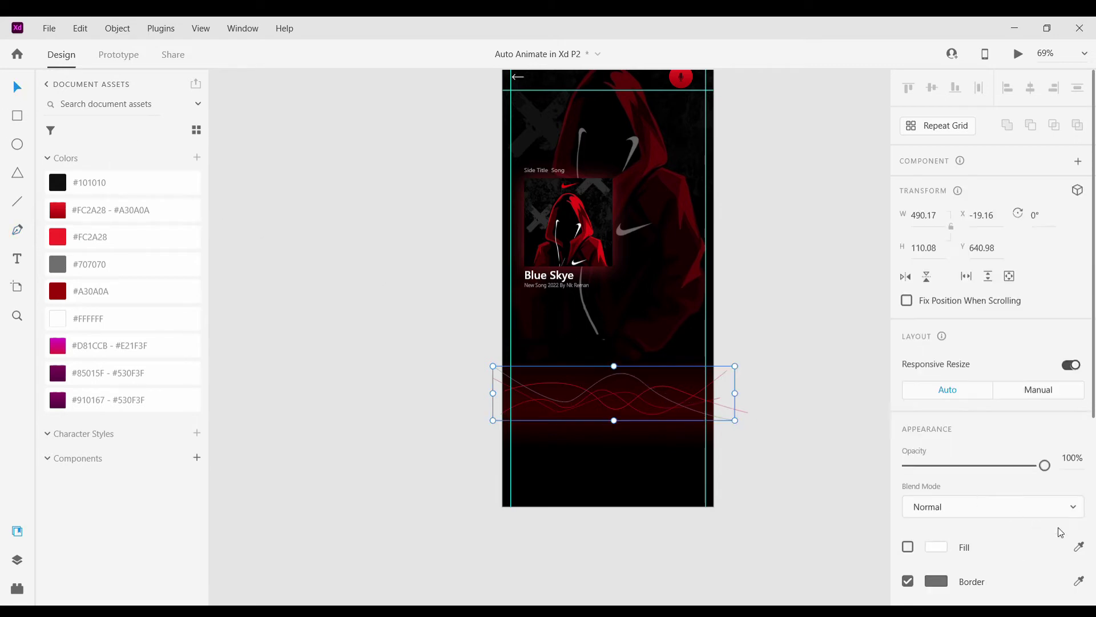
Eyedrop the dark red swatch for the fourth wave's border.
left_click(1079, 580)
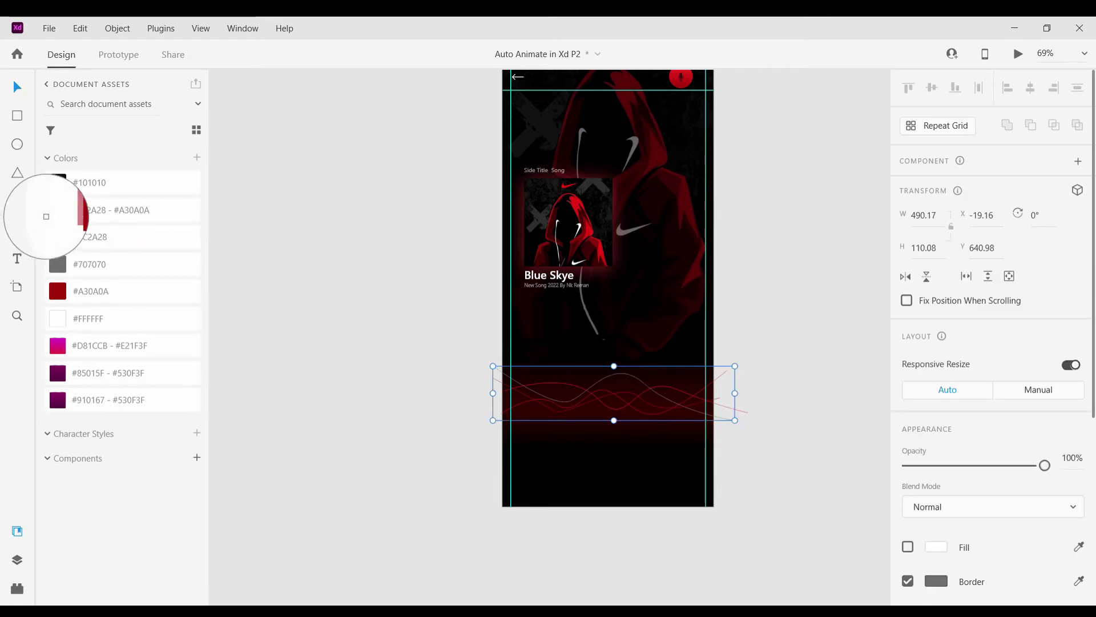
left_click(60, 217)
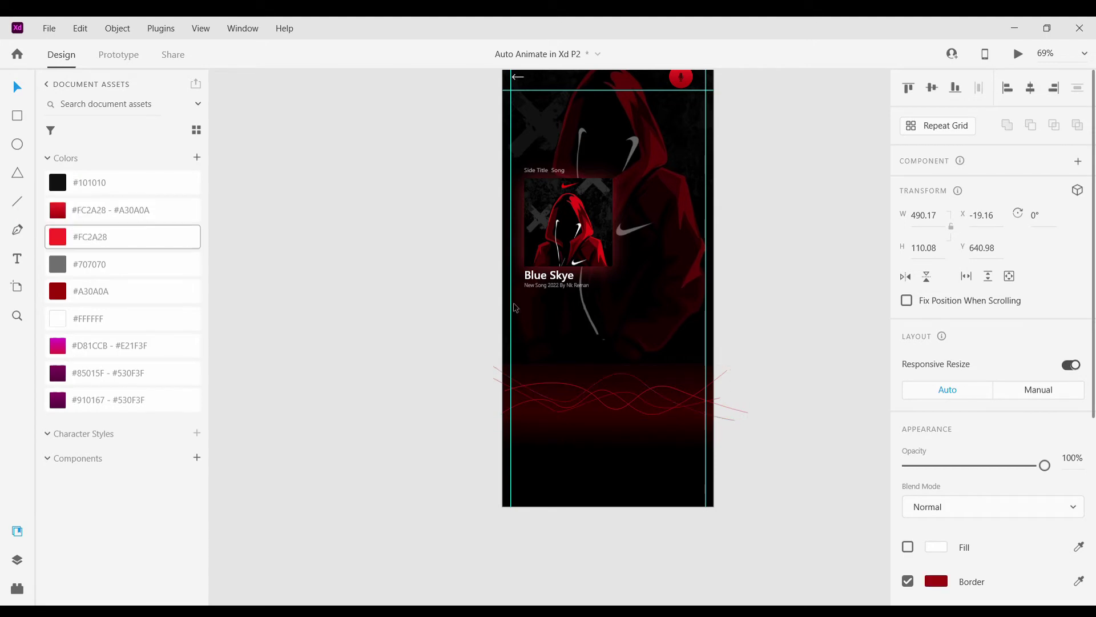
left_click(766, 366)
scroll(763, 360, "up", 3, "ctrl")
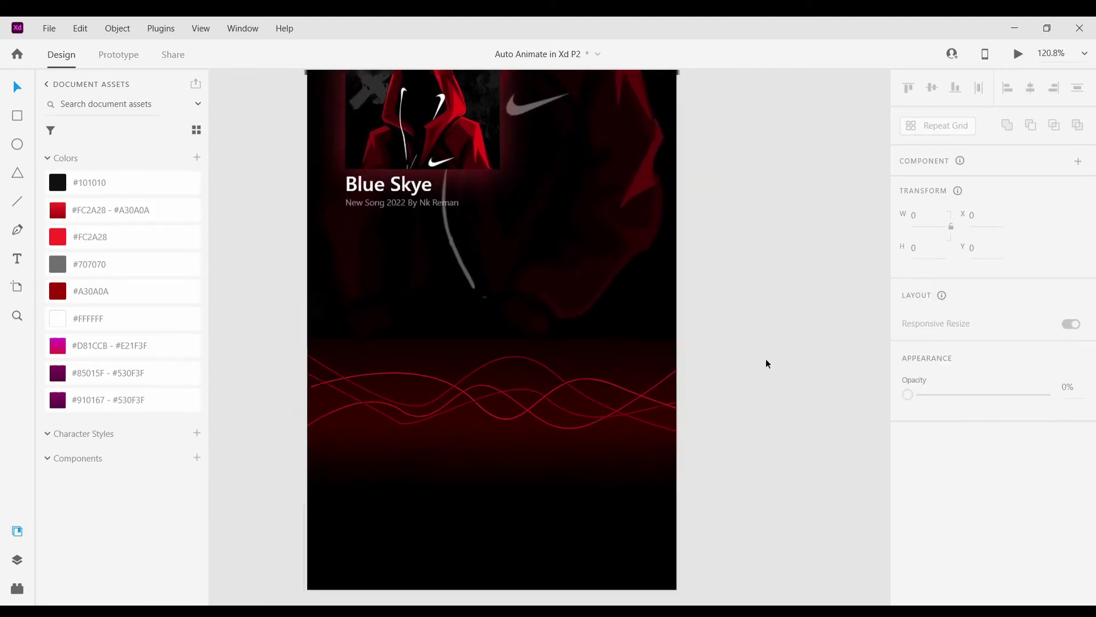
scroll(766, 358, "down", 5, "ctrl")
scroll(766, 359, "up", 5, "ctrl")
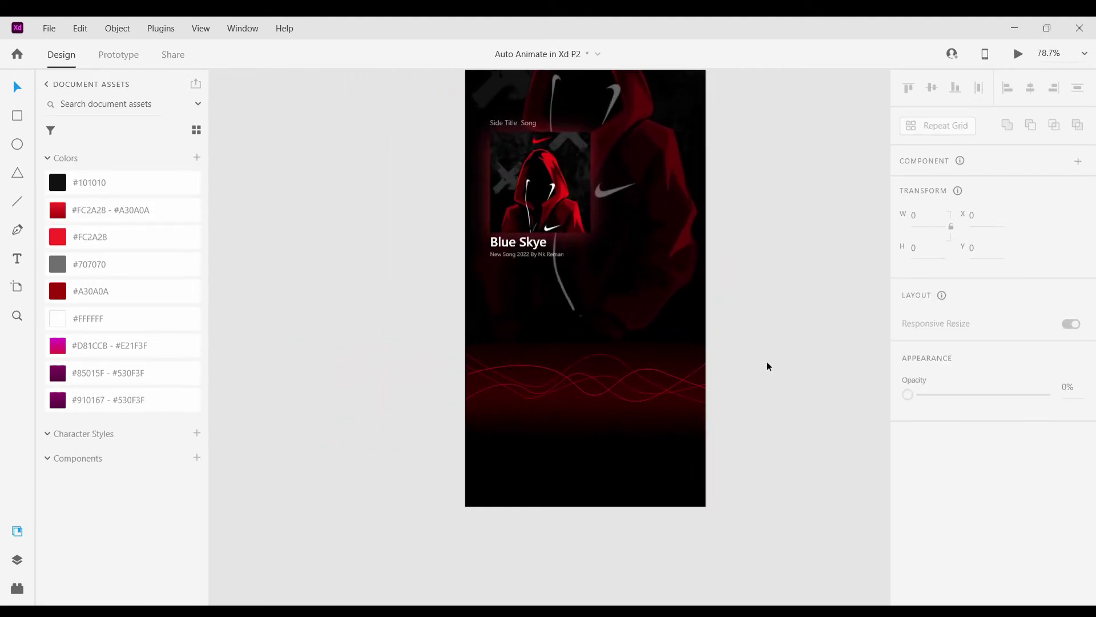
scroll(769, 361, "down", 2)
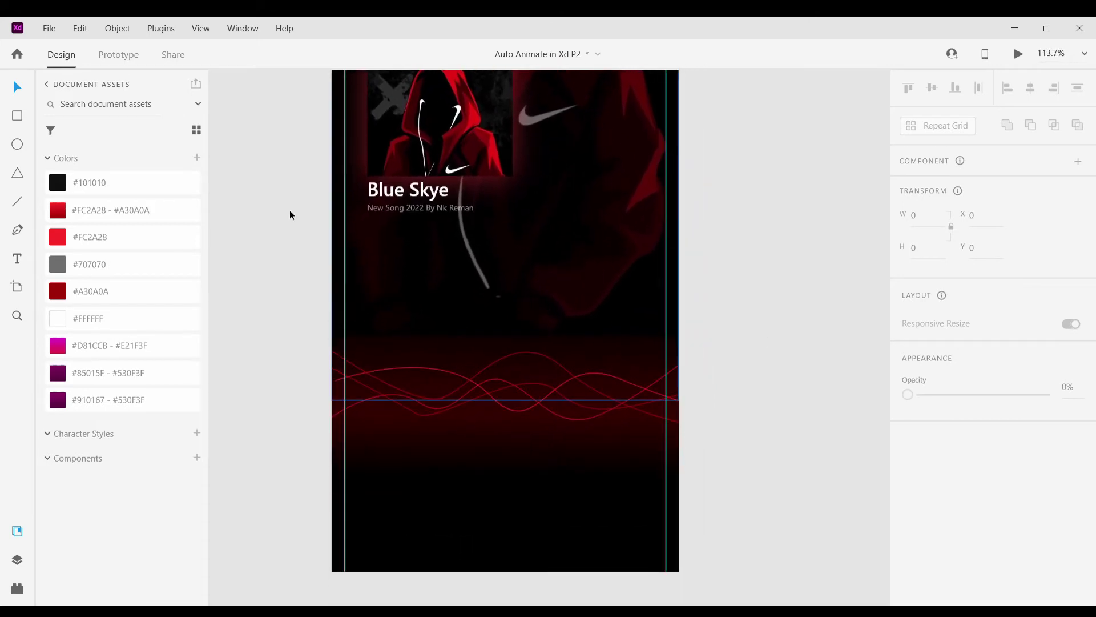
Draw a straight horizontal line across the artboard just below the red waves.
left_click(16, 202)
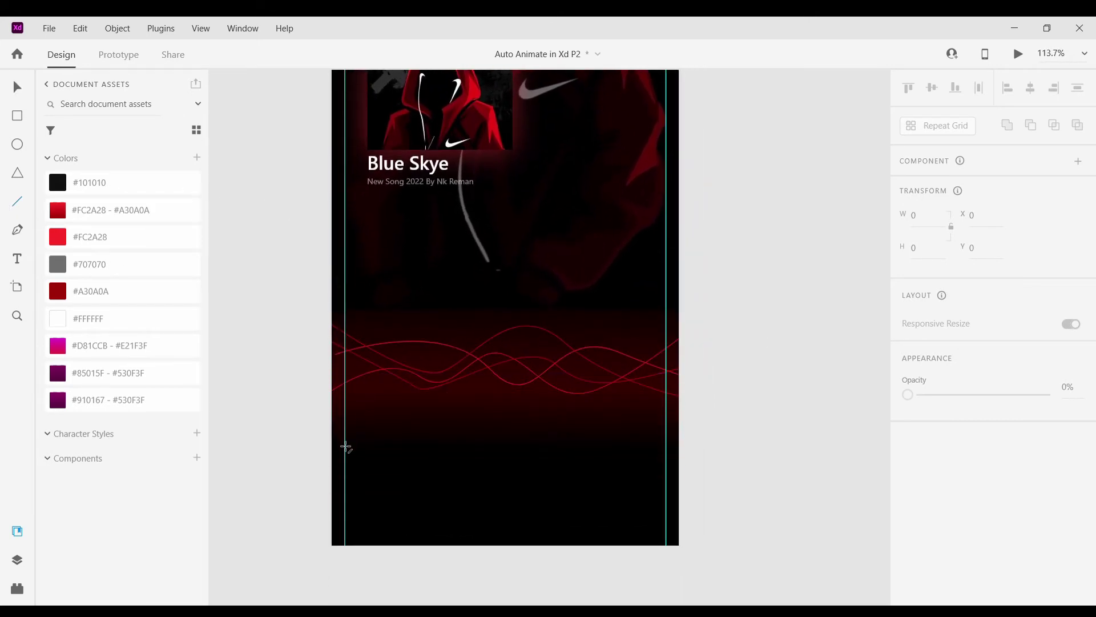
left_click_drag(346, 444, 498, 444)
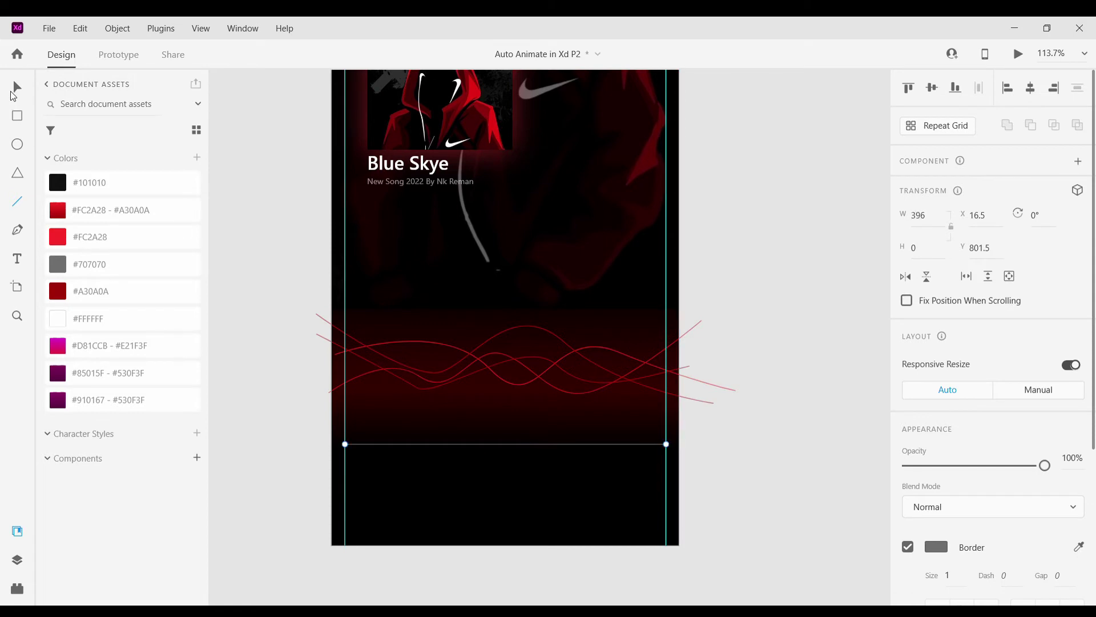
scroll(798, 474, "down", 1)
Give the line a light grey #C5C5C5 border with size 2.
left_click(936, 547)
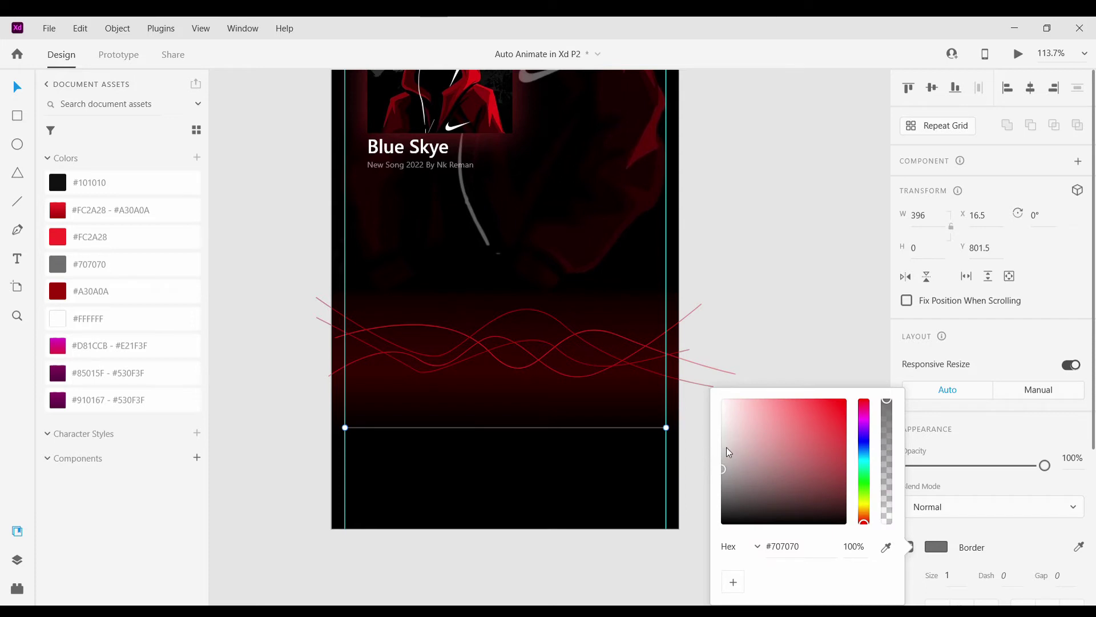
left_click_drag(726, 447, 722, 427)
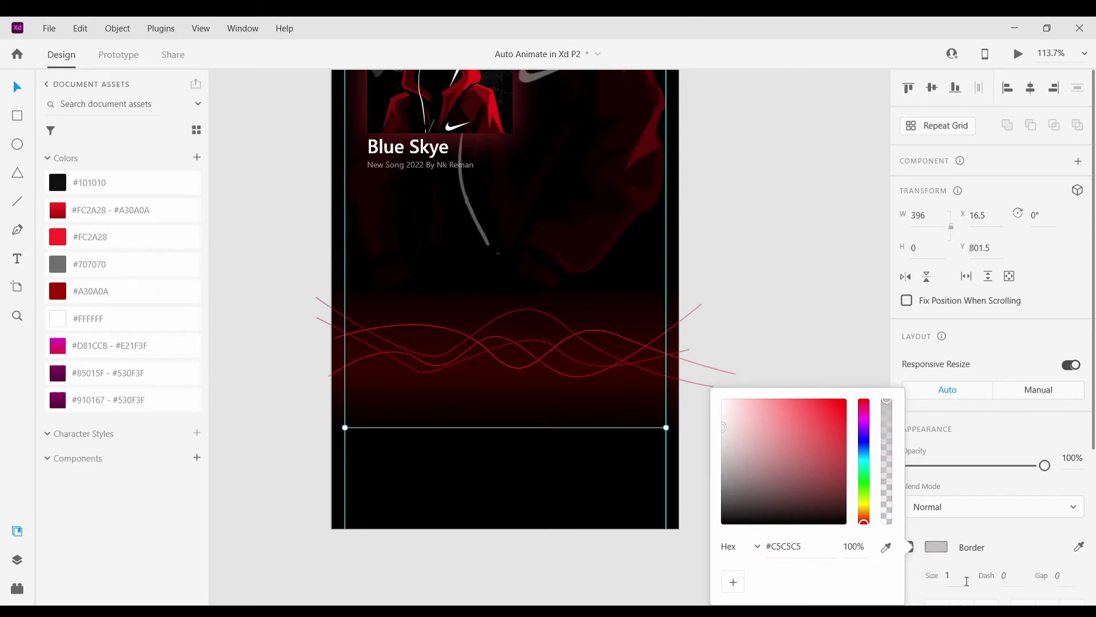
left_click(936, 578)
key("Up")
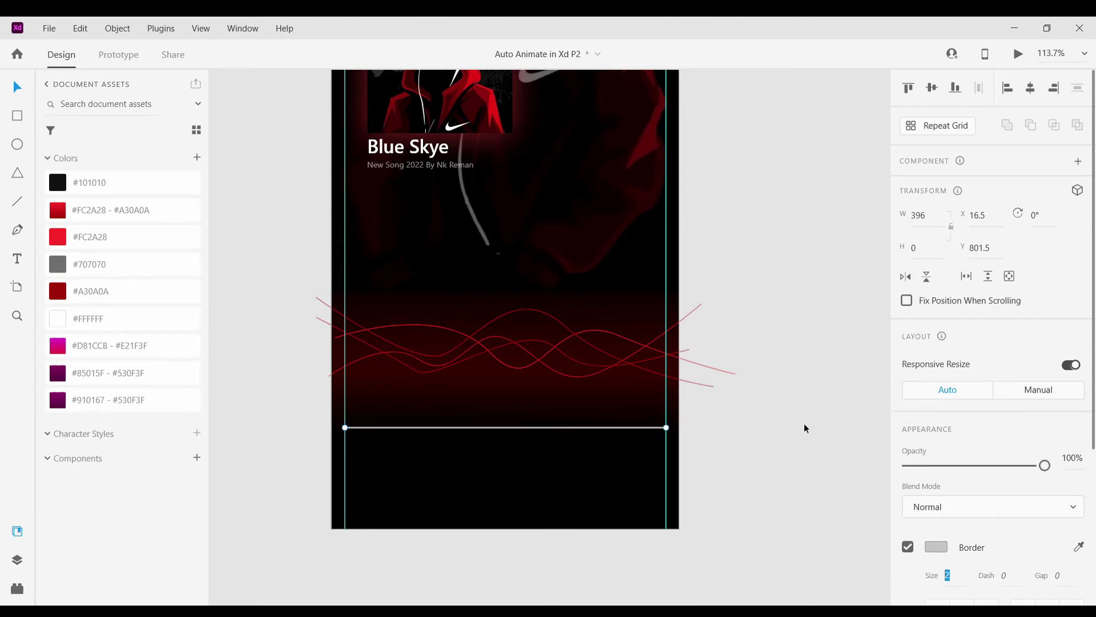
left_click(804, 424)
scroll(727, 393, "down", 4)
scroll(690, 404, "up", 3)
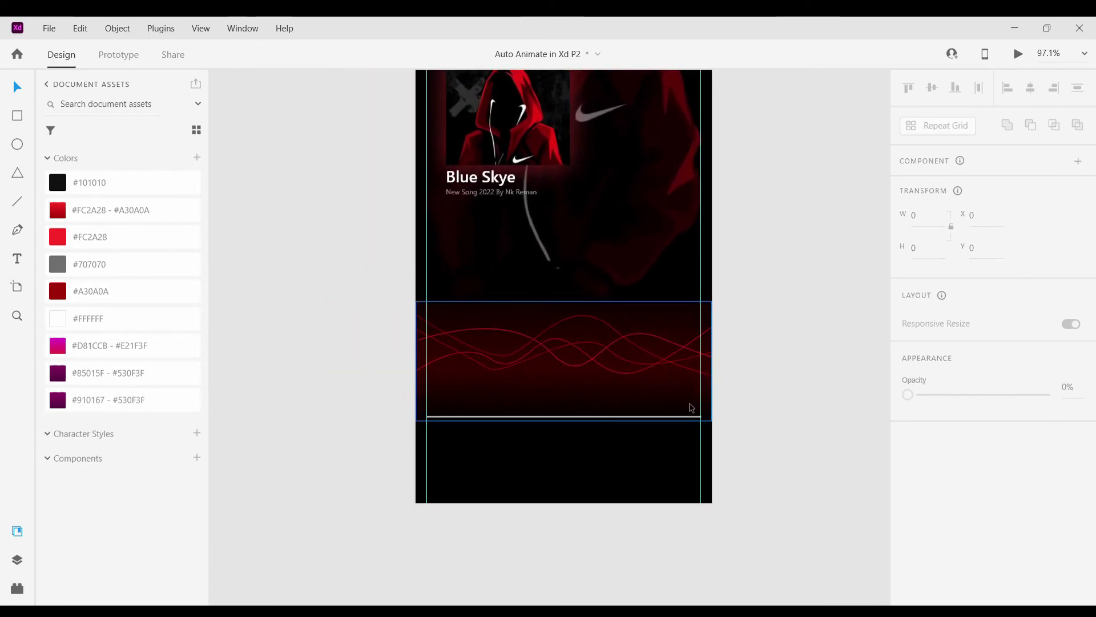
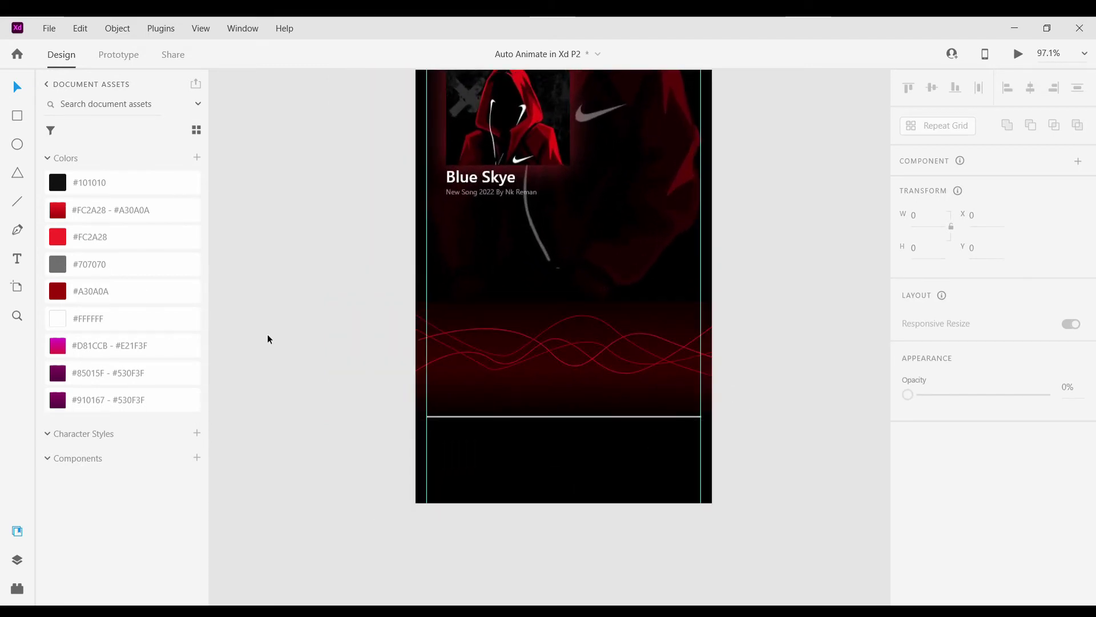
Draw a small triangle with the Polygon tool just below the red waves.
left_click(19, 175)
scroll(568, 392, "up", 5)
left_click_drag(543, 386, 557, 419)
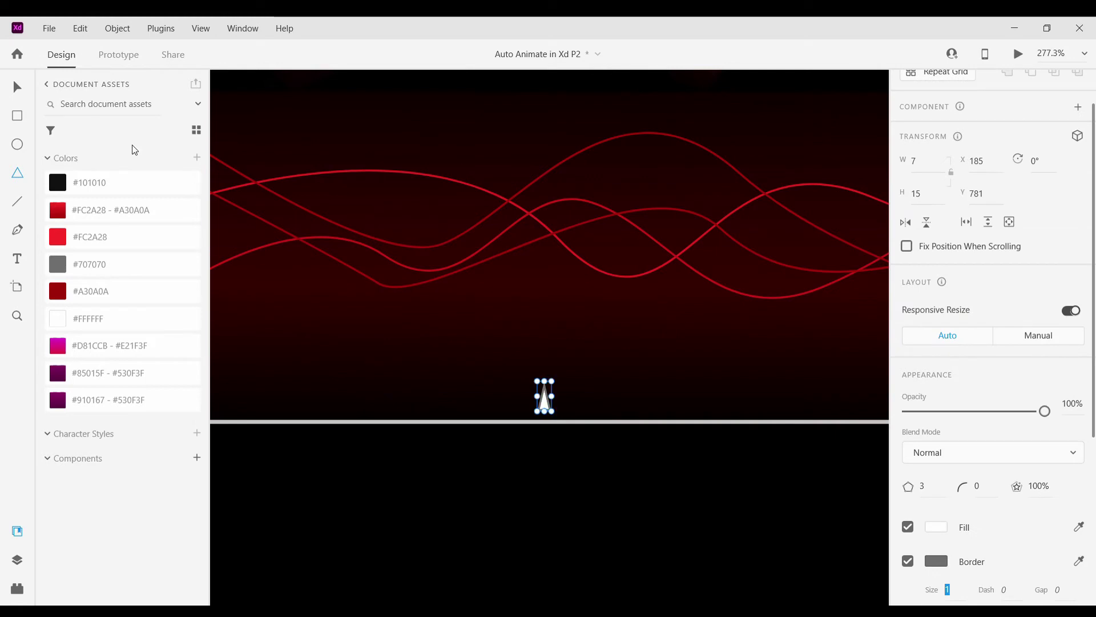
key("v")
Rotate the triangle to -180° so it points down, and remove its border.
left_click_drag(549, 381, 548, 424)
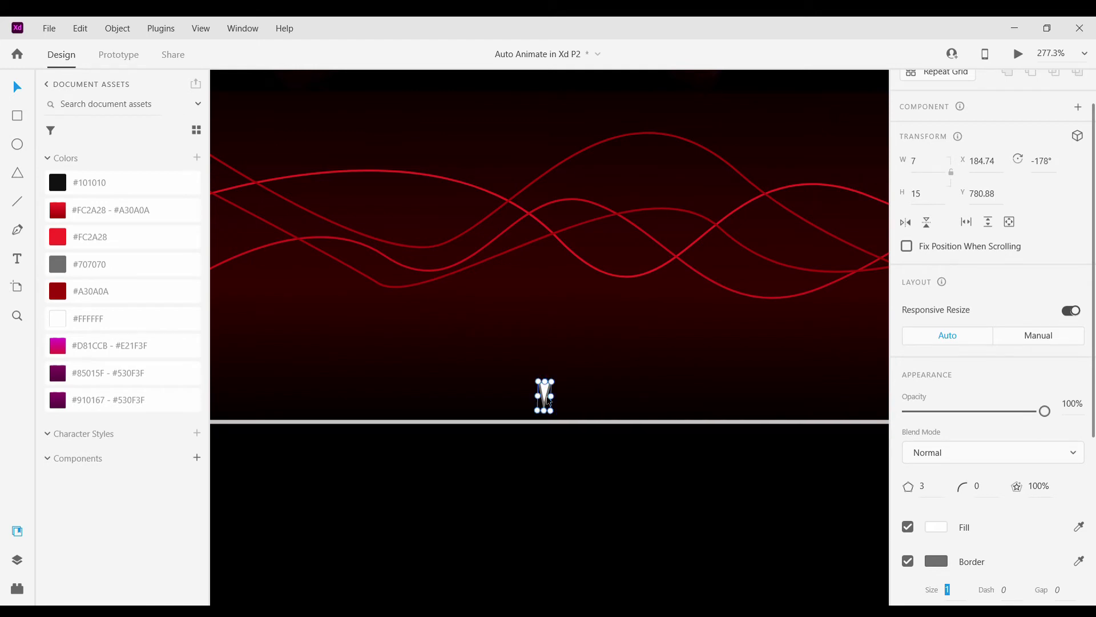
scroll(543, 424, "up", 5)
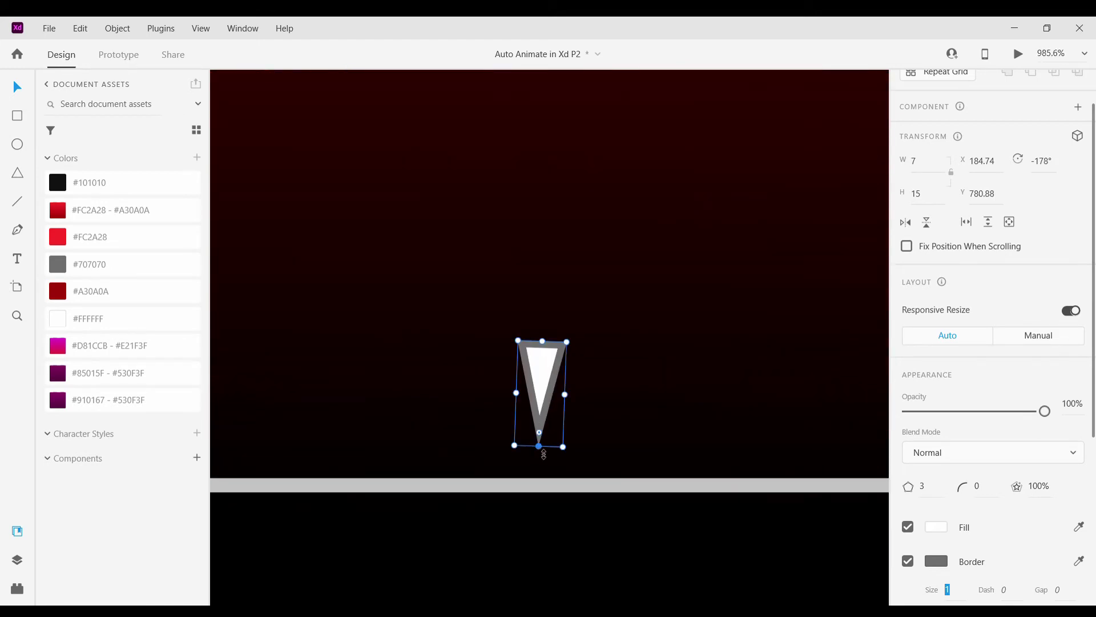
left_click_drag(544, 454, 546, 457)
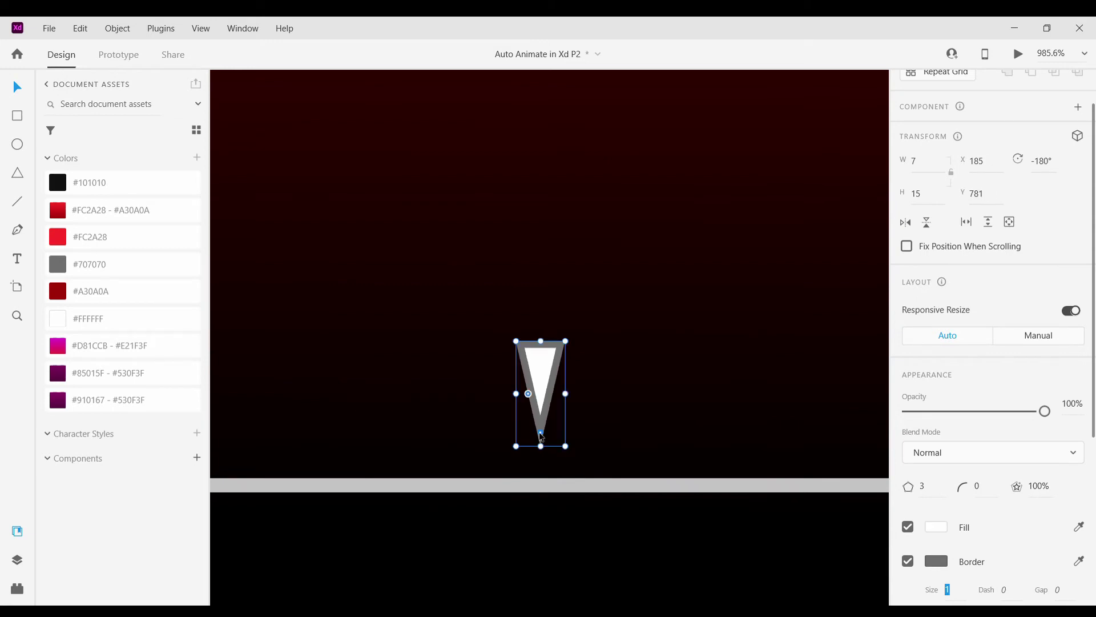
left_click(908, 561)
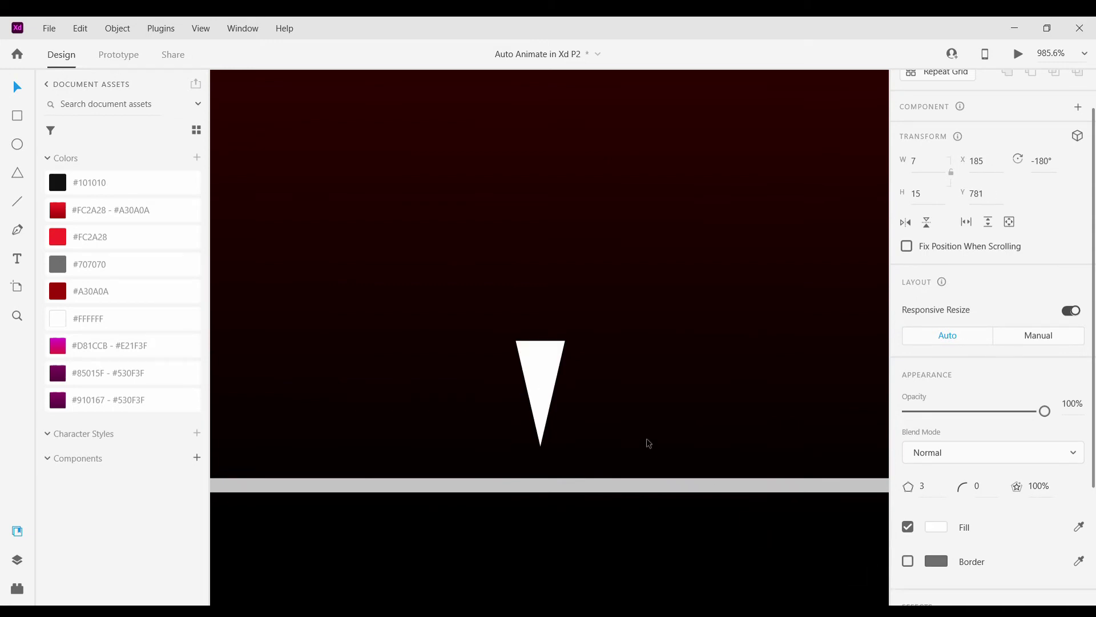
scroll(556, 374, "down", 5)
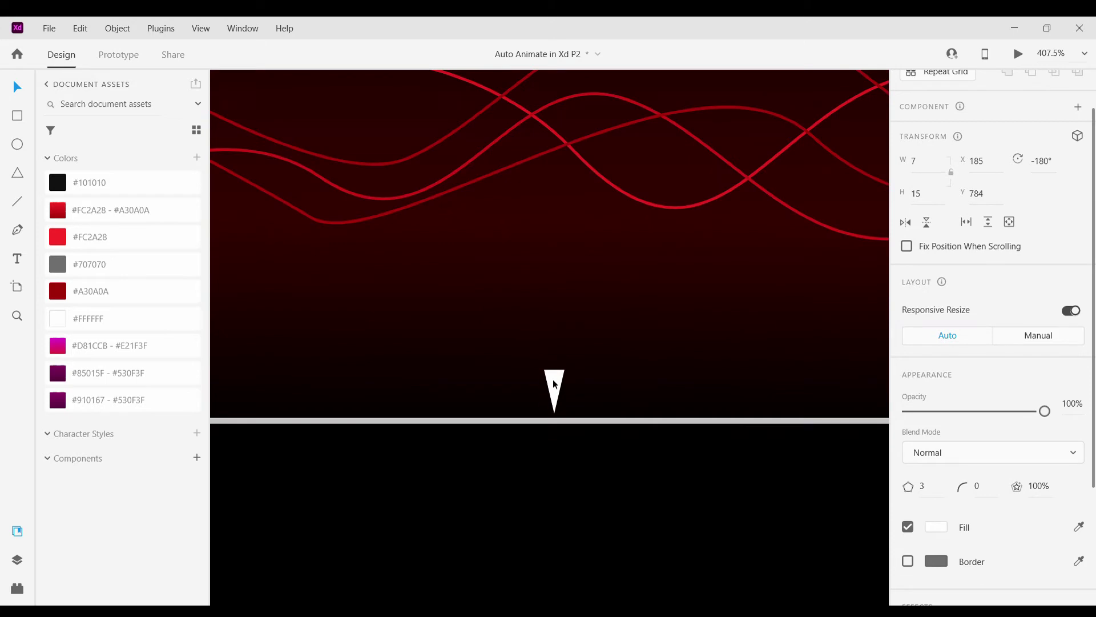
scroll(548, 423, "down", 6)
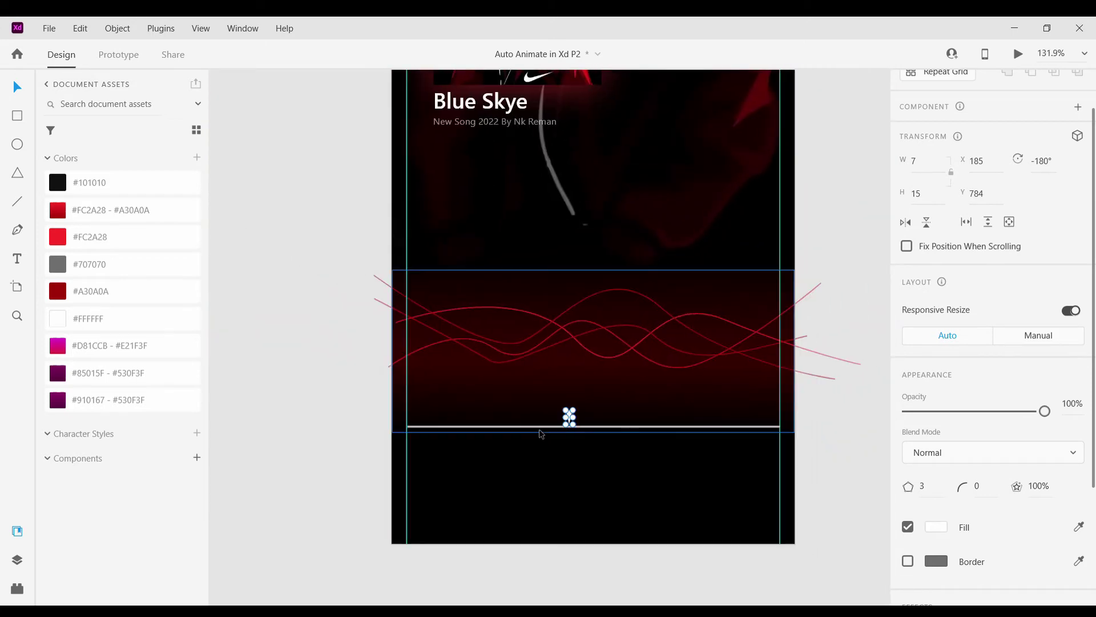
Duplicate the grey track line and lay the copy over the track.
scroll(541, 434, "up", 4)
left_click(544, 426)
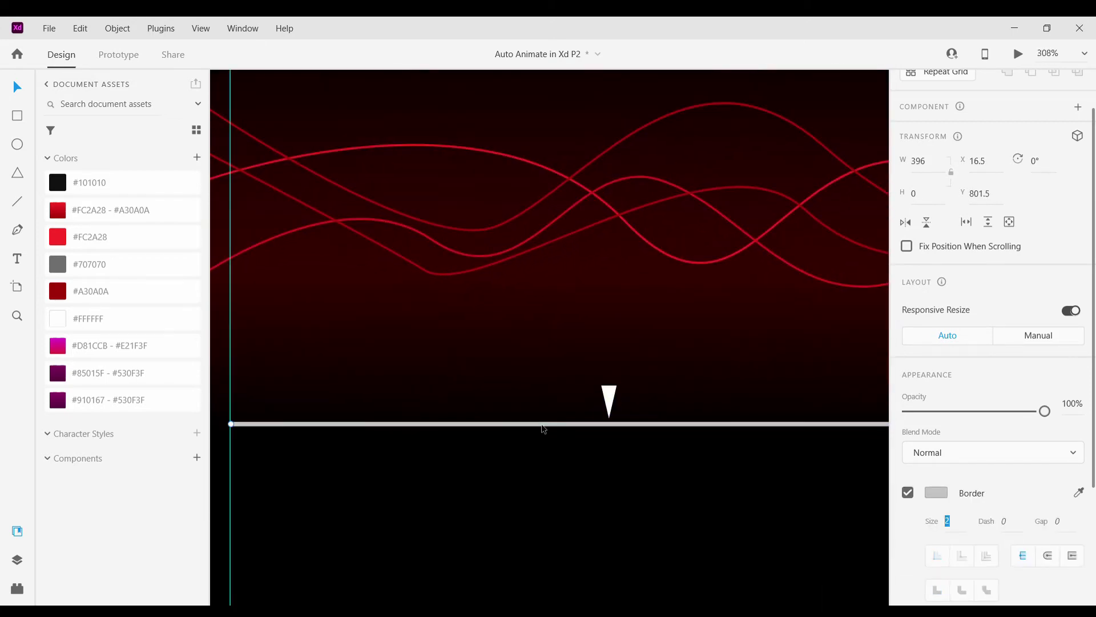
left_click(543, 426)
key("Escape")
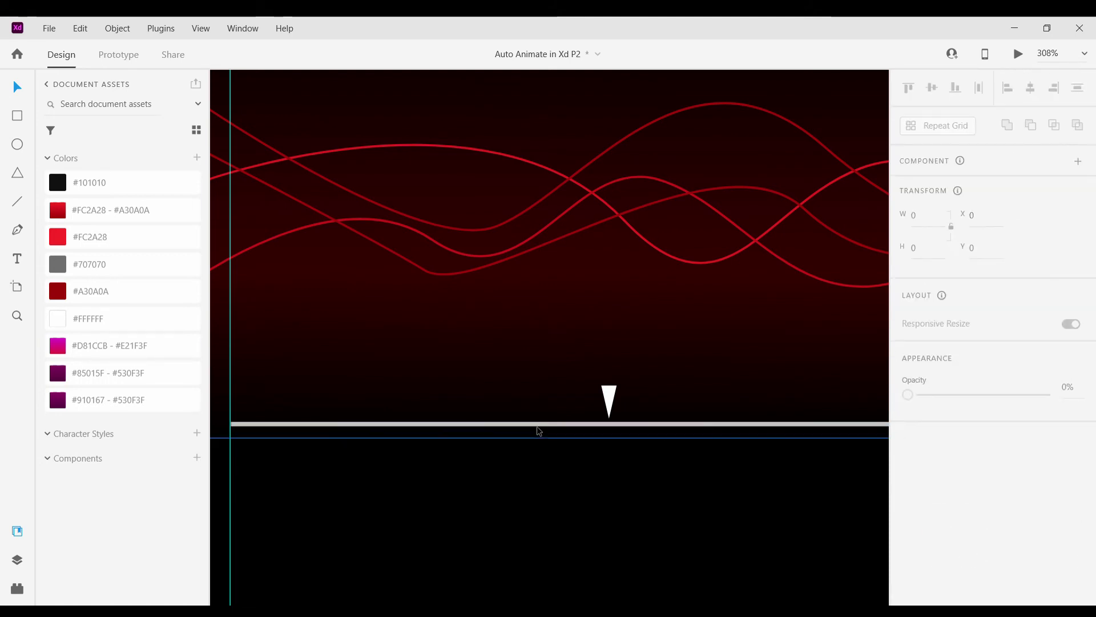
left_click(537, 425)
left_click(538, 468)
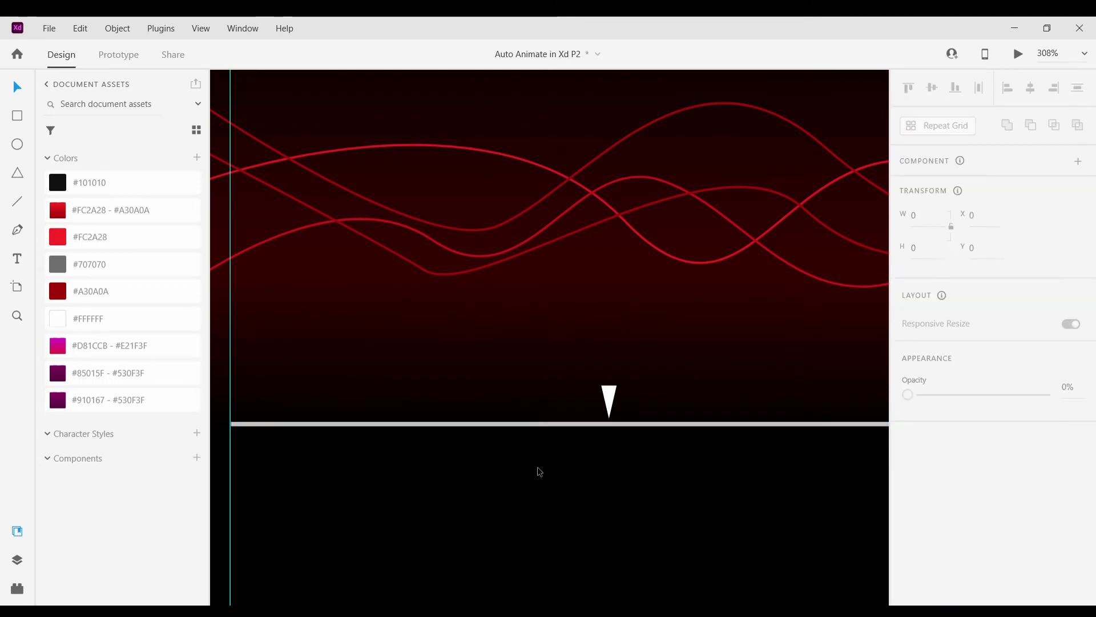
key("ctrl+v")
scroll(538, 469, "down", 4)
left_click_drag(482, 411, 528, 456)
scroll(513, 458, "up", 5)
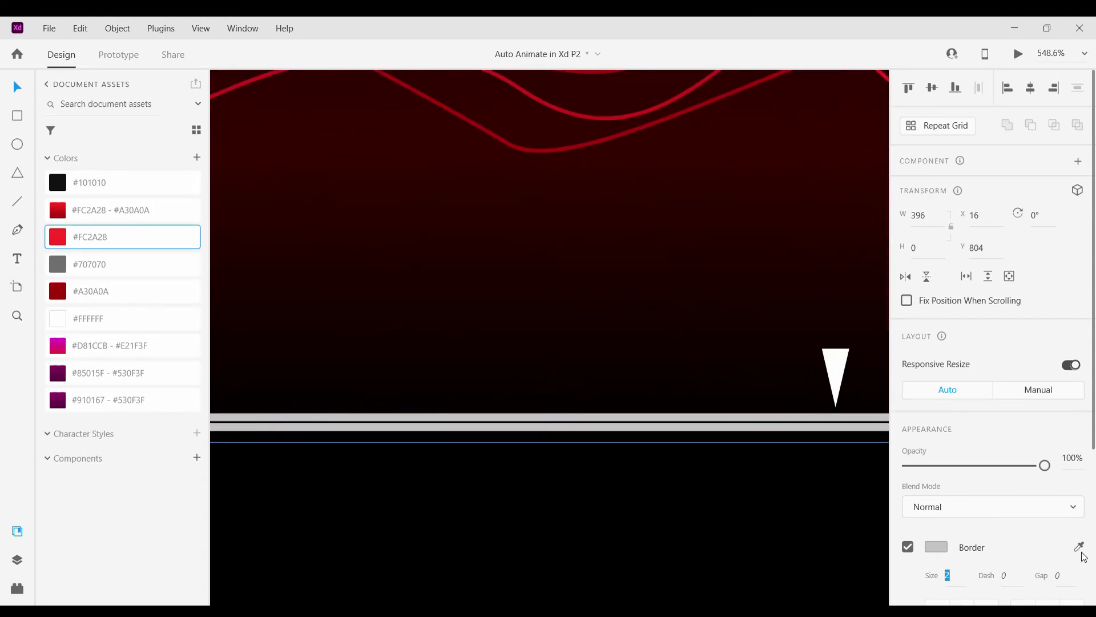
scroll(1052, 412, "down", 3)
Eyedrop the red swatch for the copy's border and nudge it down one pixel.
left_click(1079, 372)
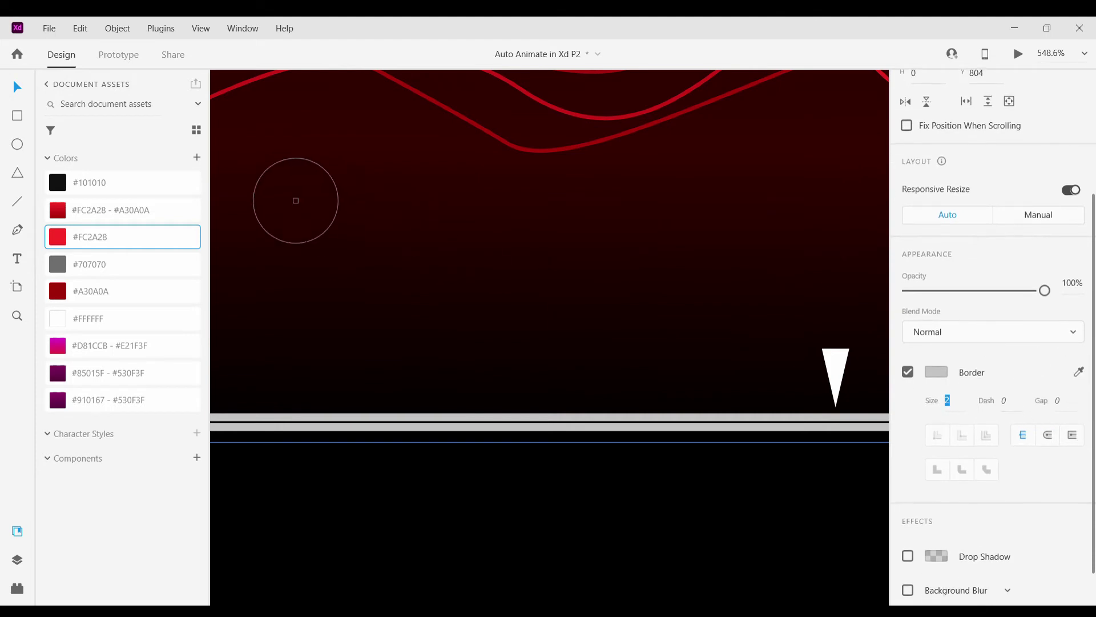
left_click(58, 211)
scroll(306, 420, "left", 2)
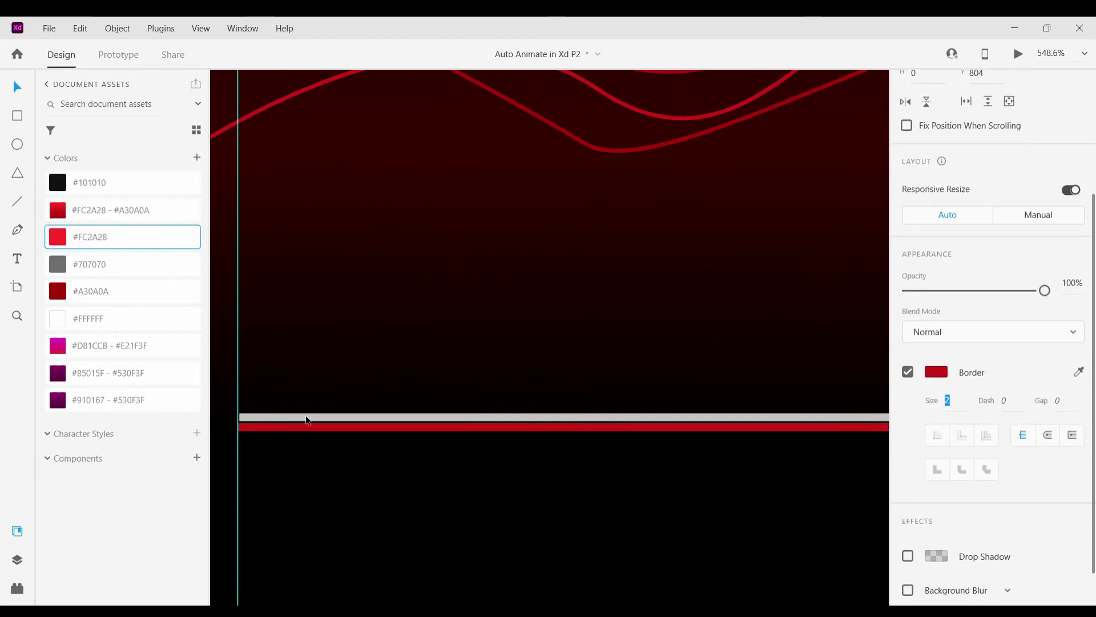
scroll(307, 421, "left", 2)
scroll(344, 423, "up", 3)
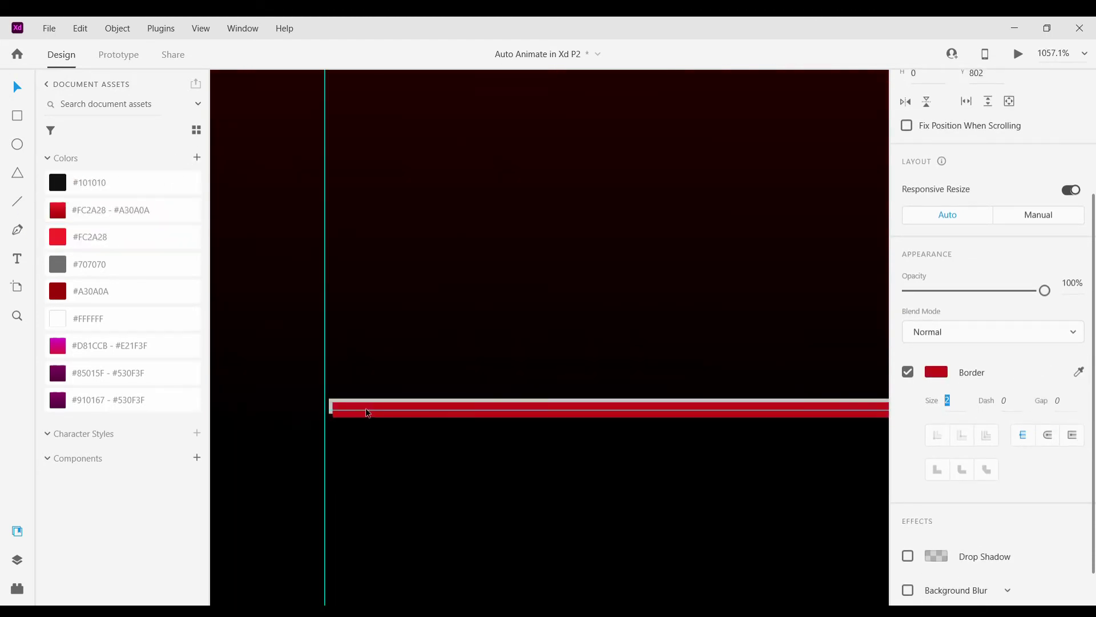
scroll(366, 411, "up", 6)
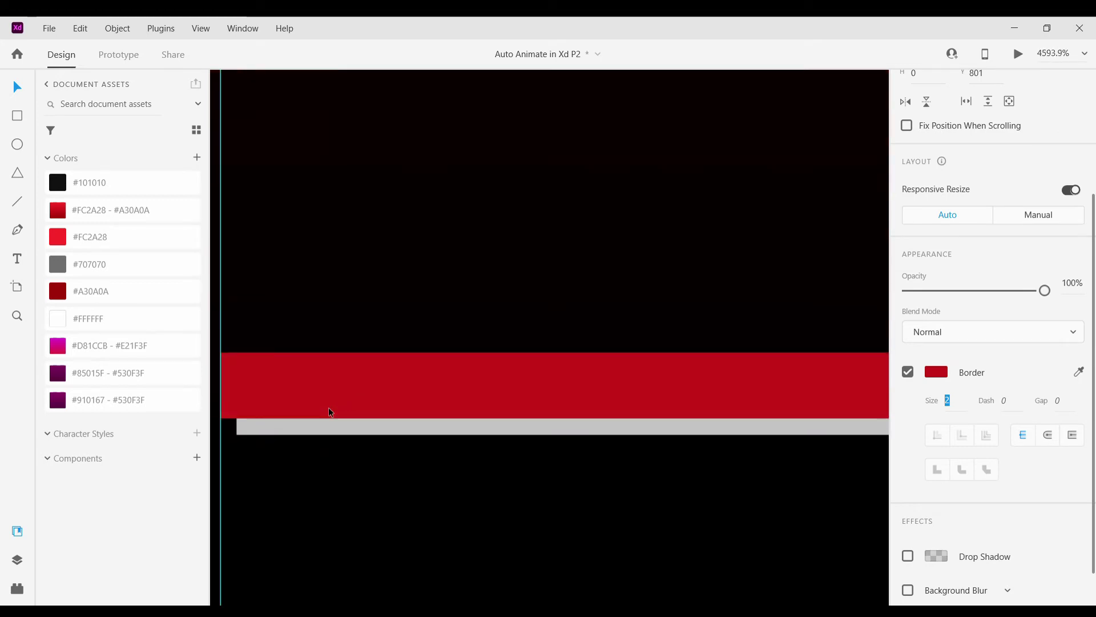
key("Down")
scroll(344, 400, "down", 8)
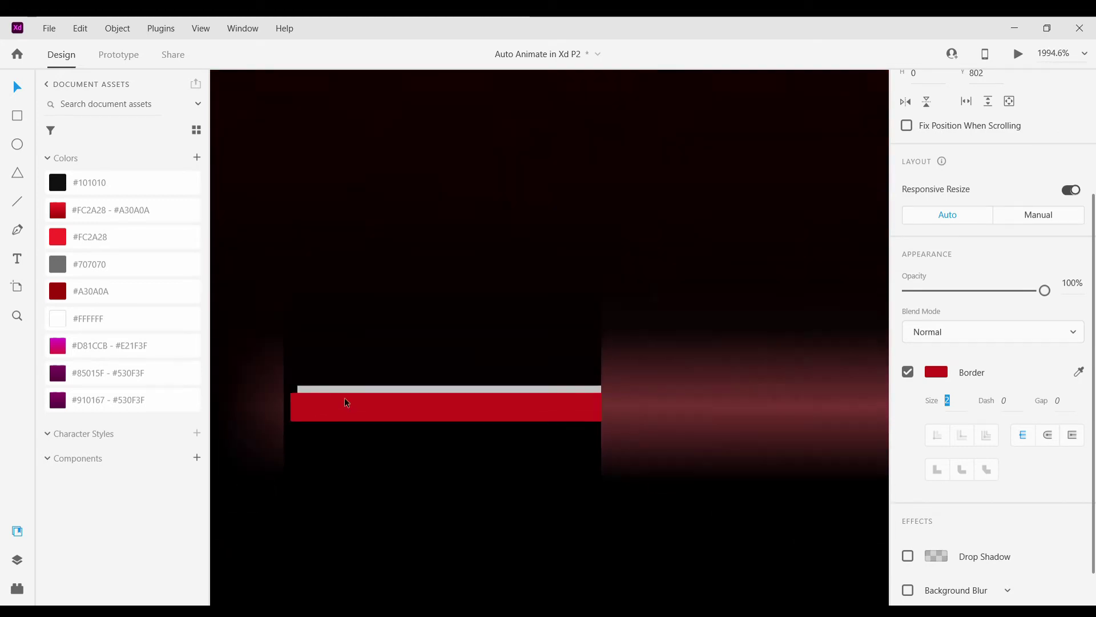
scroll(367, 415, "down", 4)
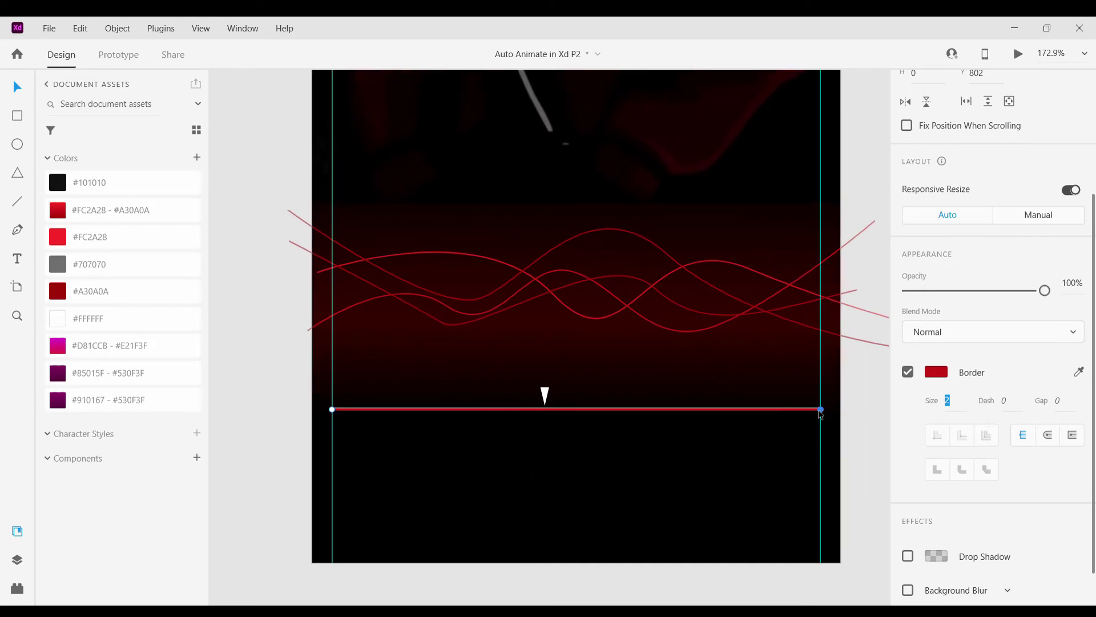
Shorten the red line so it ends beneath the triangle marker.
left_click_drag(820, 413, 557, 416)
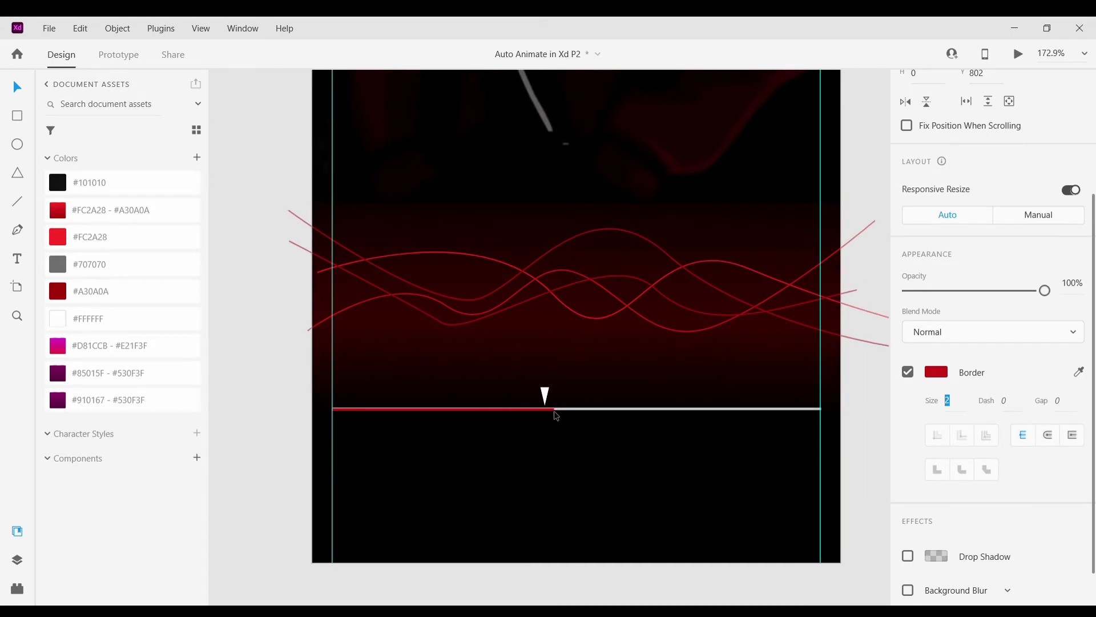
left_click(552, 433)
scroll(552, 434, "down", 7)
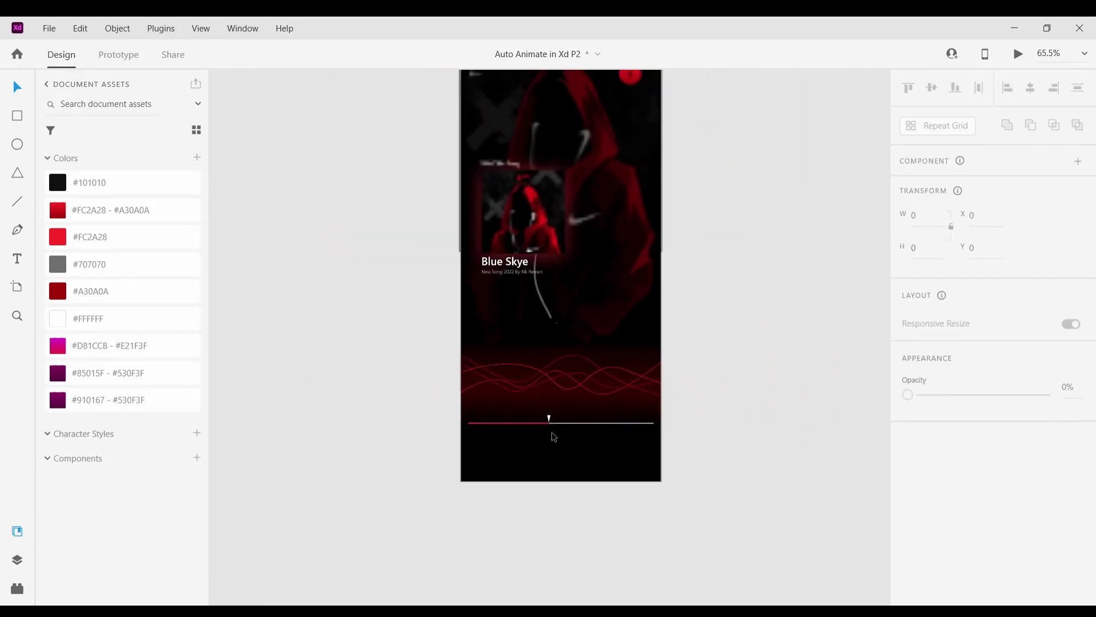
scroll(552, 434, "up", 4)
scroll(554, 438, "up", 6)
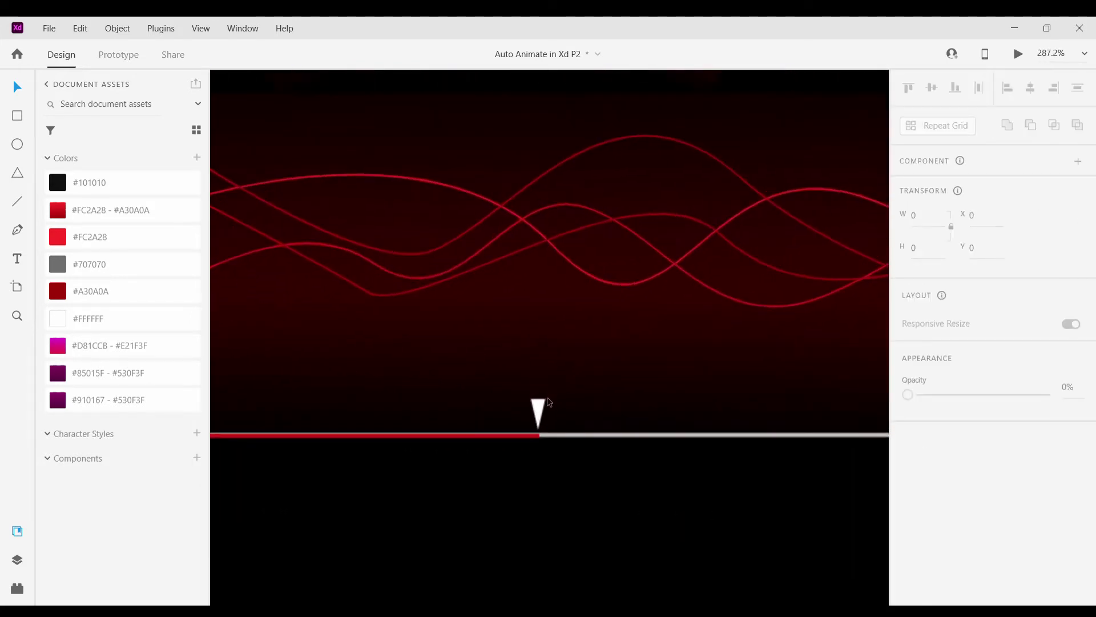
left_click(540, 407)
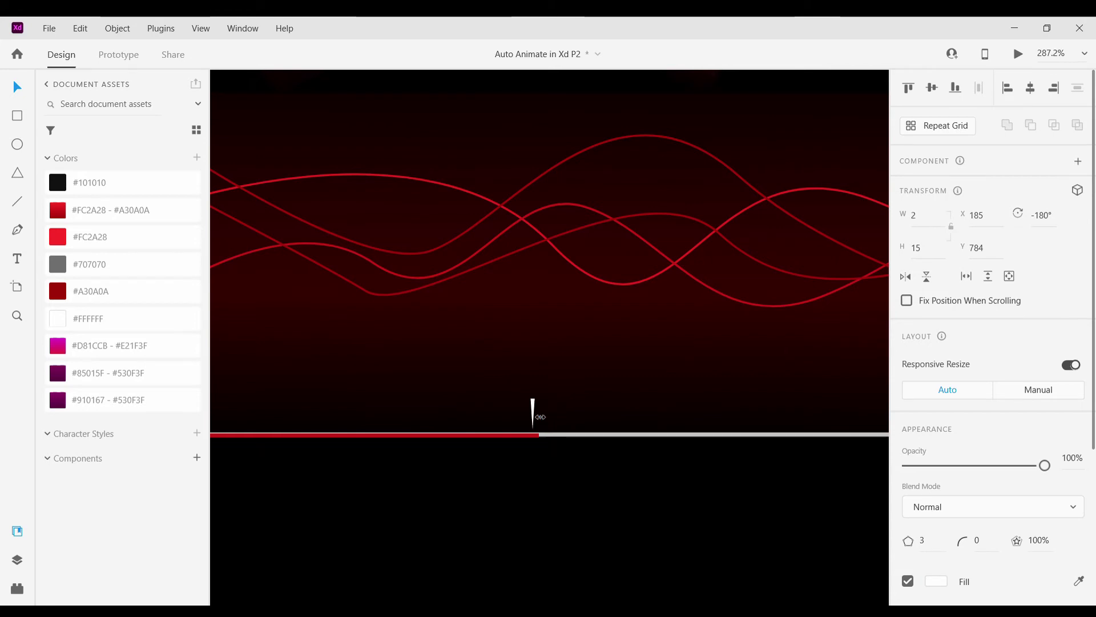
left_click(546, 412)
scroll(537, 415, "up", 6)
left_click_drag(525, 417, 533, 421)
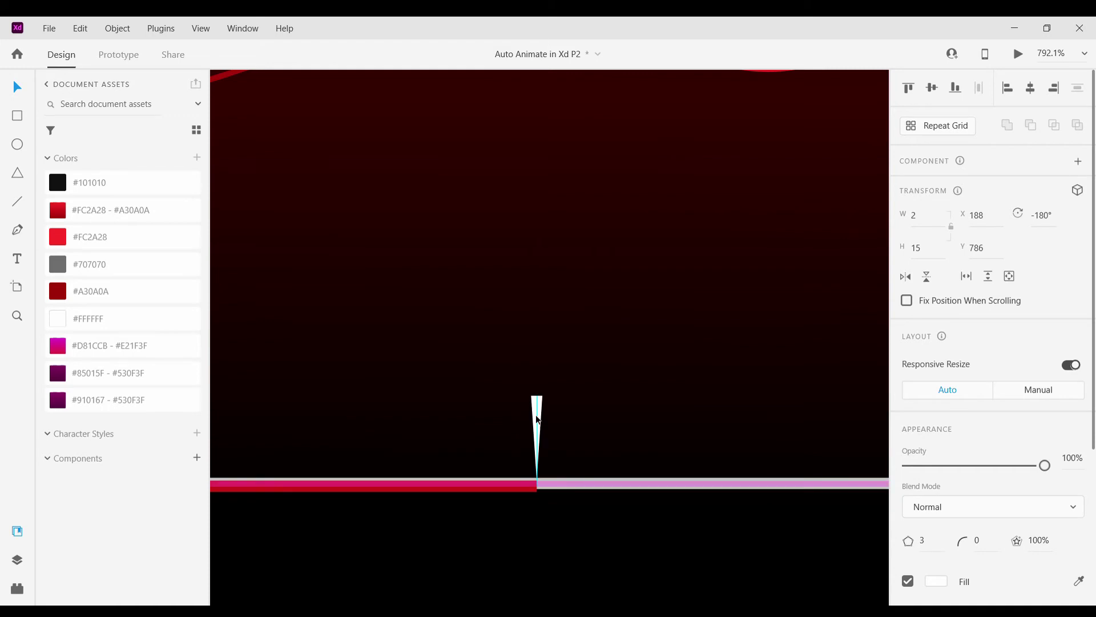
left_click(528, 487)
scroll(540, 483, "up", 5)
key("Up")
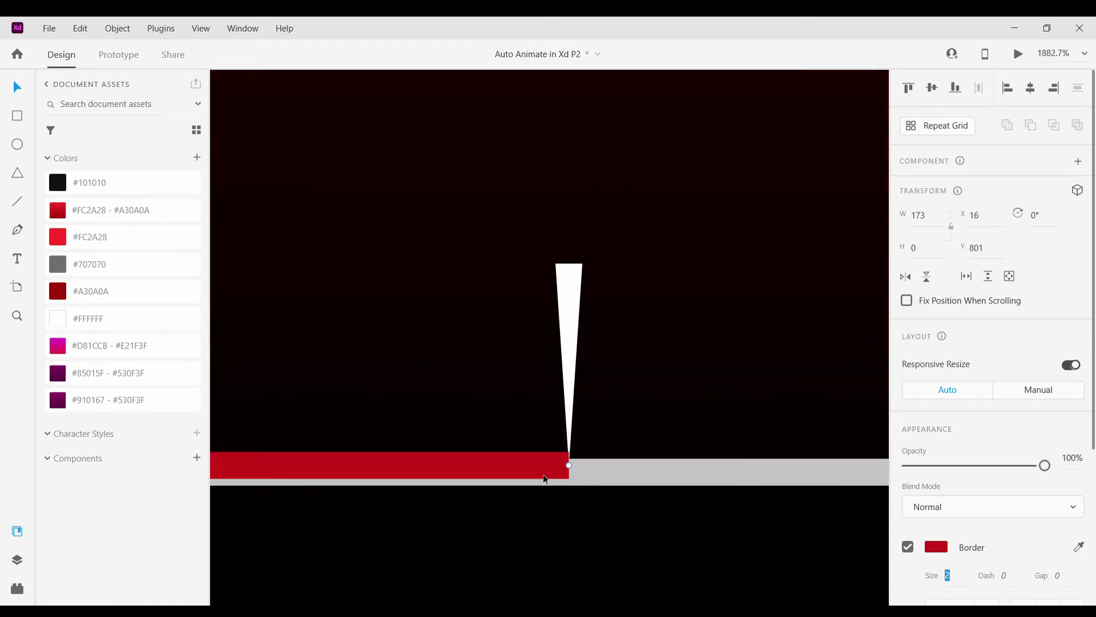
key("Down")
scroll(513, 478, "down", 8)
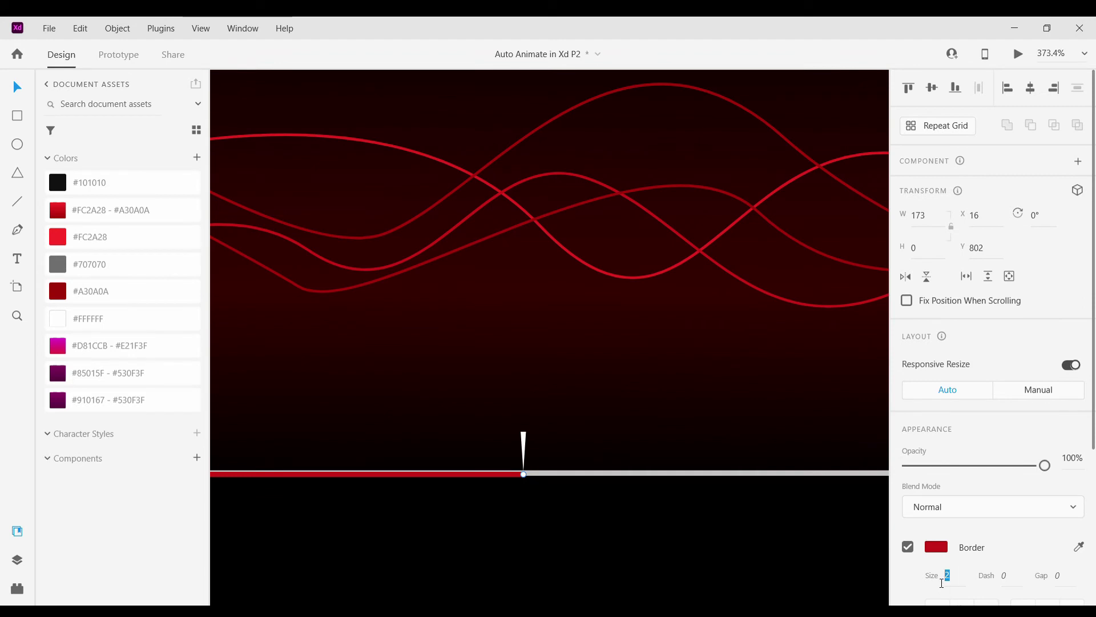
key("Up")
scroll(480, 468, "up", 7)
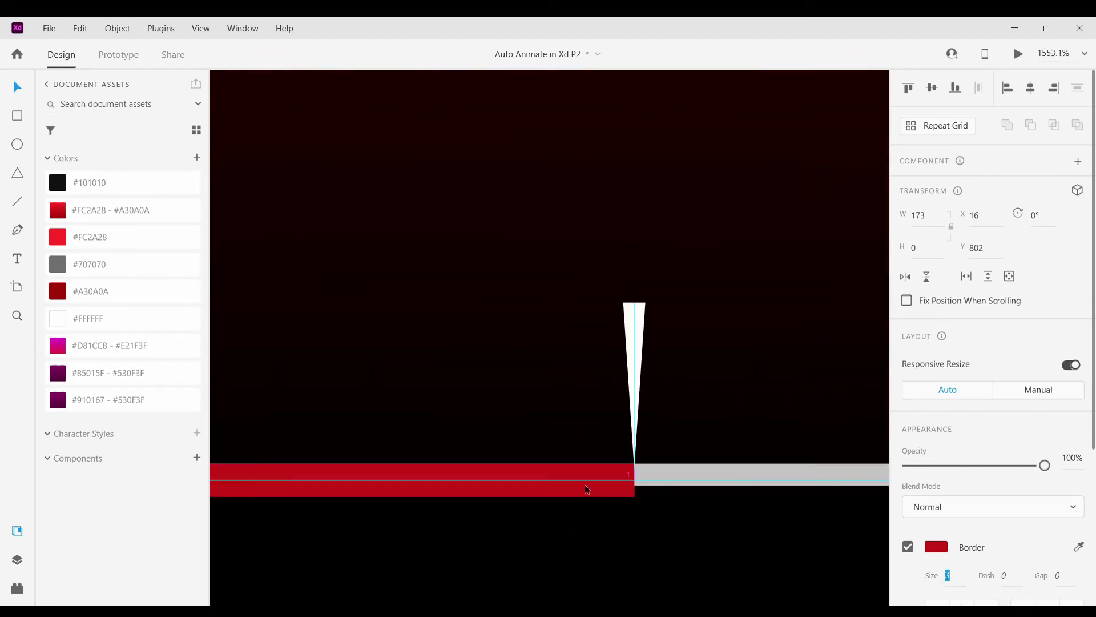
left_click_drag(584, 485, 594, 474)
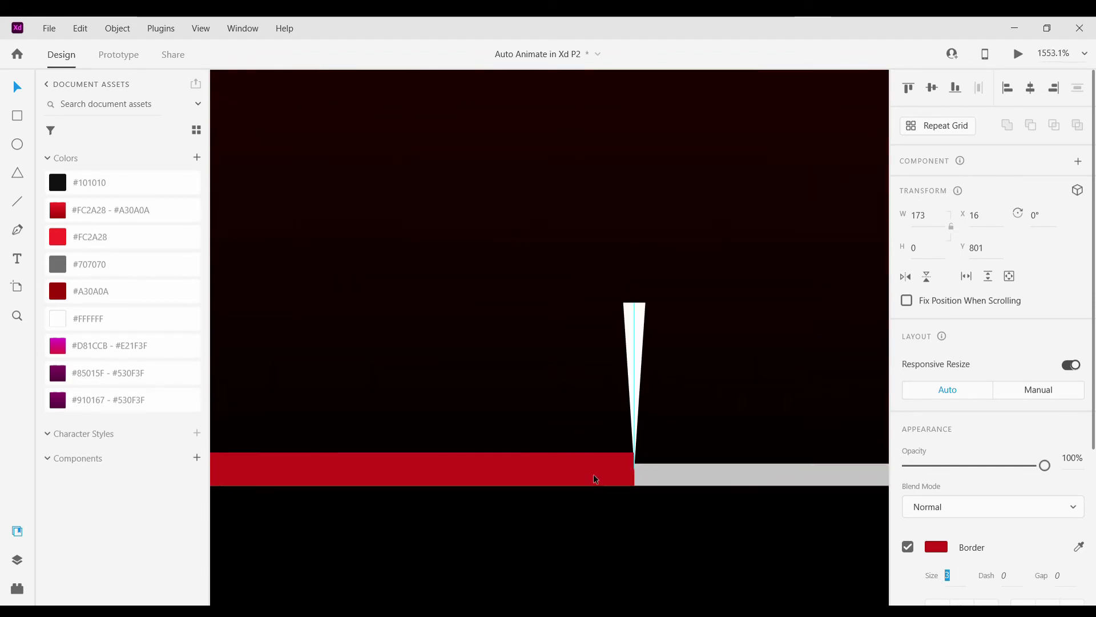
scroll(594, 477, "down", 12)
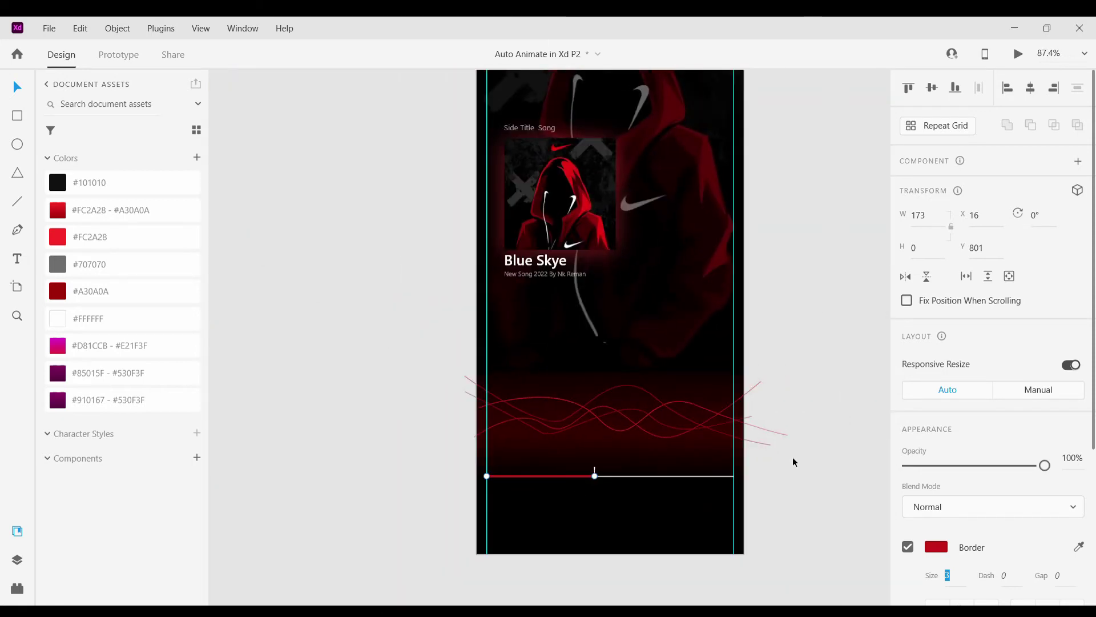
left_click(796, 451)
scroll(793, 451, "right", 1)
scroll(594, 448, "up", 2)
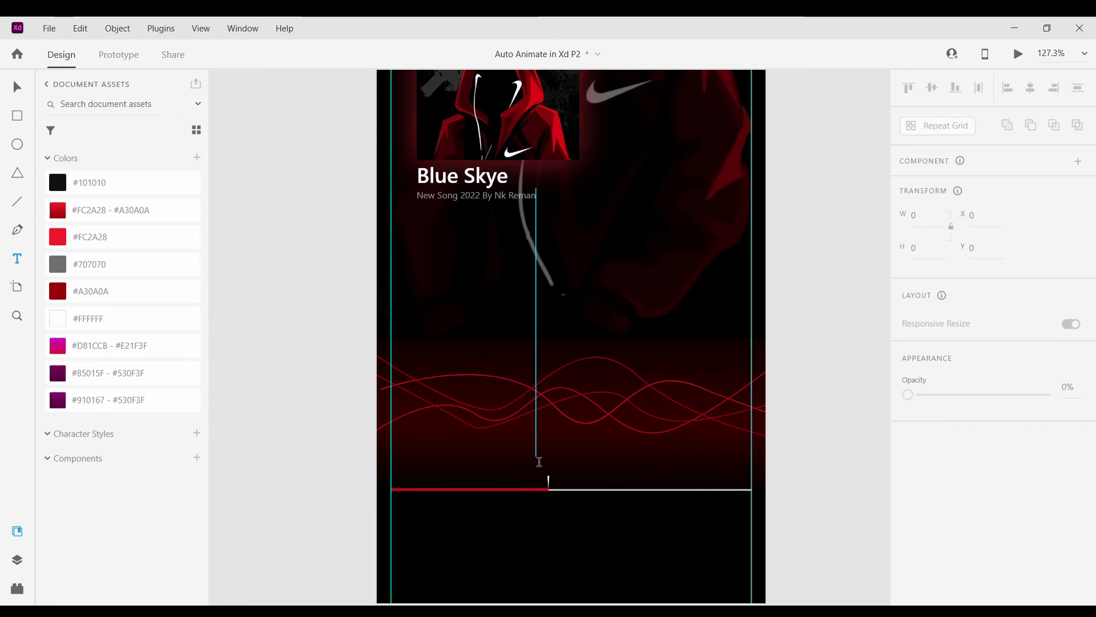
left_click(539, 460)
scroll(992, 337, "down", 4)
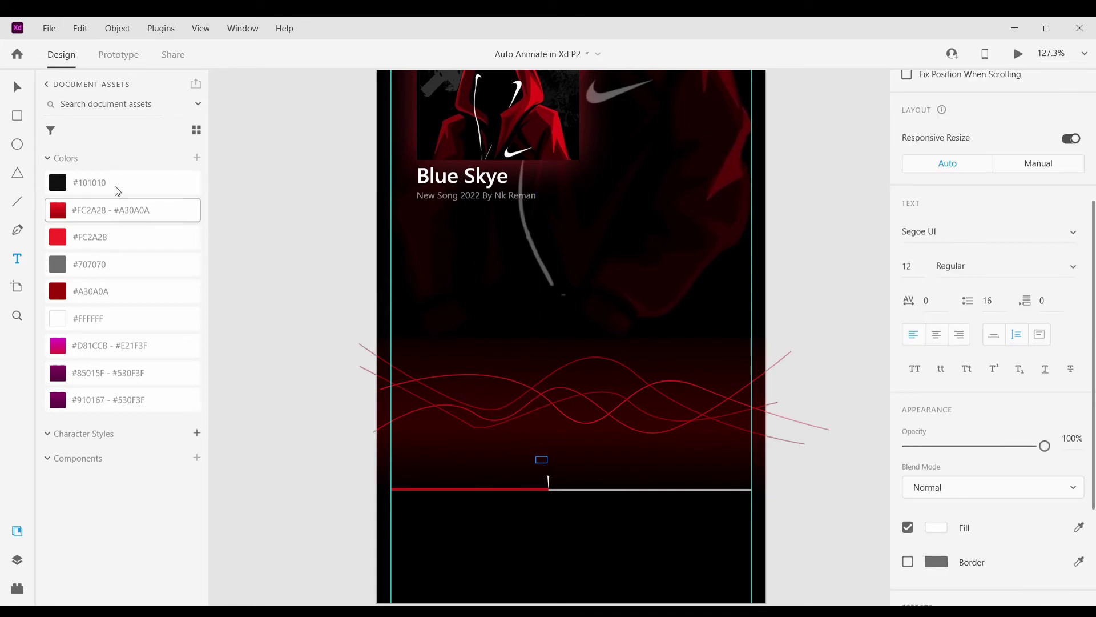
left_click(17, 87)
scroll(522, 444, "up", 3)
scroll(553, 465, "up", 1)
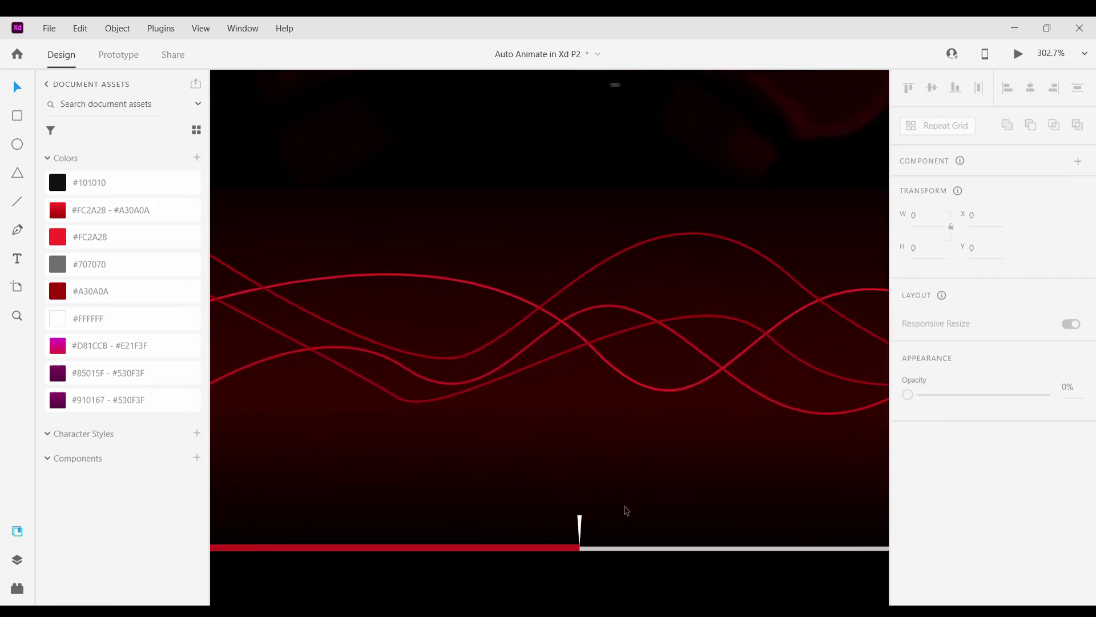
left_click(761, 554)
scroll(761, 554, "down", 3)
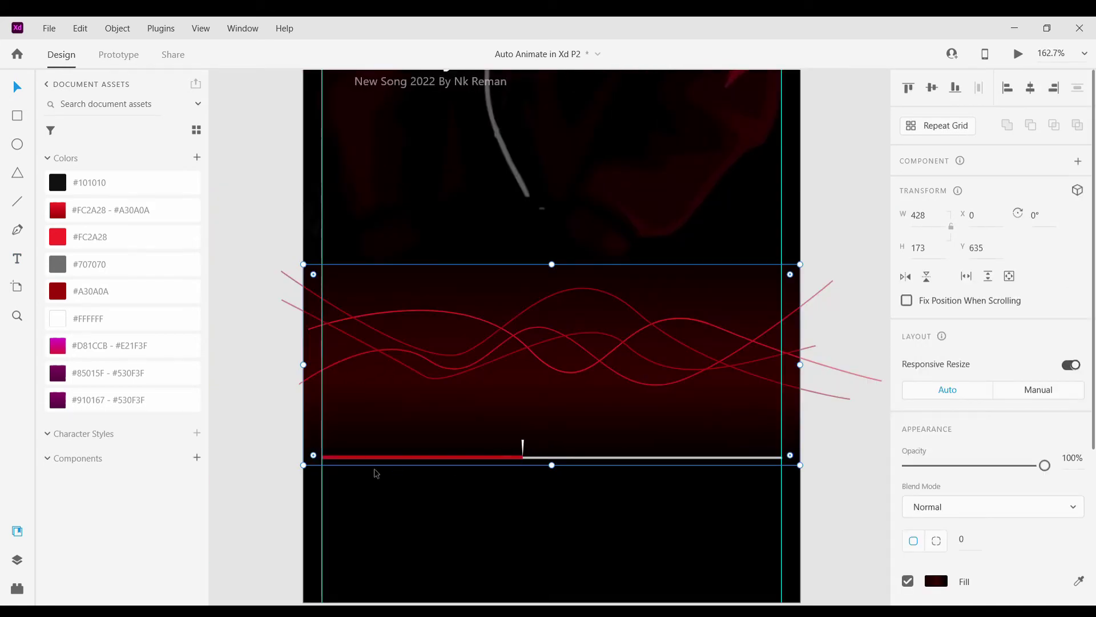
left_click(523, 450)
scroll(522, 450, "up", 6)
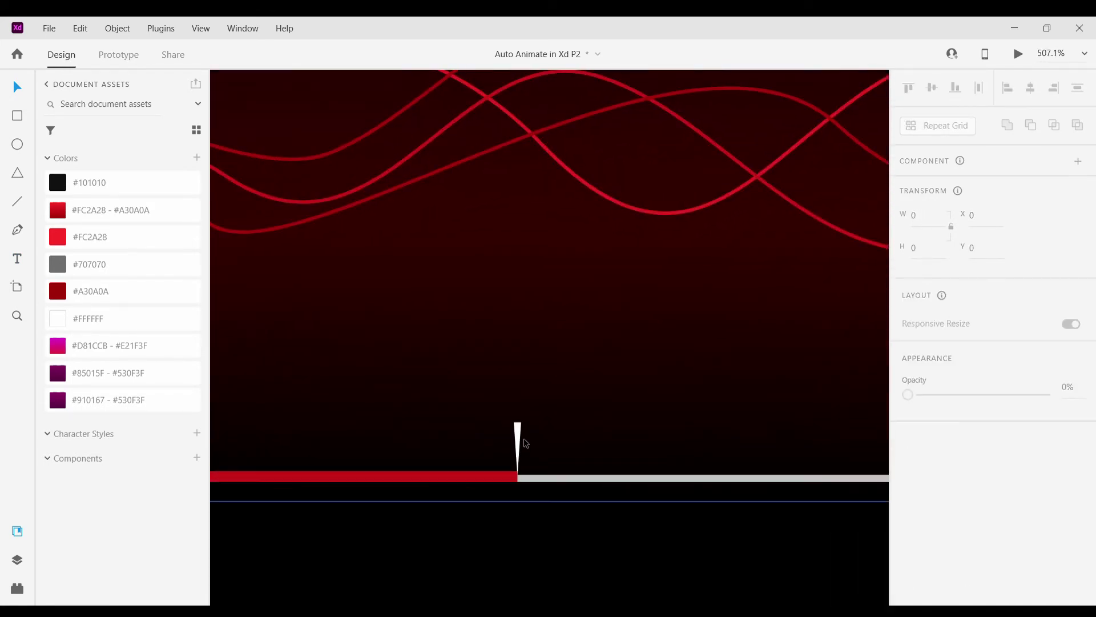
left_click(518, 437)
scroll(355, 337, "up", 2)
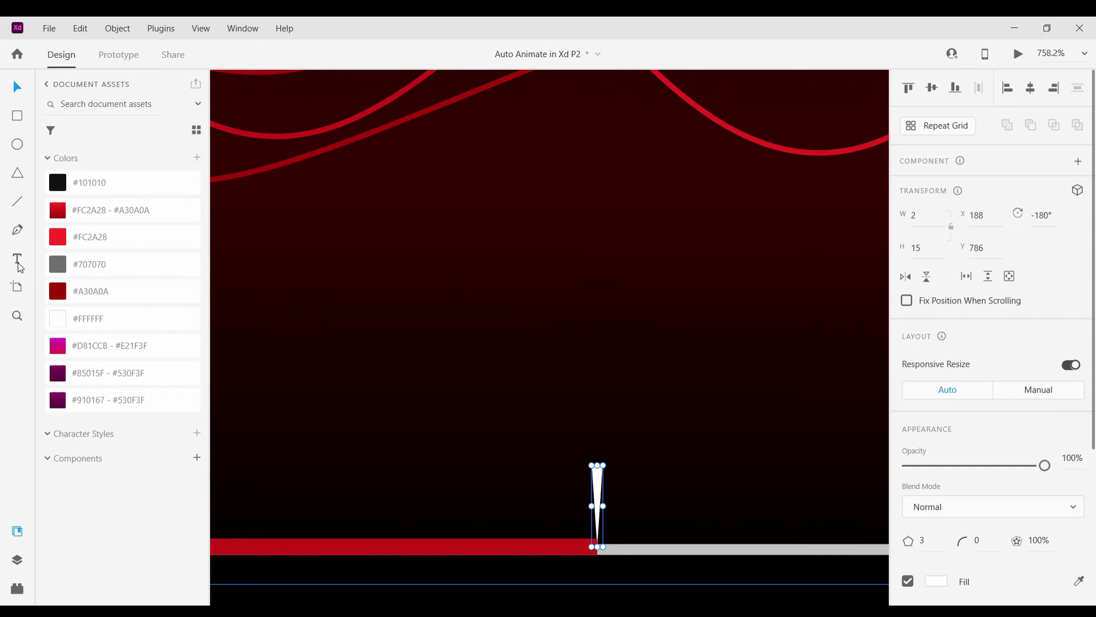
Add a '2X' text label above the needle, set to Auto Width.
left_click(17, 260)
scroll(571, 399, "up", 2)
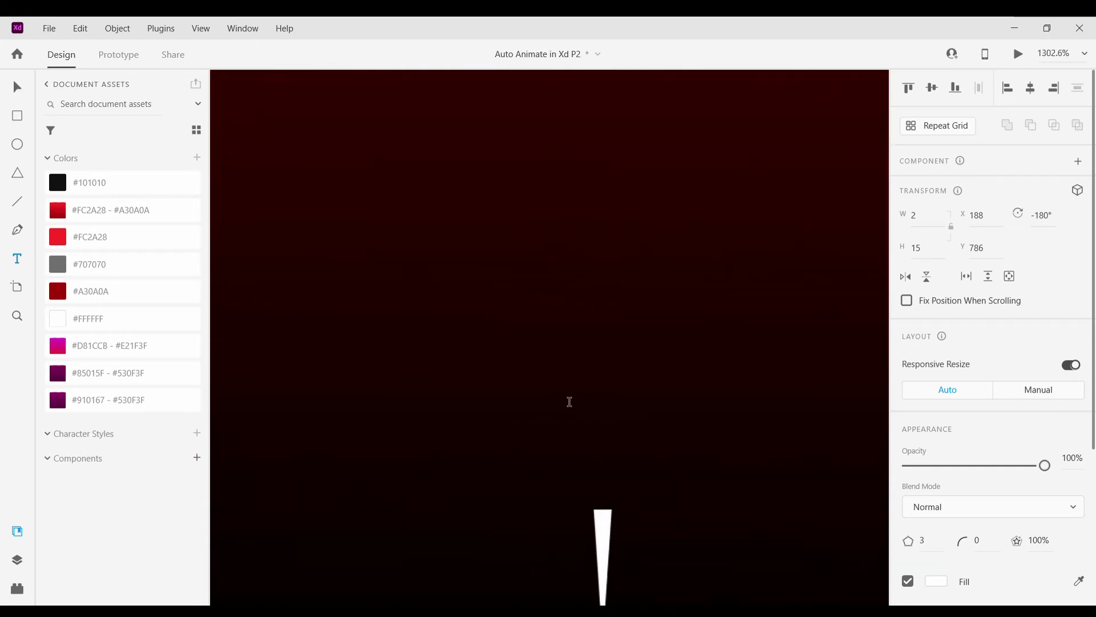
left_click_drag(564, 402, 654, 462)
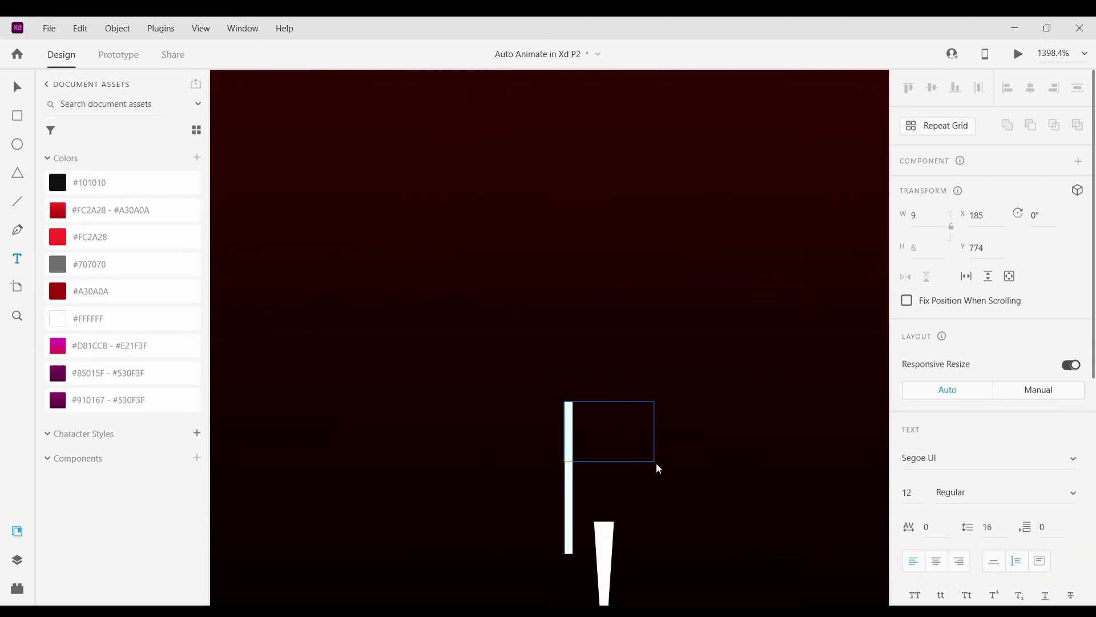
type("2X")
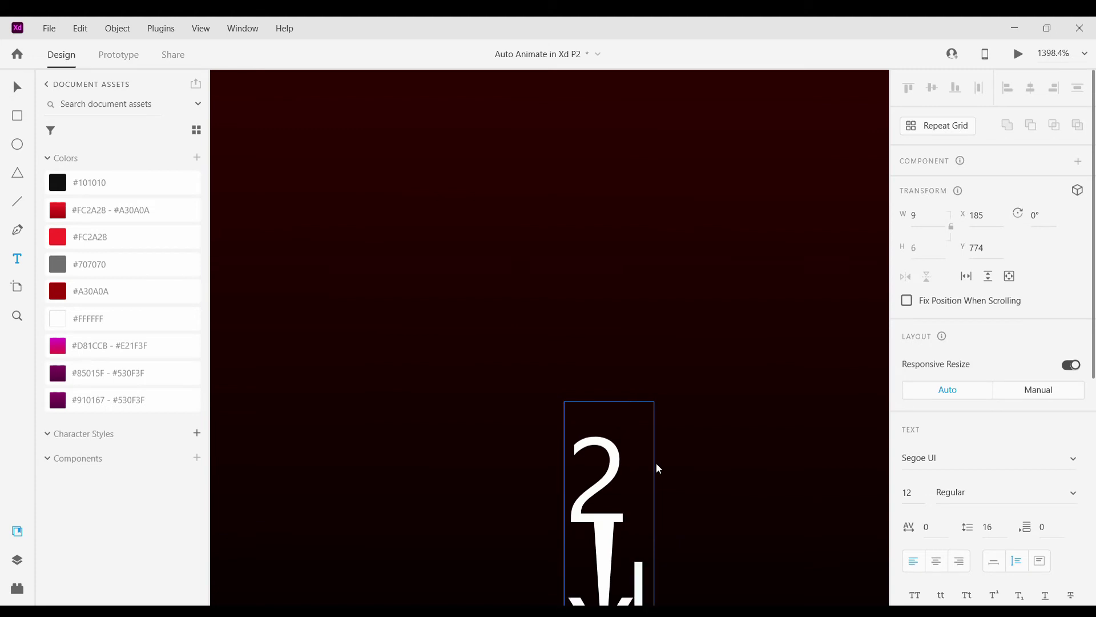
left_click(17, 91)
scroll(259, 121, "down", 2)
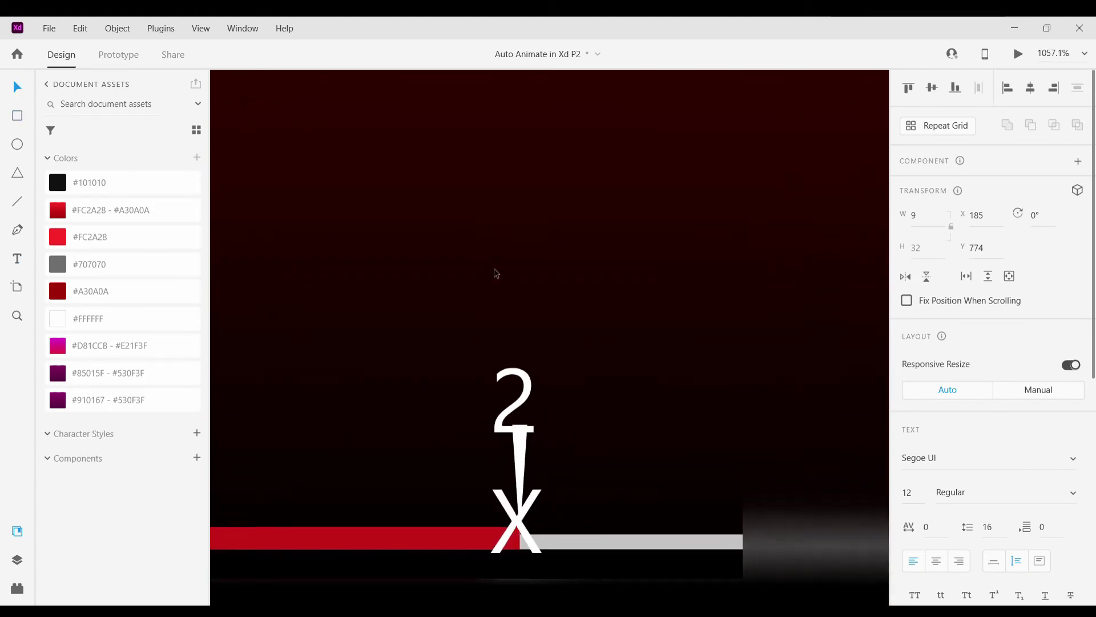
scroll(531, 394, "down", 1)
left_click_drag(558, 407, 625, 378)
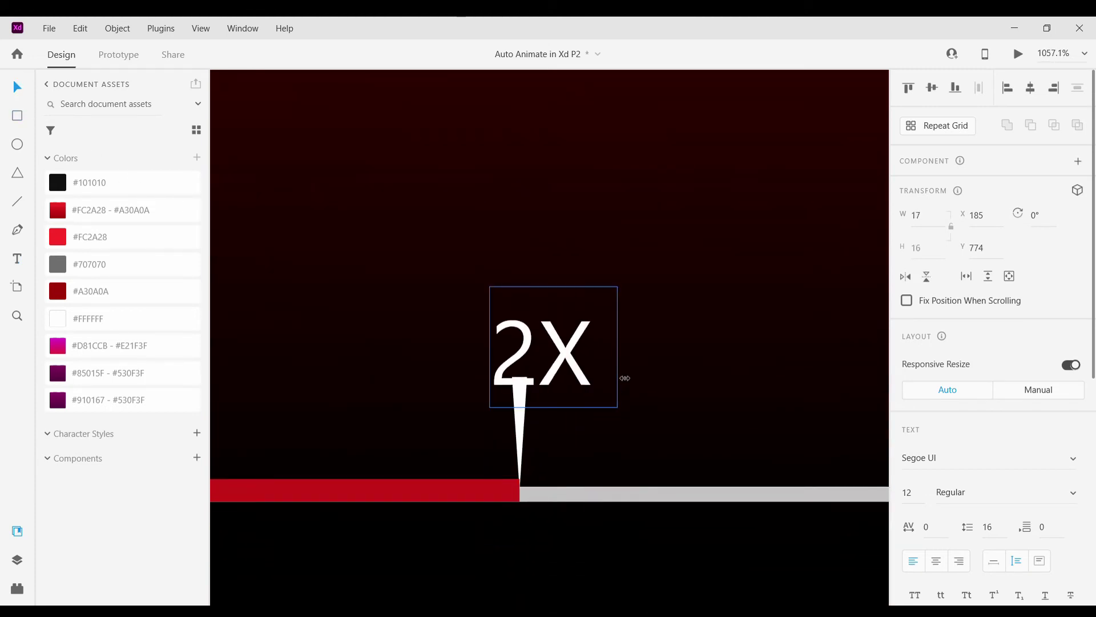
left_click(994, 561)
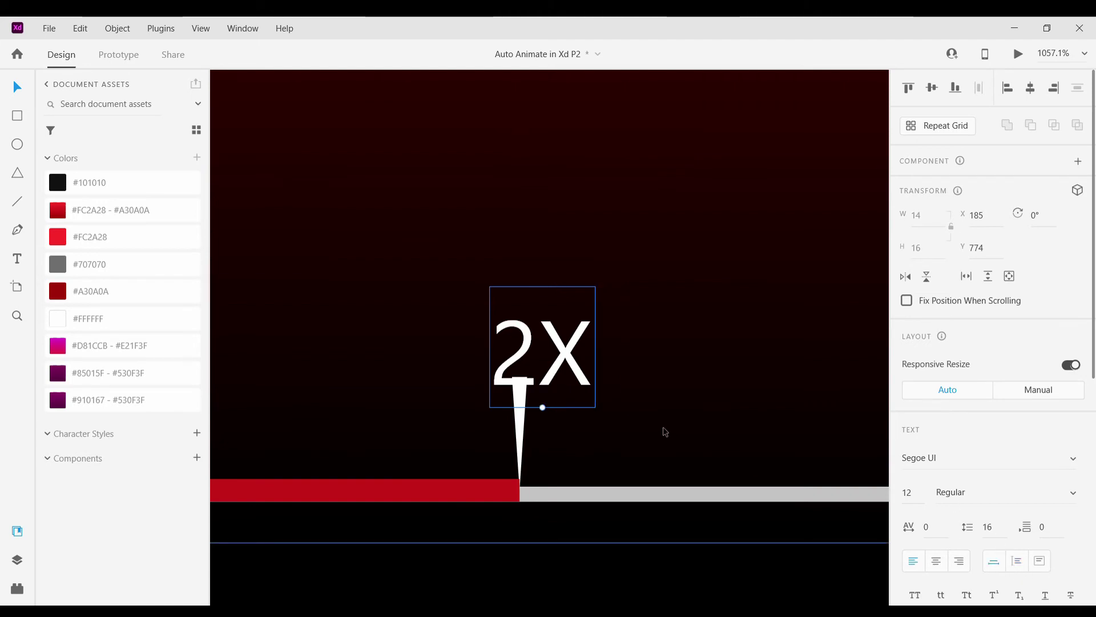
left_click_drag(560, 359, 537, 334)
left_click(645, 326)
Set the 2X label's font size to 10 and centre it over the needle.
scroll(647, 327, "down", 4)
scroll(648, 327, "down", 5)
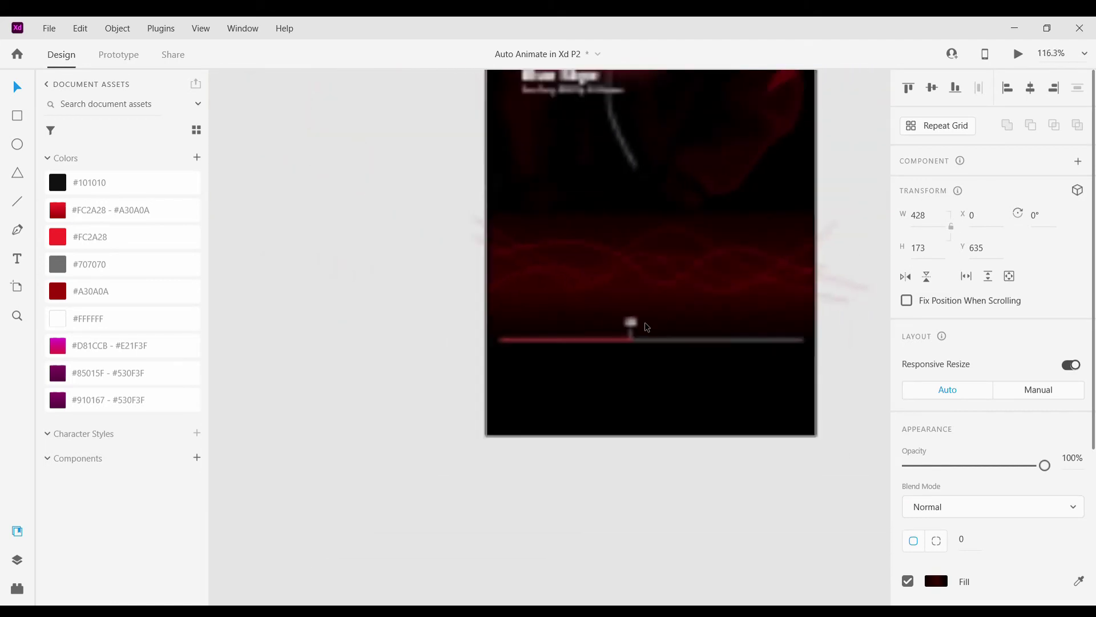
scroll(618, 397, "up", 4)
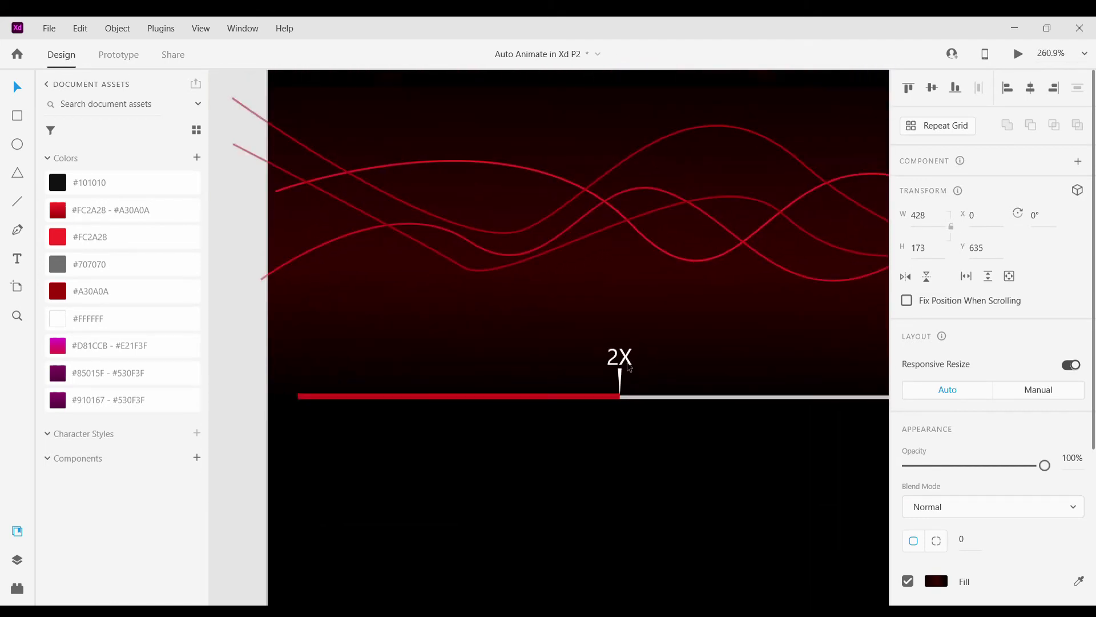
left_click(620, 357)
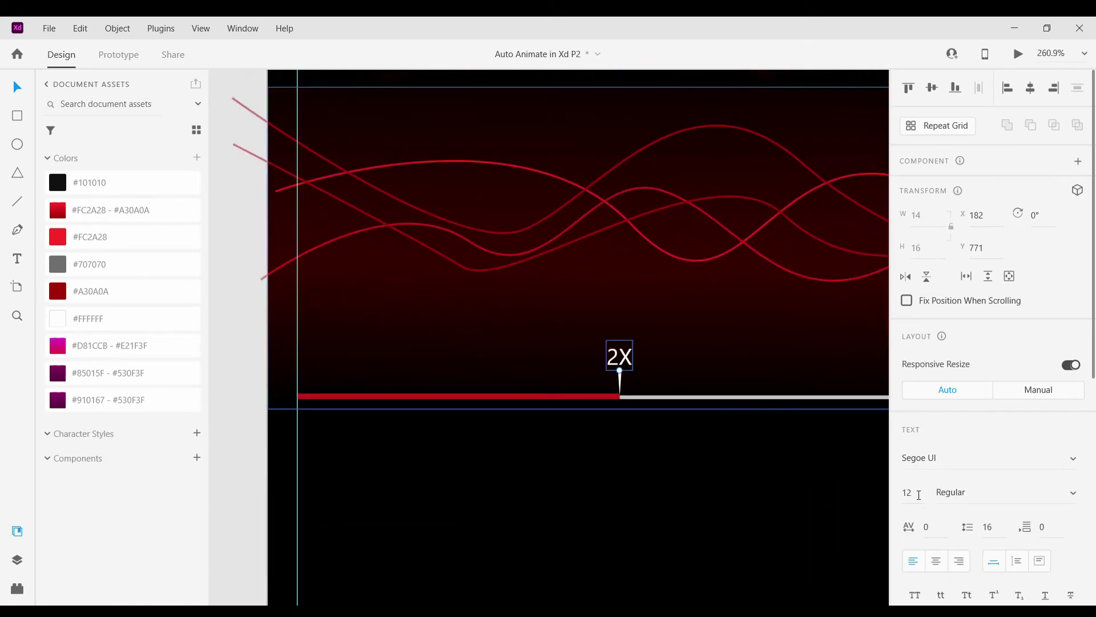
type("10")
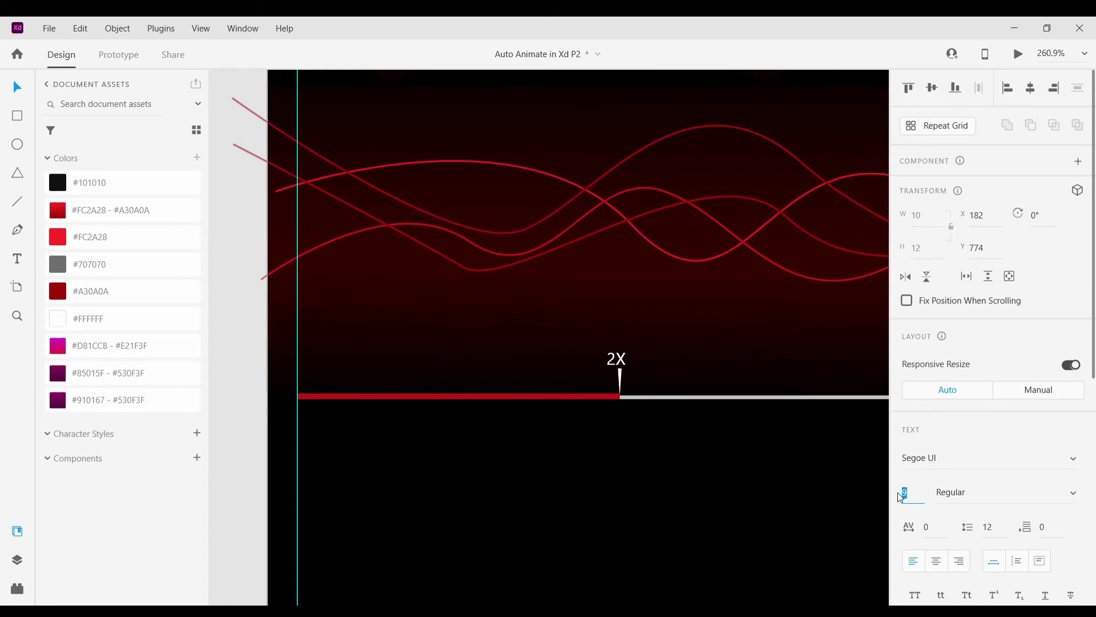
scroll(634, 353, "up", 4)
left_click_drag(588, 373, 597, 368)
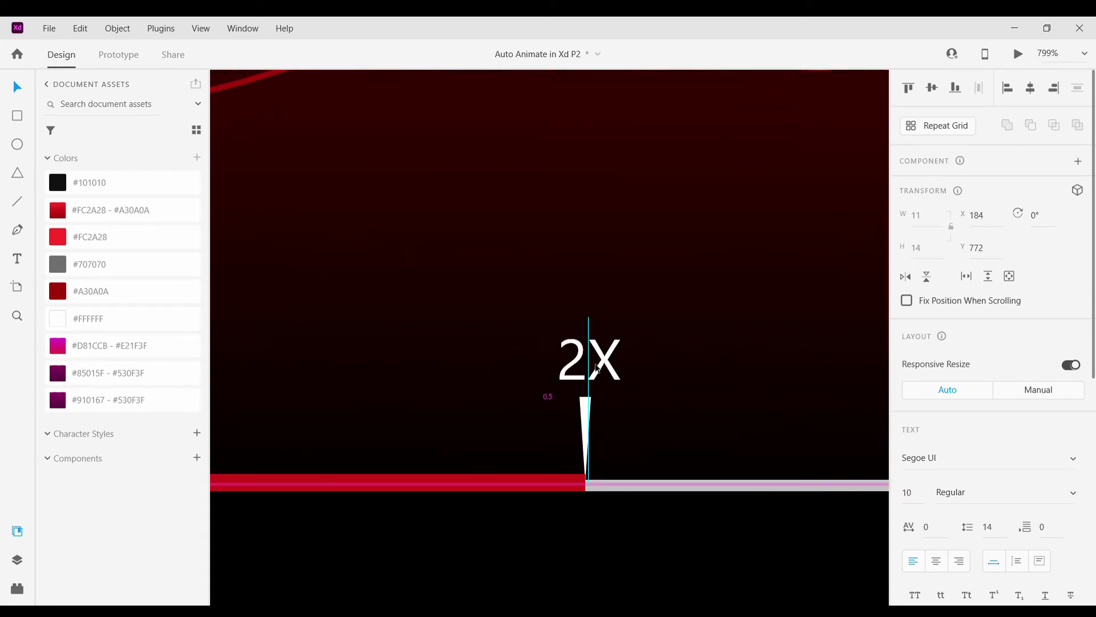
left_click(691, 368)
scroll(691, 367, "down", 8)
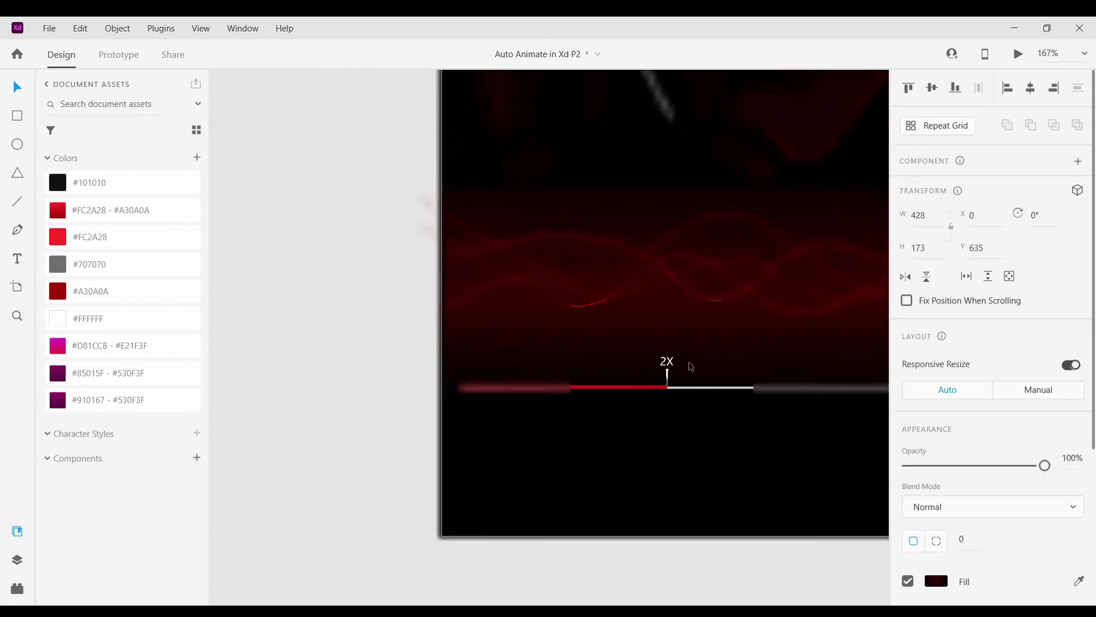
scroll(691, 366, "down", 1)
left_click(837, 360)
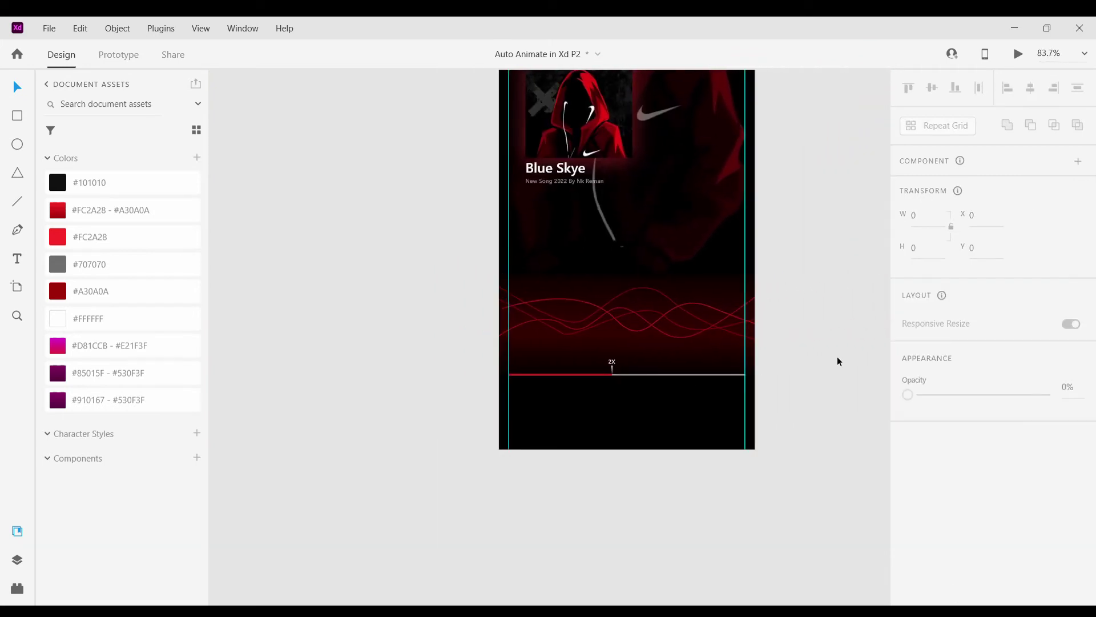
scroll(831, 362, "up", 2)
scroll(310, 277, "down", 1)
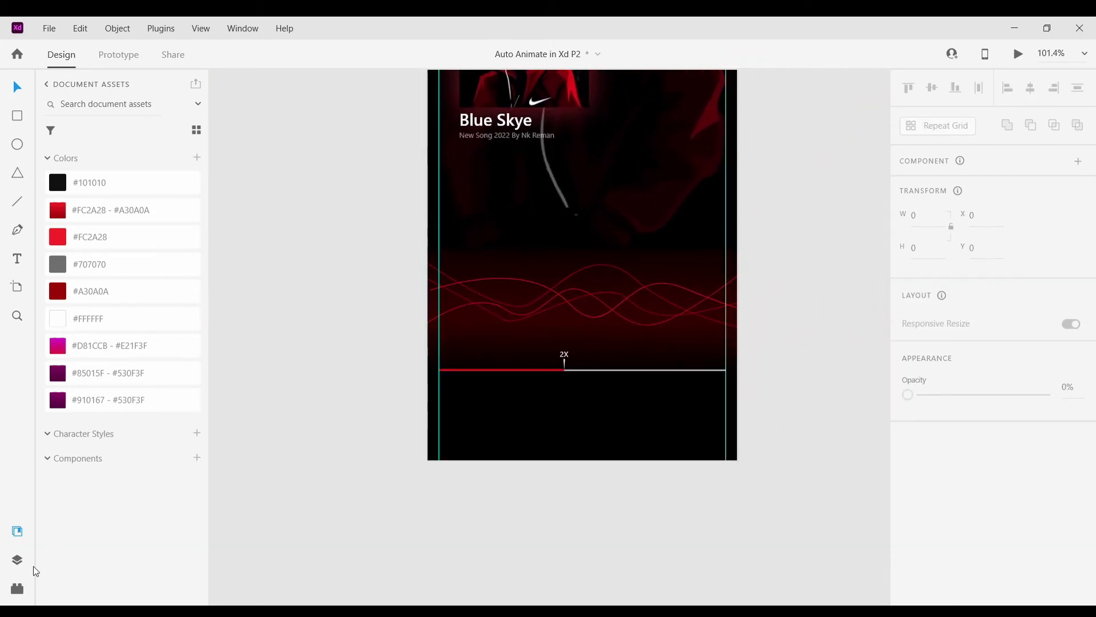
Insert the ios-arrow-back icon from Icons 4 Design by searching 'back'.
left_click(18, 587)
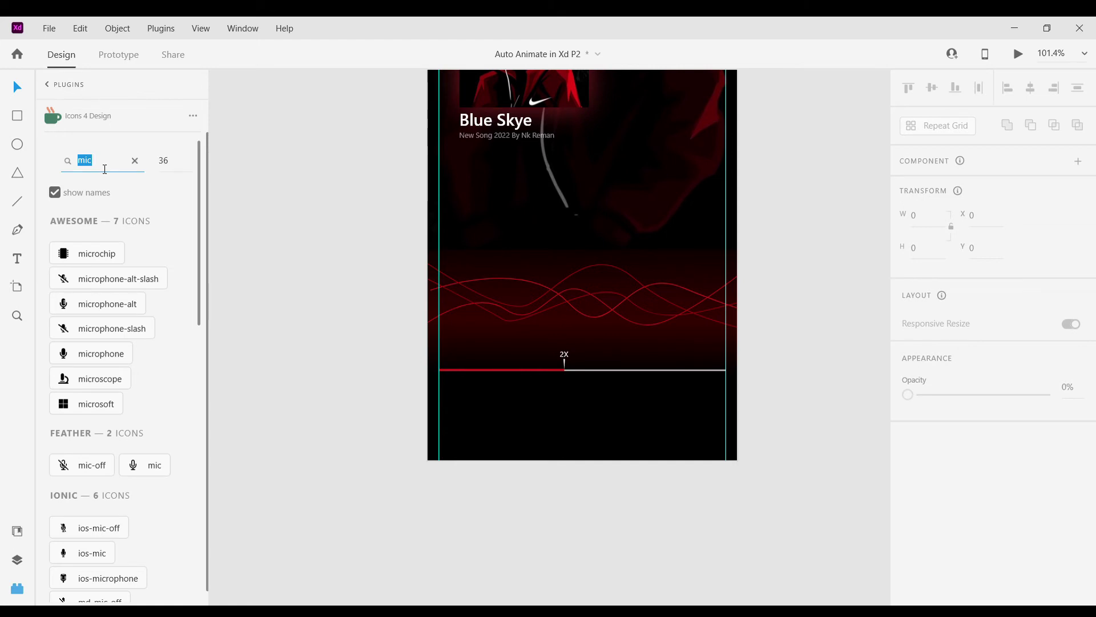
type("back")
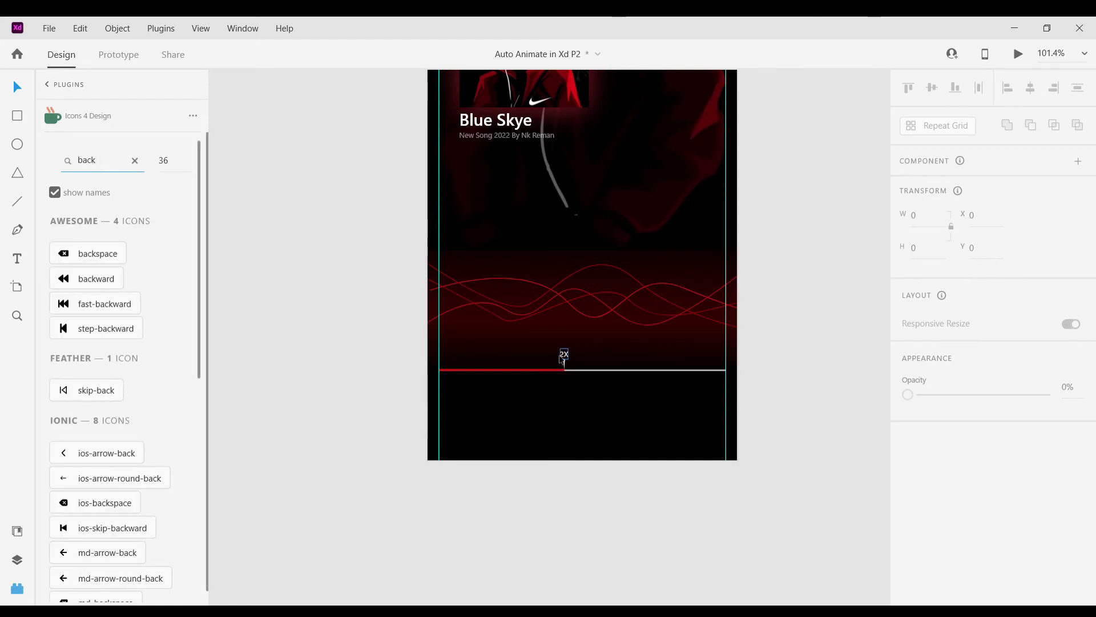
left_click(67, 454)
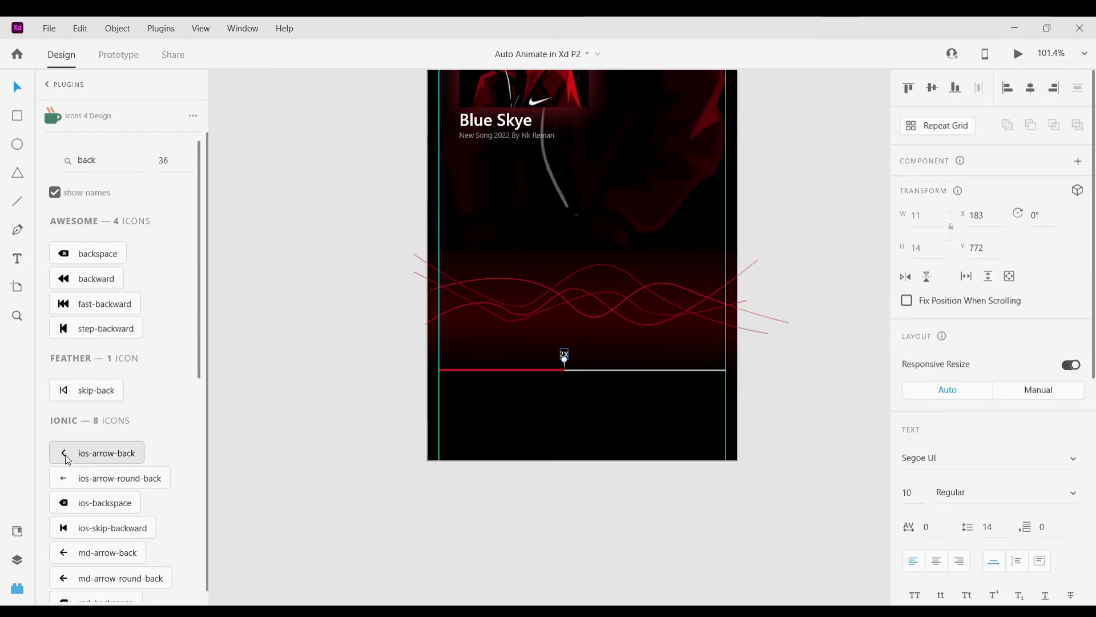
scroll(543, 350, "up", 5)
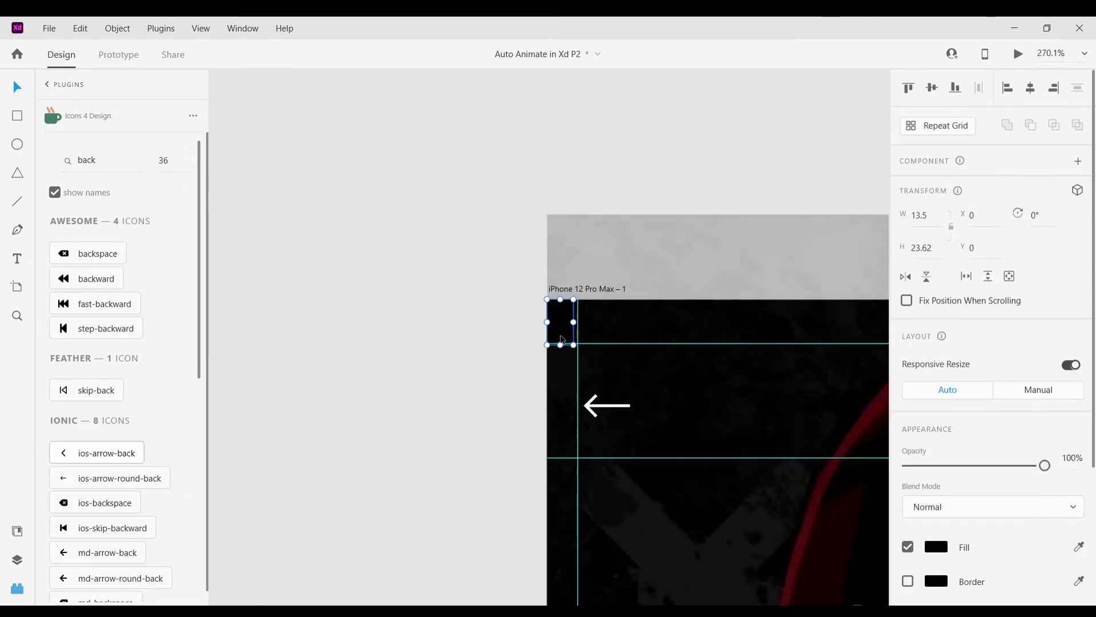
left_click_drag(563, 336, 382, 492)
Move the back chevron below the progress bar's left end.
scroll(110, 521, "down", 5)
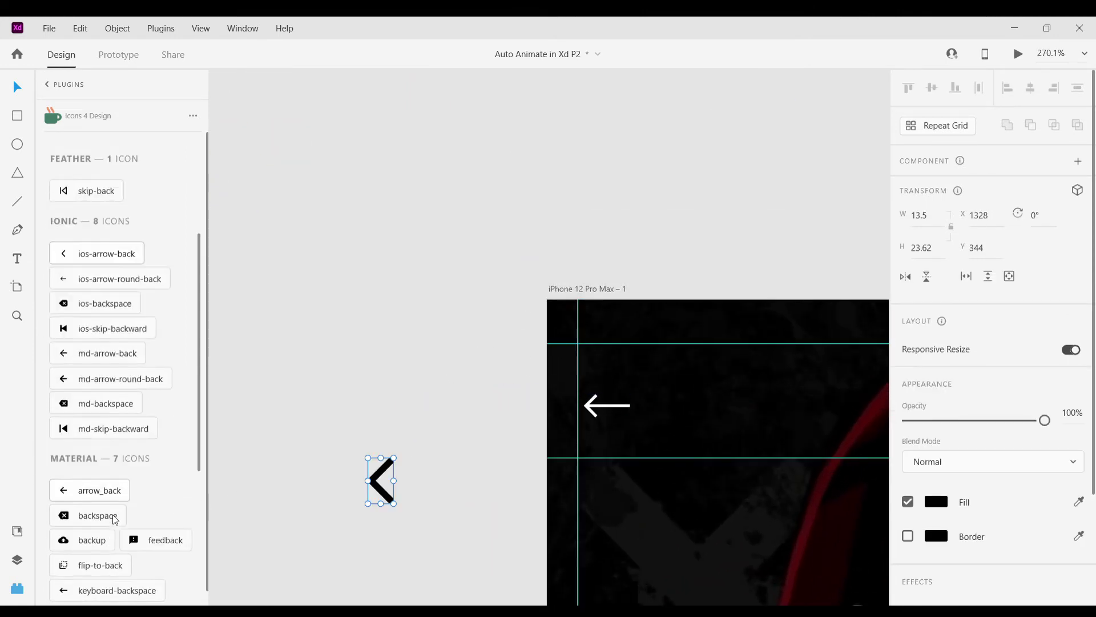
scroll(114, 521, "down", 4)
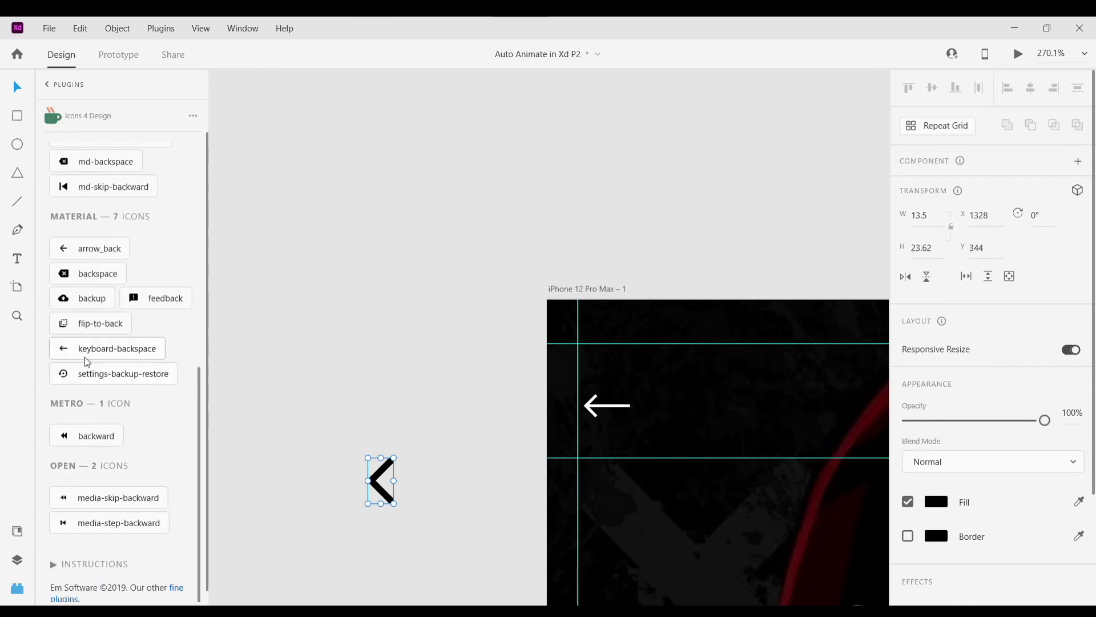
scroll(91, 377, "up", 1)
scroll(93, 383, "up", 4)
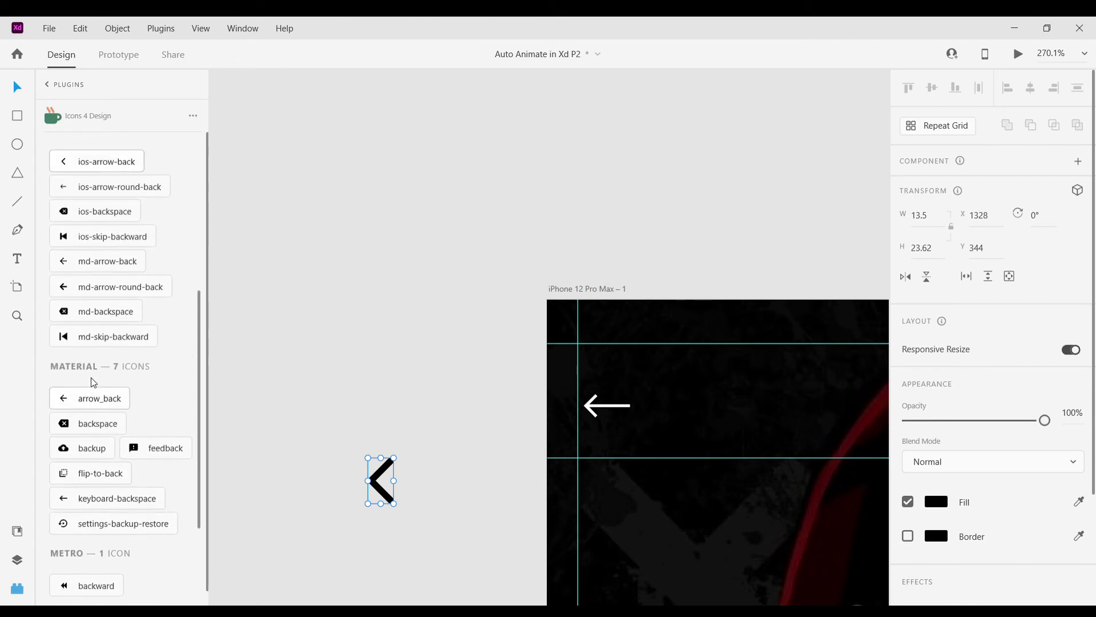
scroll(93, 383, "up", 4)
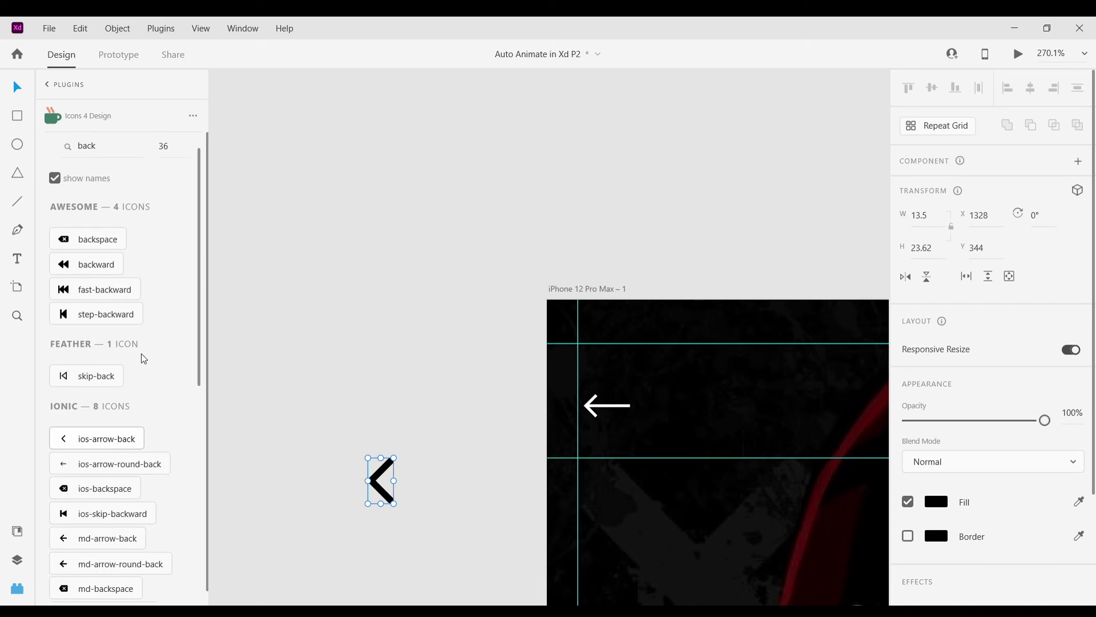
scroll(377, 469, "down", 5)
left_click_drag(378, 479, 482, 397)
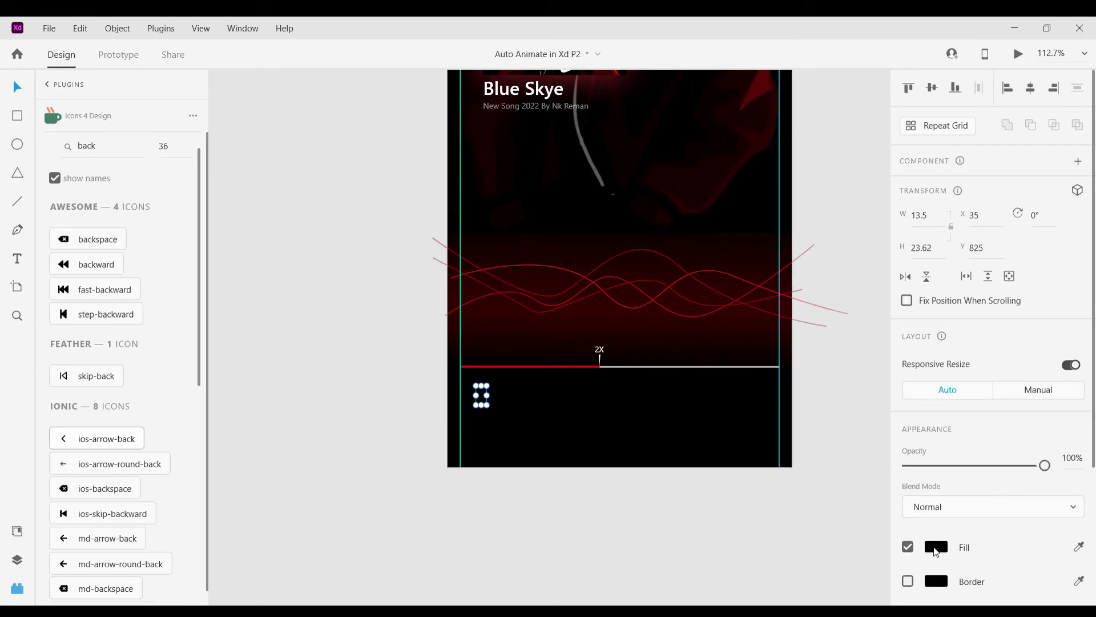
Colour the chevron light grey #E8E8E8 and shrink it to a small size.
left_click(937, 547)
left_click(724, 409)
scroll(463, 437, "up", 6)
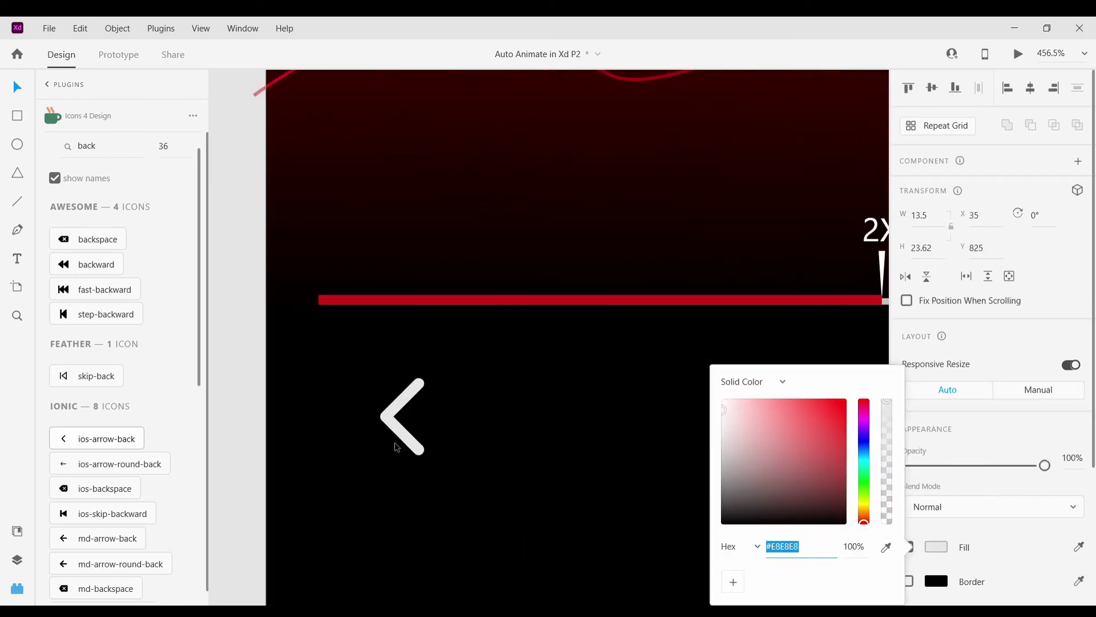
left_click(397, 447)
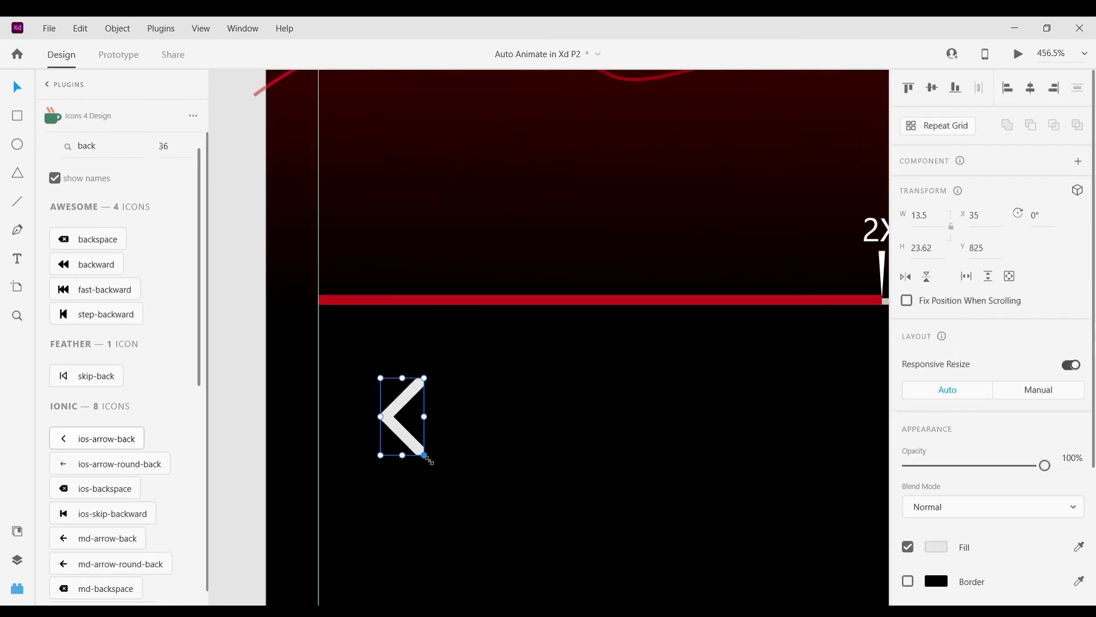
left_click_drag(428, 460, 349, 400)
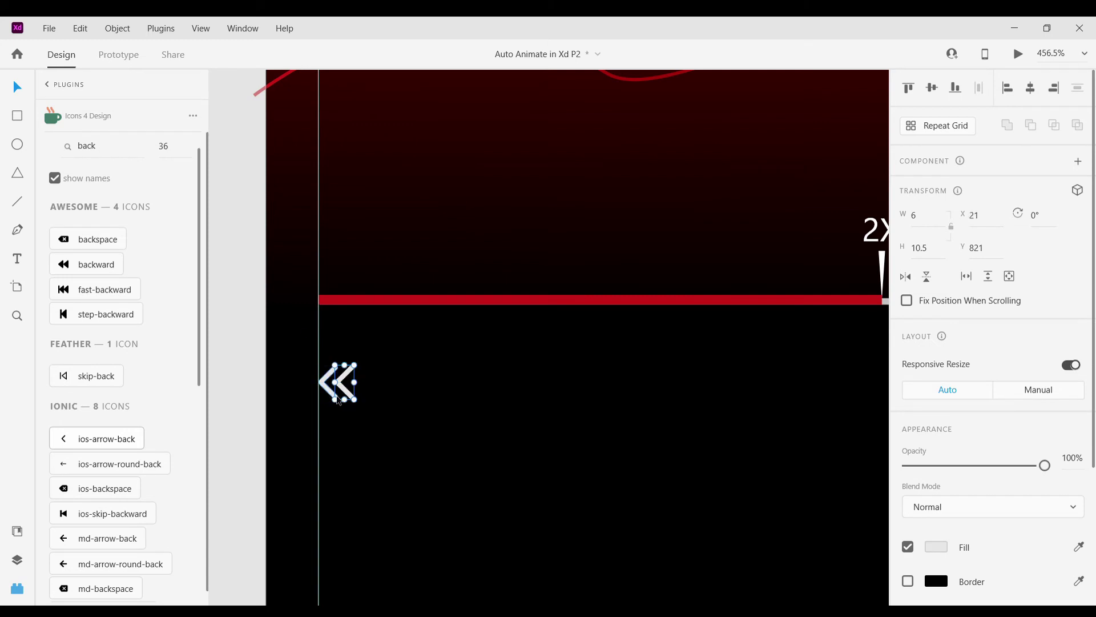
Fade the left chevron to 55% opacity and place another chevron copy further right.
left_click(331, 394)
left_click_drag(1045, 466, 984, 466)
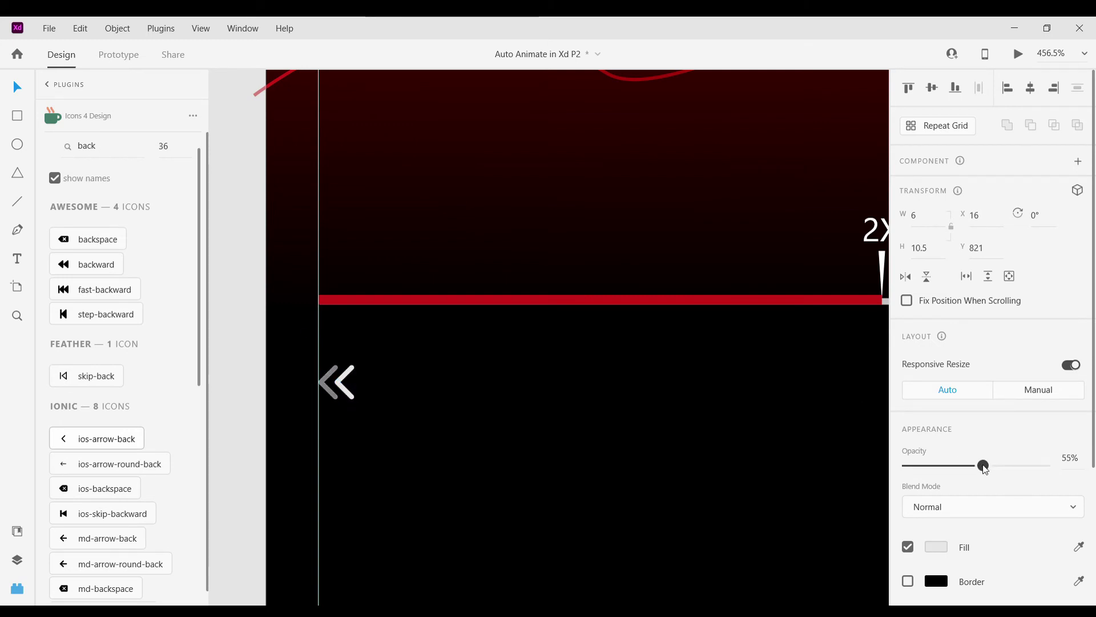
scroll(399, 394, "down", 5)
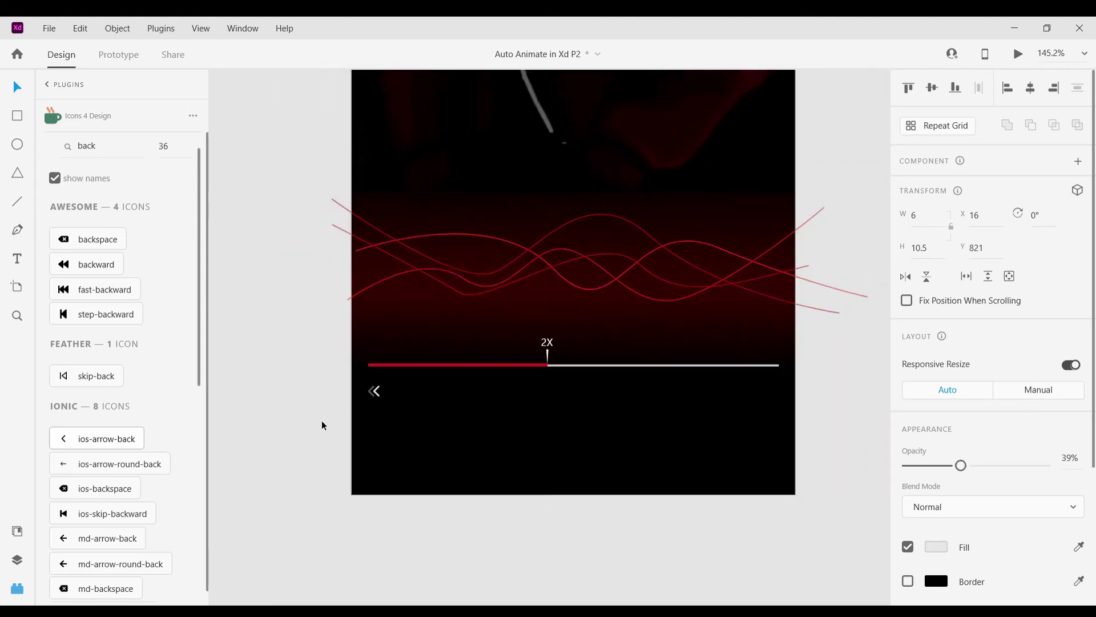
left_click(323, 425)
scroll(379, 396, "up", 4)
left_click(377, 399)
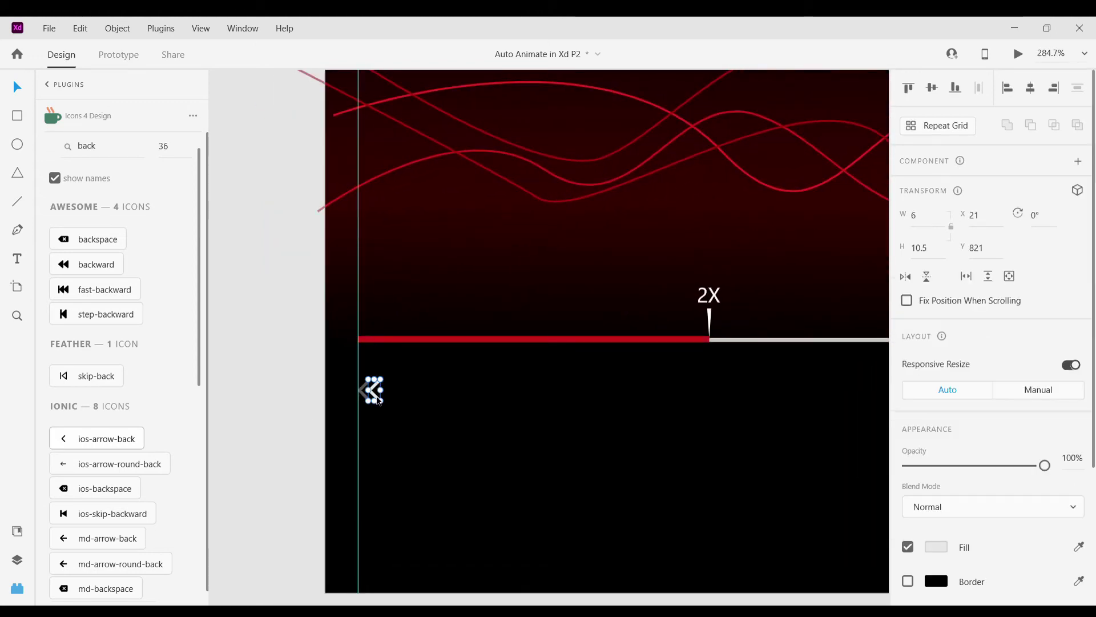
left_click_drag(378, 400, 425, 408)
Align the faded left chevron with the white back chevron.
left_click(118, 54)
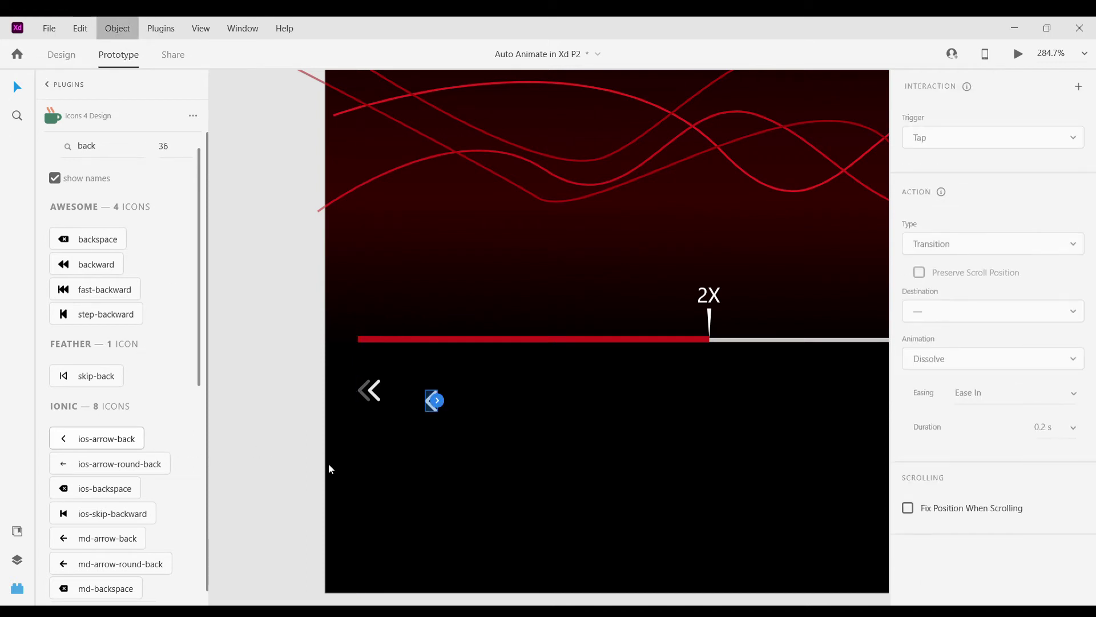
left_click(44, 60)
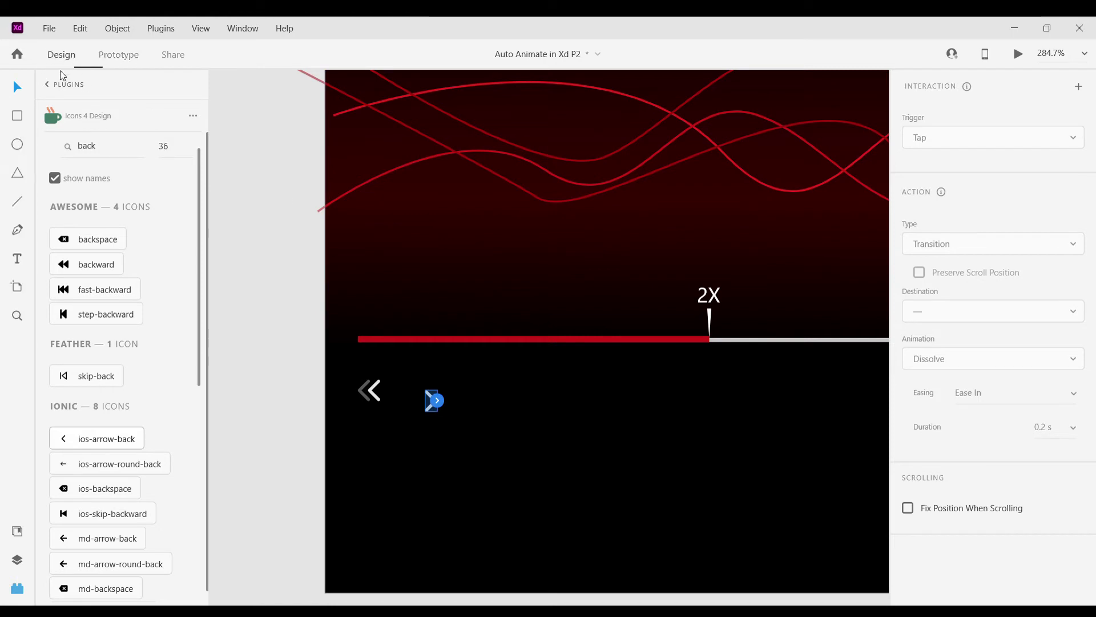
left_click(368, 403)
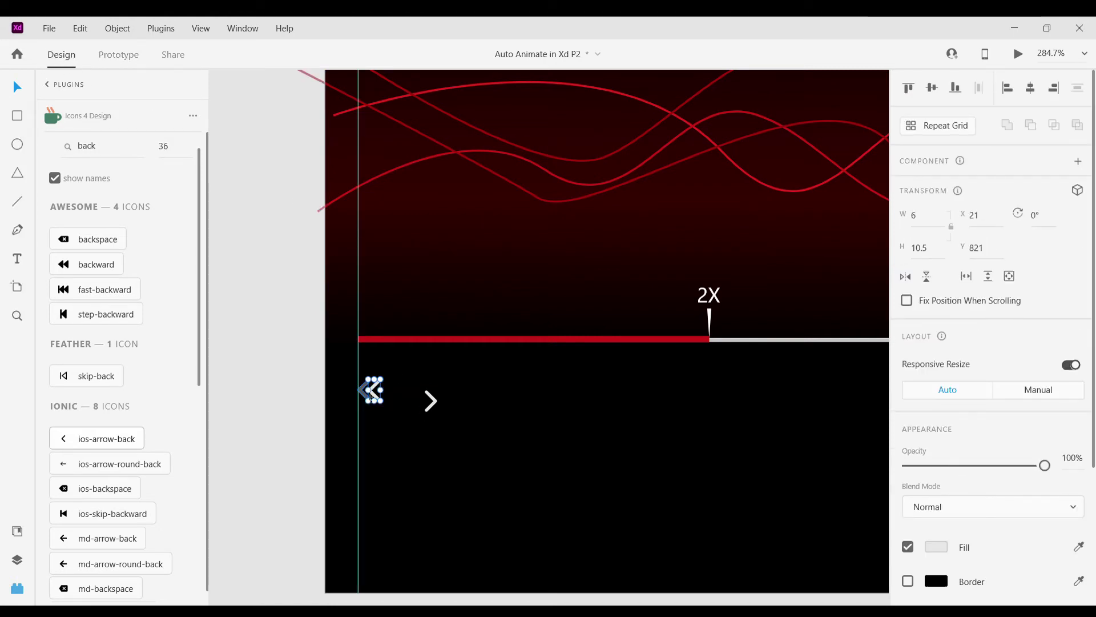
left_click(368, 394)
scroll(369, 398, "up", 5)
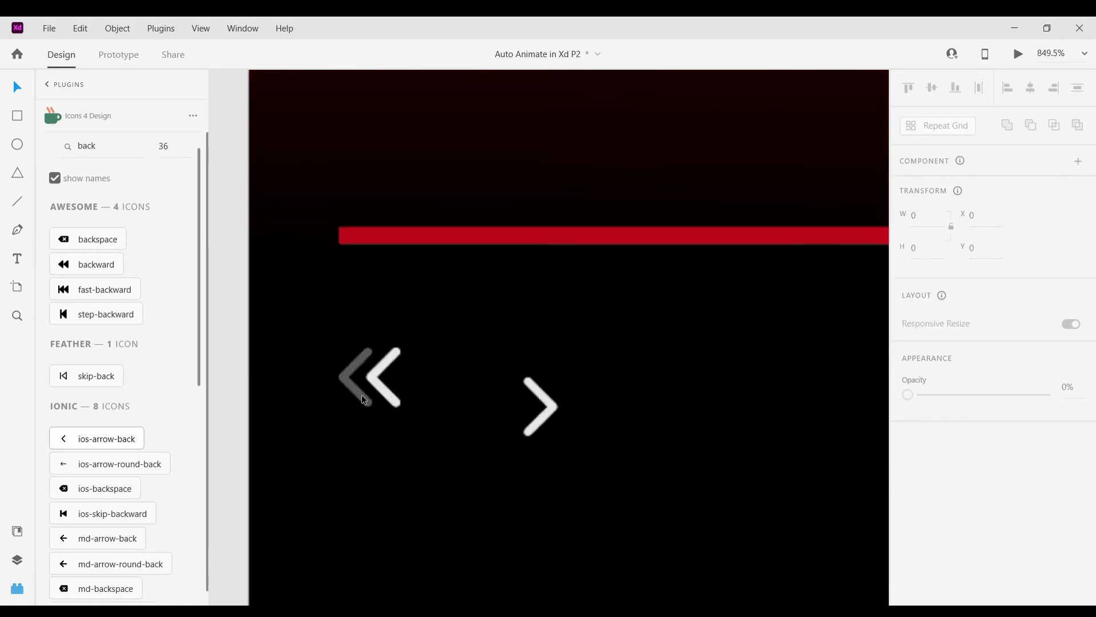
left_click_drag(387, 427, 380, 414)
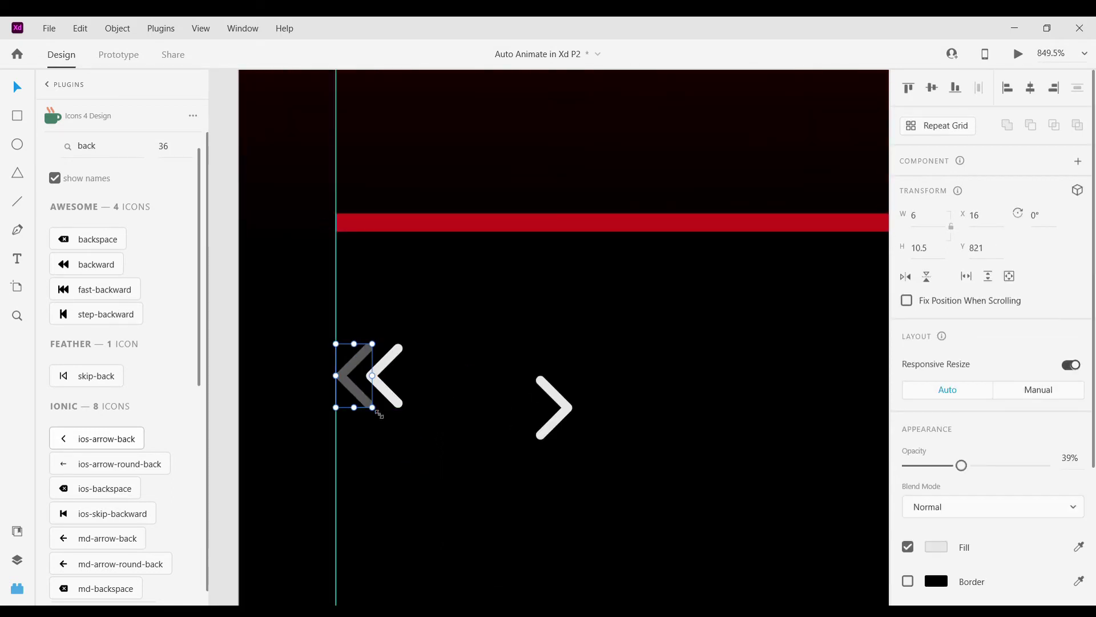
left_click(439, 469)
left_click(363, 409)
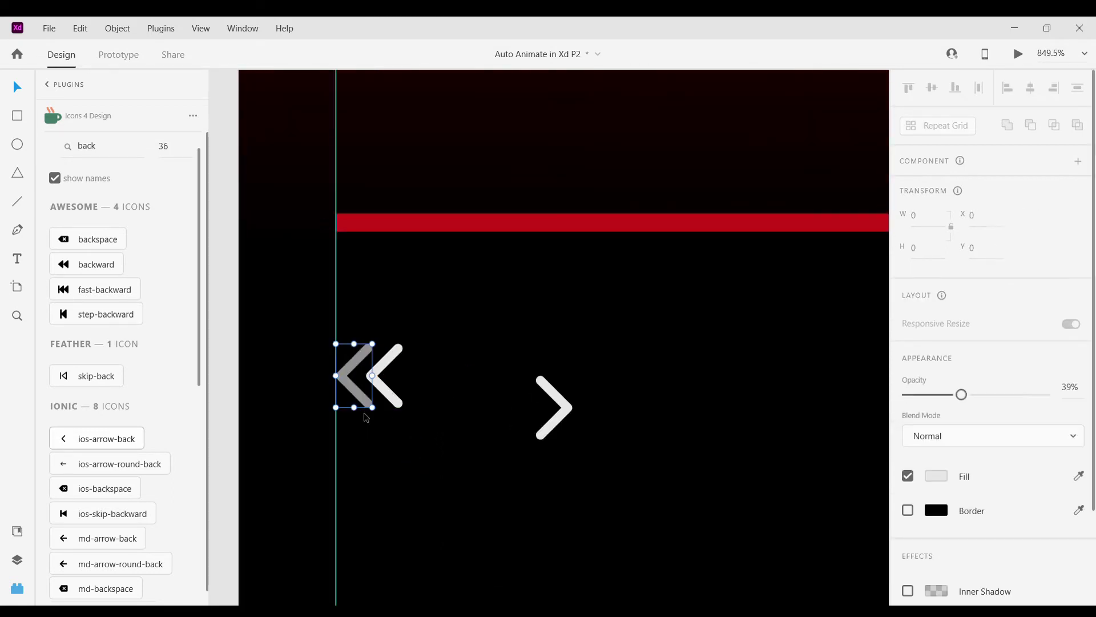
Copy and flip the faded chevron, group it with the white right chevron, and move the group right.
left_click_drag(363, 409, 481, 501)
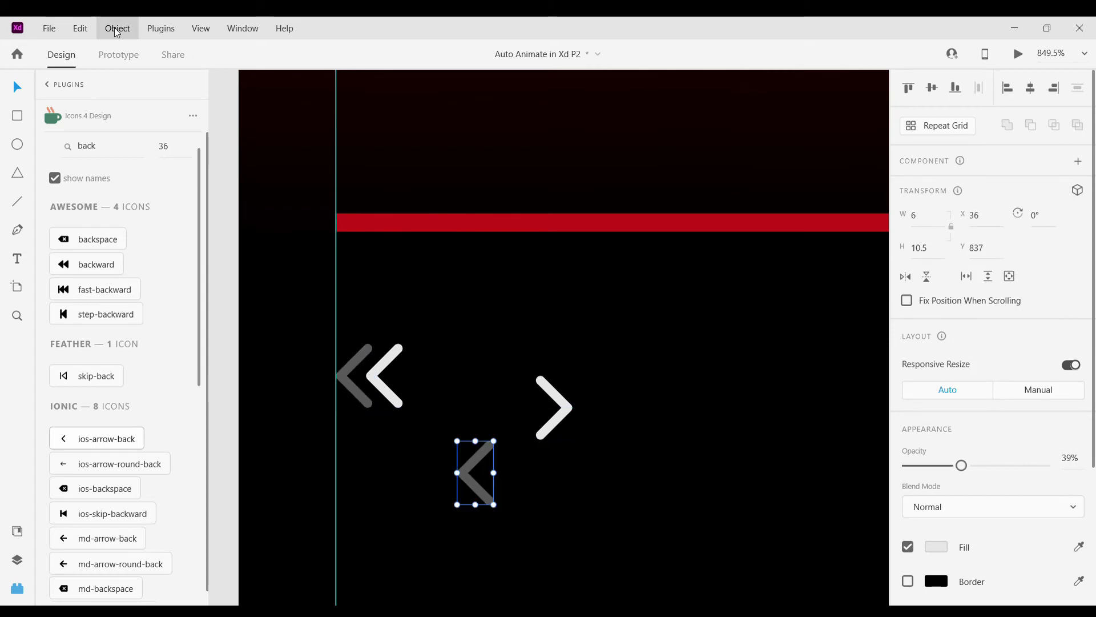
left_click(339, 448)
left_click_drag(482, 475, 582, 415)
left_click(555, 425, "shift")
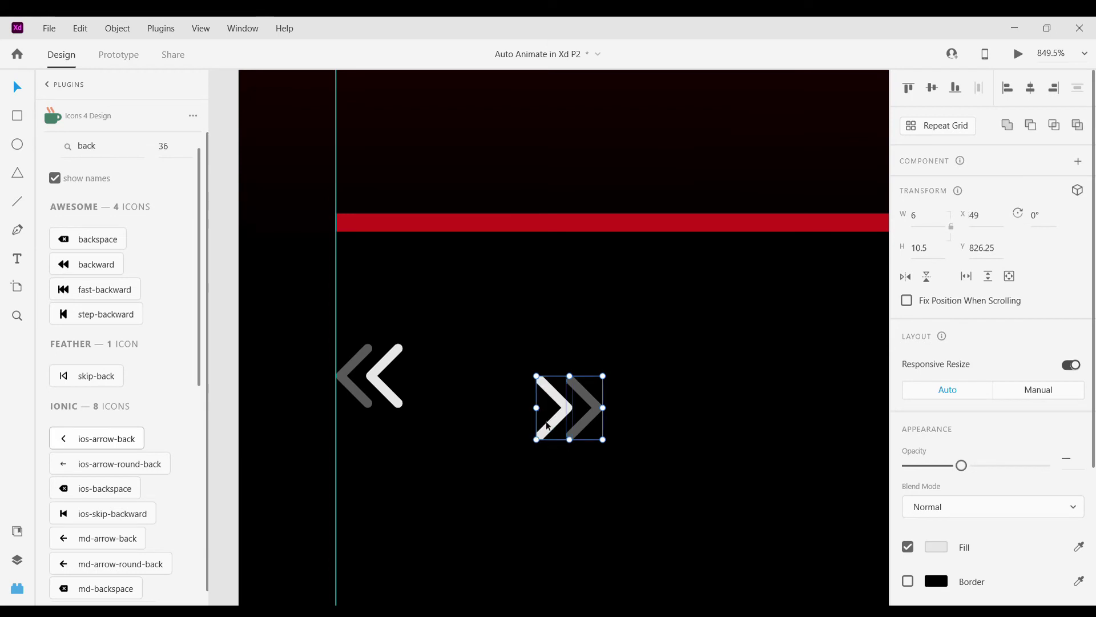
key("ctrl+g")
scroll(549, 425, "down", 5)
left_click_drag(549, 425, 736, 423)
scroll(745, 424, "down", 5)
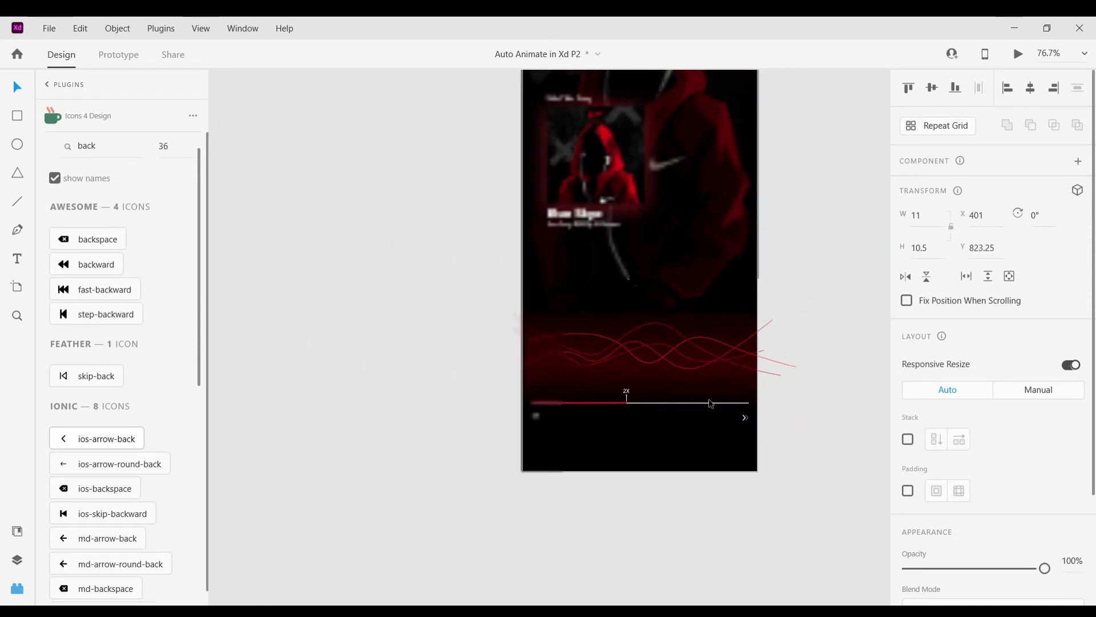
Add a horizontal guide along the chevron row.
scroll(628, 394, "up", 3)
scroll(641, 104, "up", 3)
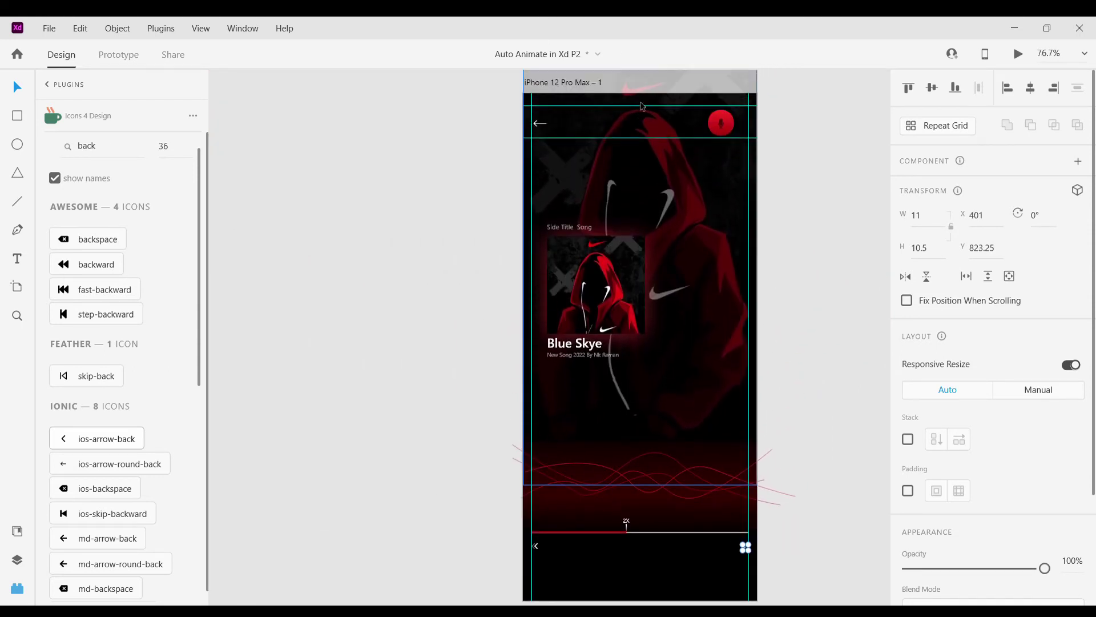
left_click_drag(637, 135, 643, 596)
scroll(606, 456, "down", 3)
scroll(685, 430, "down", 5)
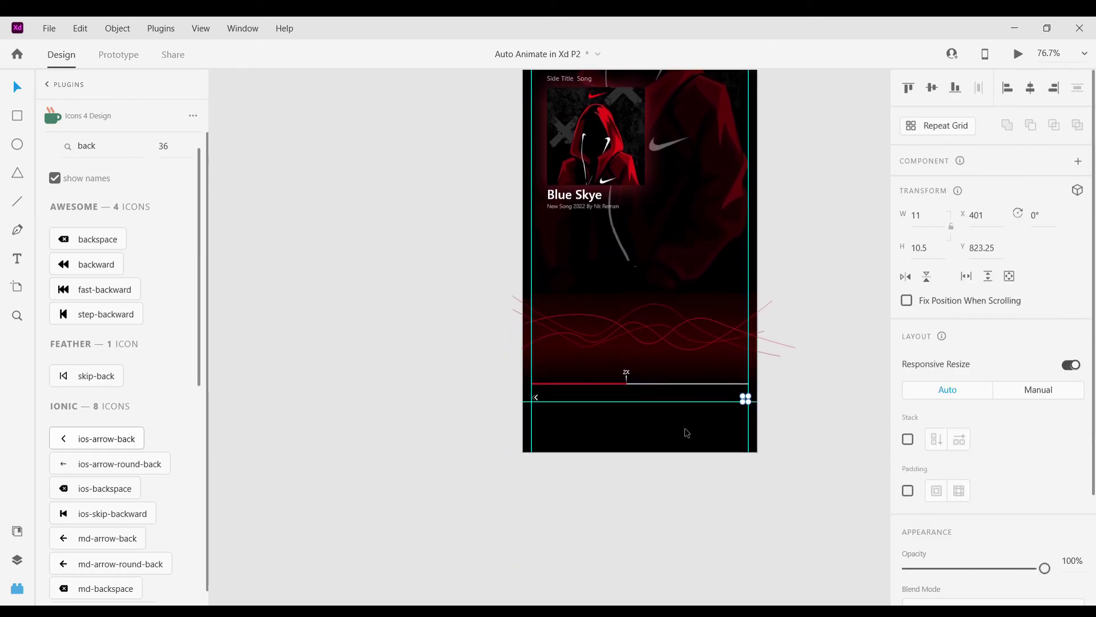
scroll(675, 375, "up", 5)
scroll(690, 338, "right", 1)
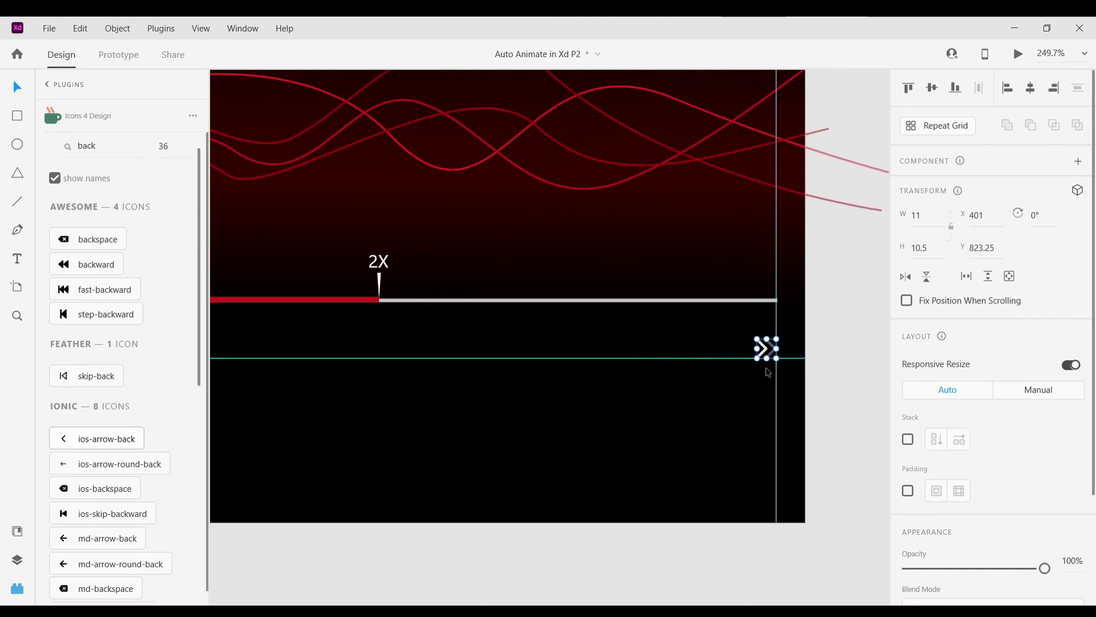
scroll(790, 369, "up", 5)
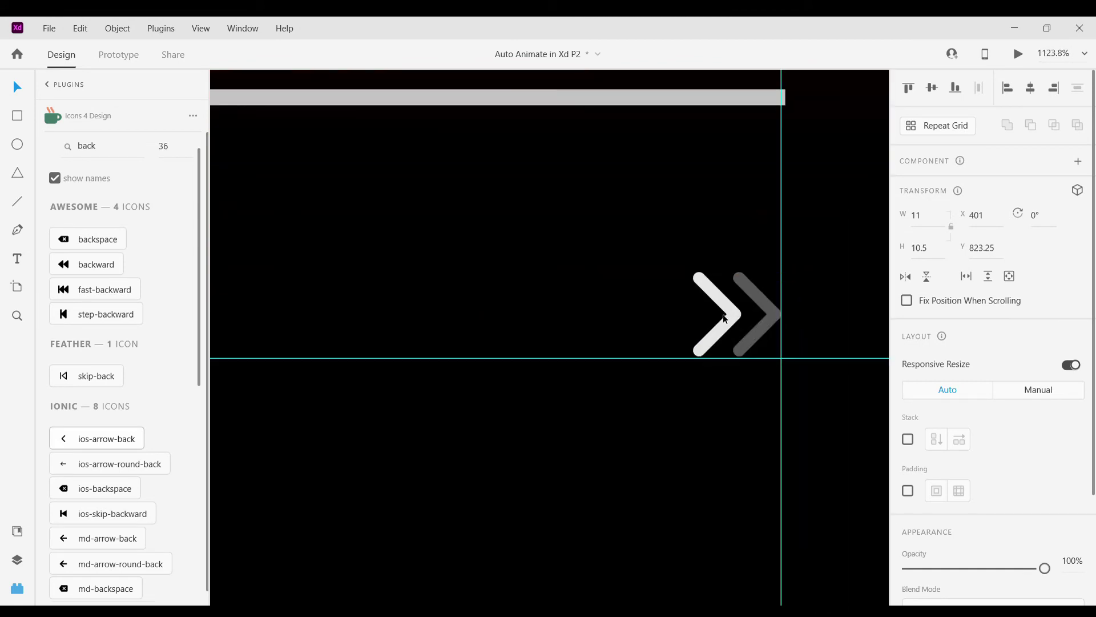
scroll(725, 318, "down", 5)
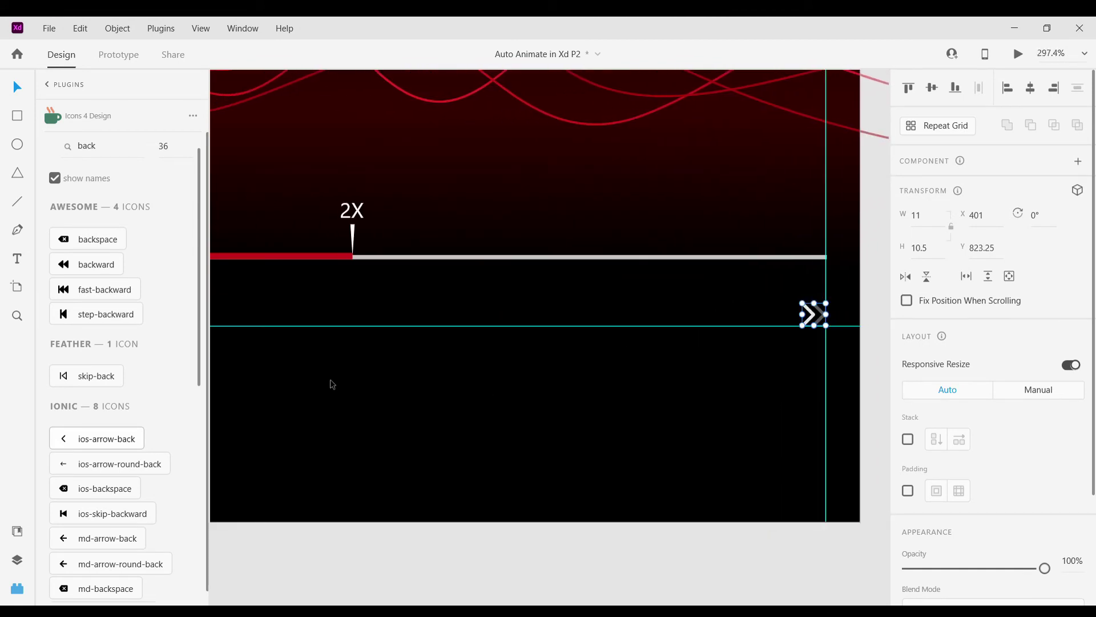
scroll(257, 343, "left", 5)
scroll(342, 309, "up", 5)
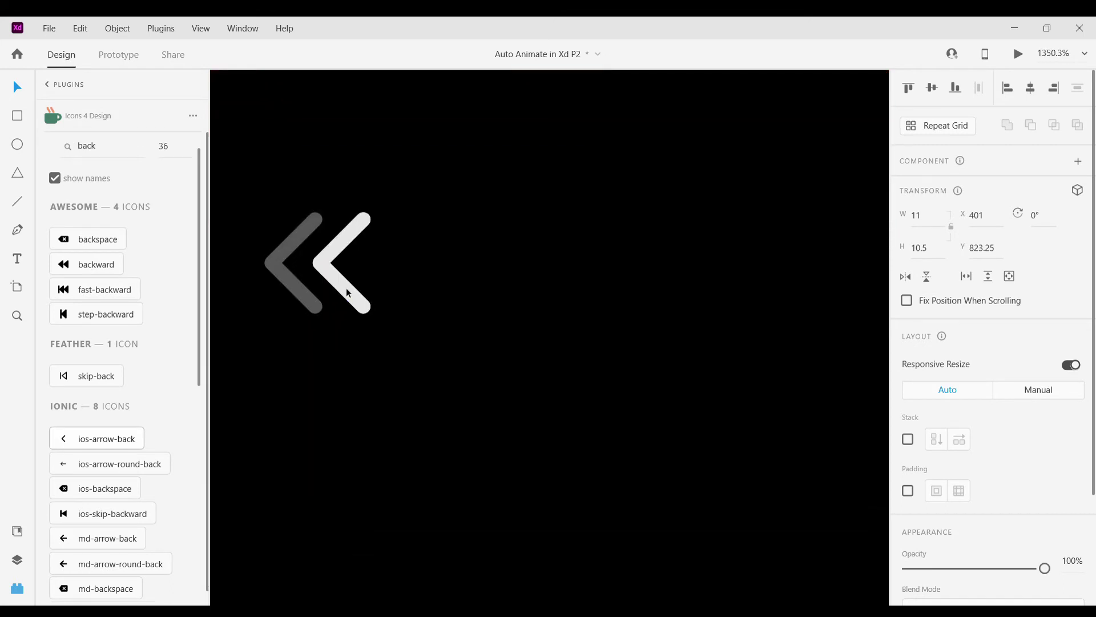
Reposition the white chevron inside the back icon and resize the back double chevron.
double_click(346, 290)
mouse_move(346, 290)
left_mouse_down()
mouse_move(346, 311)
mouse_move(351, 294)
left_mouse_up()
left_click(292, 294, "shift")
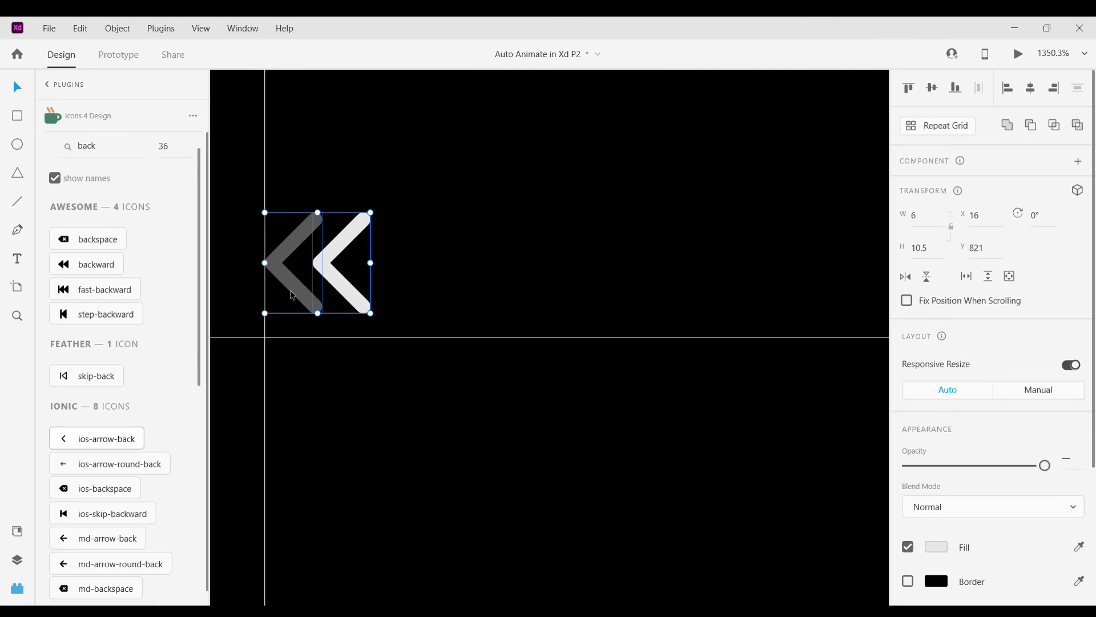
scroll(319, 288, "down", 5)
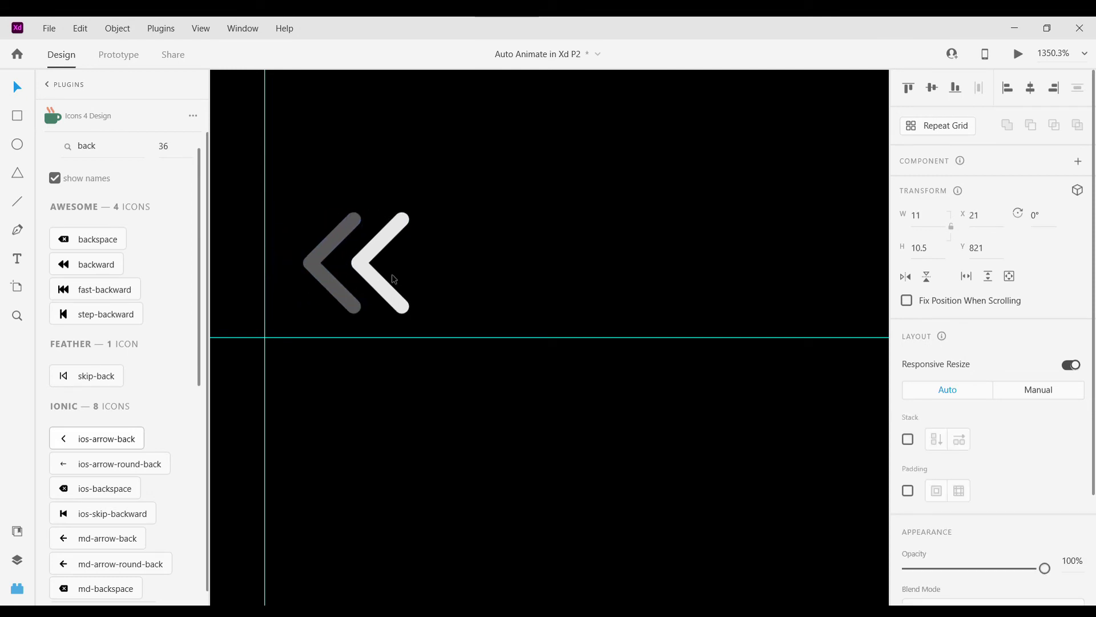
scroll(477, 279, "down", 6)
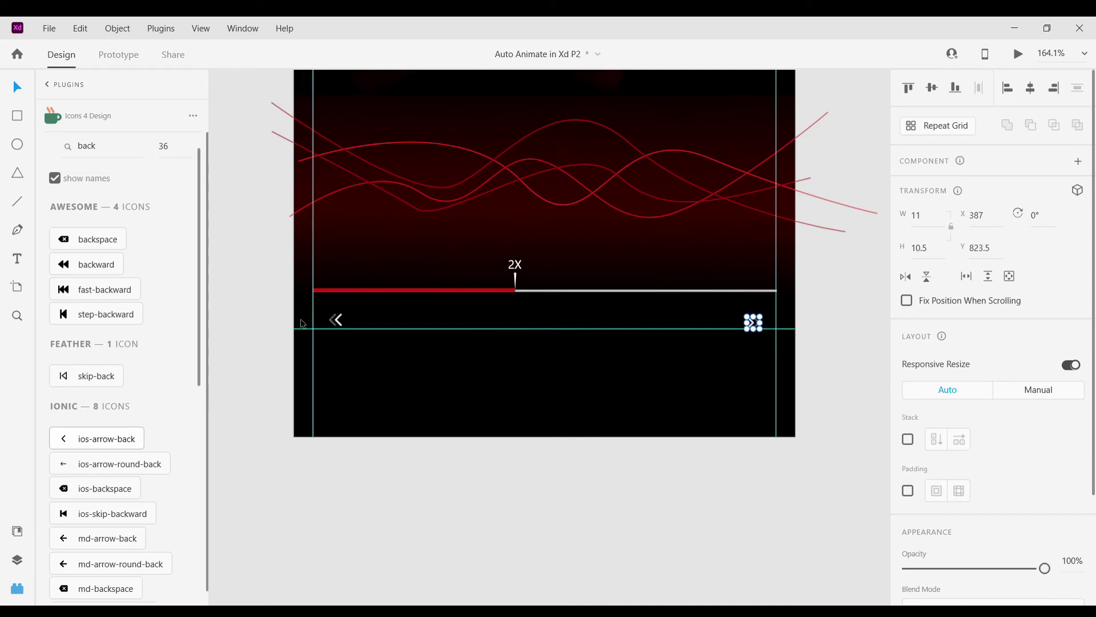
scroll(303, 324, "up", 5)
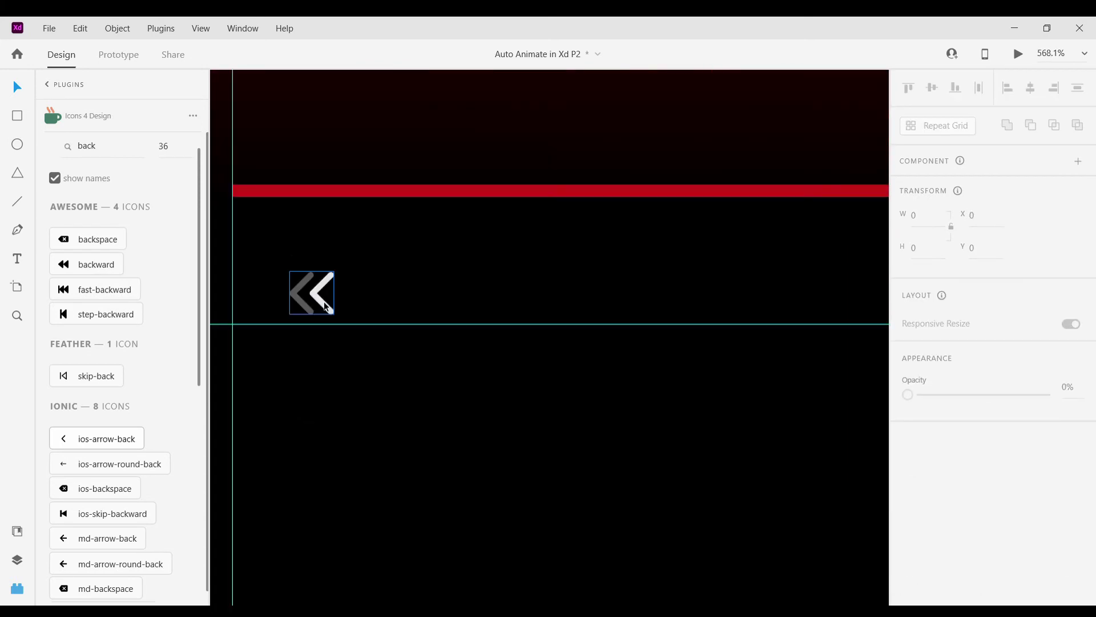
left_click(327, 306)
left_click_drag(340, 276, 386, 209)
scroll(377, 301, "down", 5)
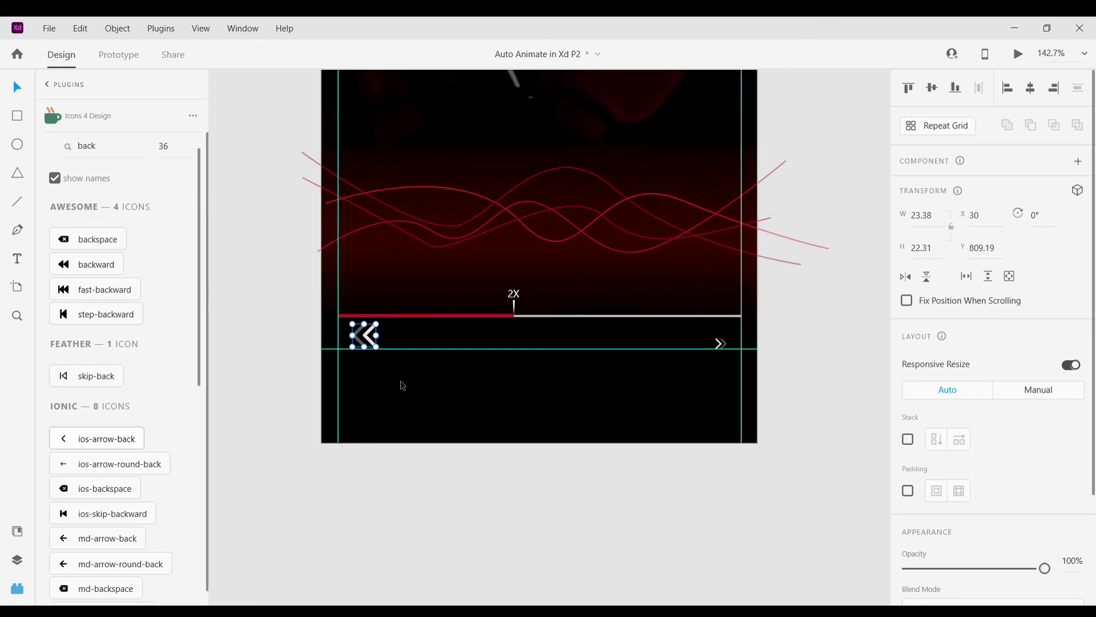
left_click_drag(378, 326, 376, 332)
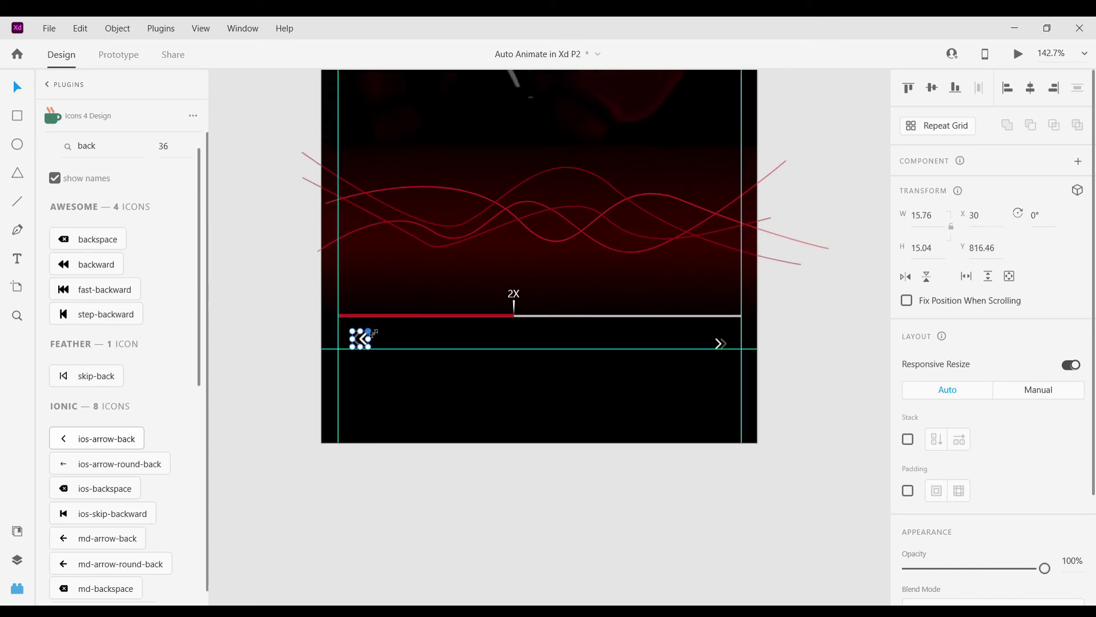
left_click(282, 396)
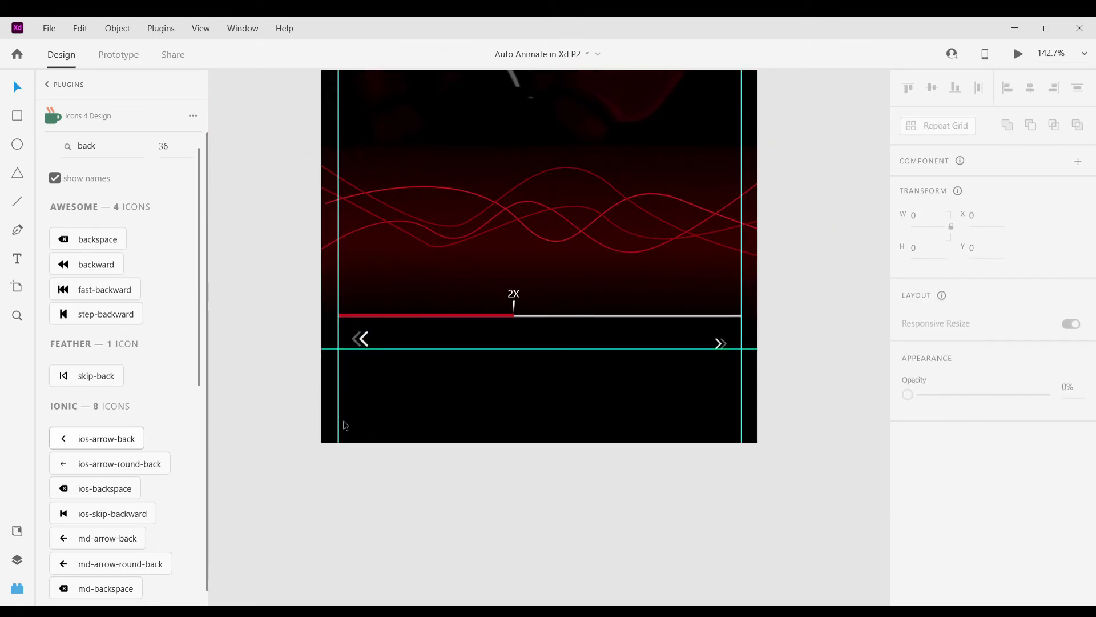
Replace the right double chevron with a copy of the left one at the bar's right end.
left_click(718, 345)
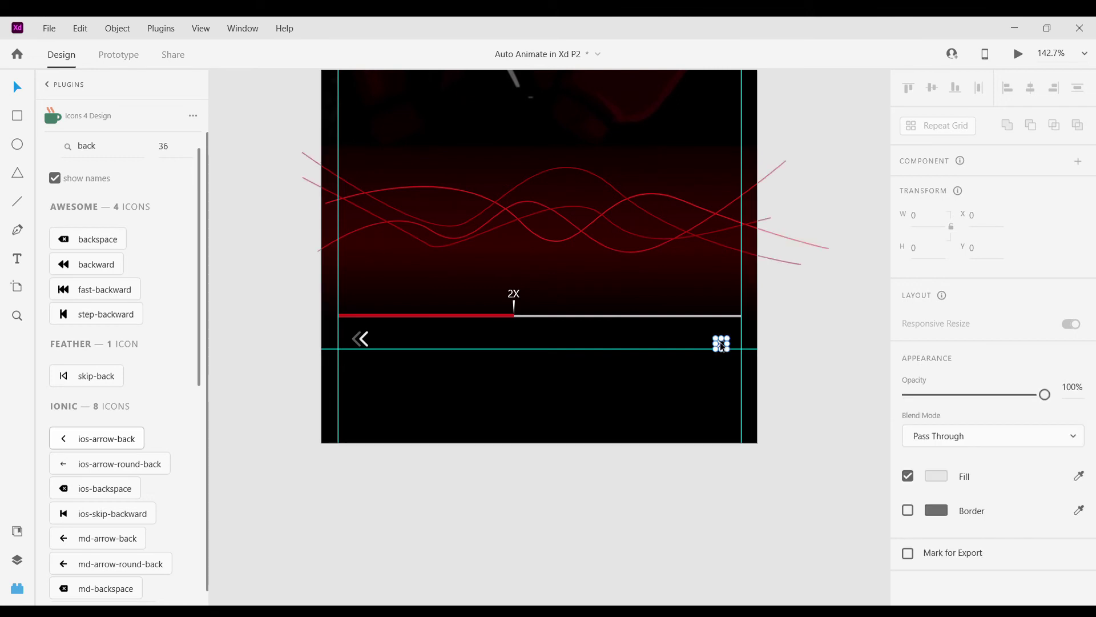
key("Delete")
left_click(363, 342)
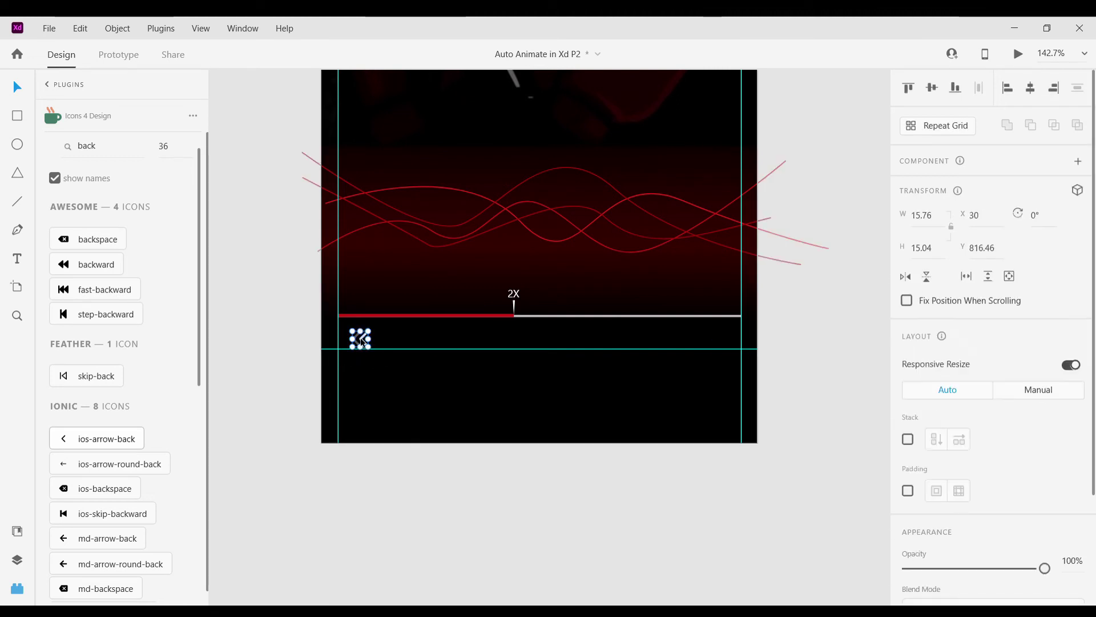
left_click(403, 399)
left_click(362, 340)
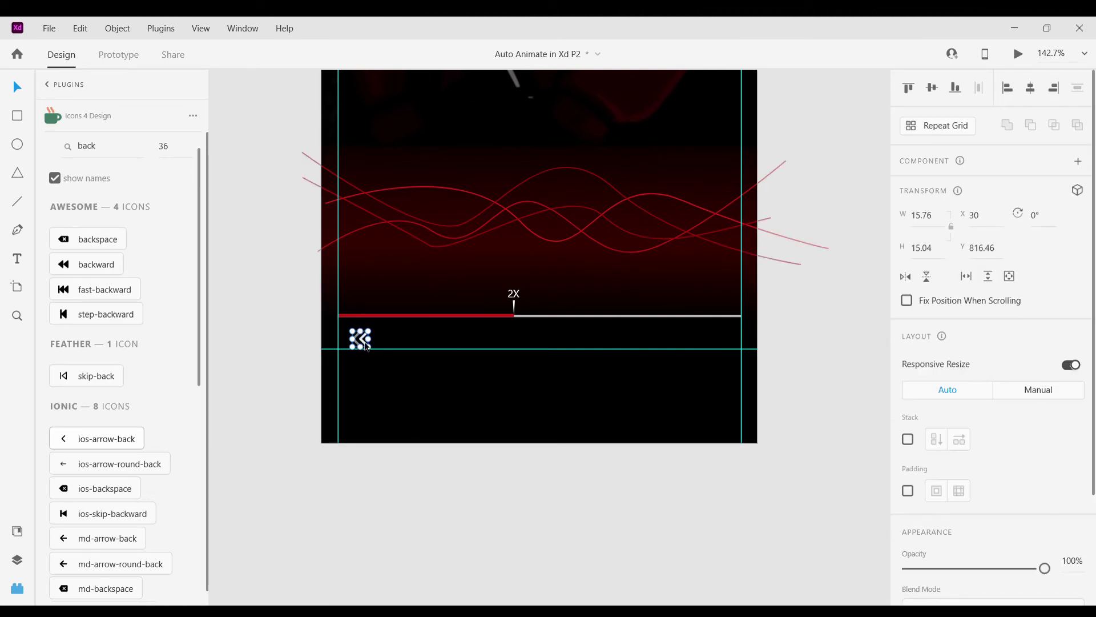
left_click_drag(362, 341, 646, 346, "alt")
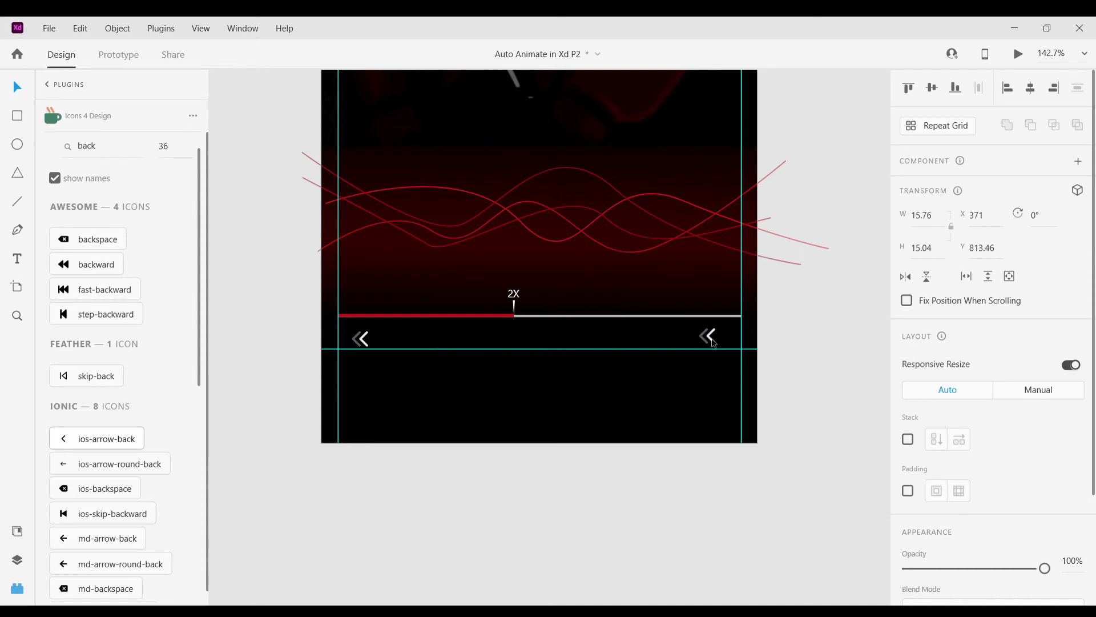
left_click_drag(712, 338, 713, 352, "alt")
scroll(713, 344, "up", 4)
scroll(716, 350, "up", 3)
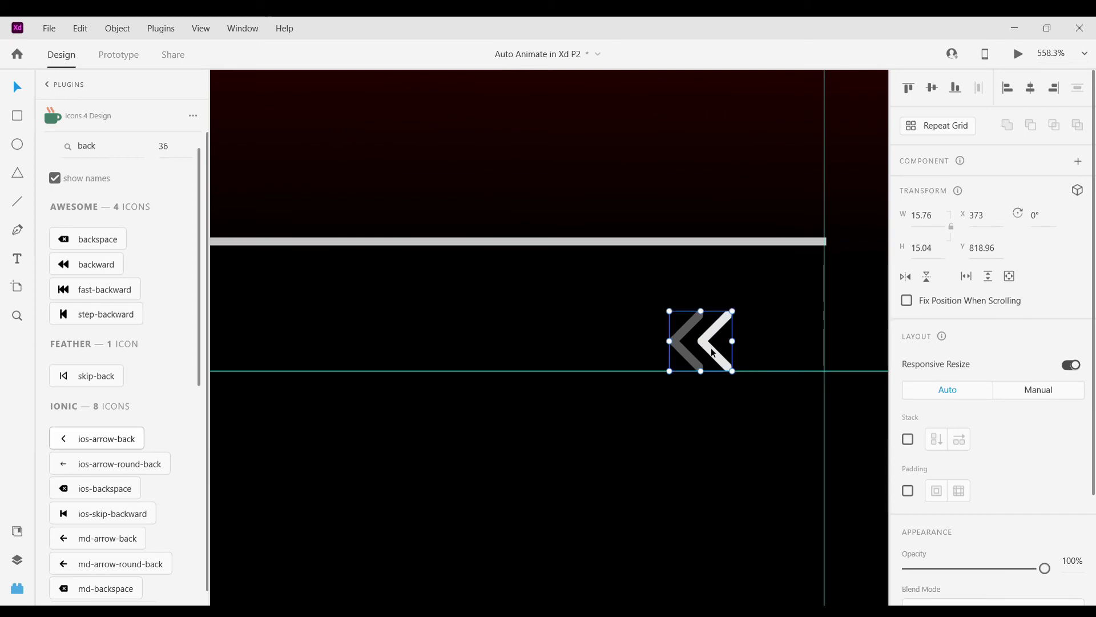
scroll(713, 352, "down", 6)
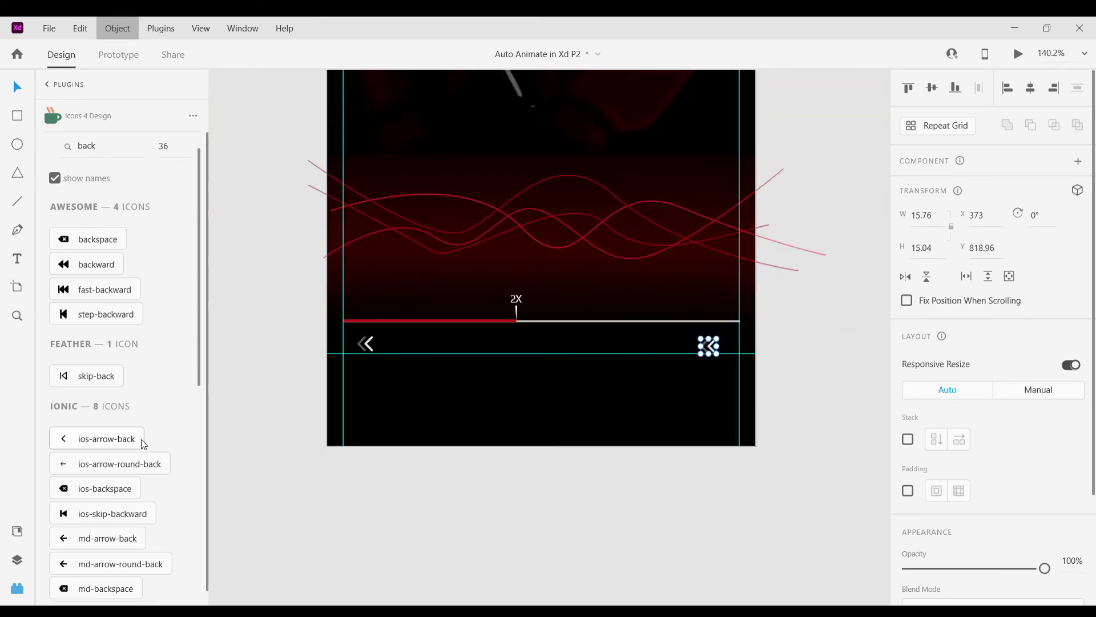
Shift the left rewind chevron pair slightly to the right.
left_click(352, 456)
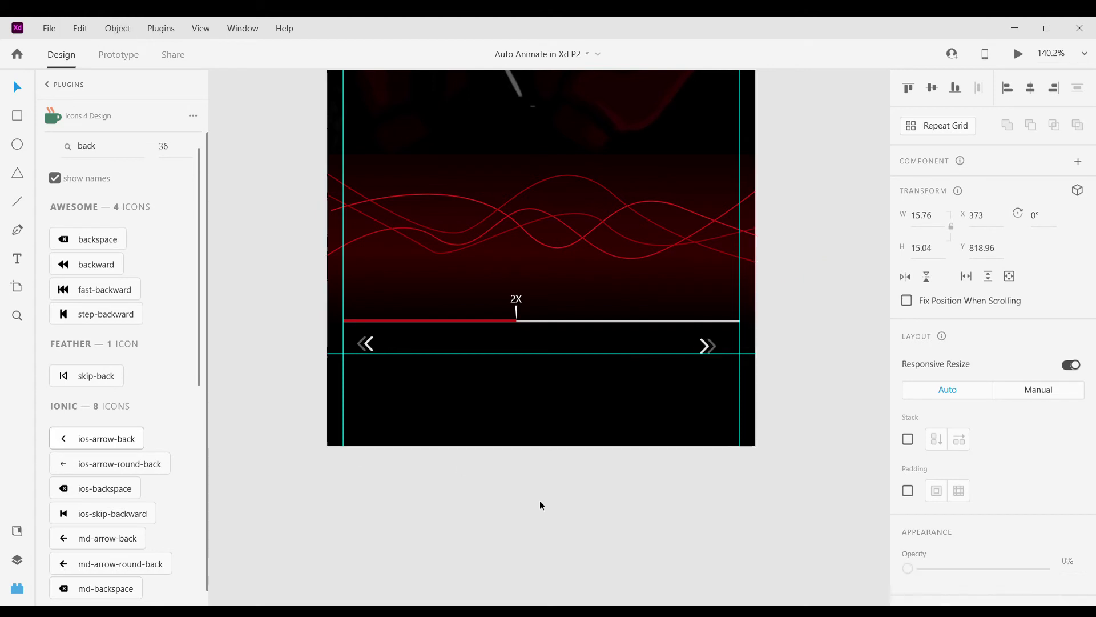
scroll(540, 500, "down", 2)
scroll(648, 411, "up", 4)
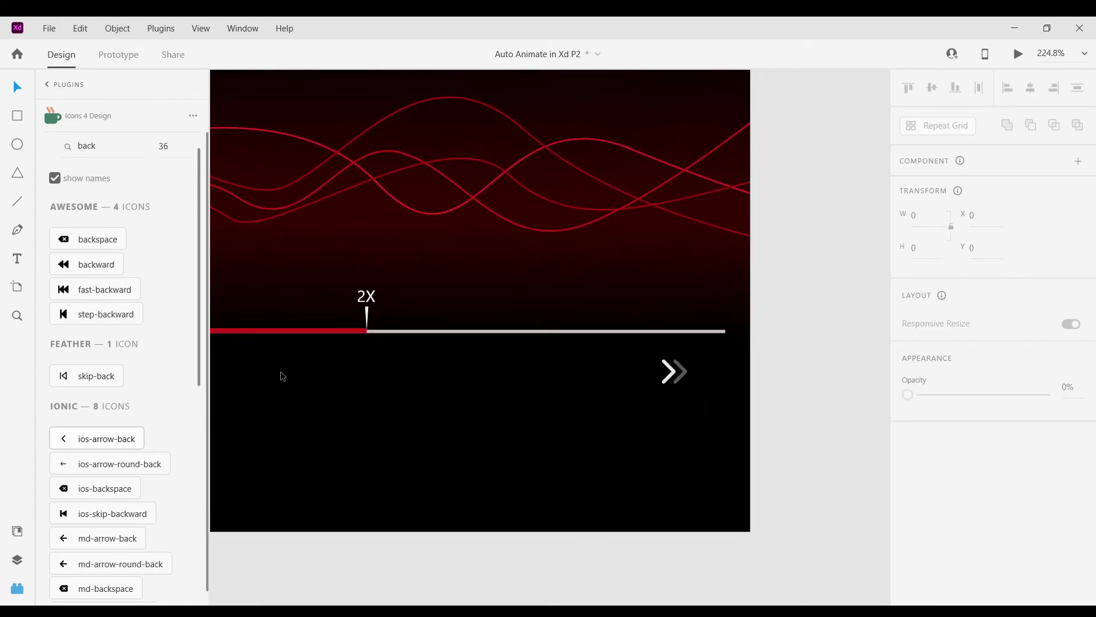
left_click_drag(285, 374, 294, 377)
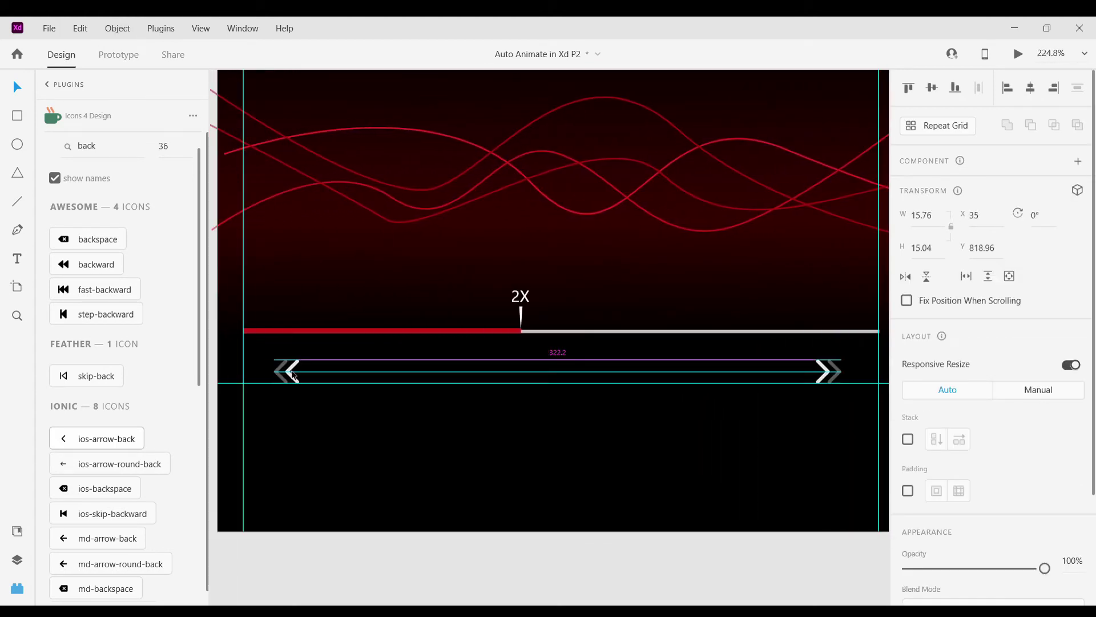
left_click(365, 428)
scroll(365, 428, "down", 3)
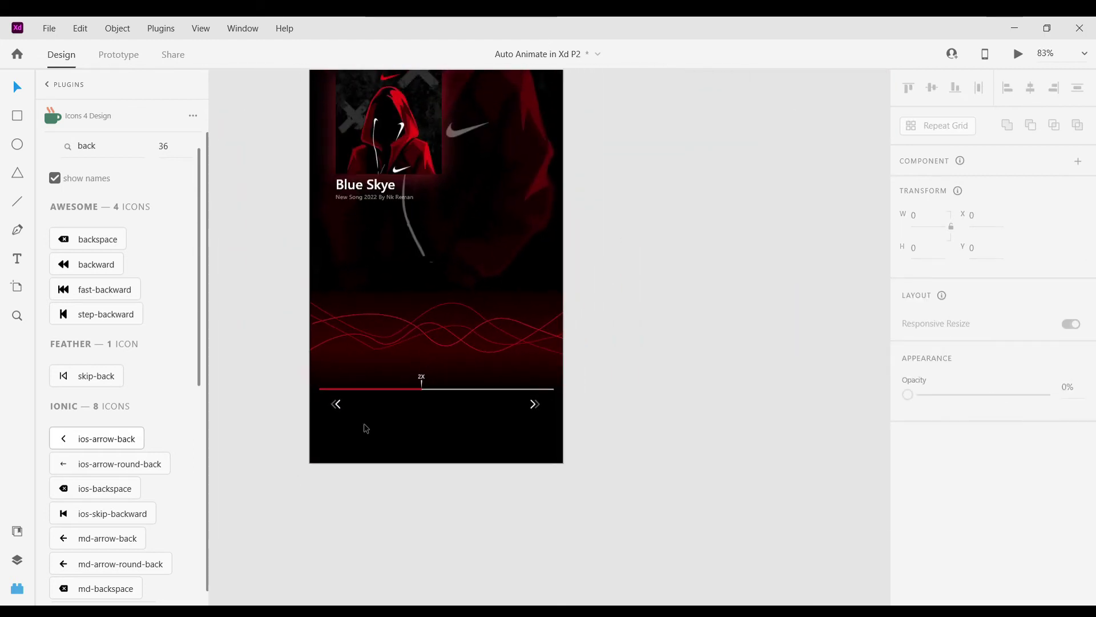
scroll(366, 429, "up", 2)
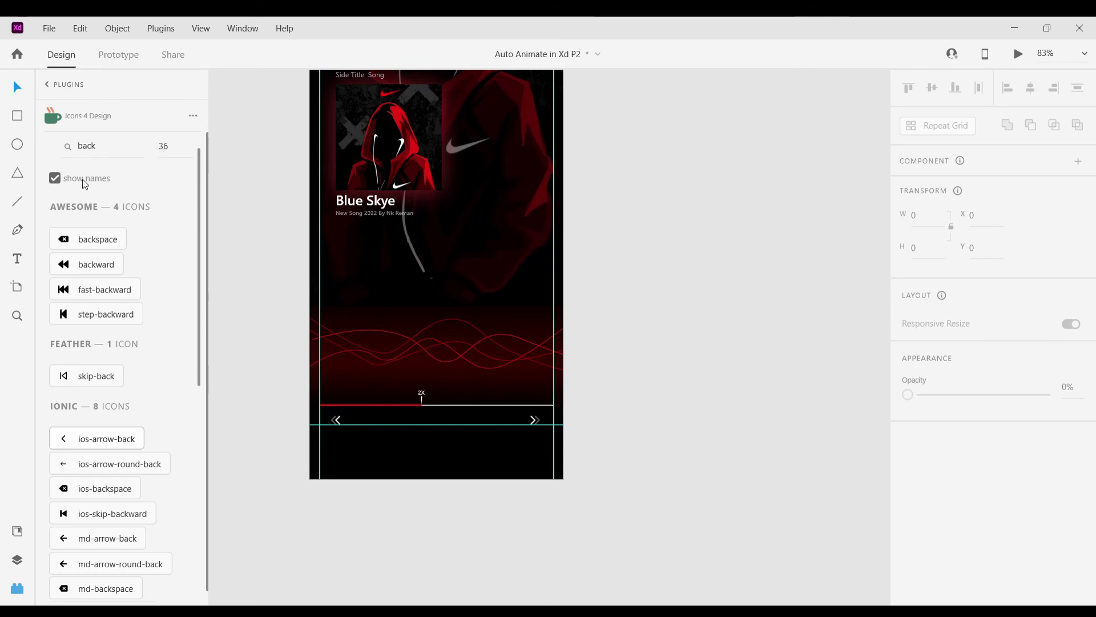
left_click(17, 146)
scroll(434, 415, "up", 5)
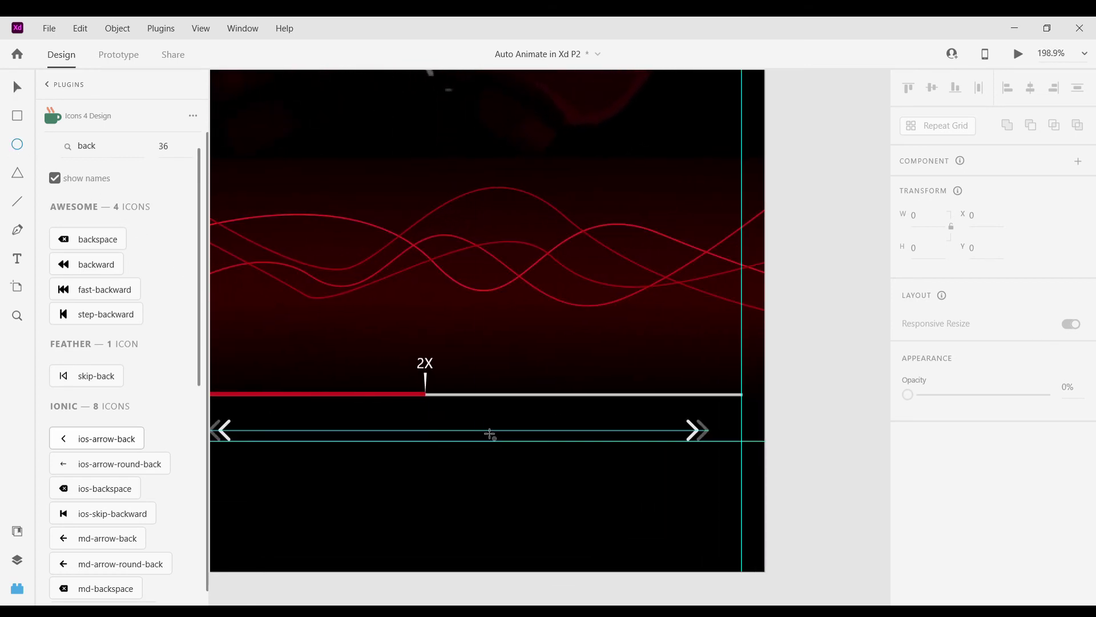
scroll(458, 425, "left", 1)
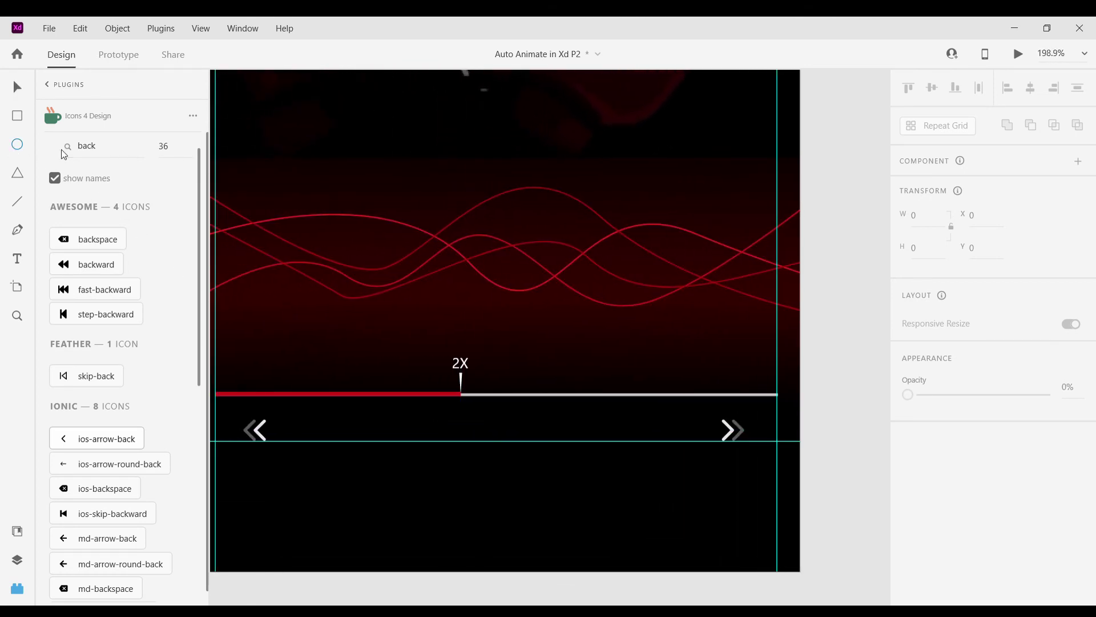
scroll(477, 440, "up", 5)
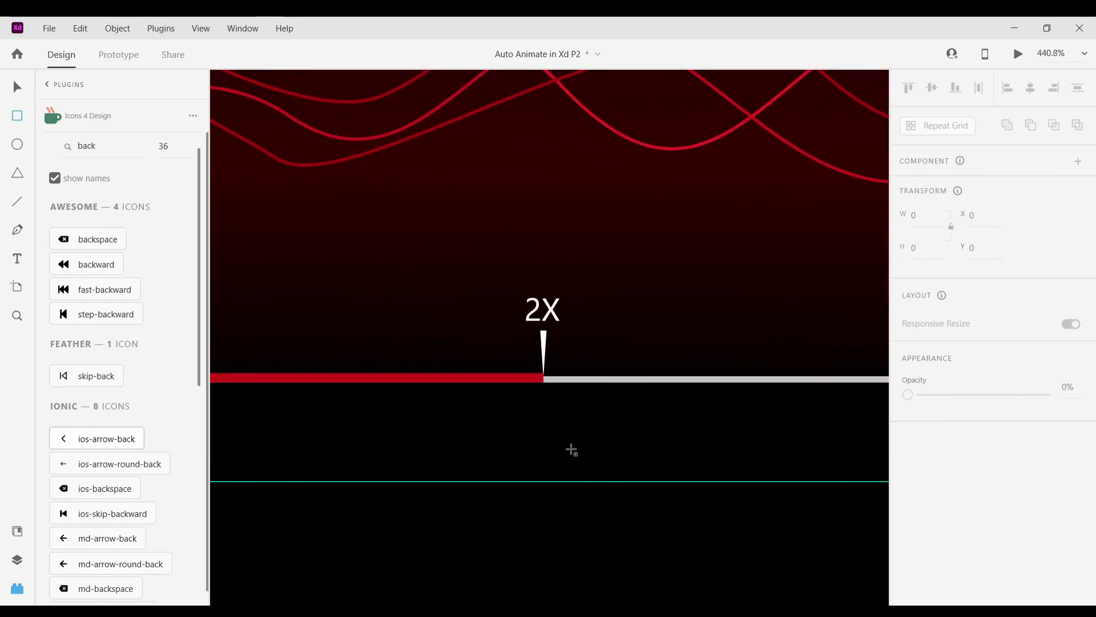
Draw a small white bar below the progress bar and duplicate it to its right.
mouse_move(566, 442)
left_mouse_down()
mouse_move(578, 462)
mouse_move(591, 450)
left_mouse_up()
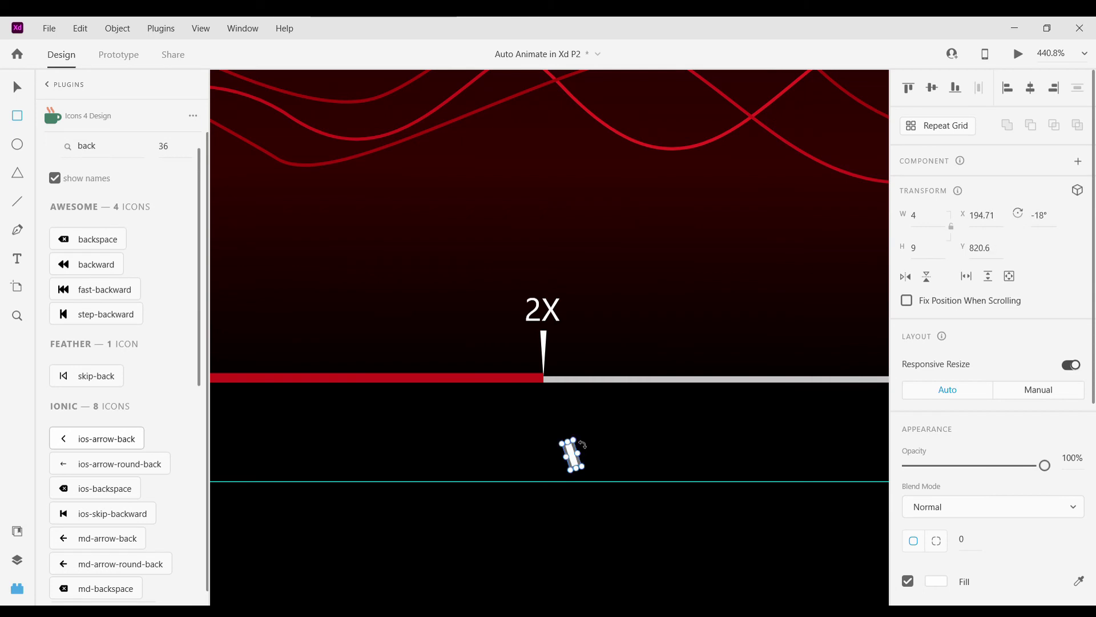
key("ctrl+z")
left_click(16, 85)
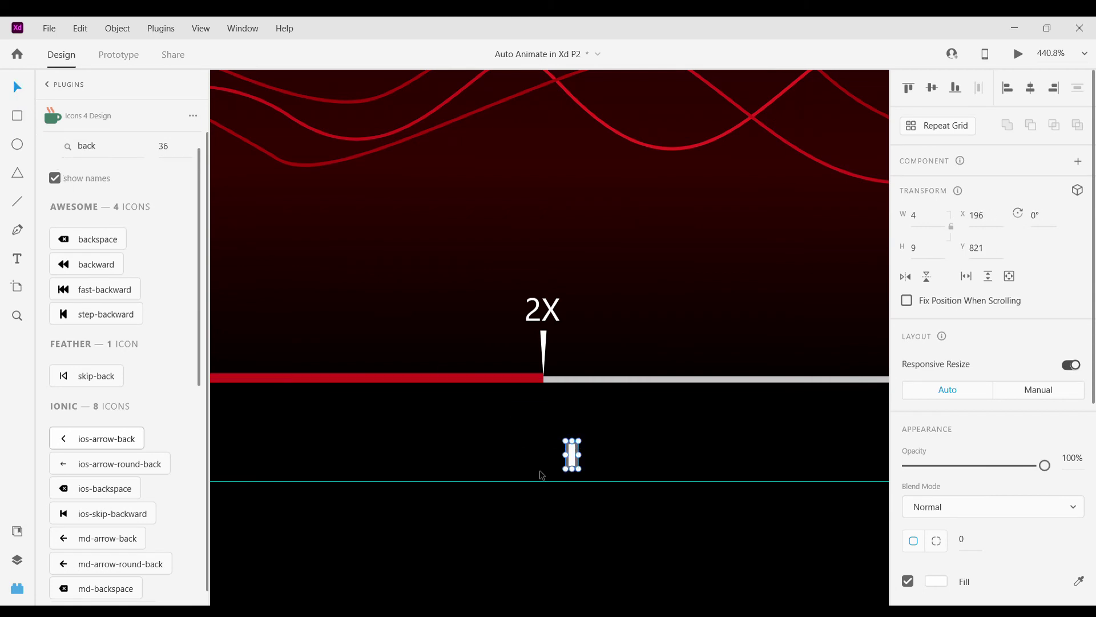
left_click(572, 519)
scroll(575, 455, "up", 6)
left_click(576, 454)
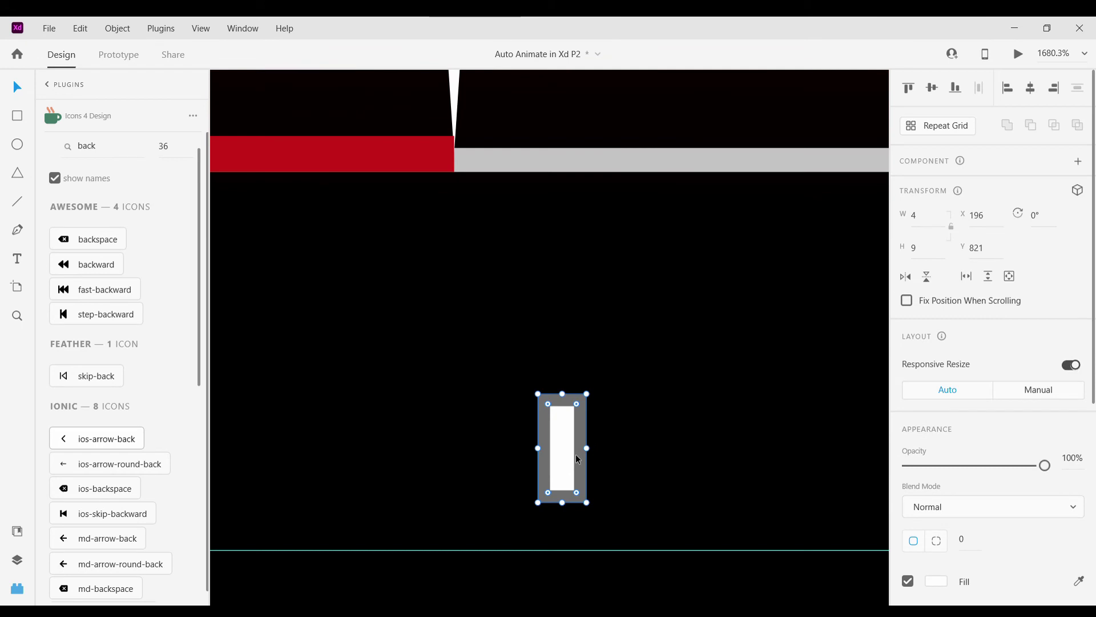
left_click_drag(578, 459, 638, 455)
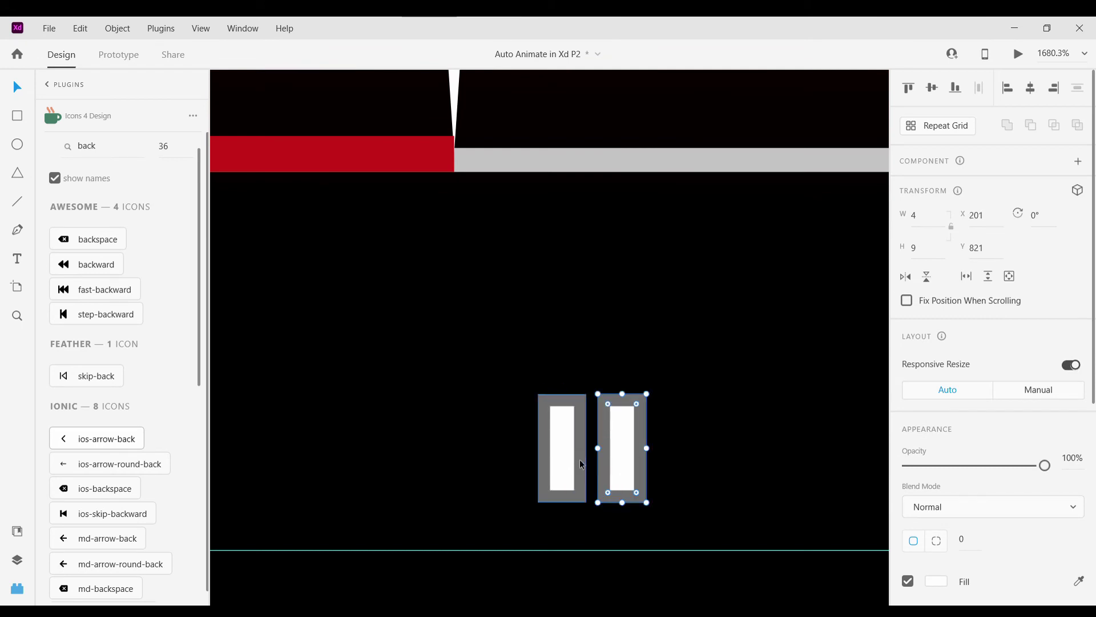
Remove the grey border from both bars.
left_click(580, 459)
left_click(637, 467, "shift")
scroll(926, 422, "down", 3)
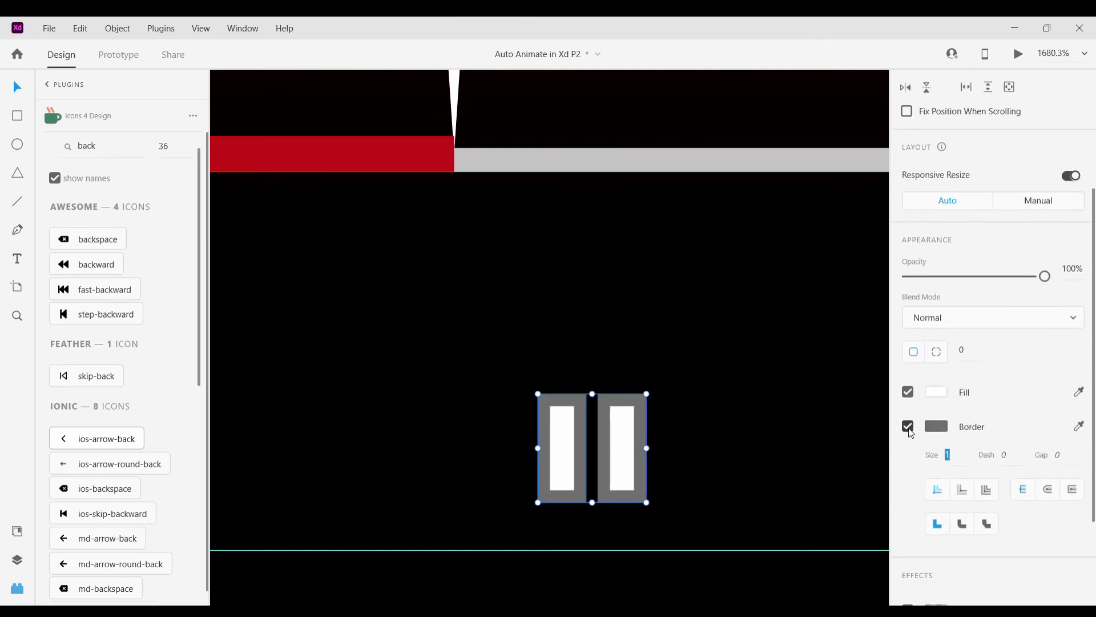
left_click(908, 426)
scroll(816, 455, "down", 5)
scroll(745, 440, "right", 2)
scroll(740, 437, "up", 3)
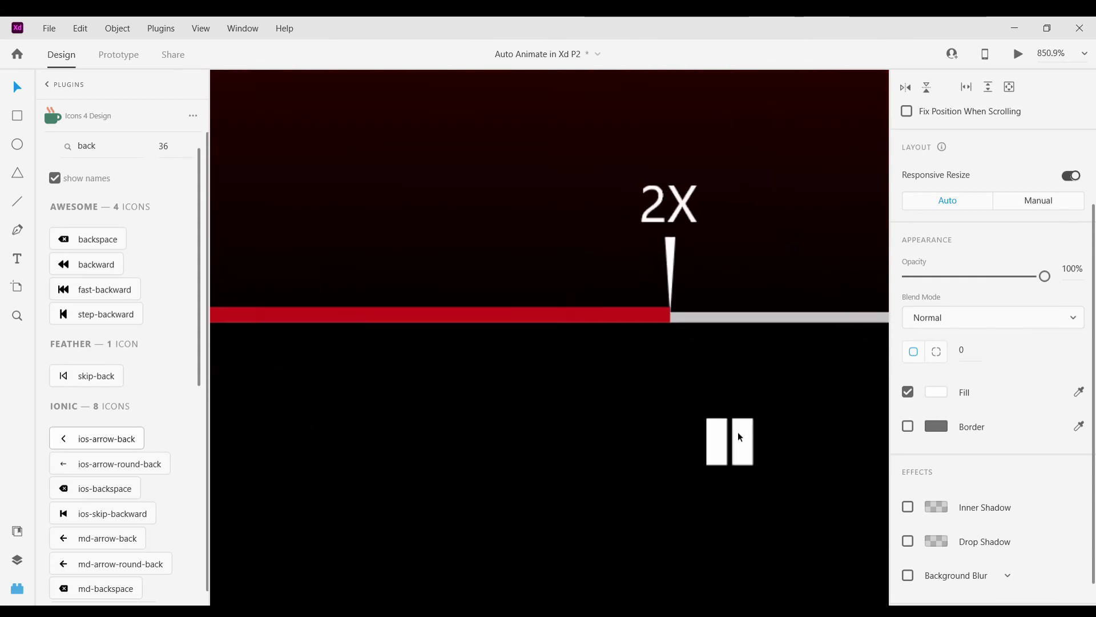
scroll(721, 447, "up", 4)
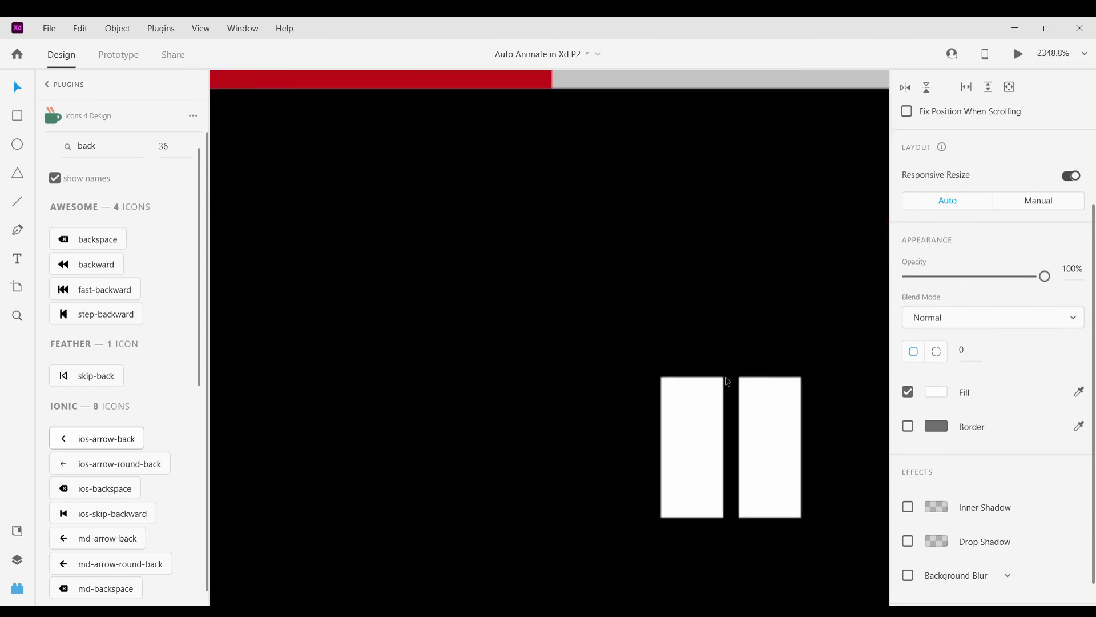
Narrow both bars to width 2, nudging the right bar closer to the left one.
left_click(709, 420)
left_click_drag(730, 455, 687, 456)
left_click(781, 442)
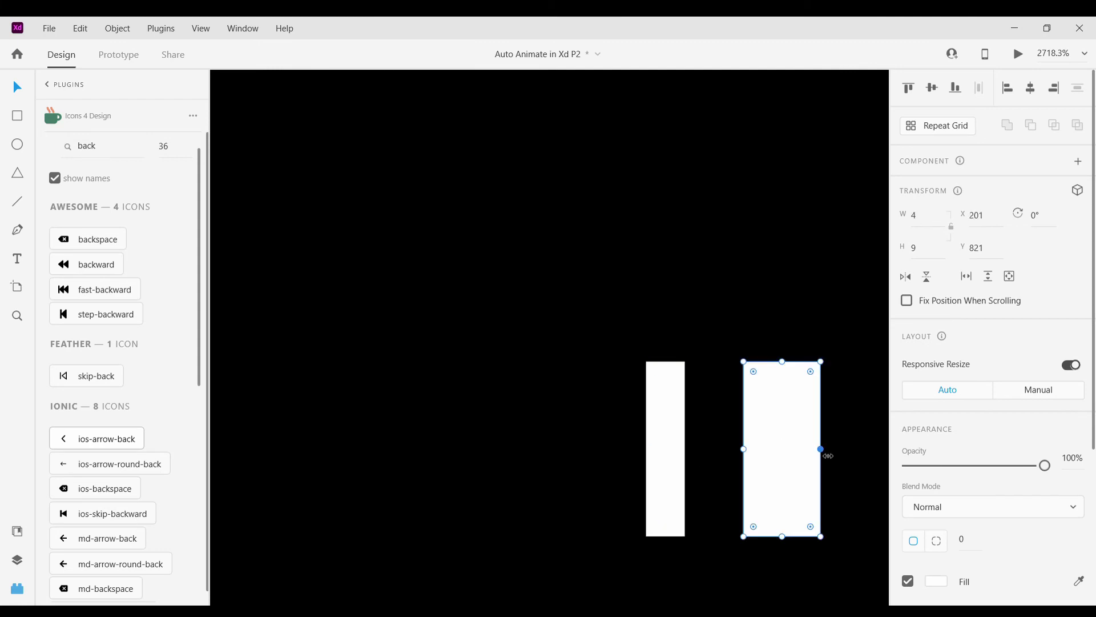
left_click_drag(828, 455, 746, 455)
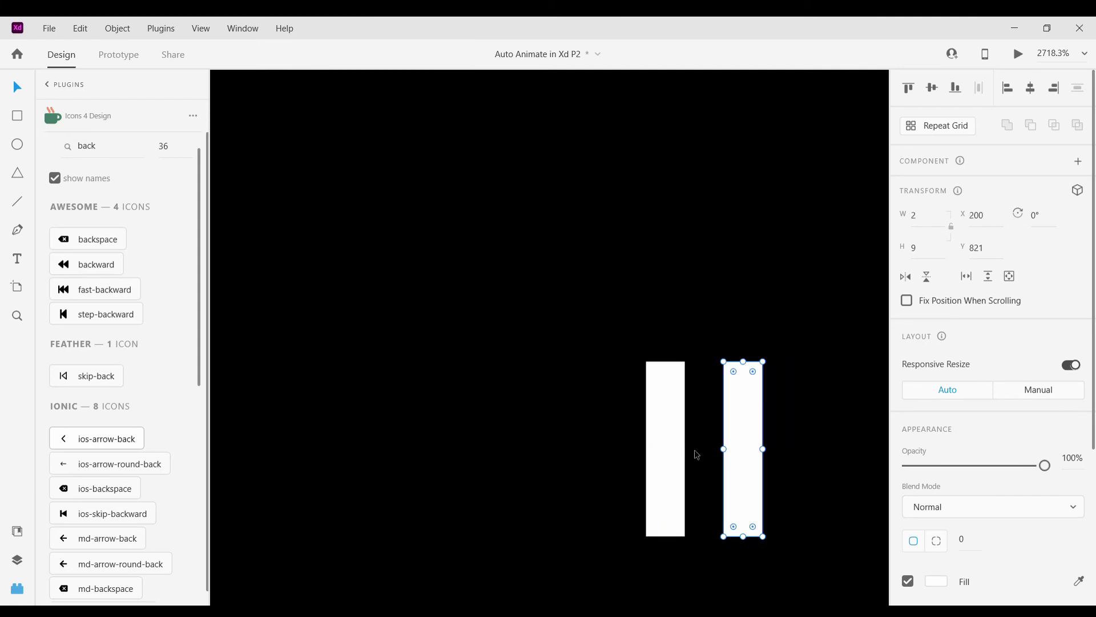
left_click(687, 453, "shift")
left_click(751, 432, "shift")
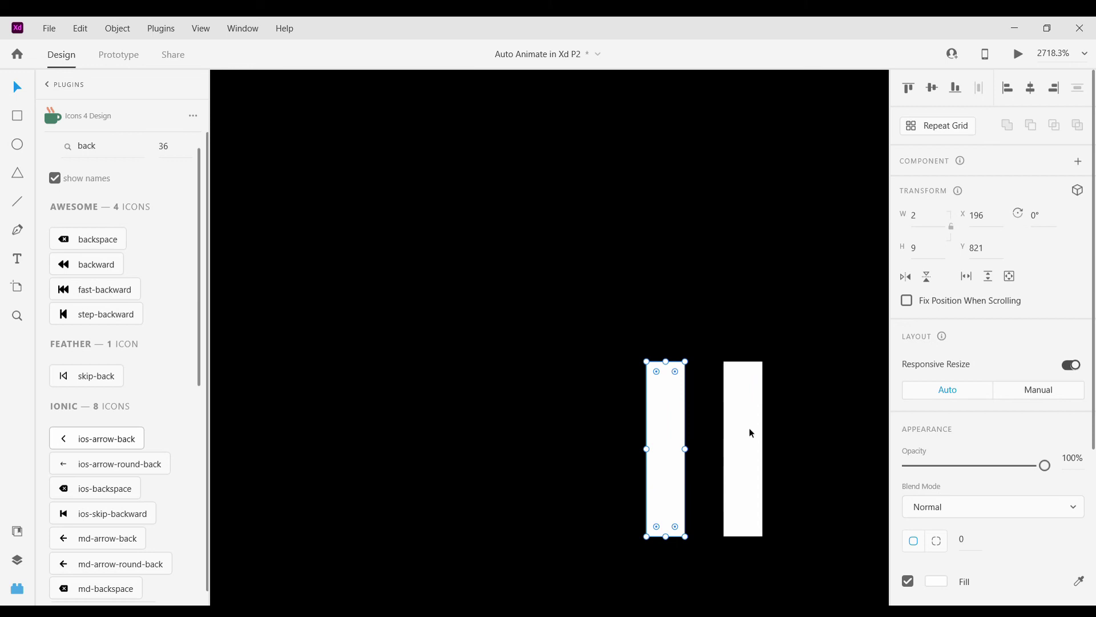
left_click(694, 425)
Centre the two-bar pause icon horizontally on the artboard.
left_click(670, 386)
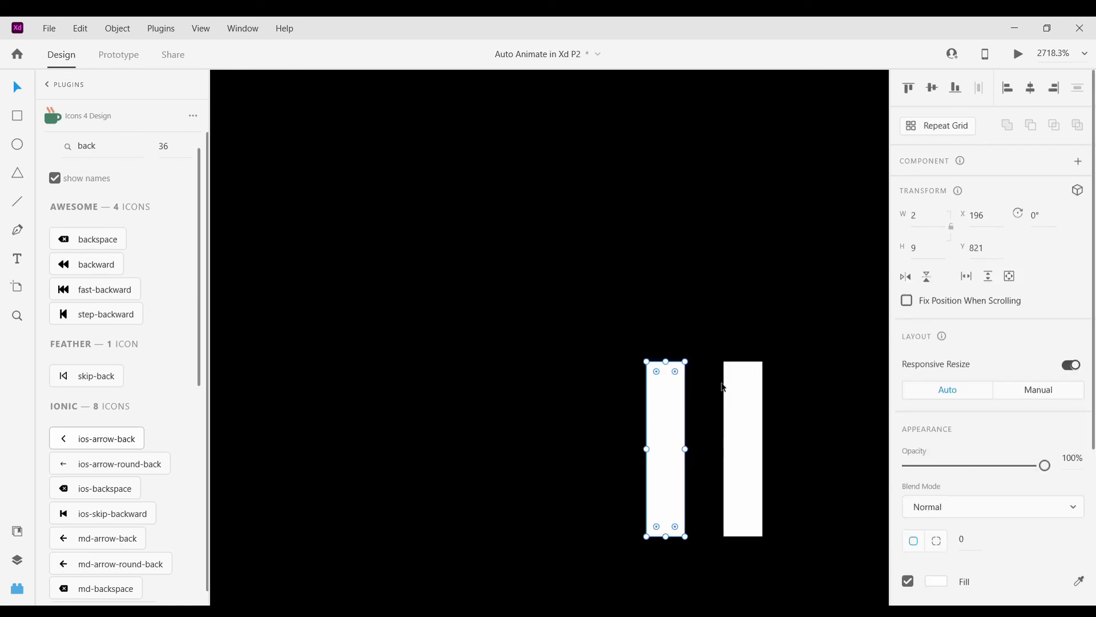
left_click(746, 399, "shift")
scroll(746, 402, "down", 10)
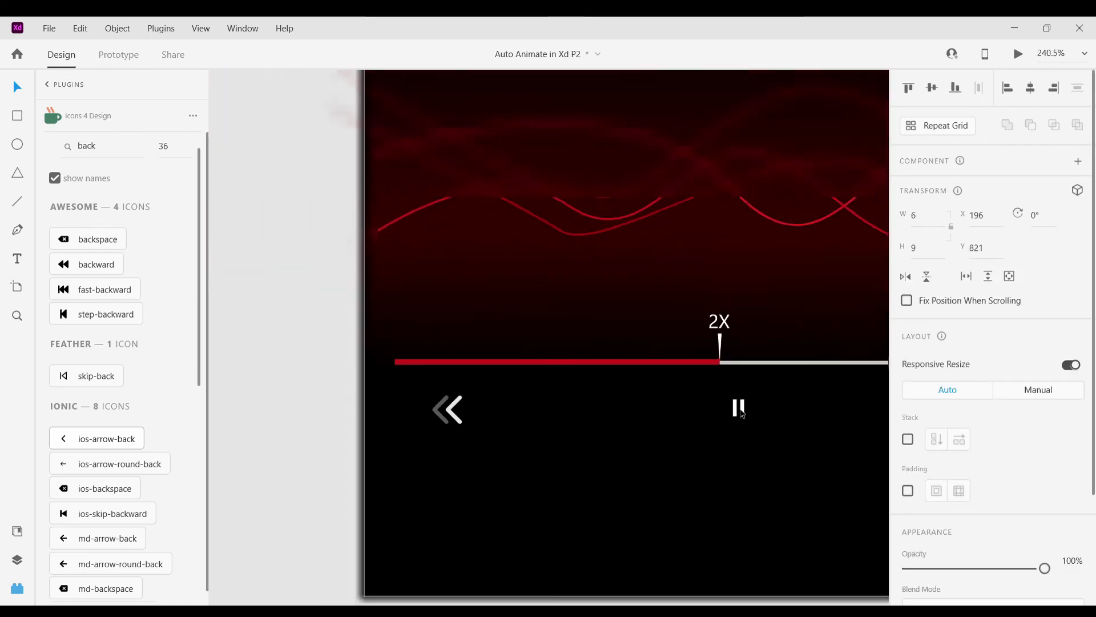
scroll(702, 424, "up", 4)
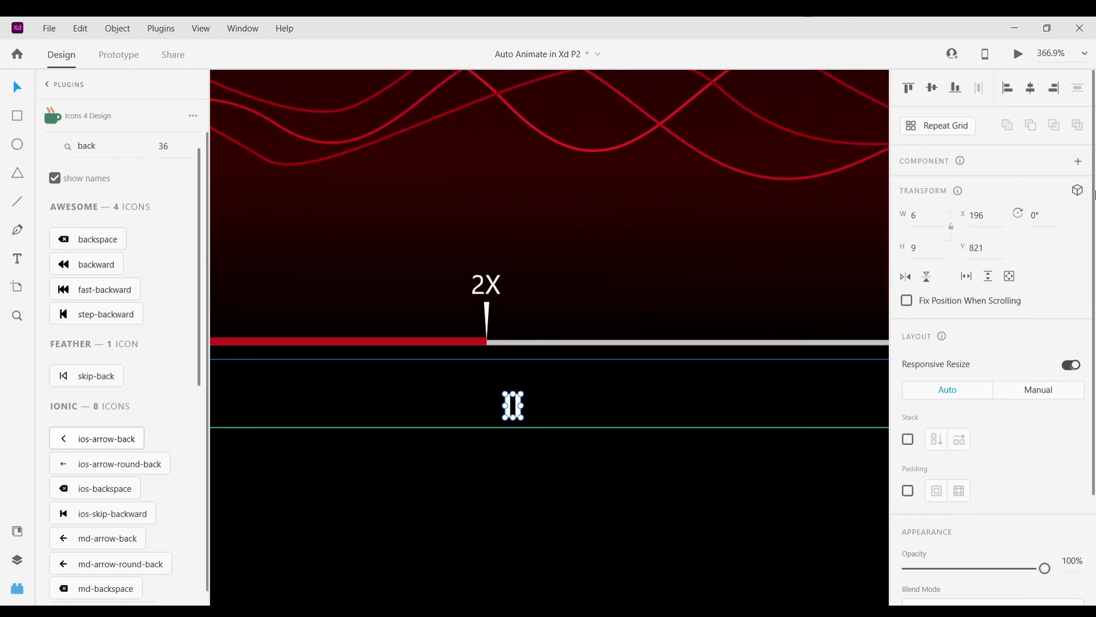
left_click_drag(1094, 91, 1095, 98)
left_click(1029, 78)
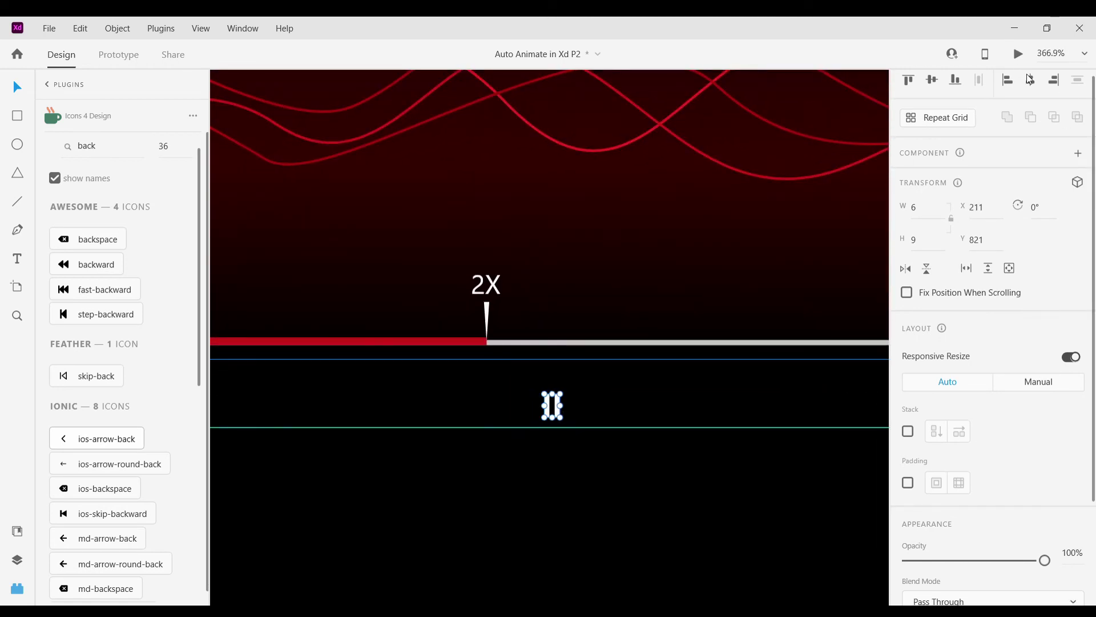
Move the left and right double-arrows inward so each sits 108.5 from the pause icon.
left_click(560, 477)
scroll(561, 478, "down", 1)
scroll(562, 475, "down", 2)
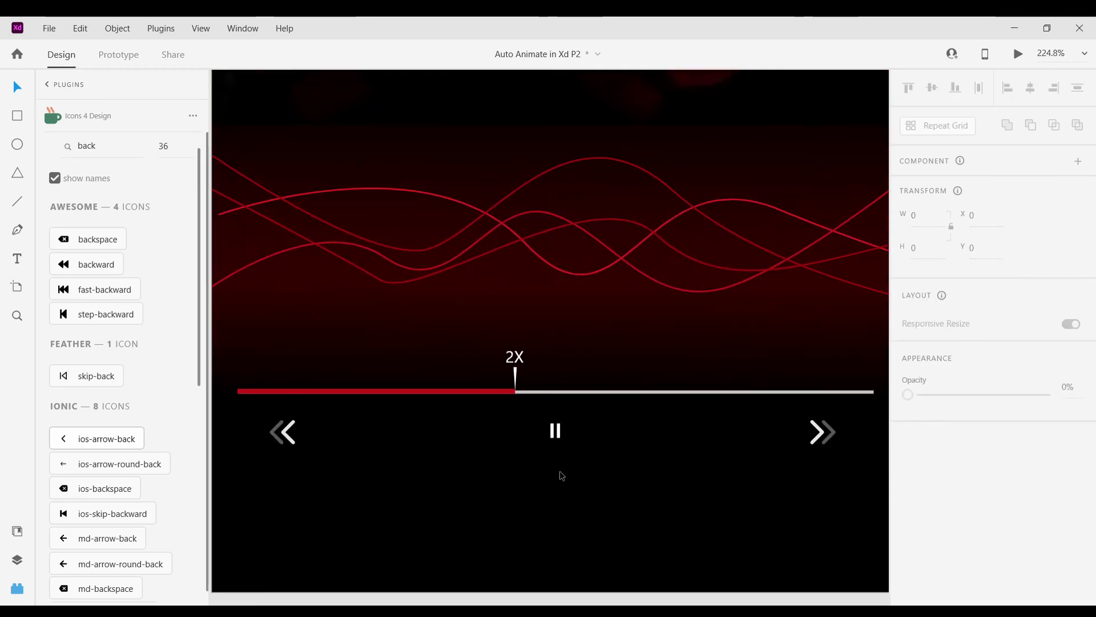
scroll(562, 476, "down", 2)
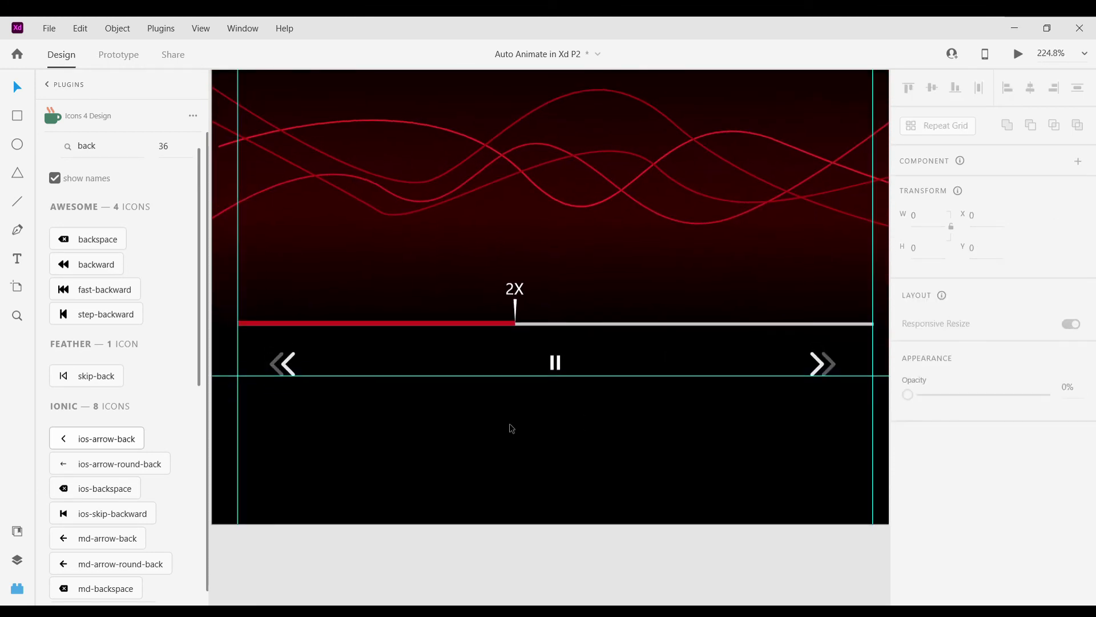
scroll(475, 434, "left", 1)
scroll(323, 373, "up", 2)
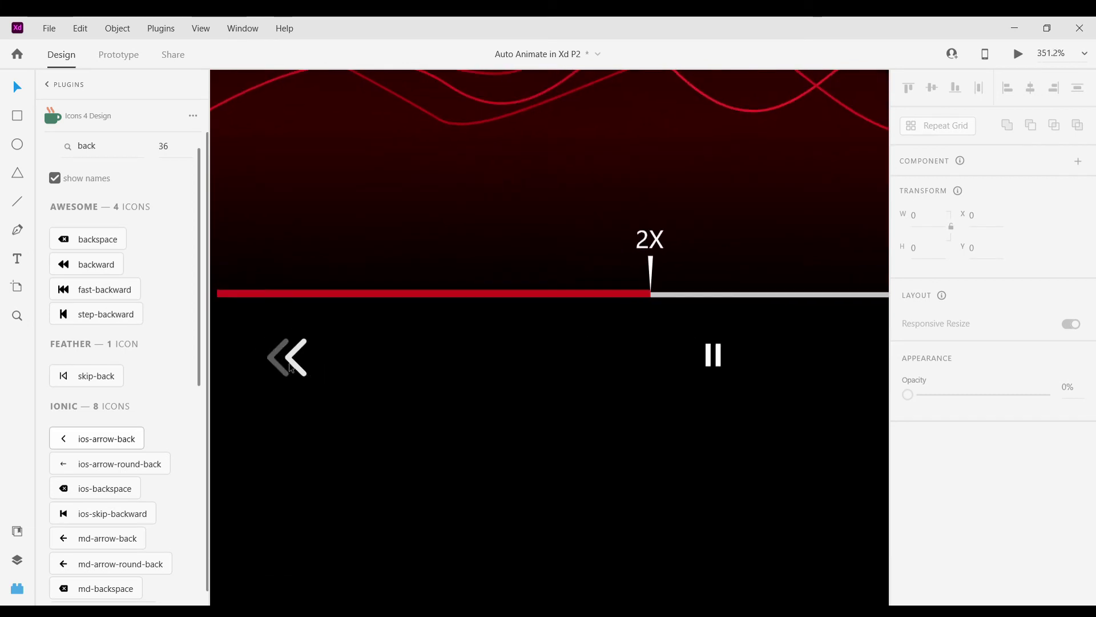
left_click(308, 365)
left_click_drag(308, 365, 434, 365)
scroll(421, 363, "down", 5)
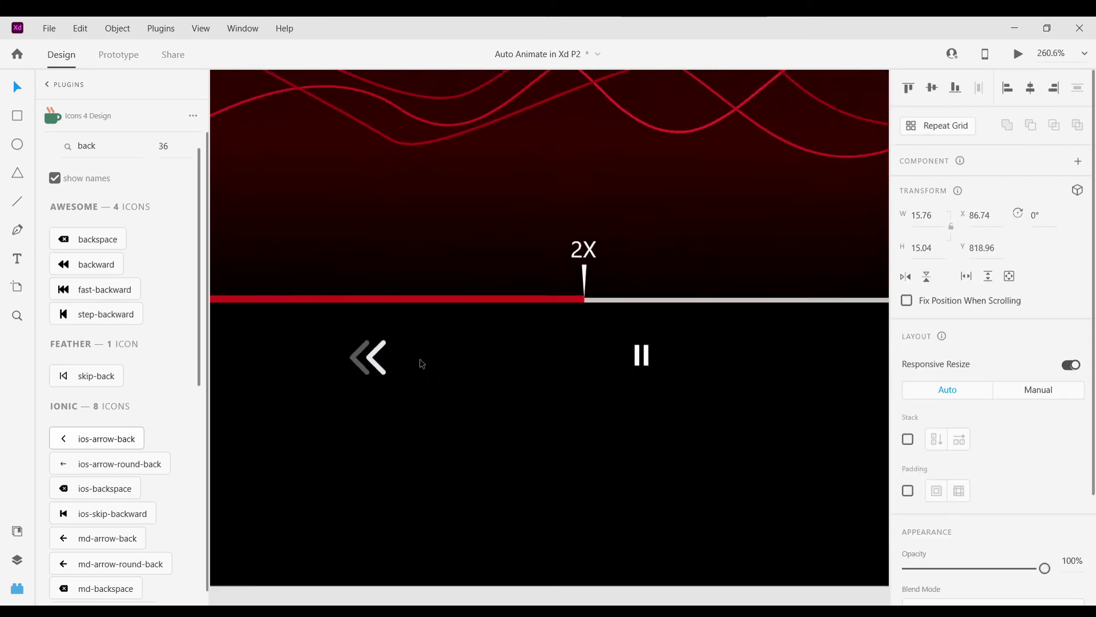
left_click_drag(673, 358, 628, 358)
left_click(516, 514)
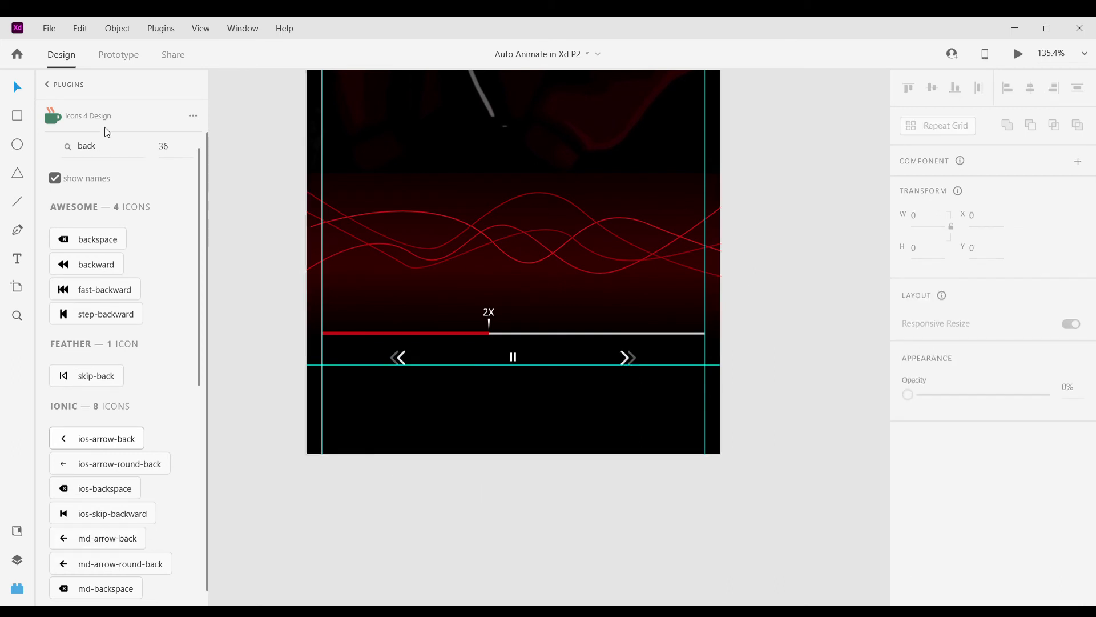
left_click(111, 149)
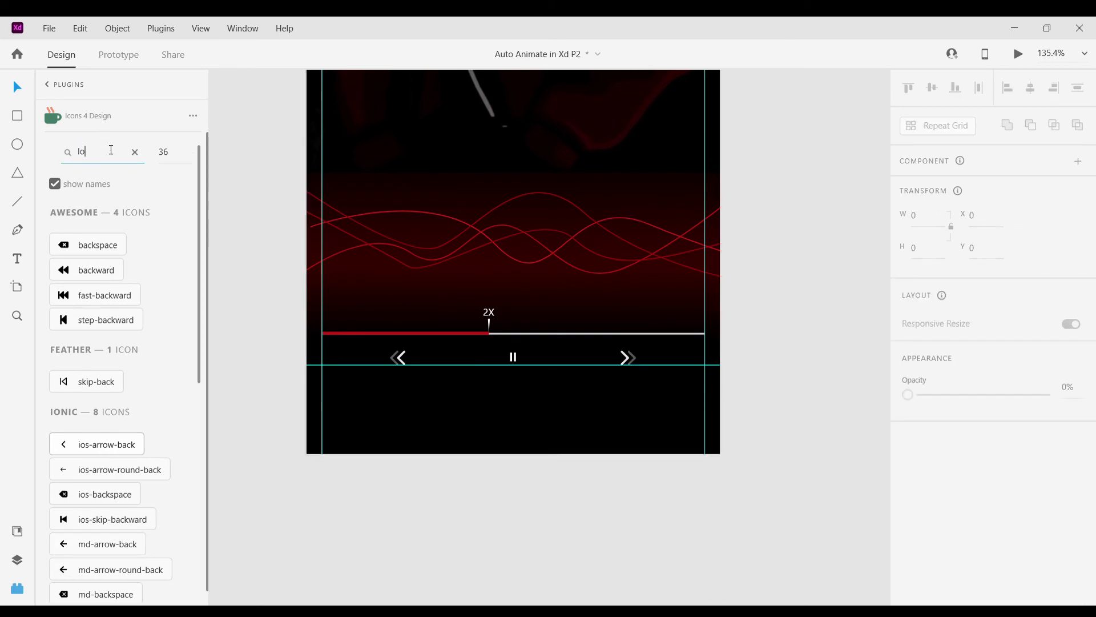
Search the icon plugin for a heart and insert the heart icon onto the artboard.
left_click(401, 363)
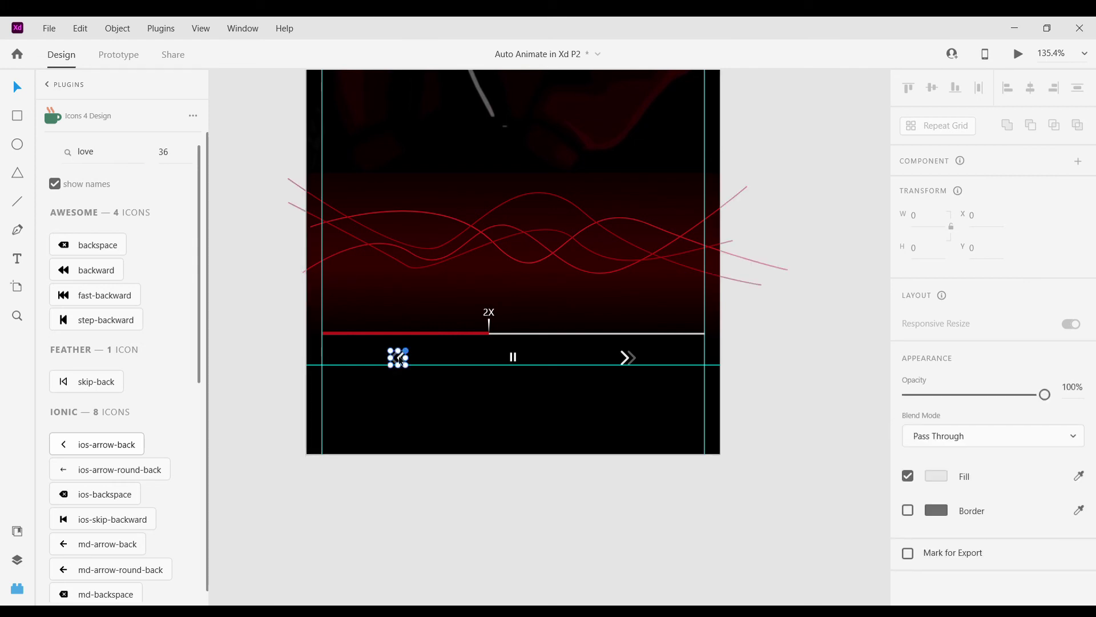
left_click(101, 165)
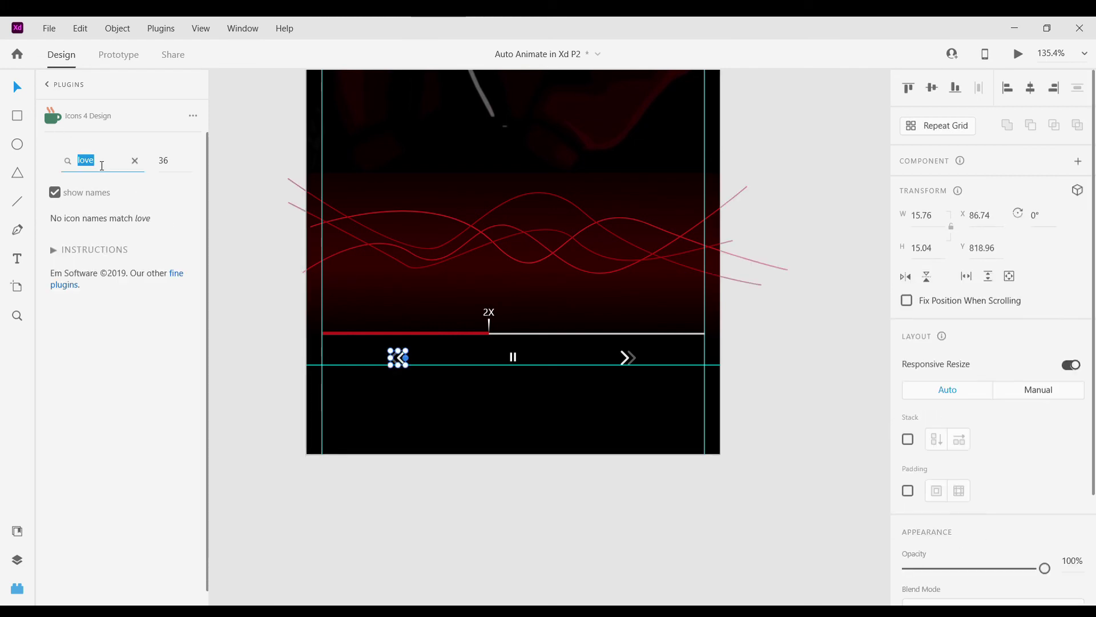
type("hera")
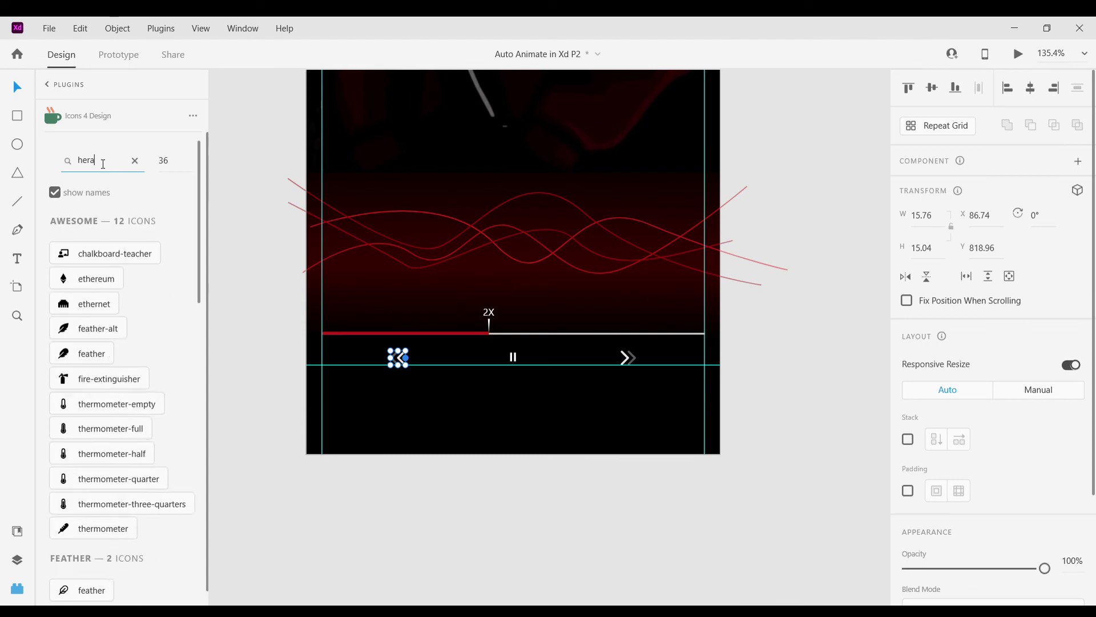
key("BackSpace")
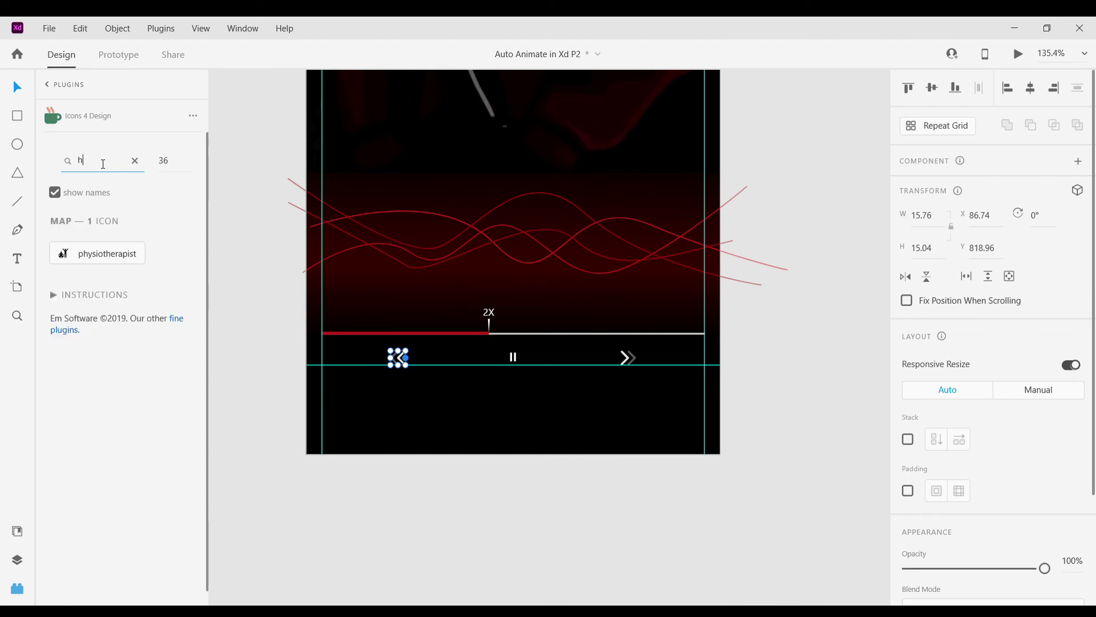
type("eart")
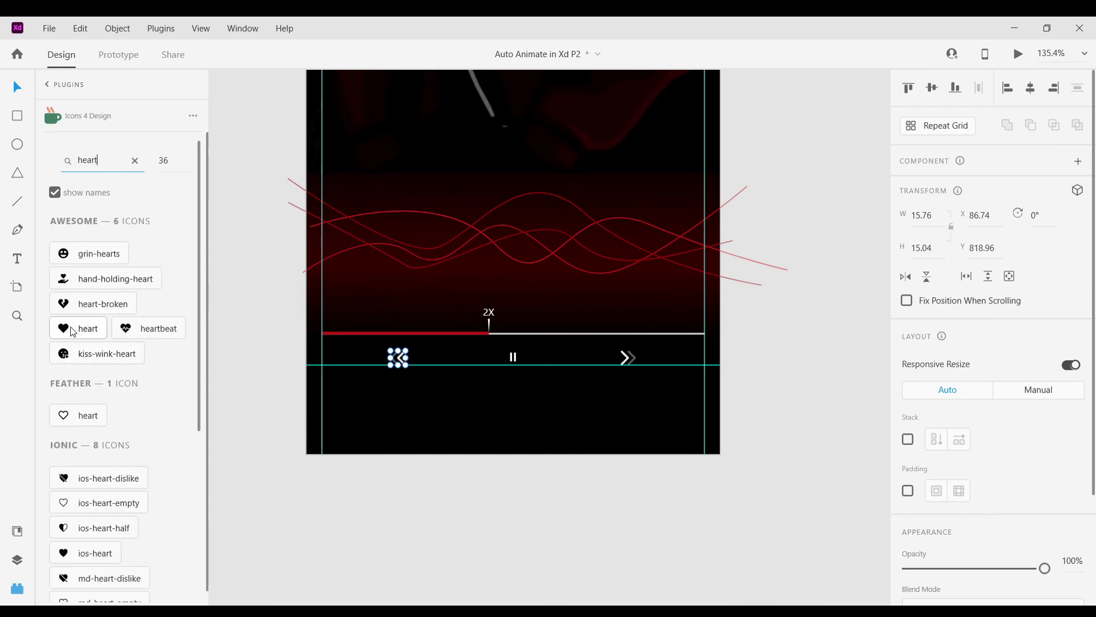
left_click(73, 330)
Give the heart a #D1D1D1 border and shrink it to about 16.88 × 15.04.
scroll(459, 377, "up", 3)
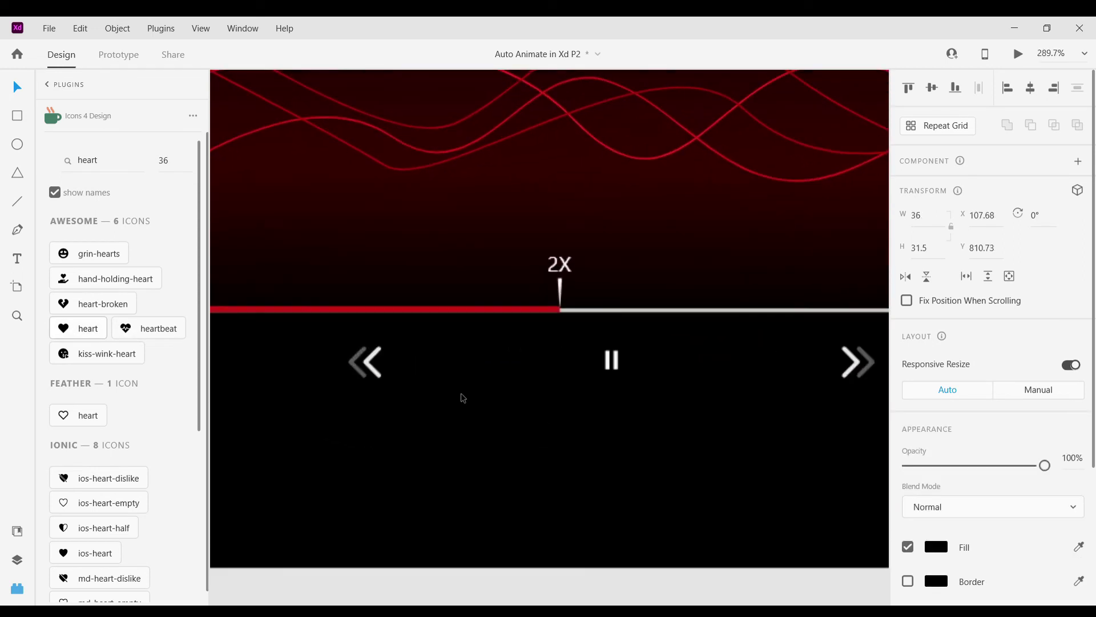
left_click(908, 582)
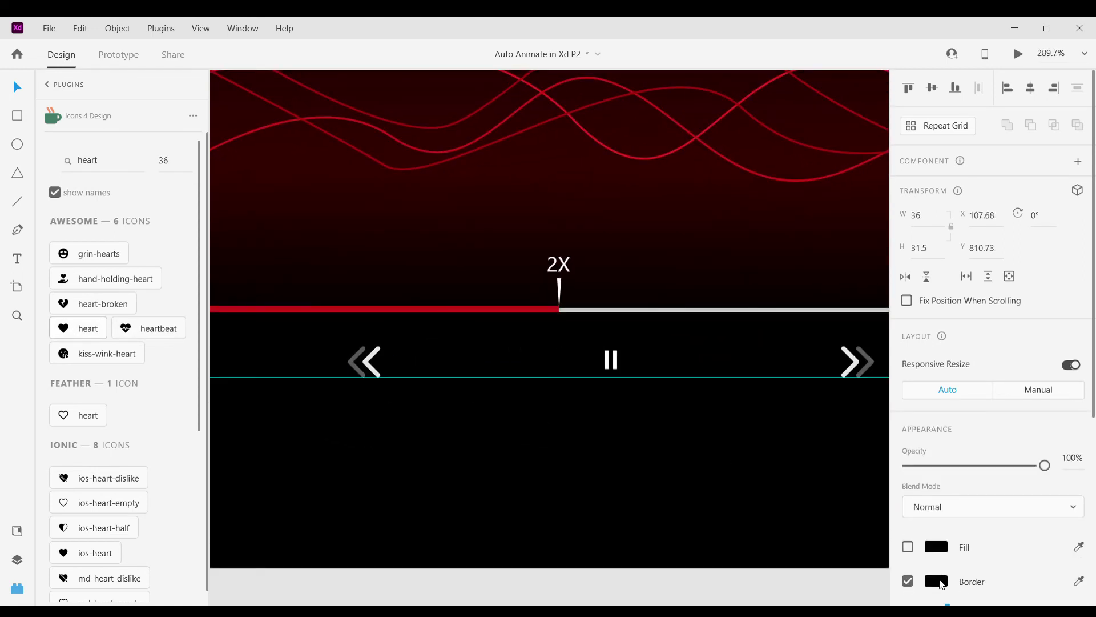
left_click(936, 581)
left_click(475, 349)
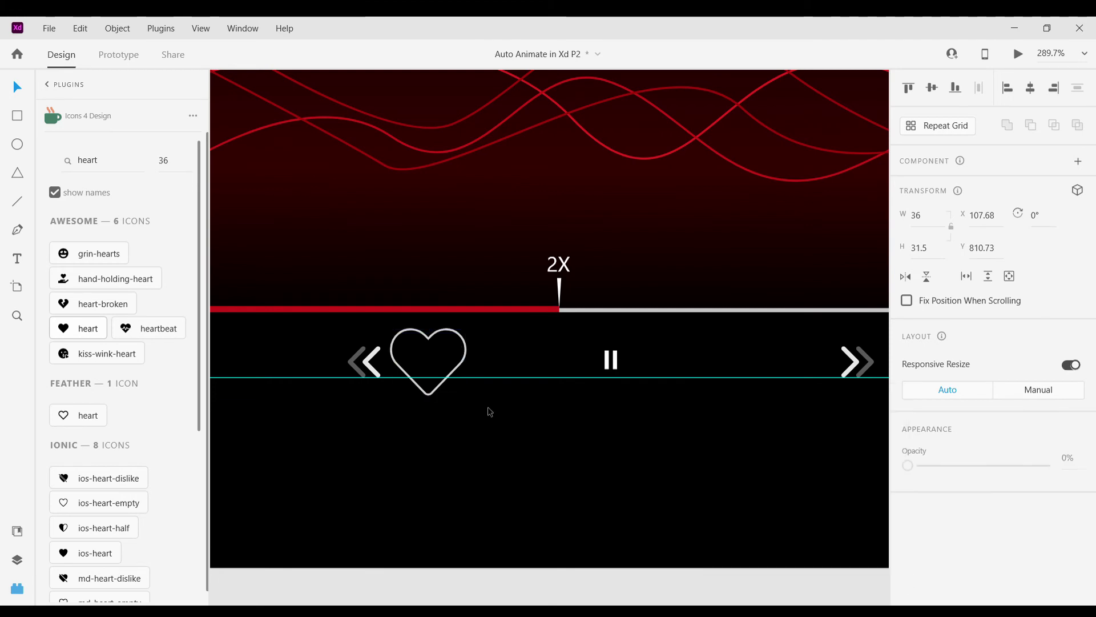
left_click(464, 370)
left_click_drag(469, 398, 270, 346)
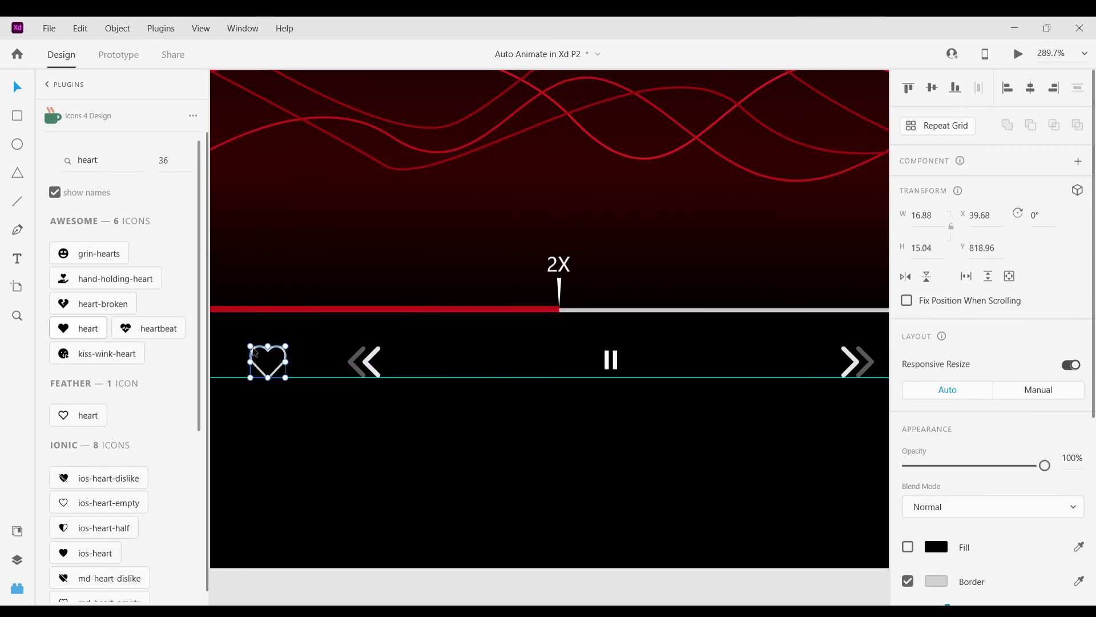
left_click(387, 472)
Enlarge the pause icon slightly.
scroll(387, 471, "down", 10)
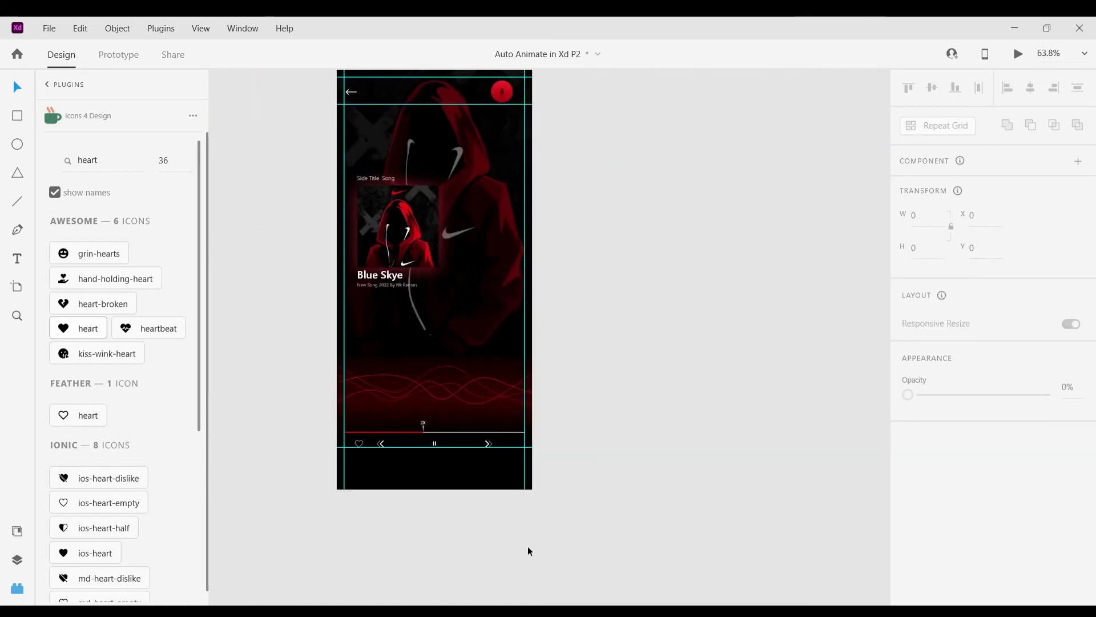
scroll(443, 520, "up", 3)
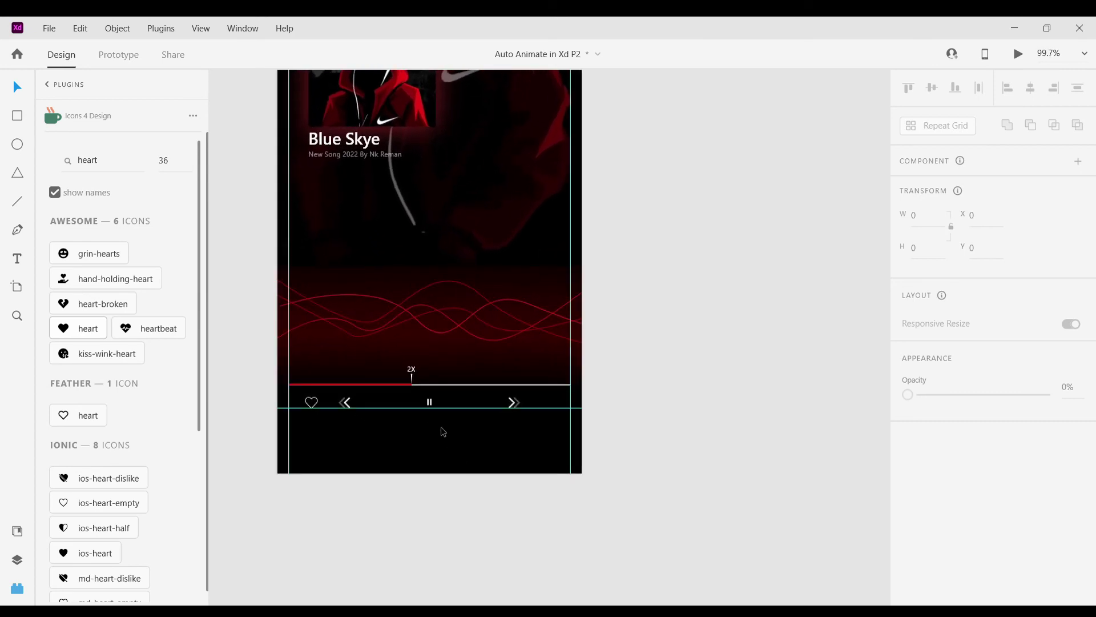
scroll(432, 402, "up", 10)
left_click(422, 405)
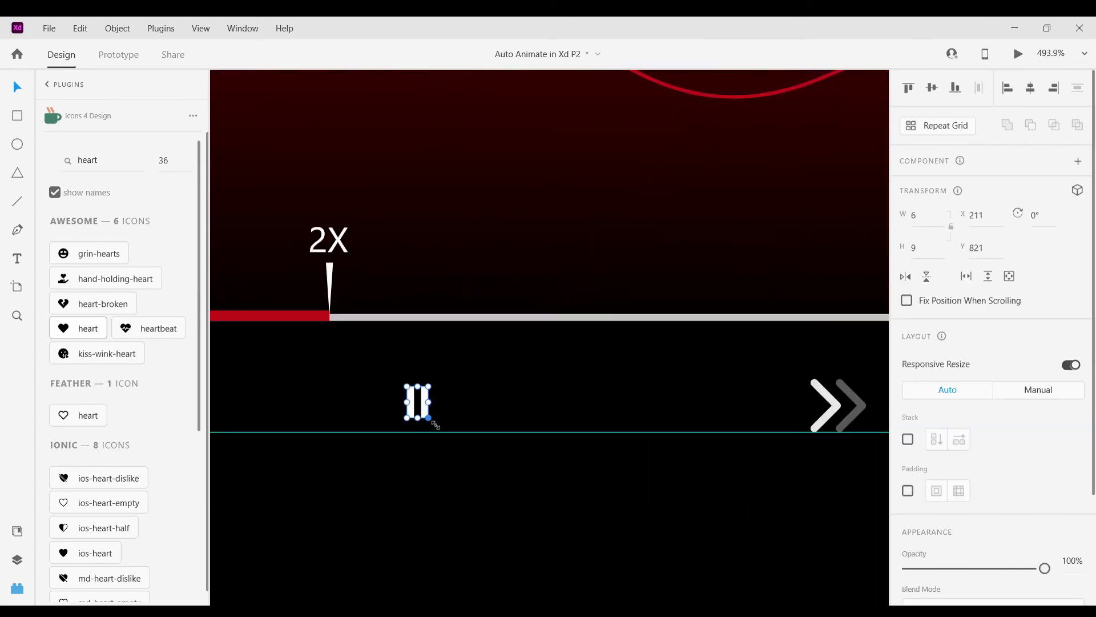
mouse_move(433, 422)
left_mouse_down()
mouse_move(443, 436)
mouse_move(433, 413)
left_mouse_up()
left_click(481, 485)
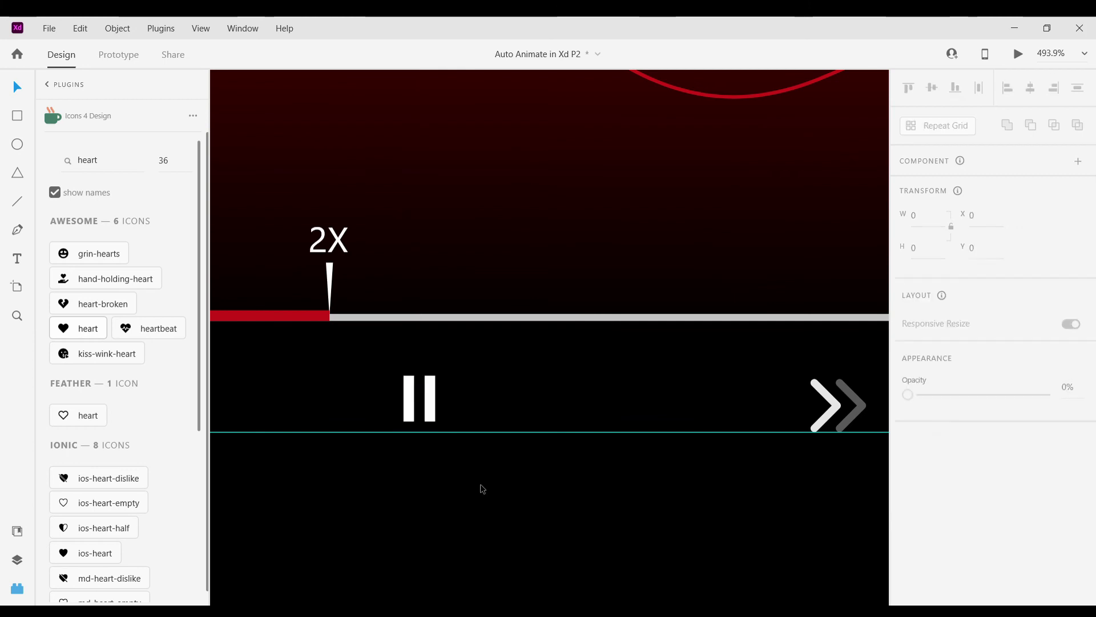
scroll(480, 485, "down", 12)
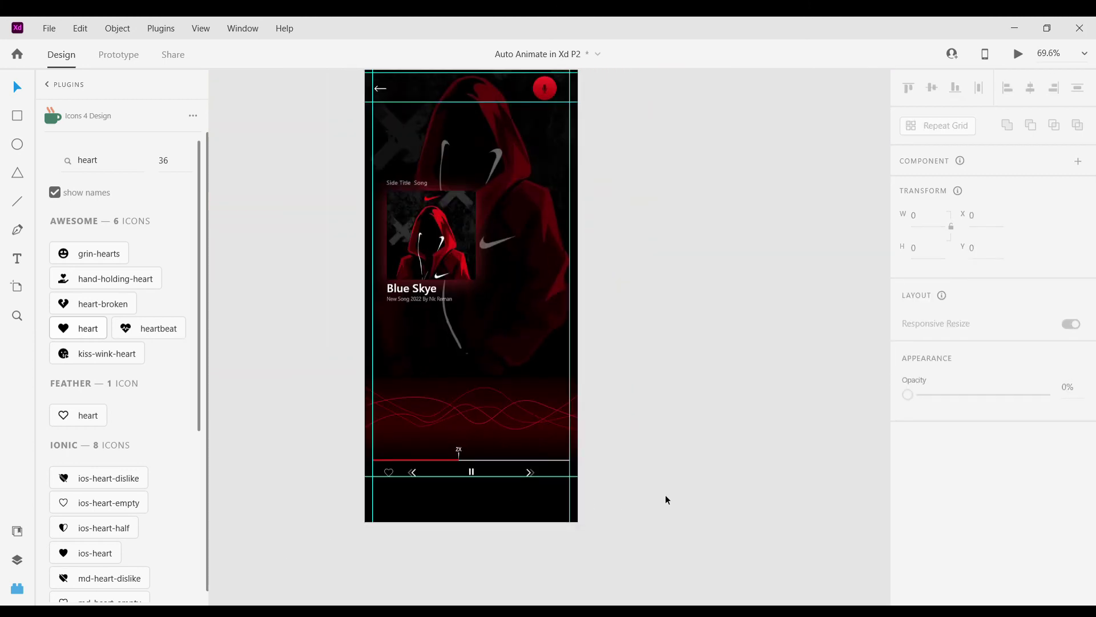
scroll(666, 500, "down", 2)
scroll(490, 485, "up", 3)
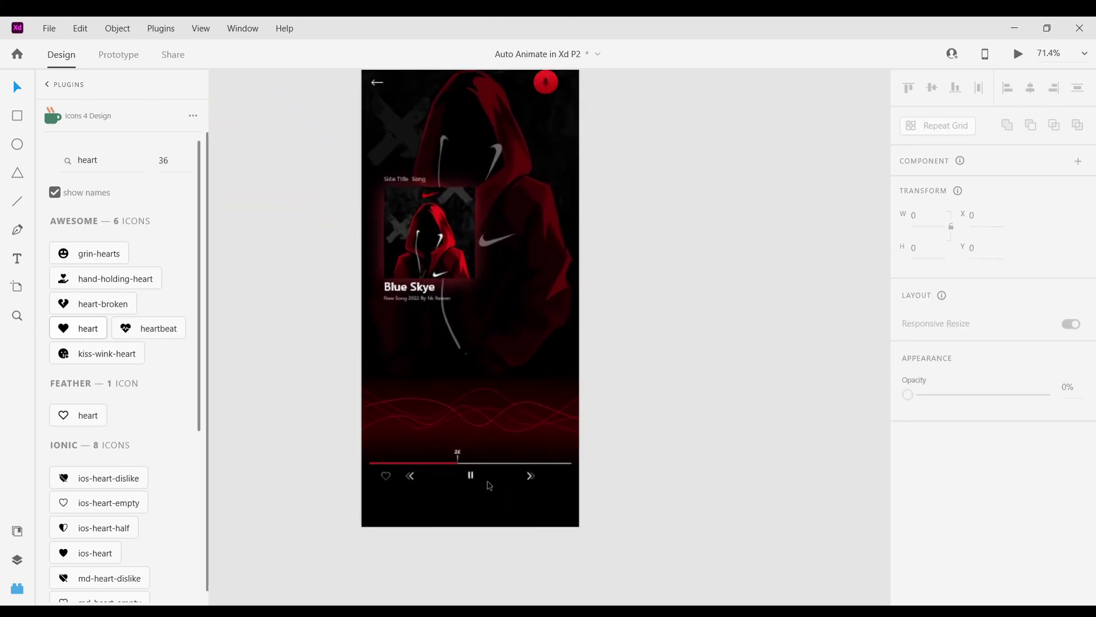
scroll(152, 492, "down", 5)
scroll(108, 286, "up", 5)
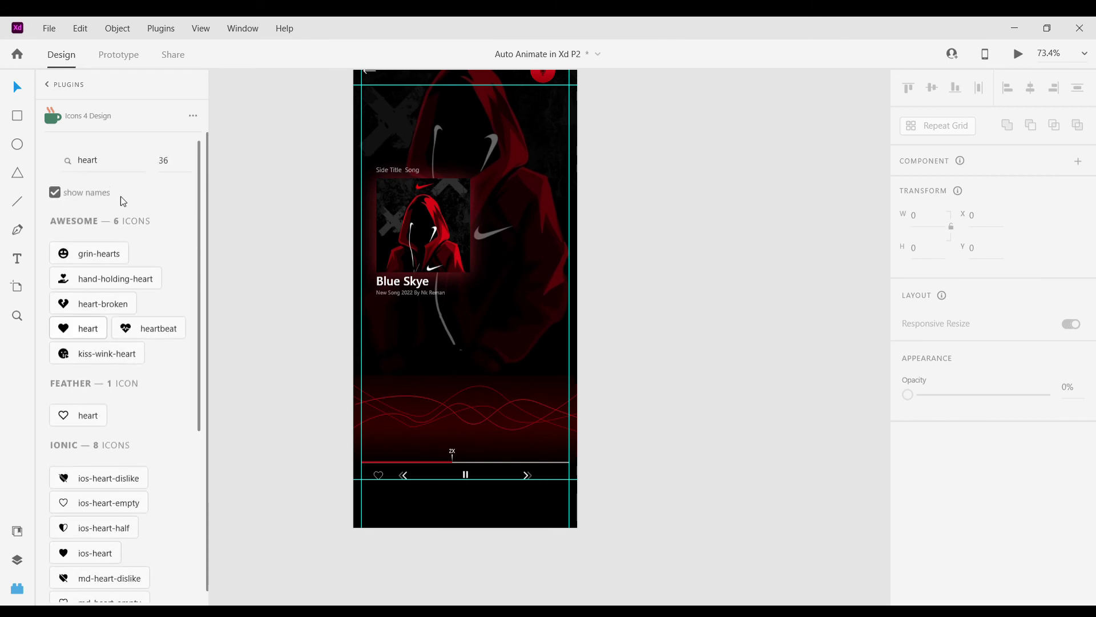
Replace the heart search with 'share' and insert the md-share icon from the results.
key("BackSpace")
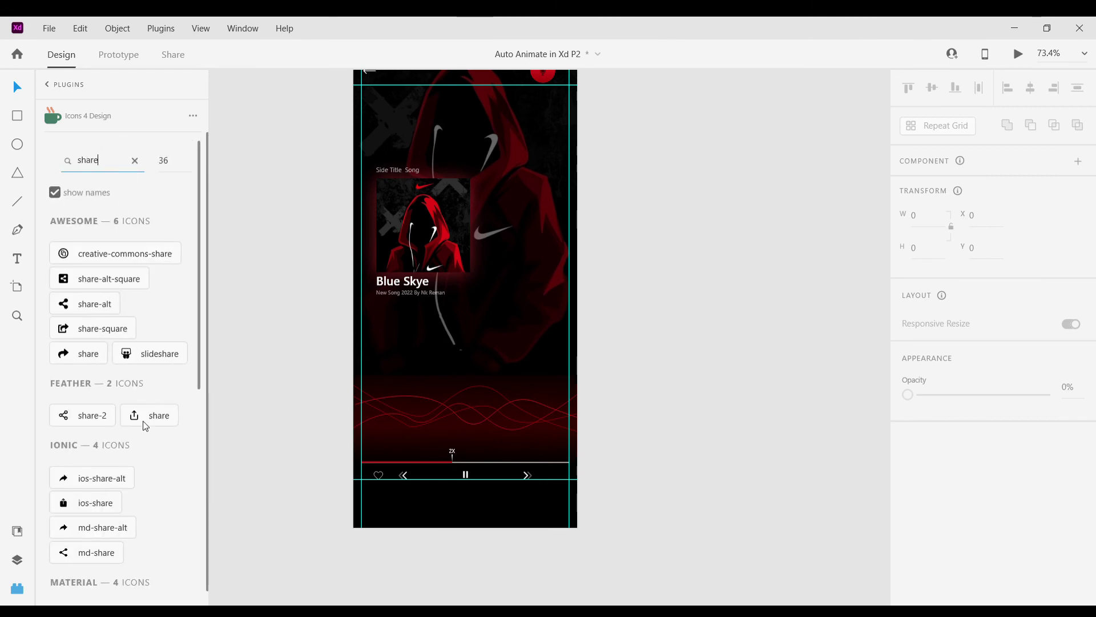
scroll(152, 472, "down", 3)
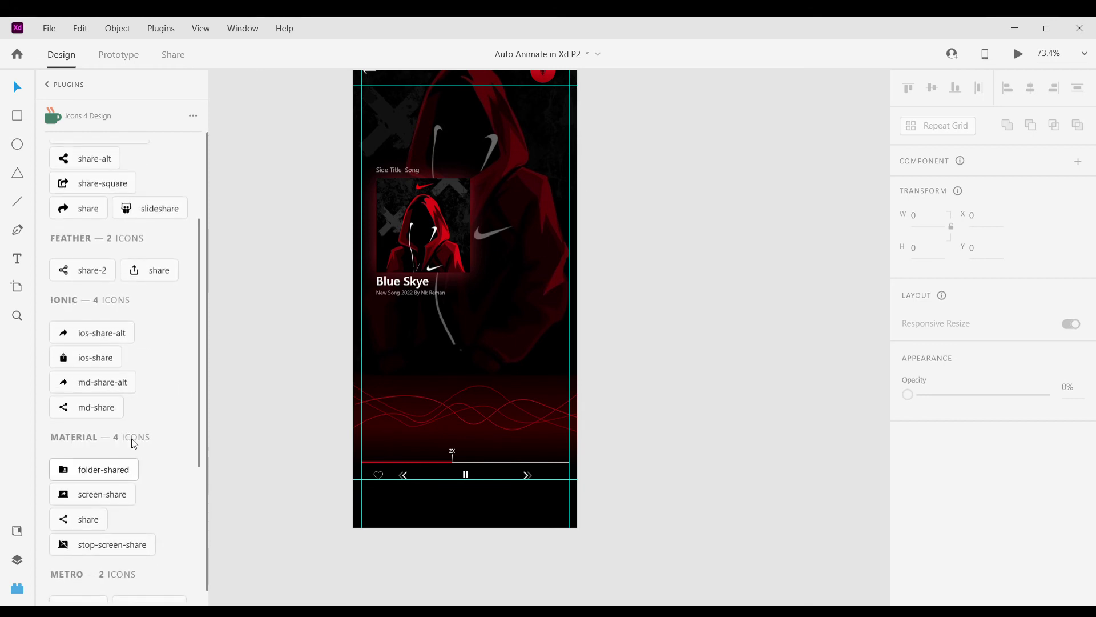
scroll(68, 188, "up", 3)
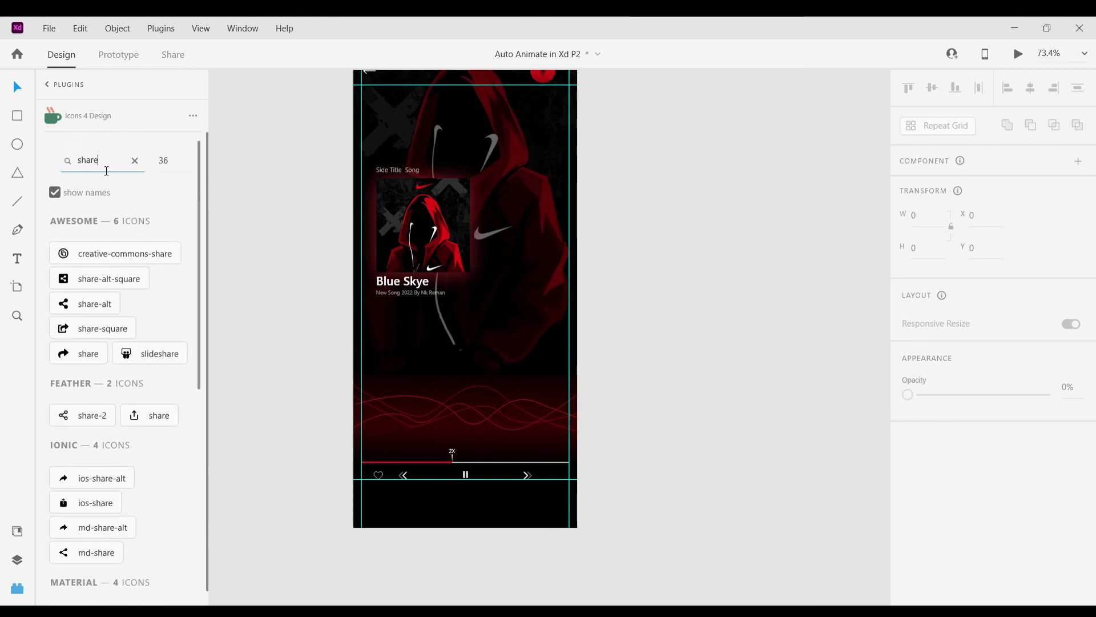
type("se")
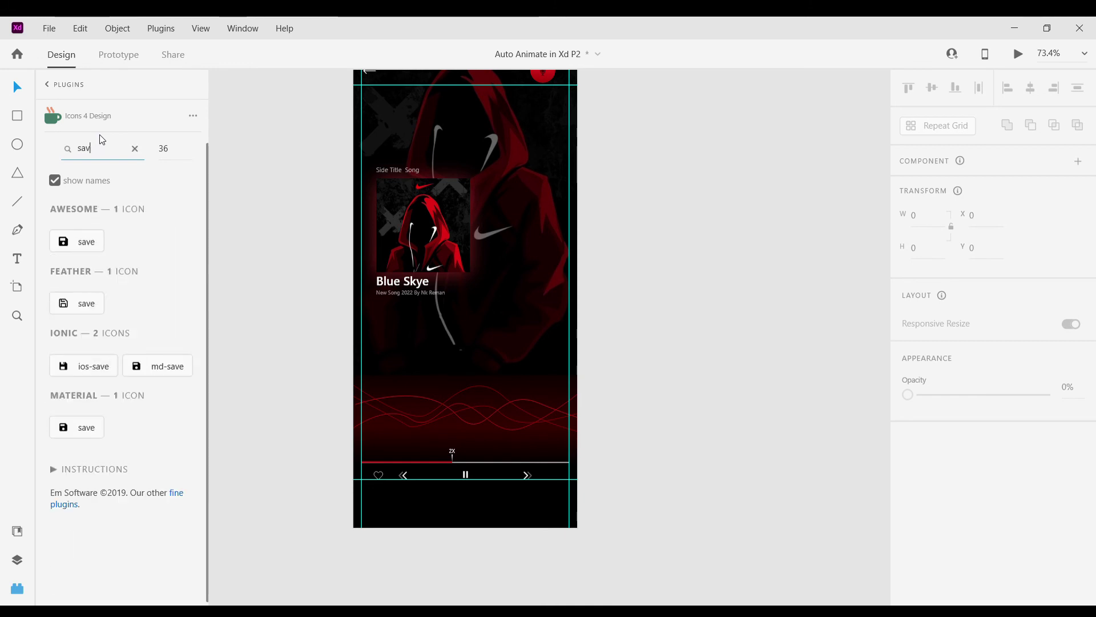
key("BackSpace")
key("BackSpace")
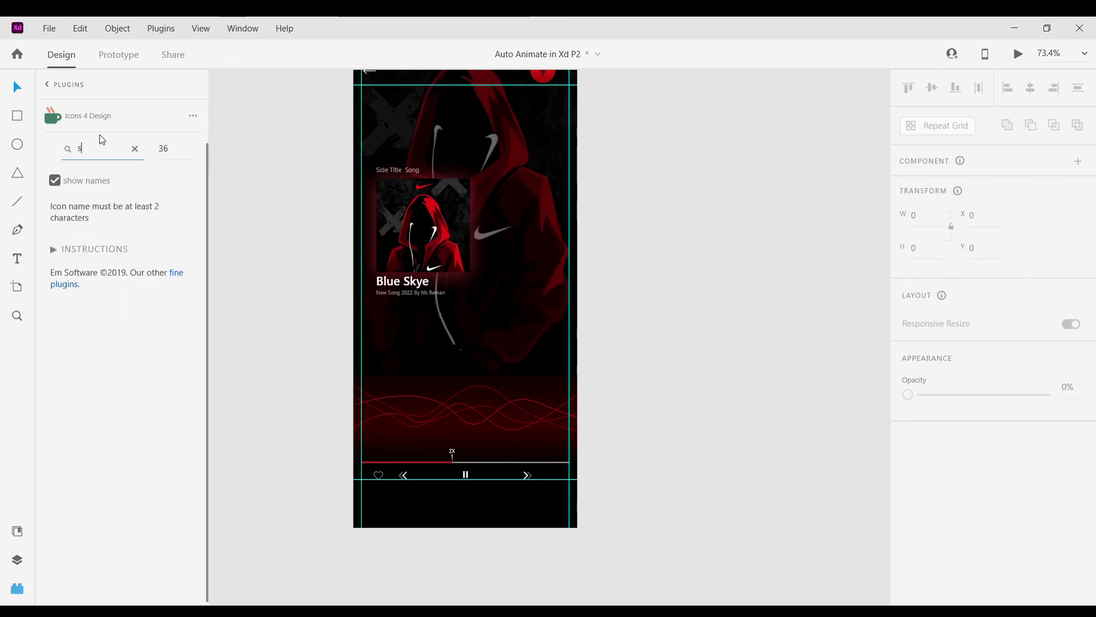
type("uff")
key("BackSpace")
key("BackSpace")
key("BackSpace")
type("j")
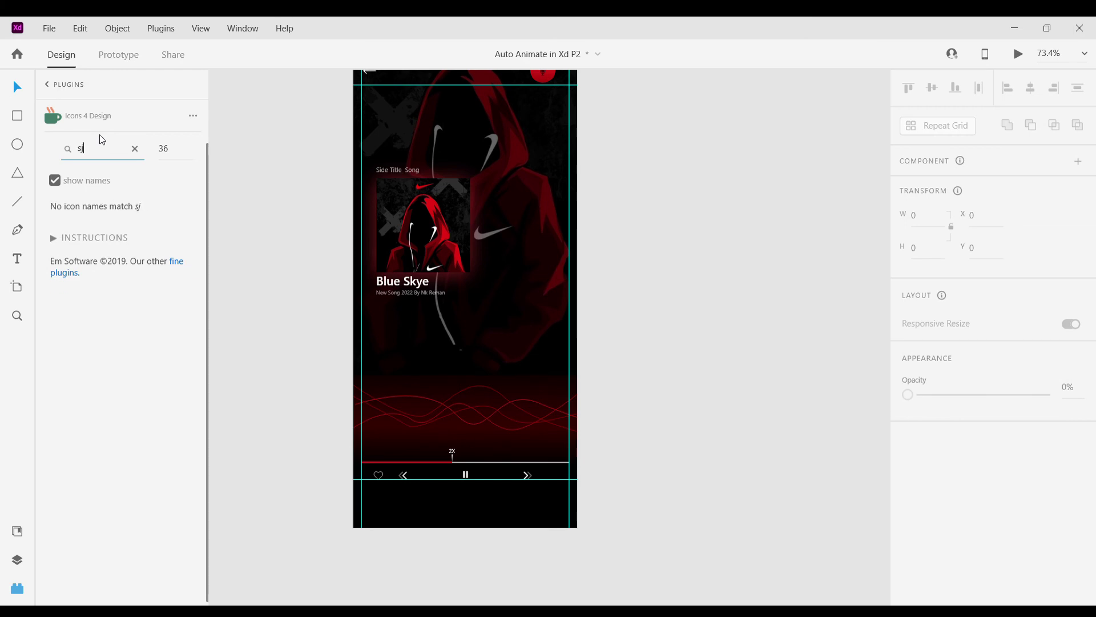
key("BackSpace")
type("ha")
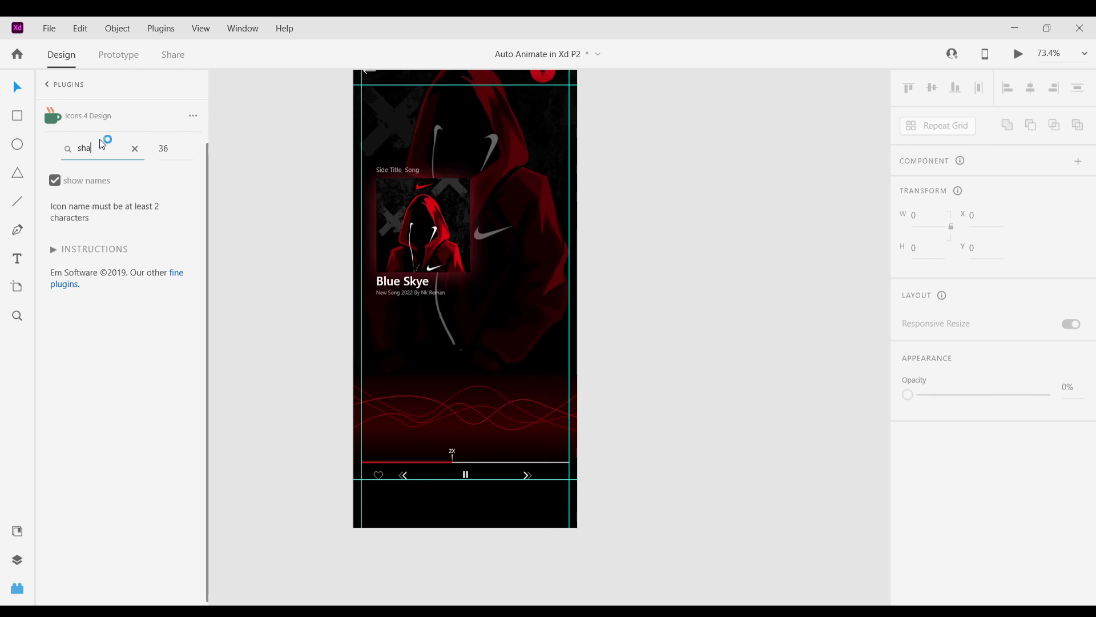
type("re")
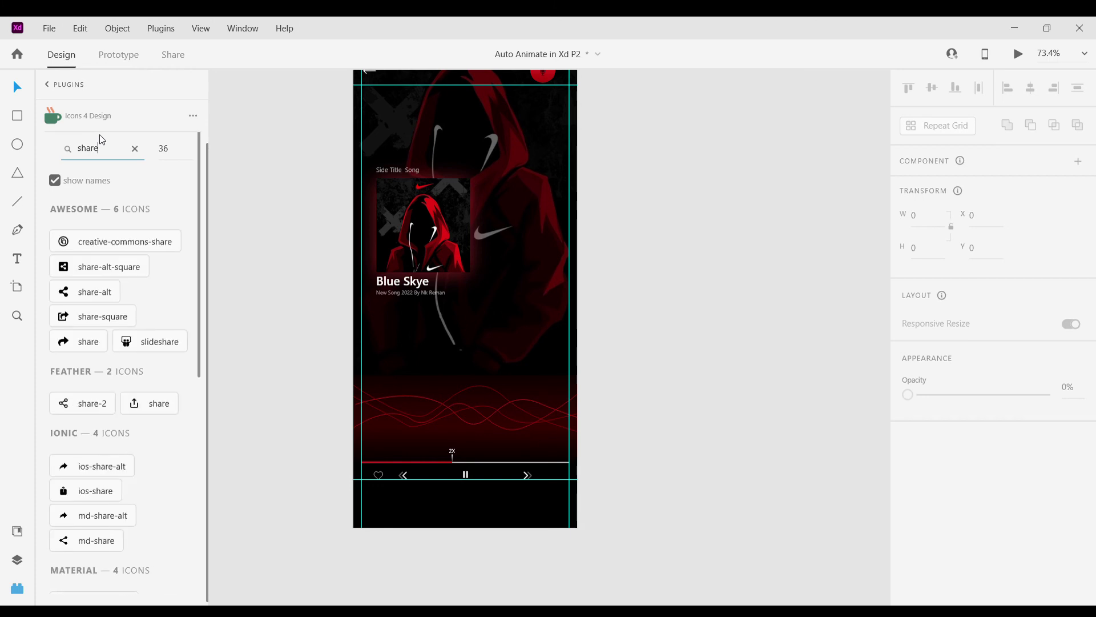
scroll(95, 358, "down", 2)
scroll(95, 360, "down", 3)
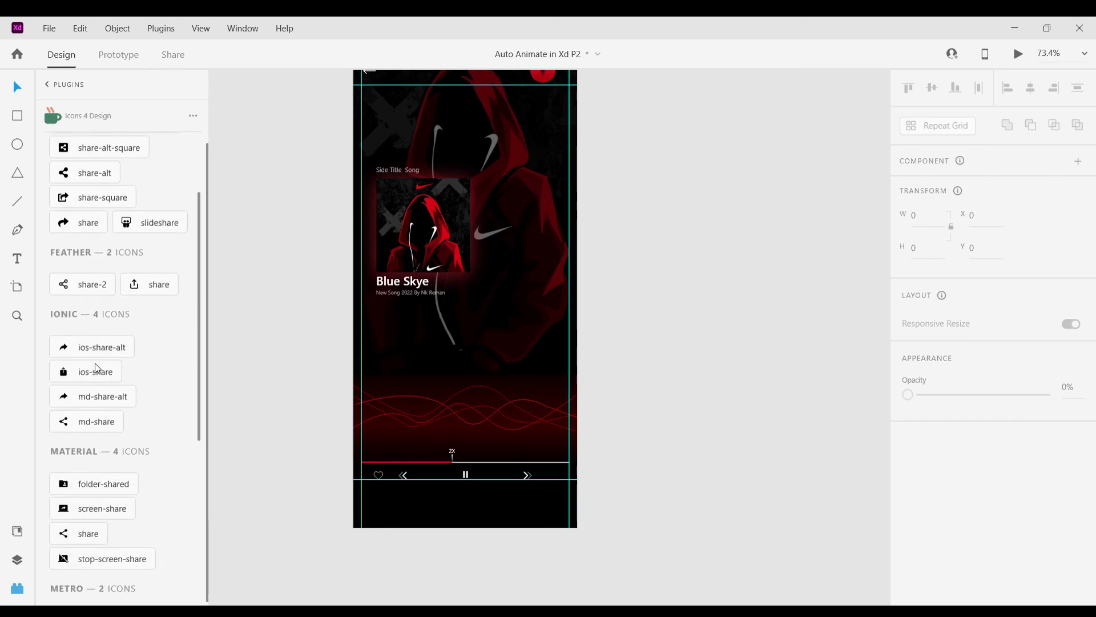
left_click(68, 427)
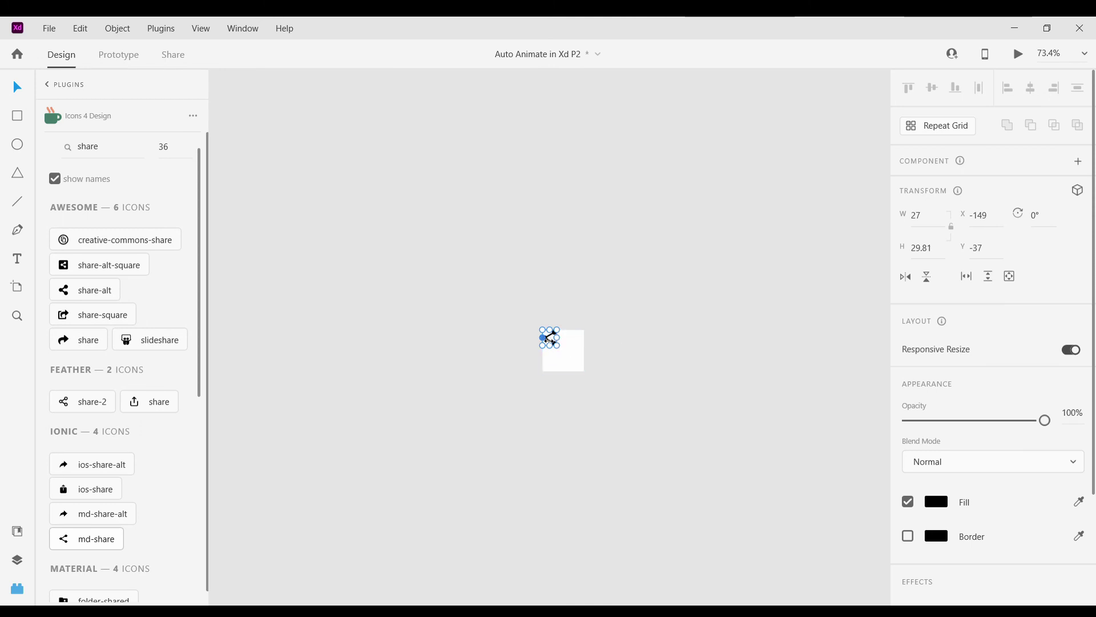
Place the share icon at the right end of the controls row and fill it white.
left_click_drag(547, 337, 1087, 613)
left_click_drag(883, 412, 684, 233)
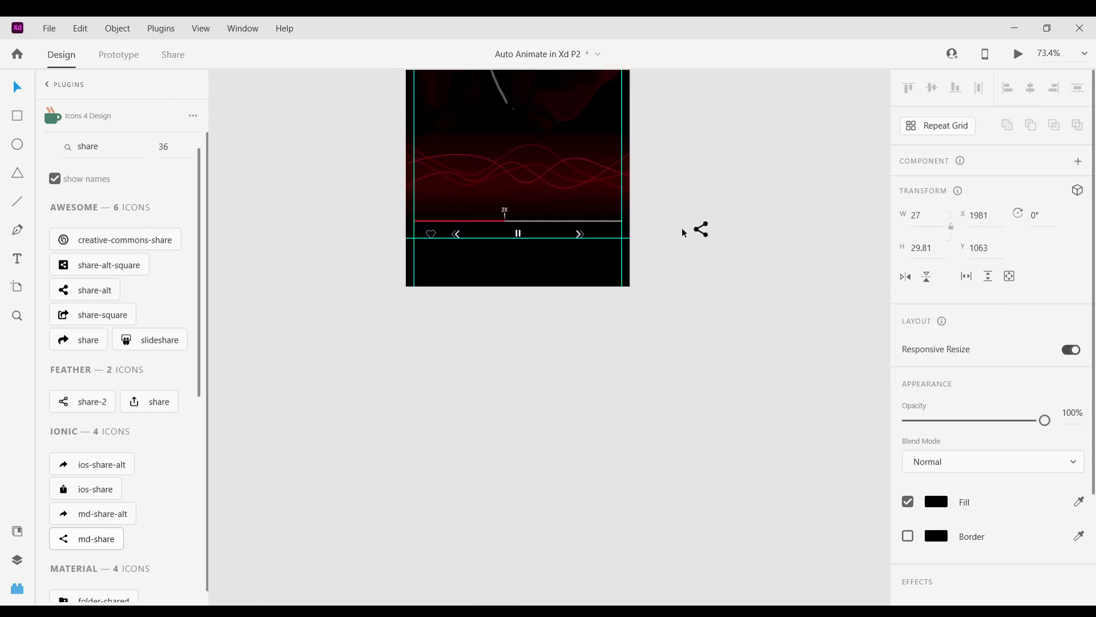
left_click_drag(613, 236, 614, 234)
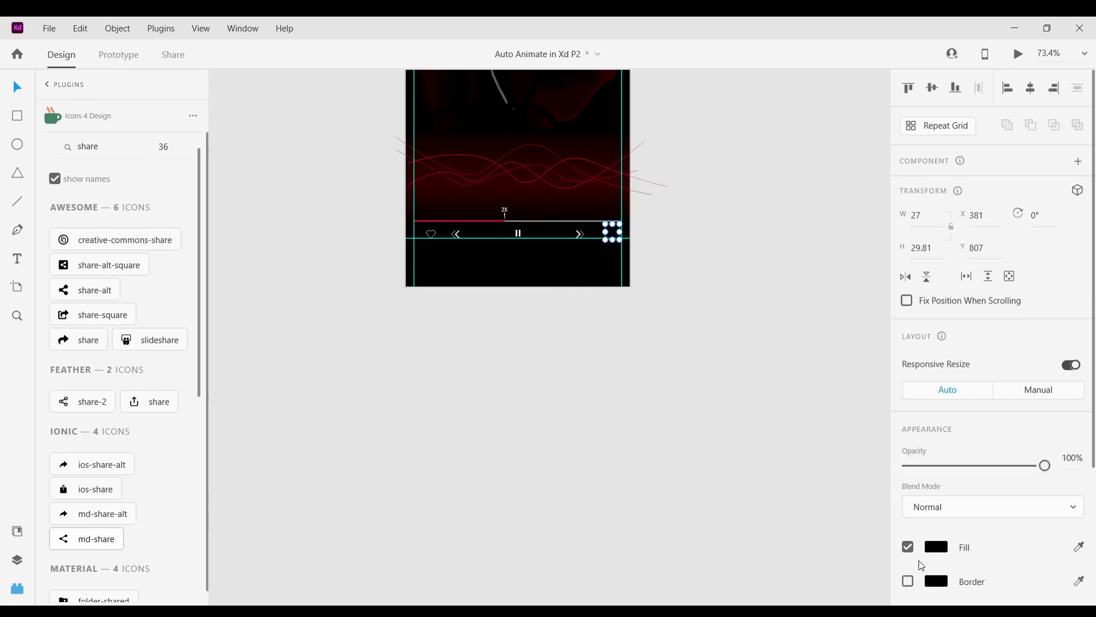
left_click(928, 548)
left_click_drag(752, 430, 595, 199)
scroll(594, 199, "up", 5)
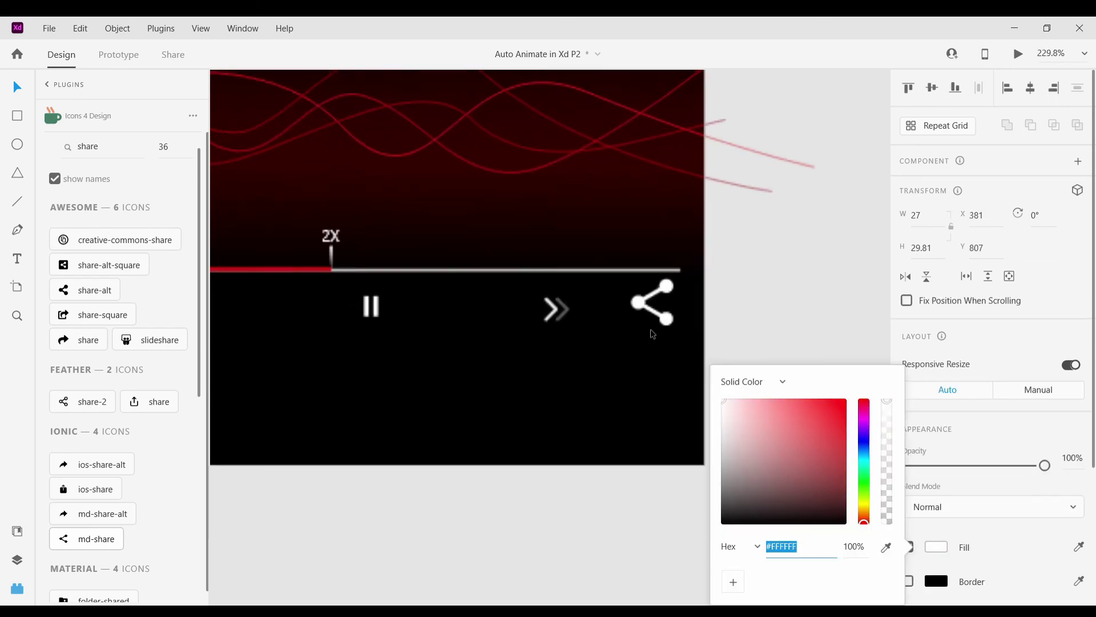
left_click(676, 326)
Shrink the share icon to about 15.85 × 17.5.
left_click_drag(684, 339, 657, 316)
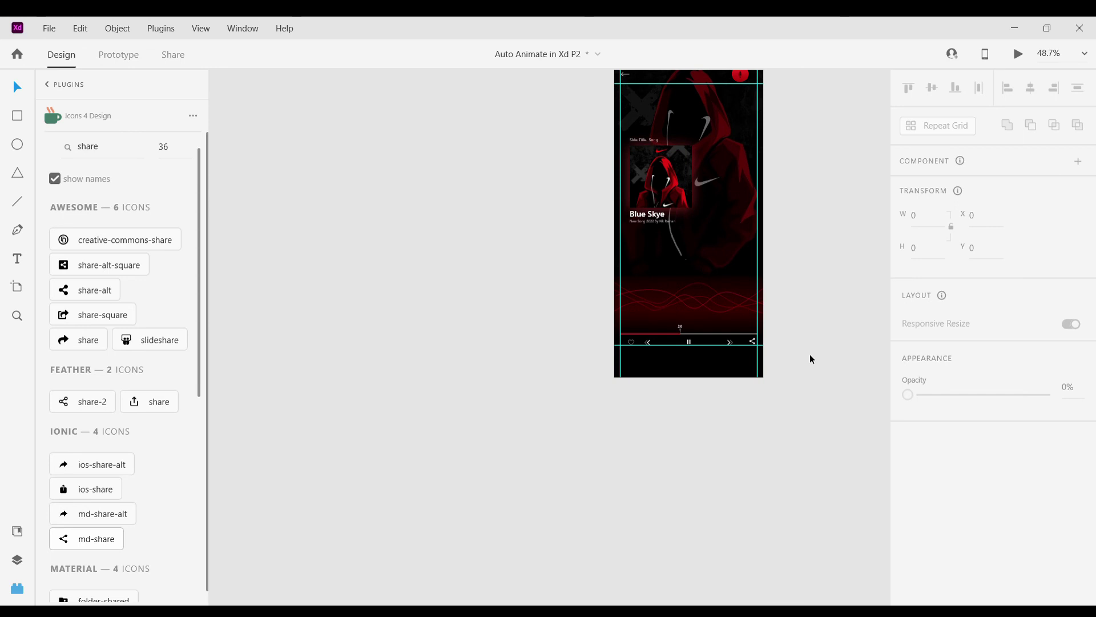
scroll(809, 354, "up", 5)
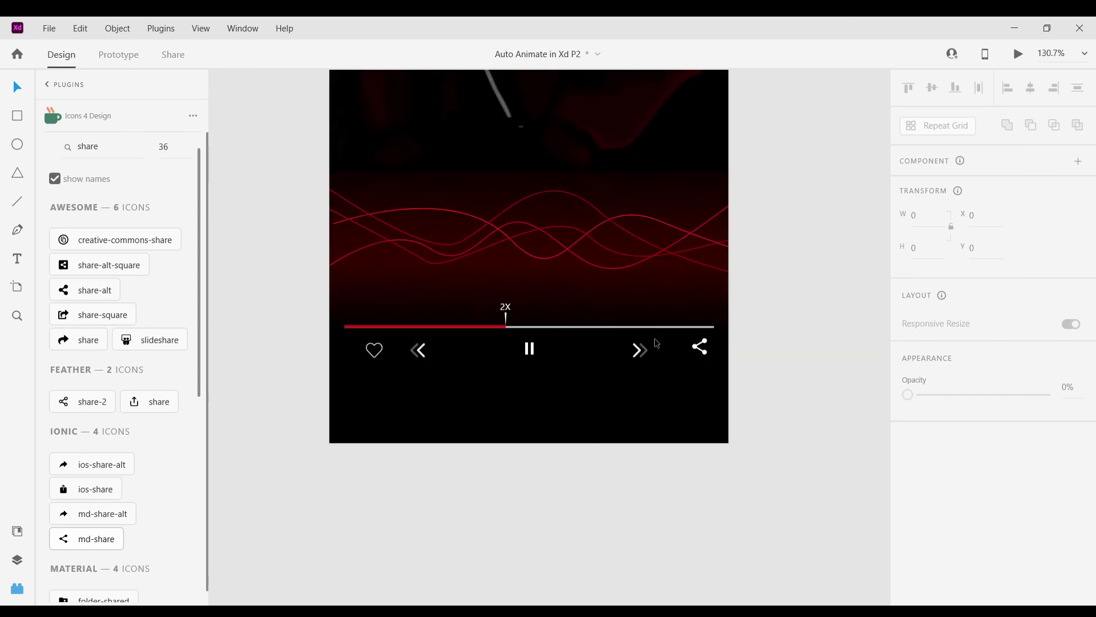
scroll(703, 348, "up", 5)
left_click(676, 345)
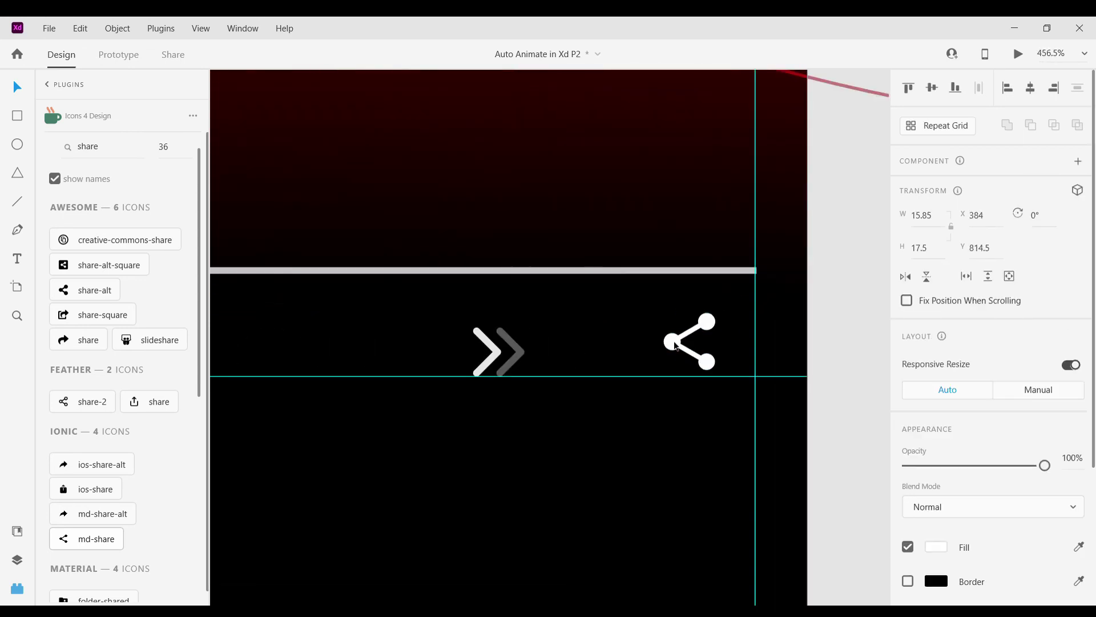
scroll(676, 345, "down", 5)
left_click(765, 396)
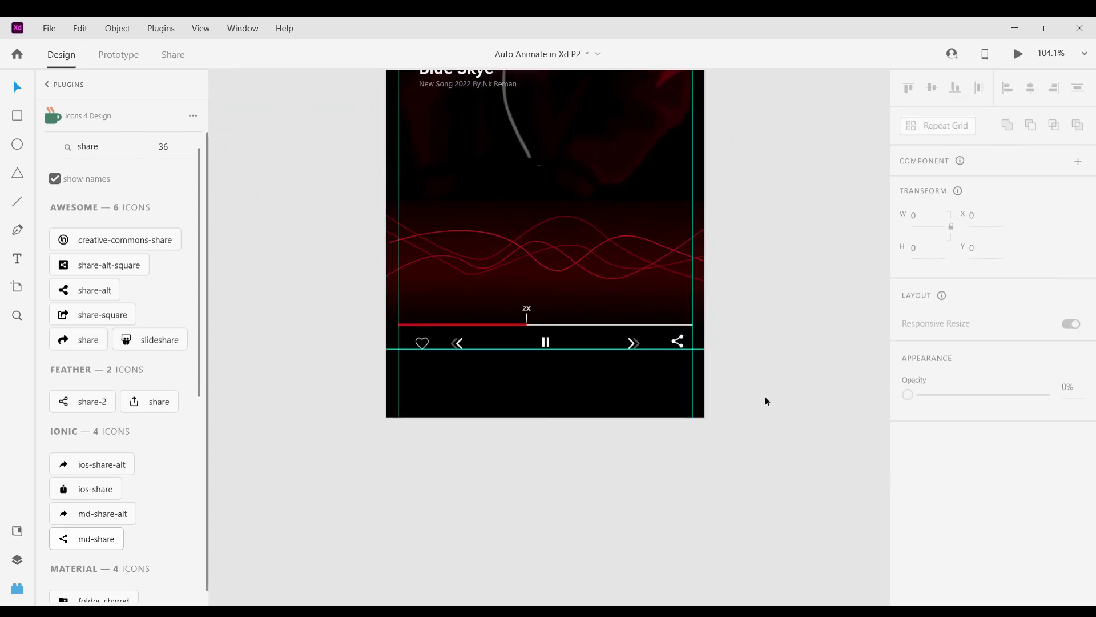
scroll(765, 396, "up", 2)
scroll(772, 388, "down", 2)
scroll(785, 337, "up", 3)
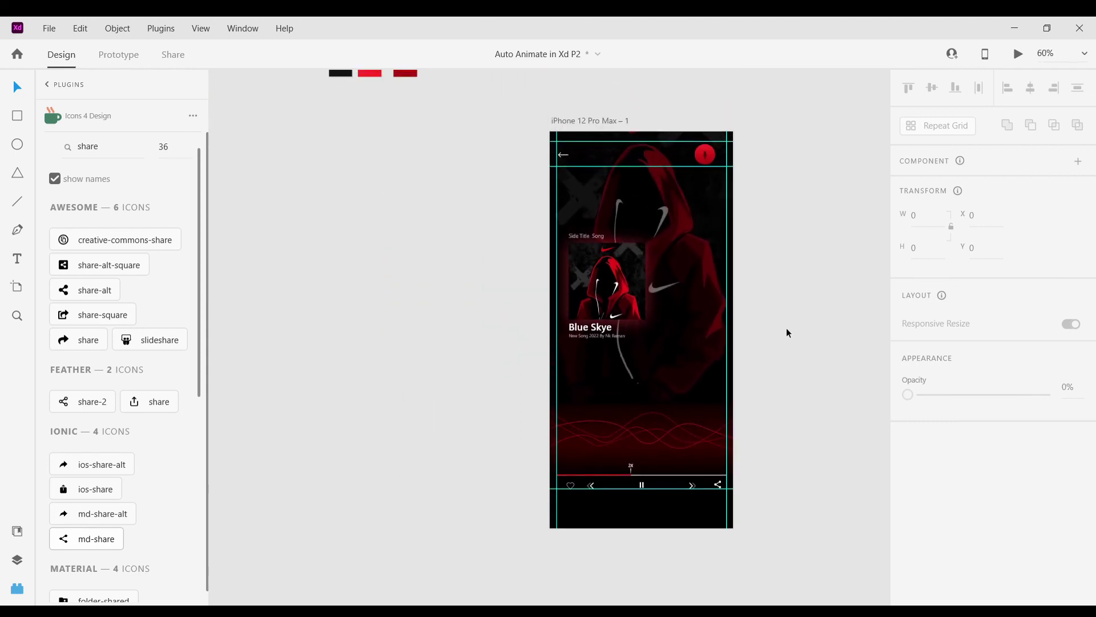
Group the mic icon with its red circle and move it right to X 364, Y 28.
scroll(711, 224, "up", 2)
scroll(712, 224, "down", 1)
scroll(712, 224, "down", 3)
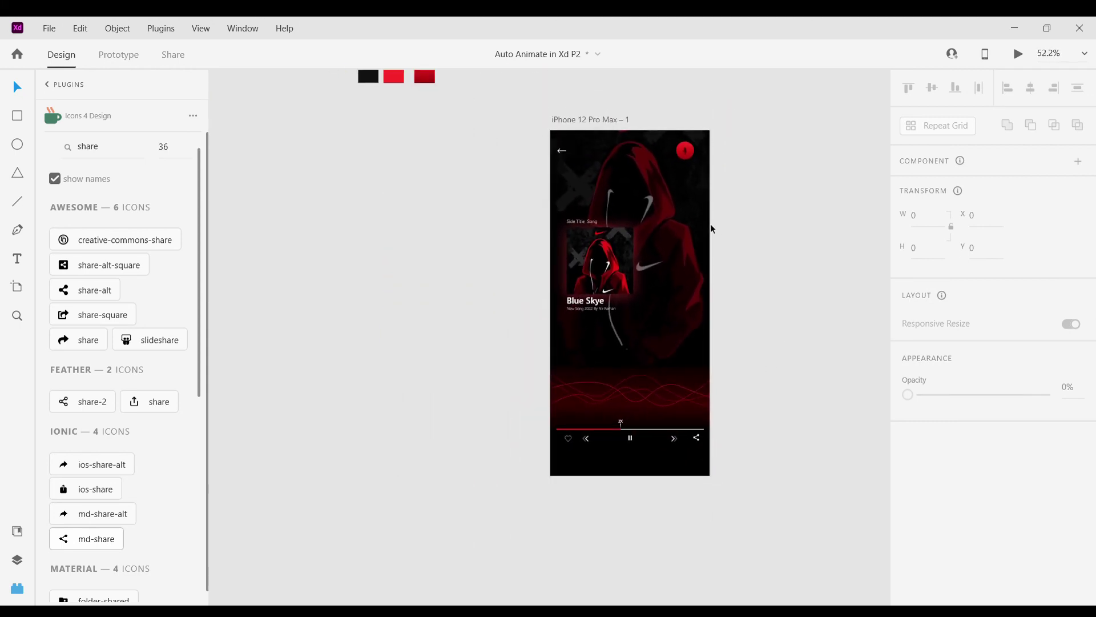
scroll(710, 224, "right", 1)
scroll(711, 223, "up", 2)
scroll(712, 222, "up", 3)
scroll(711, 222, "down", 2)
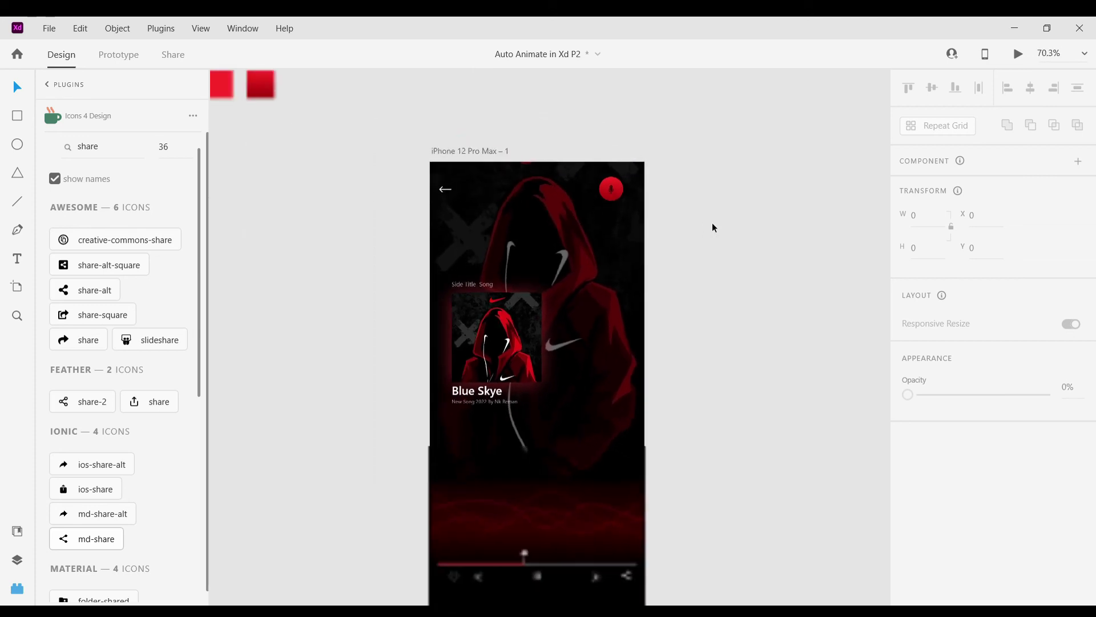
scroll(614, 191, "up", 3)
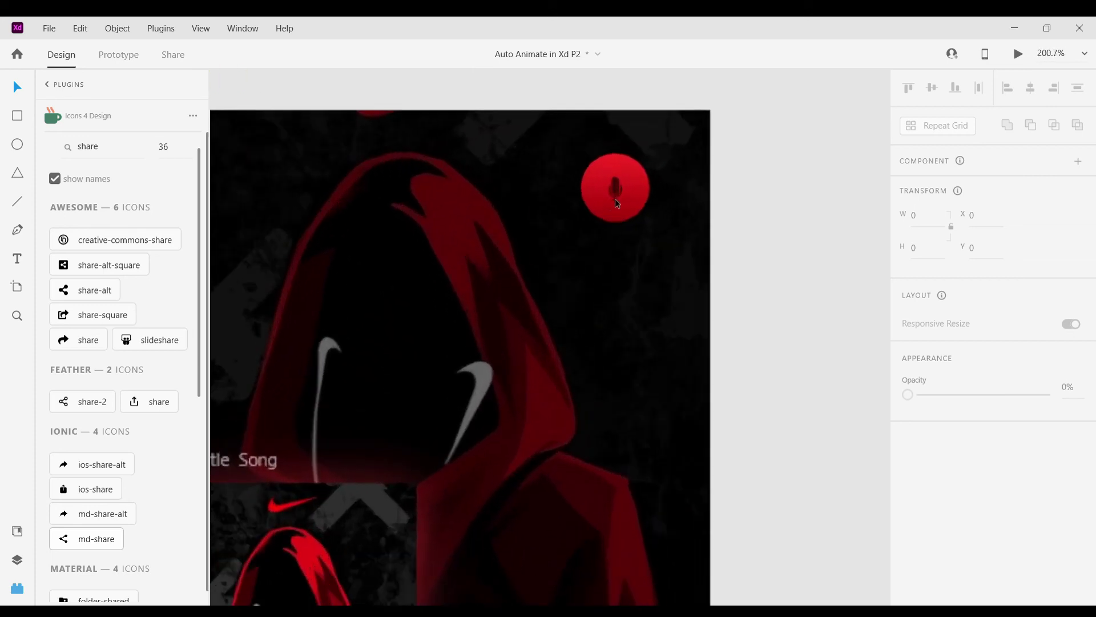
left_click(616, 193)
left_click(646, 187, "shift")
key("ctrl+g")
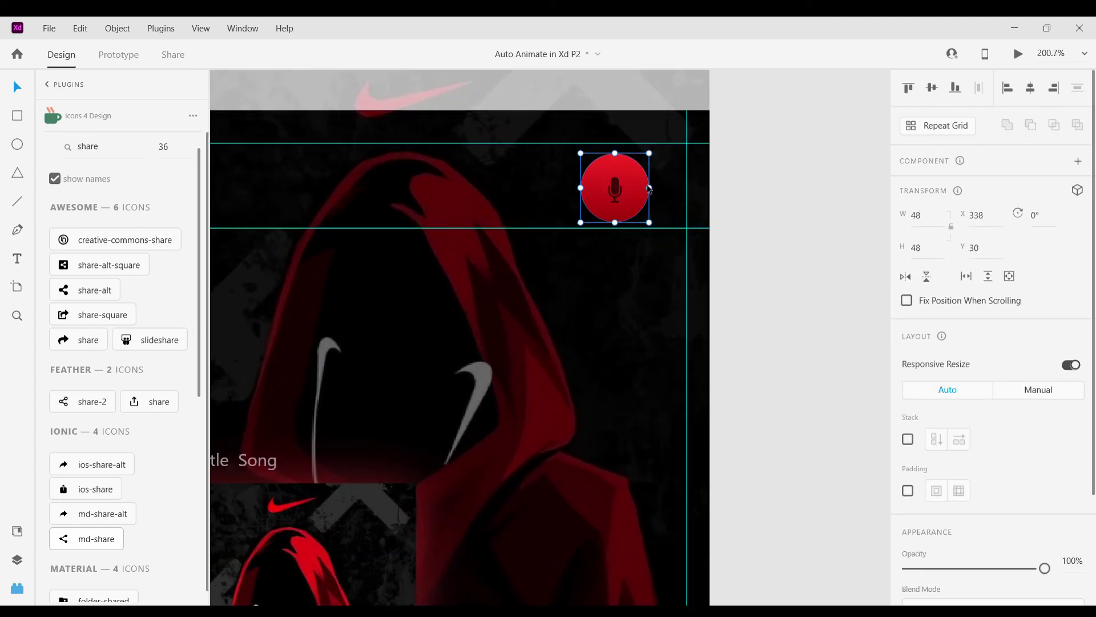
left_click_drag(623, 185, 654, 183)
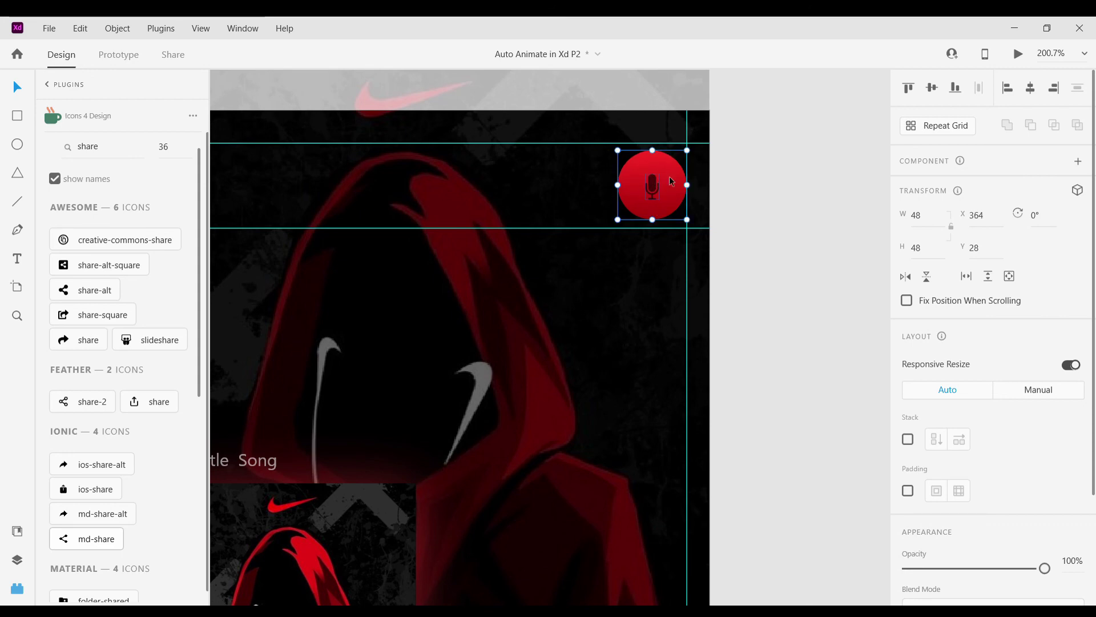
Zoom out to fit all artboards and select the first iPhone artboard.
left_click(753, 206)
key("ctrl+0")
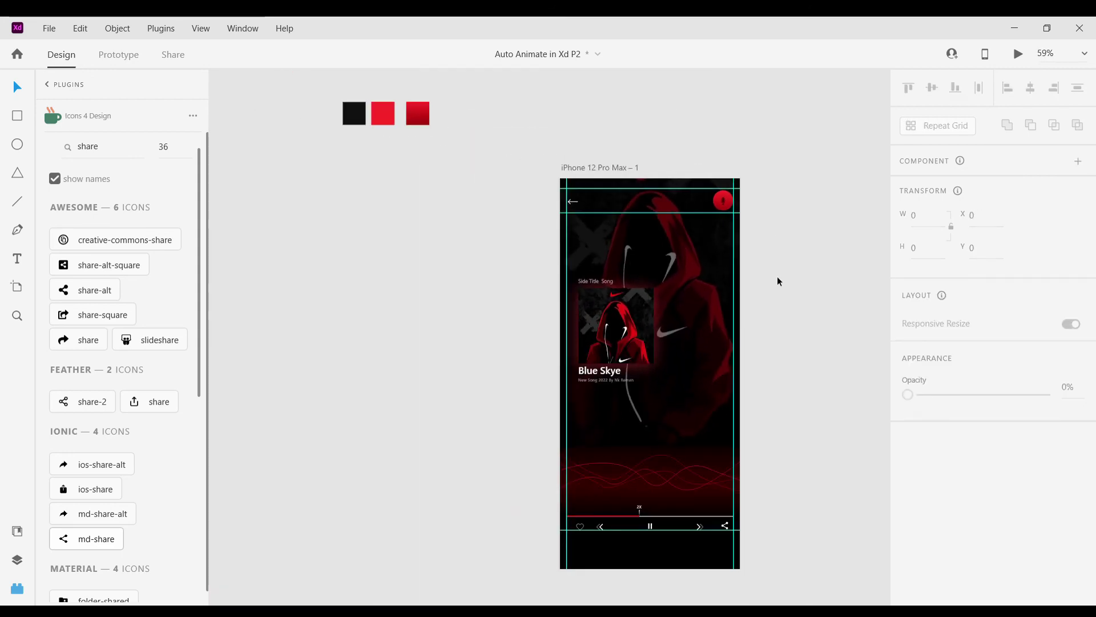
scroll(776, 278, "down", 4)
scroll(771, 279, "up", 4)
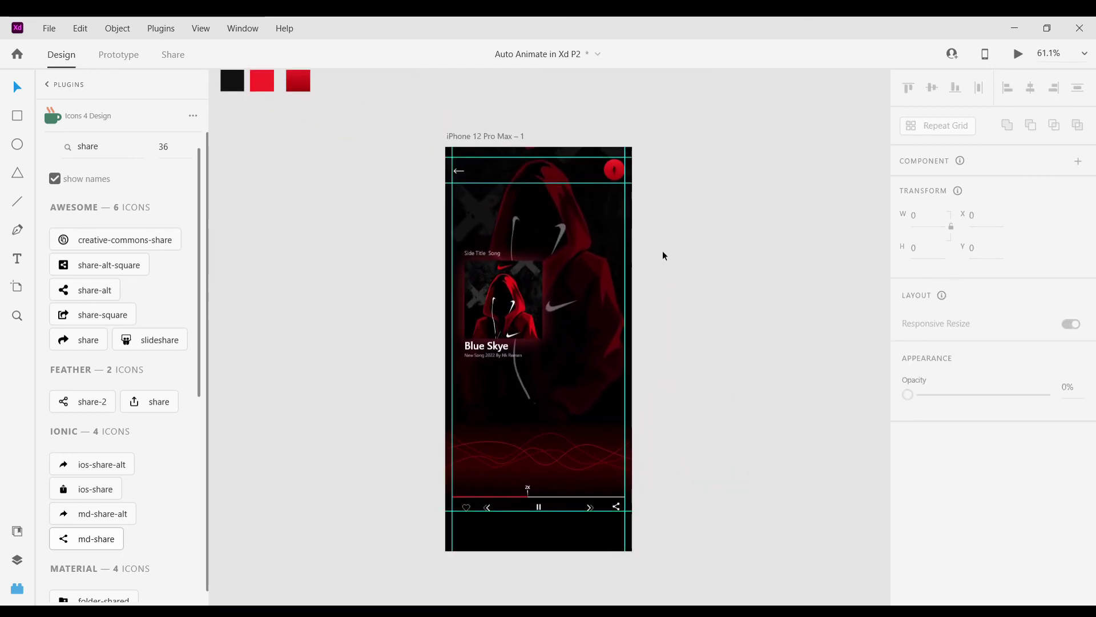
left_click(500, 136)
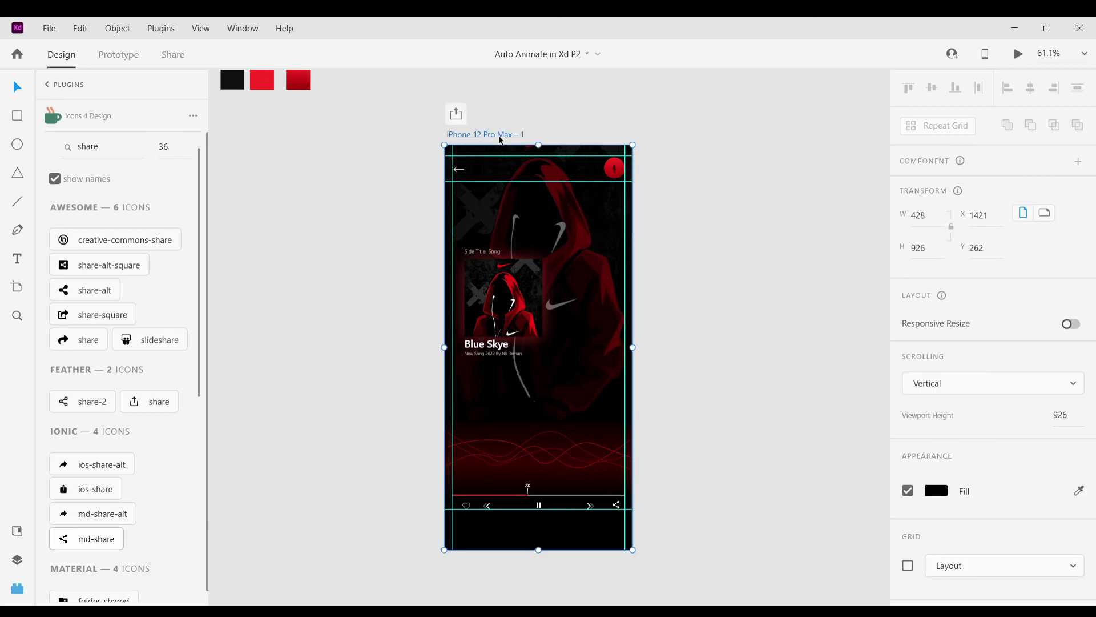
Duplicate the artboard and reshape one red wave on the copy by deleting and dragging points.
key("ctrl+d")
scroll(767, 382, "right", 3)
left_click(738, 480)
scroll(617, 455, "up", 2)
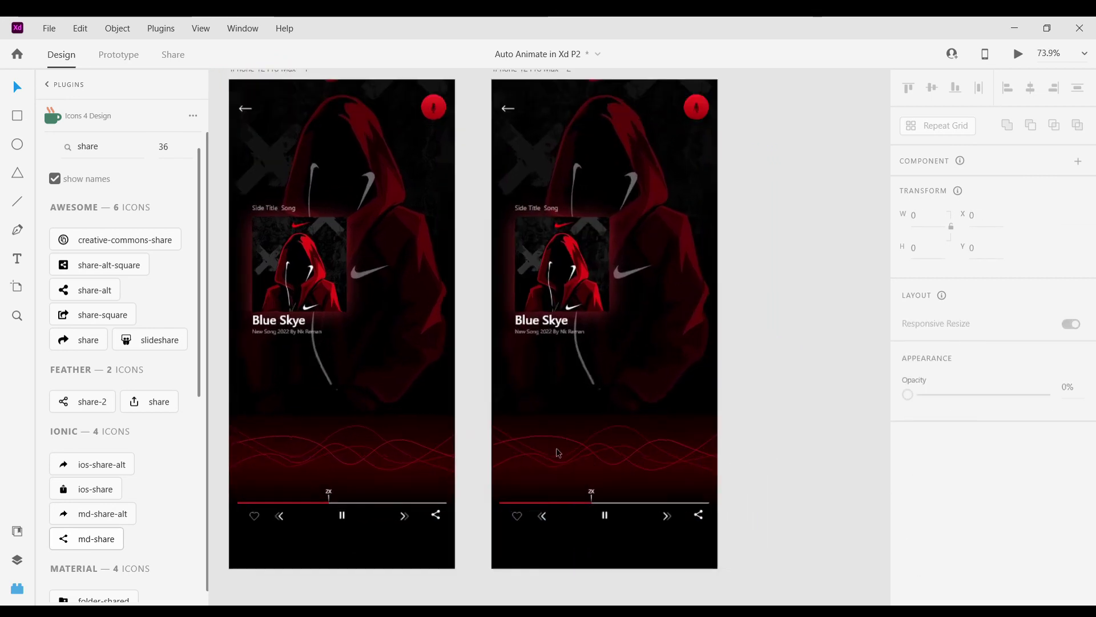
scroll(558, 453, "up", 3)
left_click(527, 430)
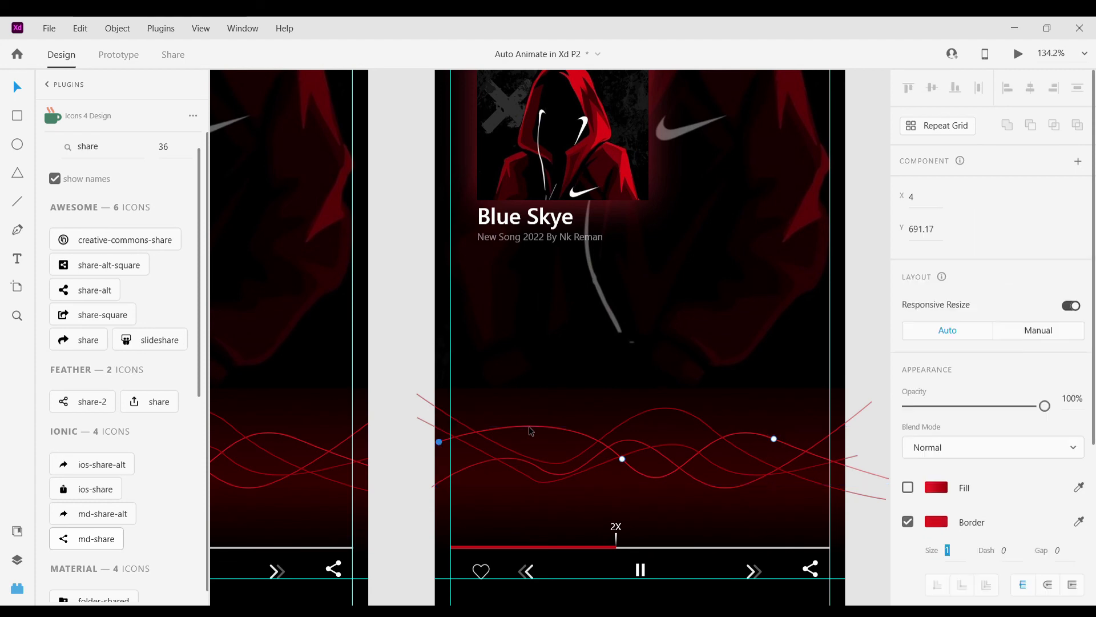
key("Delete")
left_click_drag(622, 459, 611, 476)
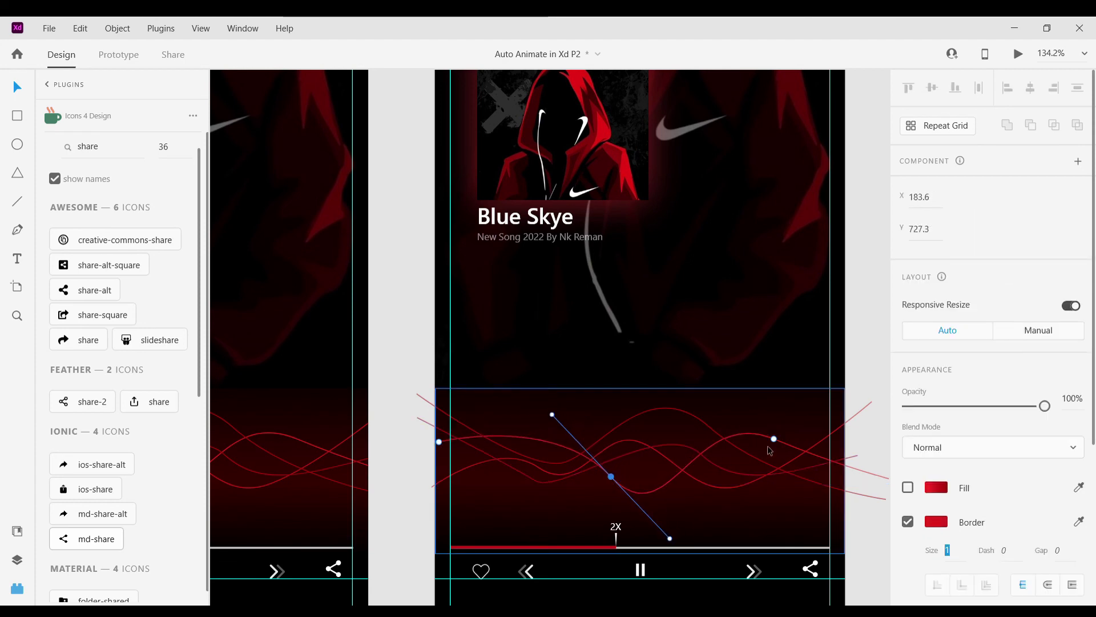
left_click_drag(773, 439, 779, 494)
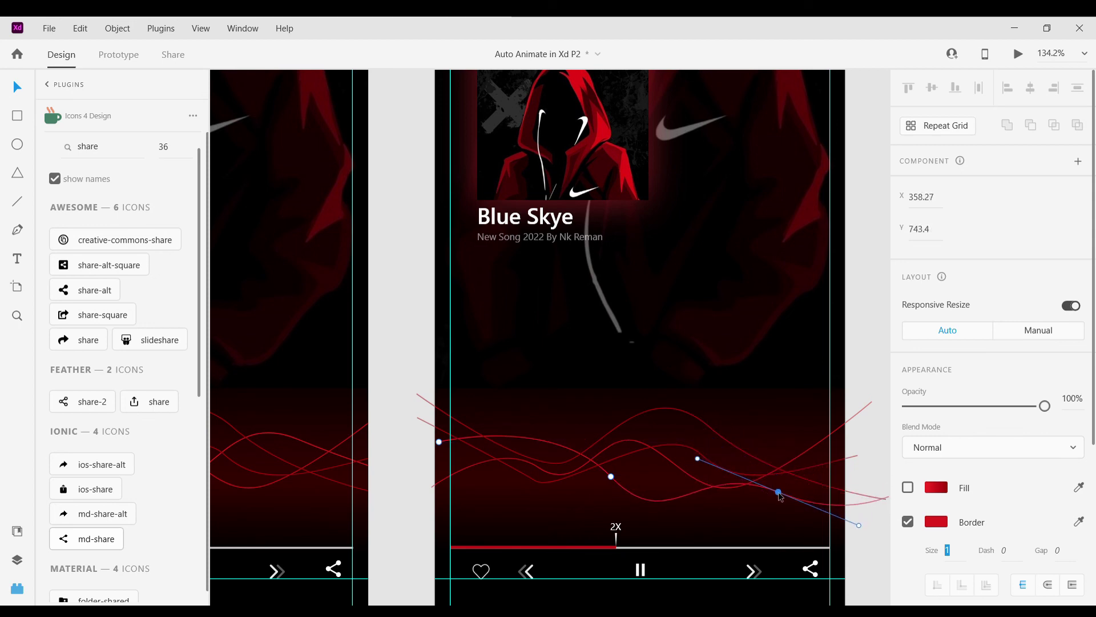
Reshape the other red waves on the copy by raising and lowering their anchor points.
double_click(635, 445)
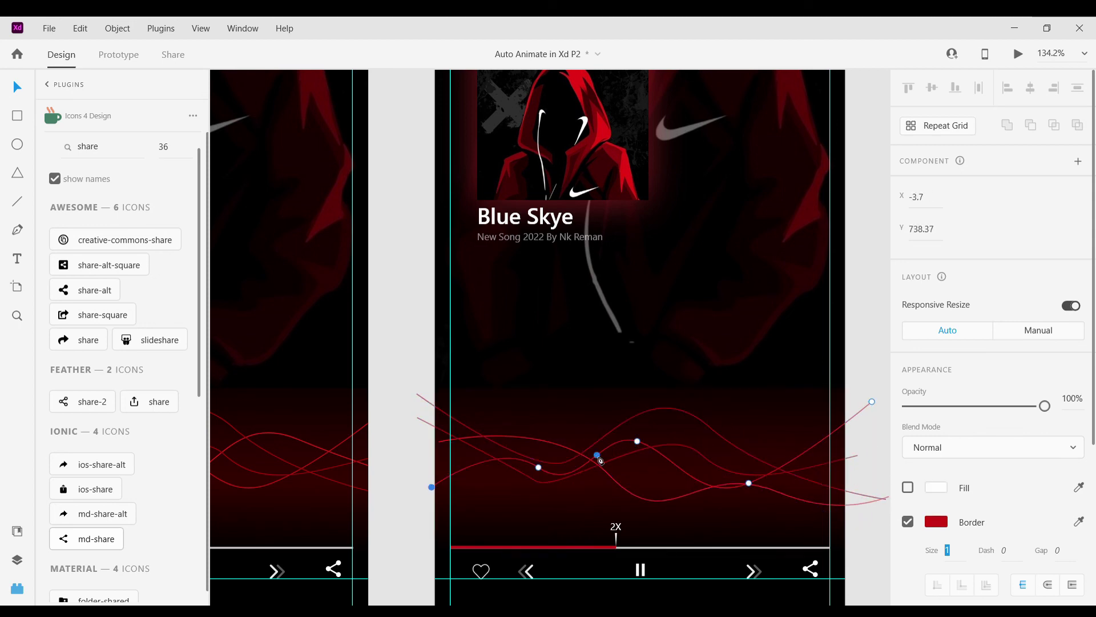
left_click_drag(639, 443, 647, 413)
left_click_drag(541, 469, 539, 443)
left_click_drag(754, 487, 782, 501)
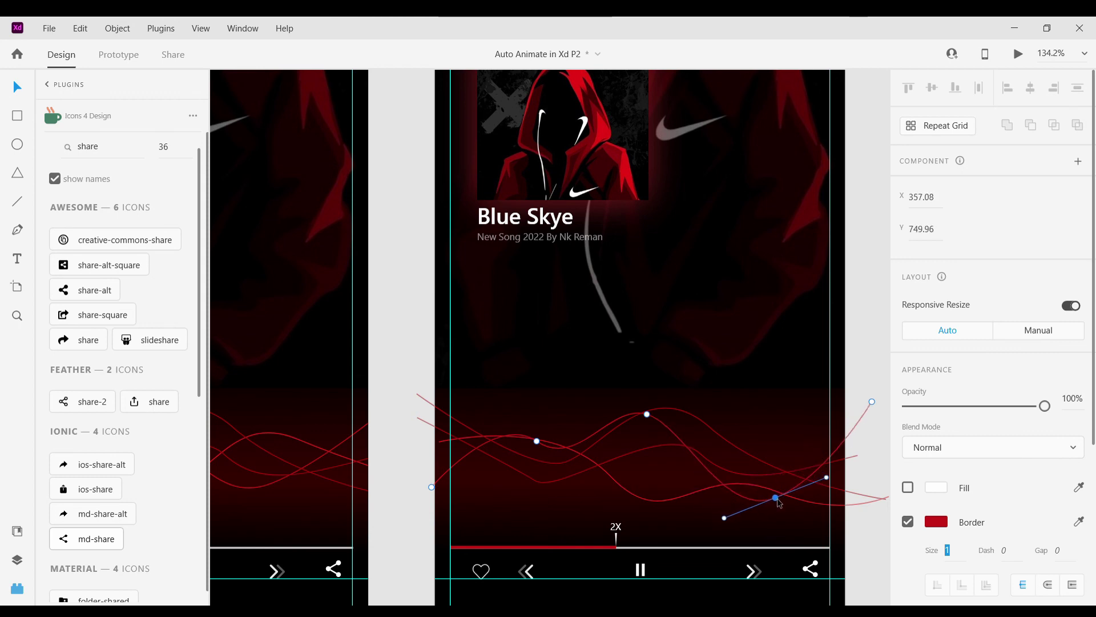
double_click(543, 462)
left_click_drag(570, 466, 574, 490)
left_click_drag(711, 430, 718, 412)
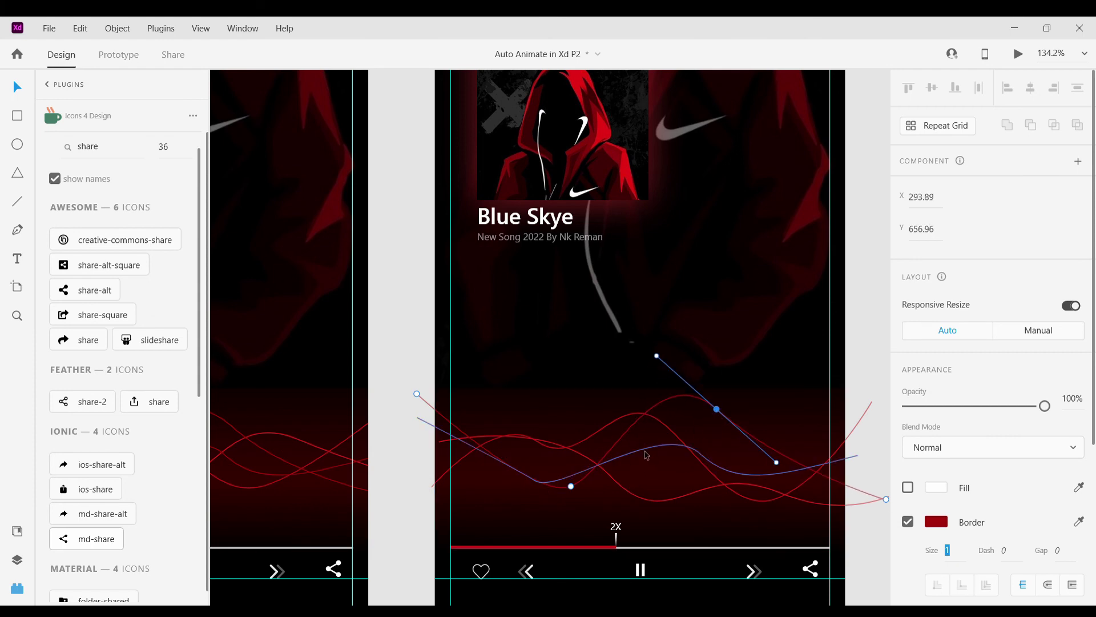
left_click(645, 456)
left_click(535, 482)
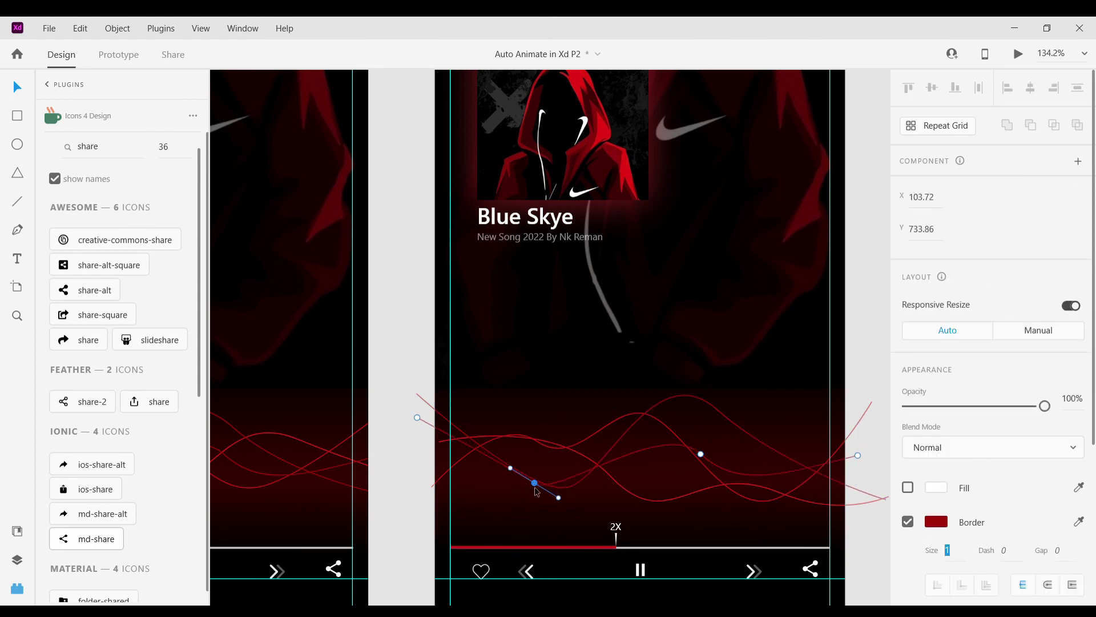
left_click_drag(535, 483, 533, 506)
left_click_drag(701, 454, 709, 432)
Duplicate the second player artboard to create iPhone 12 Pro Max – 3.
left_click(730, 357)
scroll(730, 357, "down", 5)
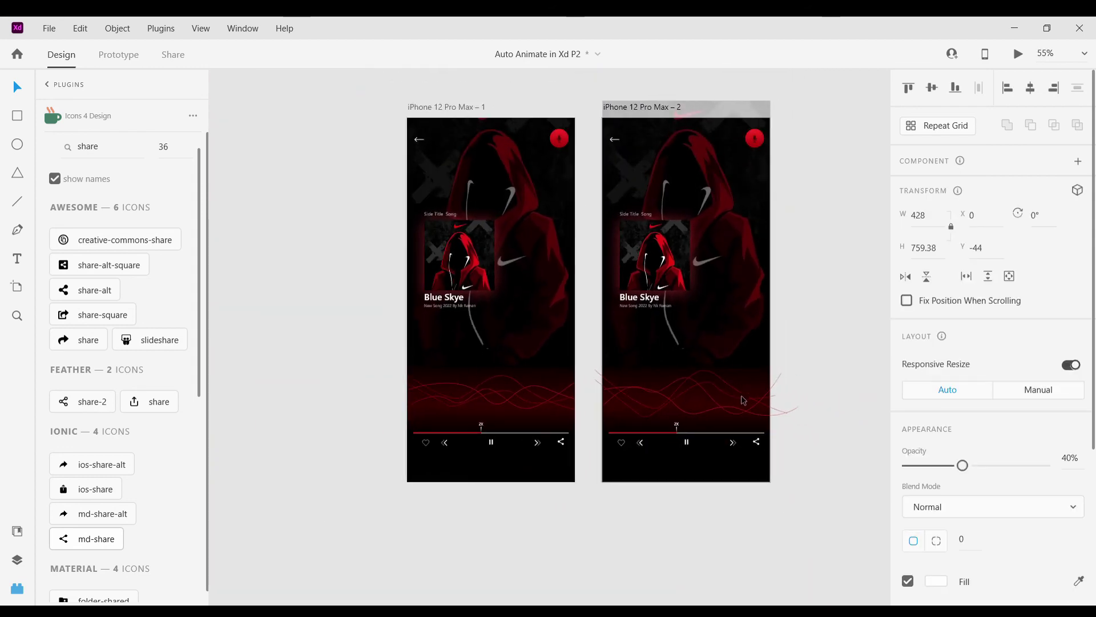
scroll(744, 401, "right", 3)
left_click(813, 431)
scroll(797, 415, "right", 2)
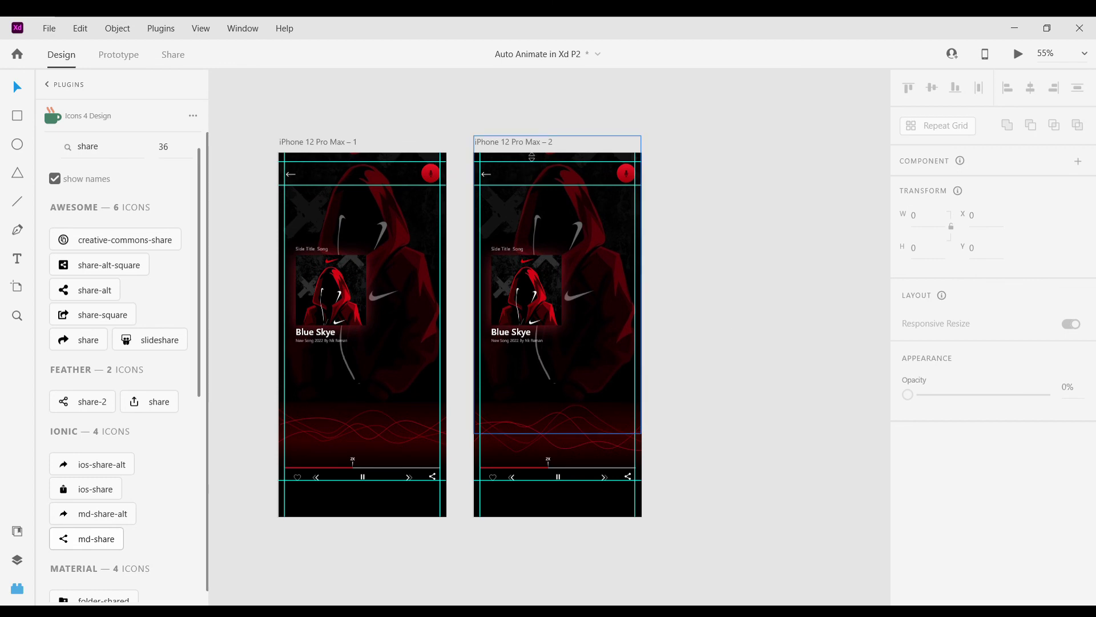
left_click(529, 143)
key("ctrl+d")
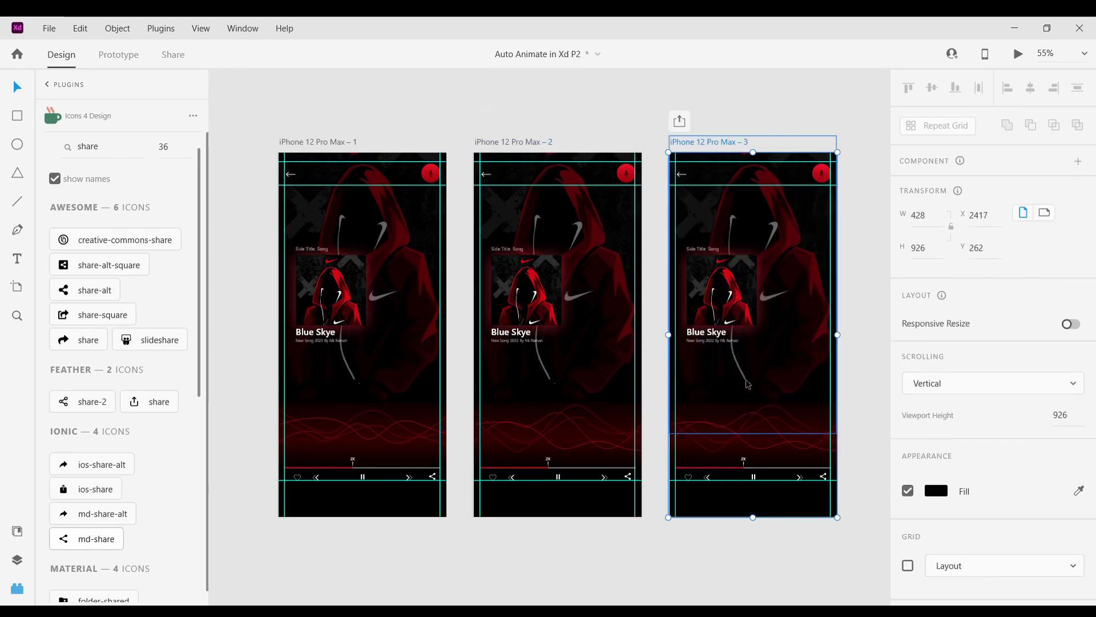
scroll(675, 451, "up", 5)
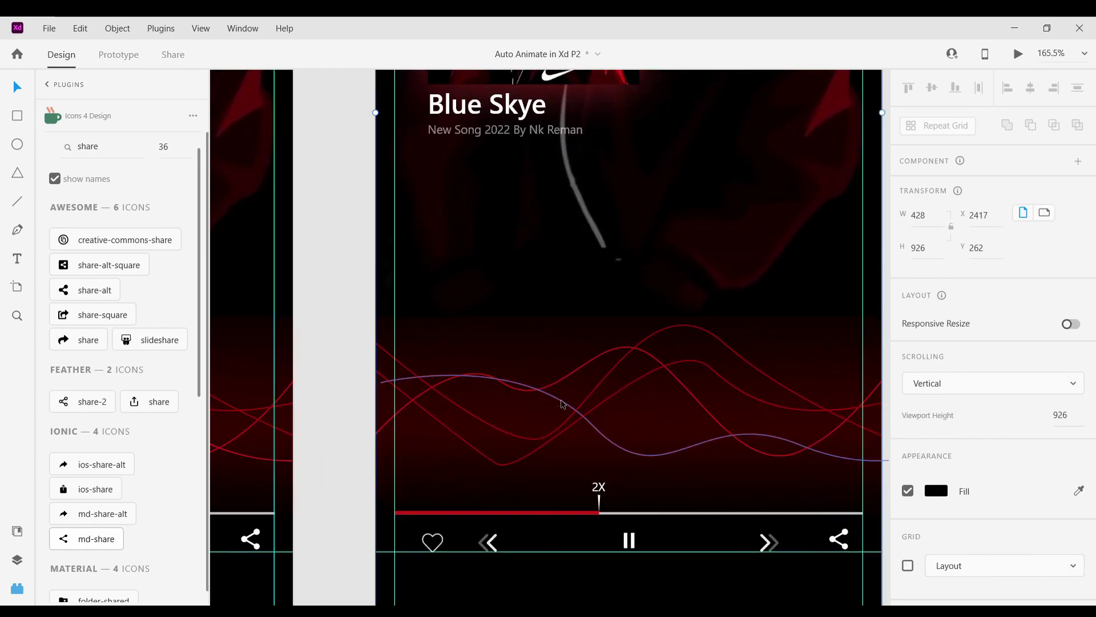
Reshape the first two red wave curves on the third artboard by moving their anchors.
double_click(553, 412)
left_click(540, 392)
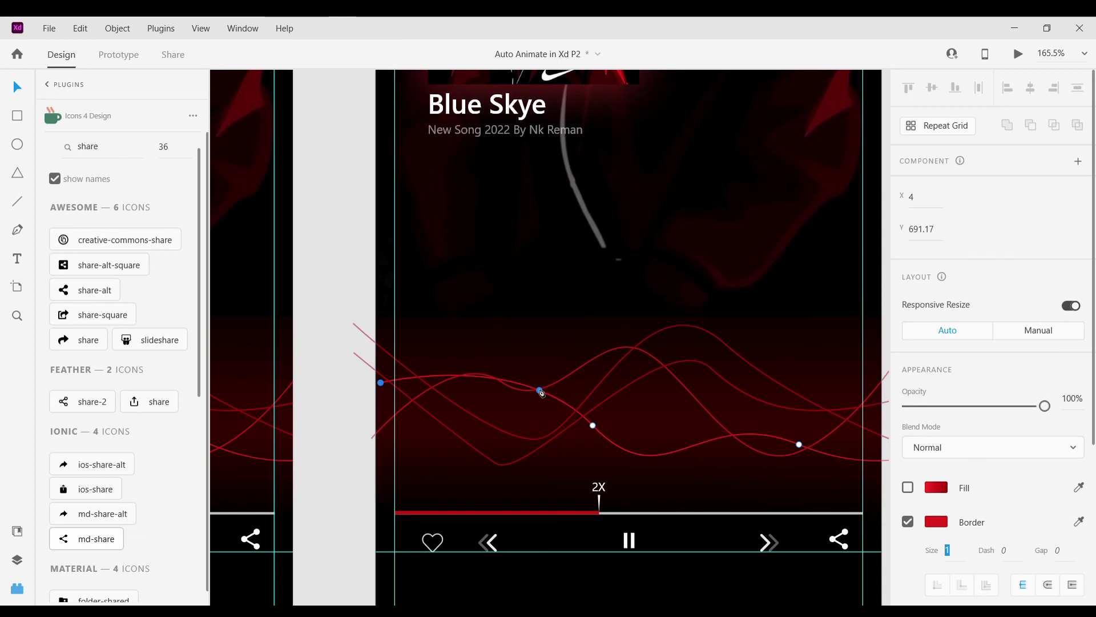
left_click(593, 426)
left_click_drag(593, 426, 588, 391)
scroll(795, 448, "right", 2)
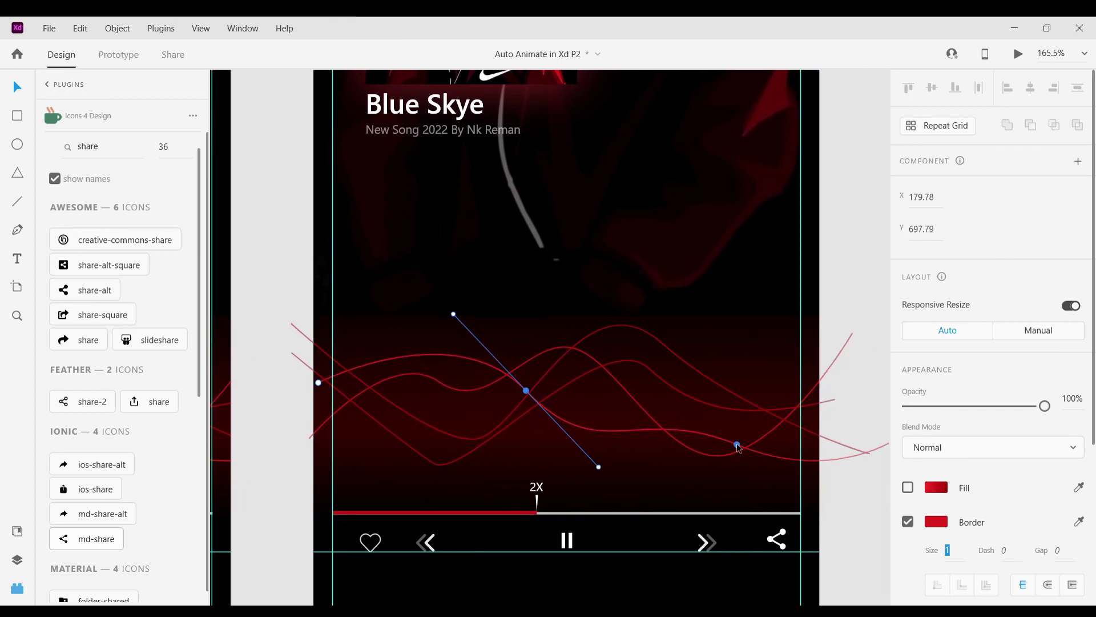
left_click_drag(737, 445, 737, 469)
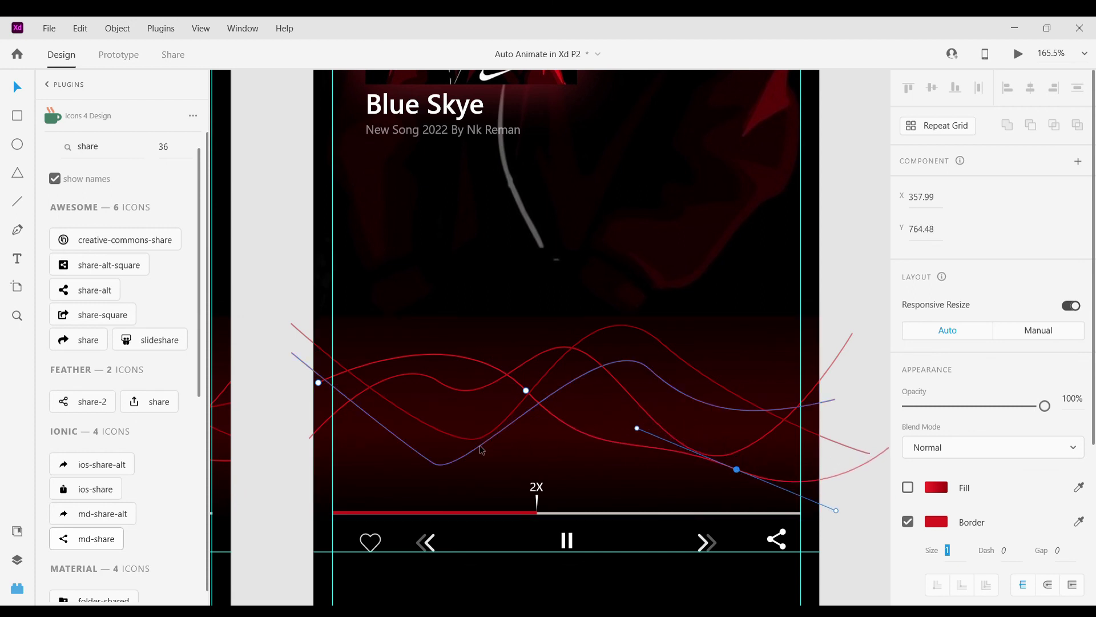
double_click(481, 447)
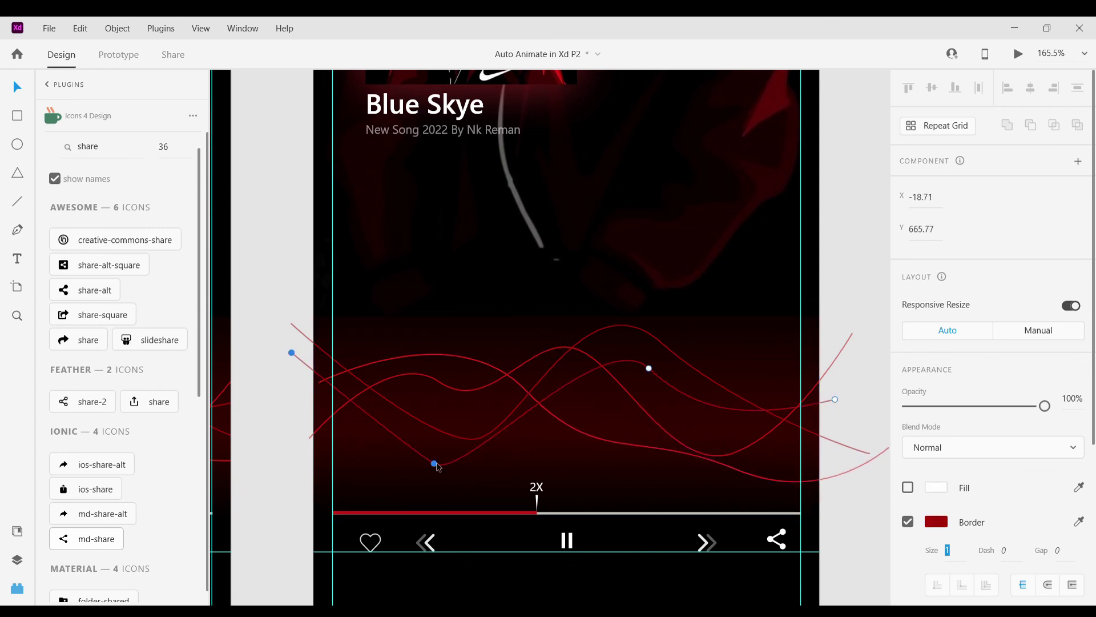
left_click_drag(436, 465, 404, 454)
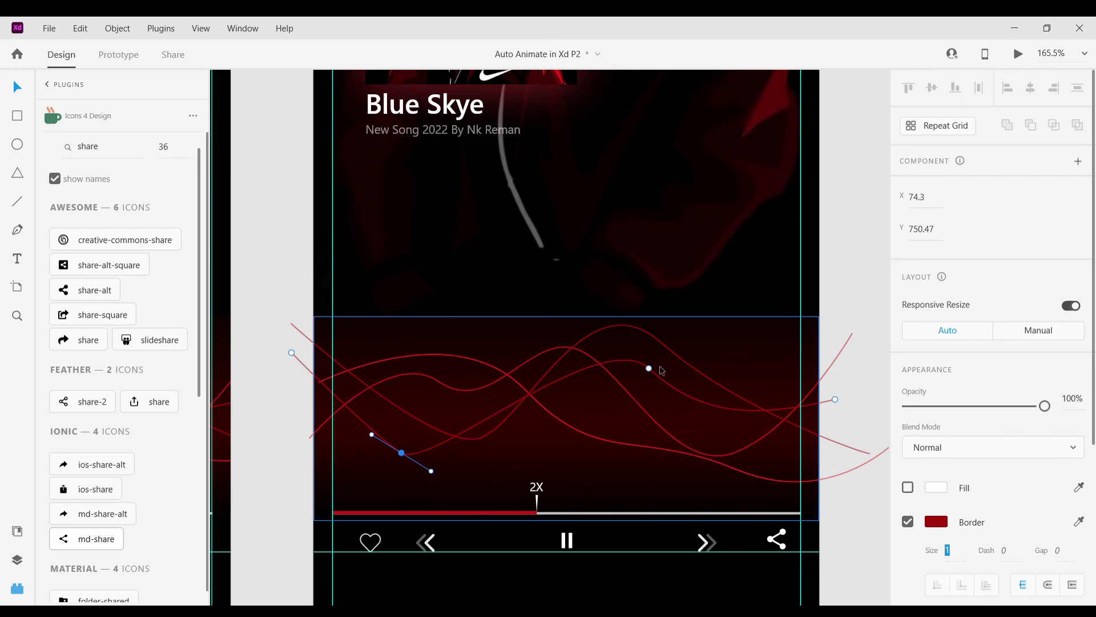
left_click_drag(649, 369, 665, 399)
Reshape the remaining red wave curves, then zoom out to show all three artboards.
left_click(523, 406)
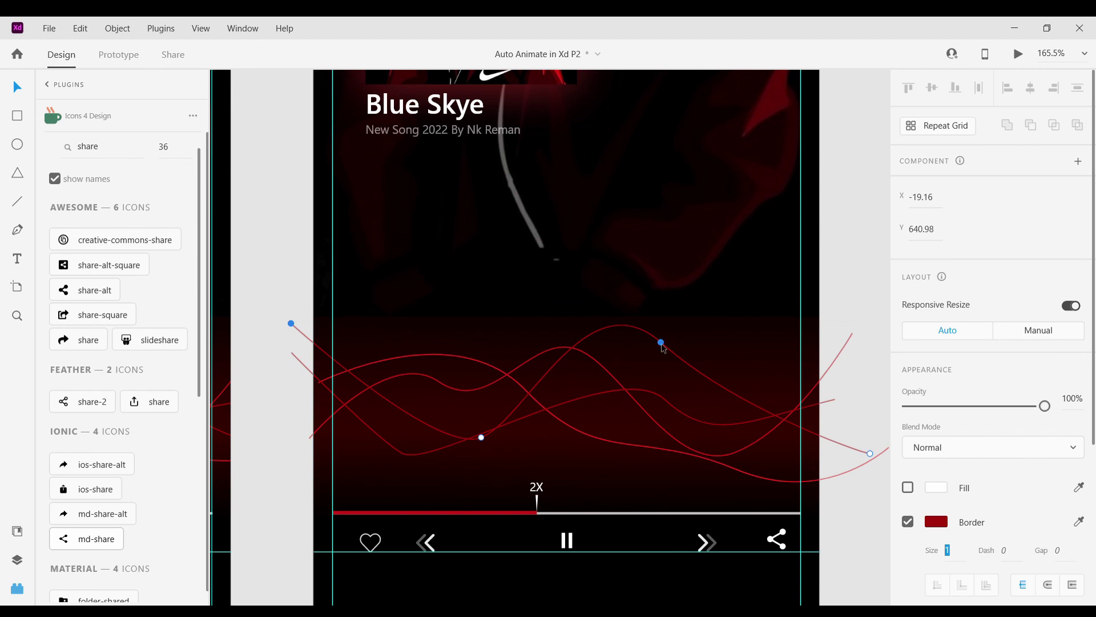
left_click_drag(663, 346, 678, 378)
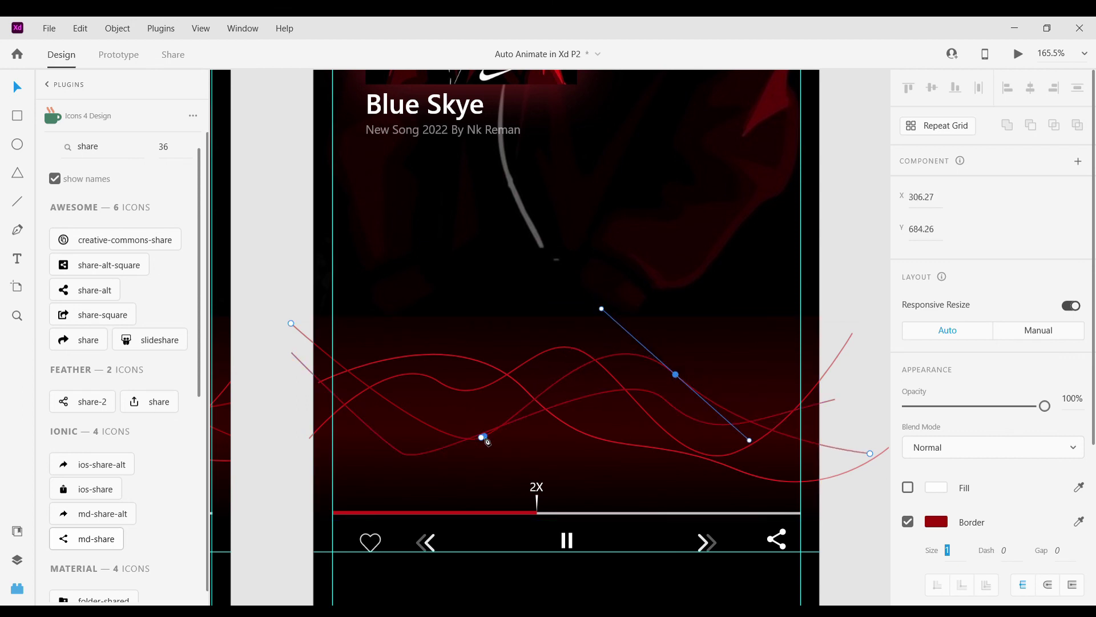
left_click_drag(484, 442, 475, 419)
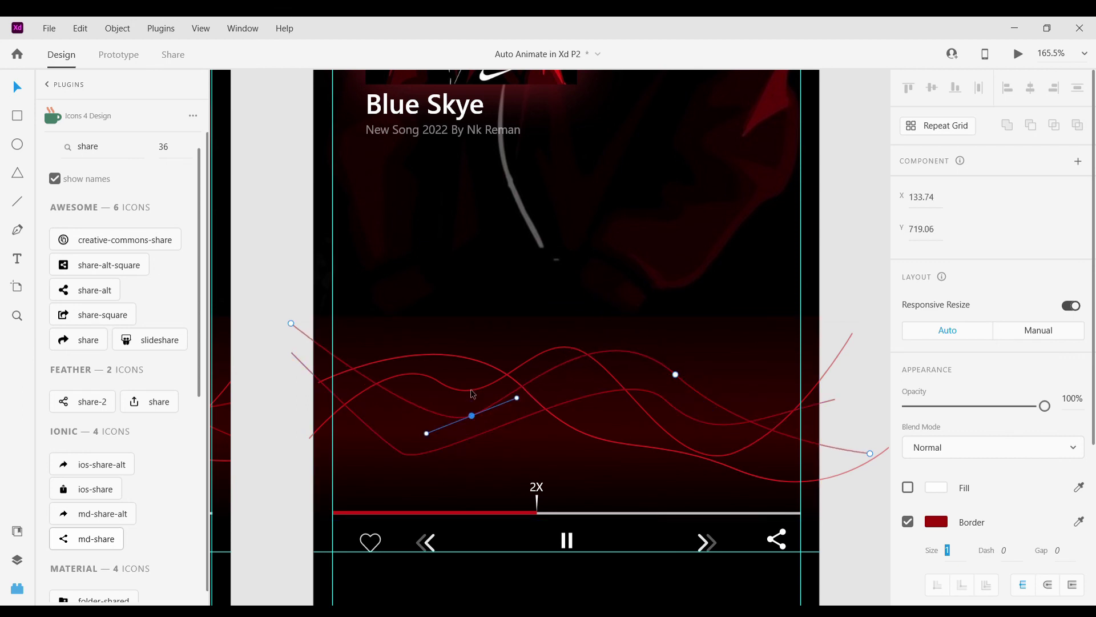
left_click(474, 393)
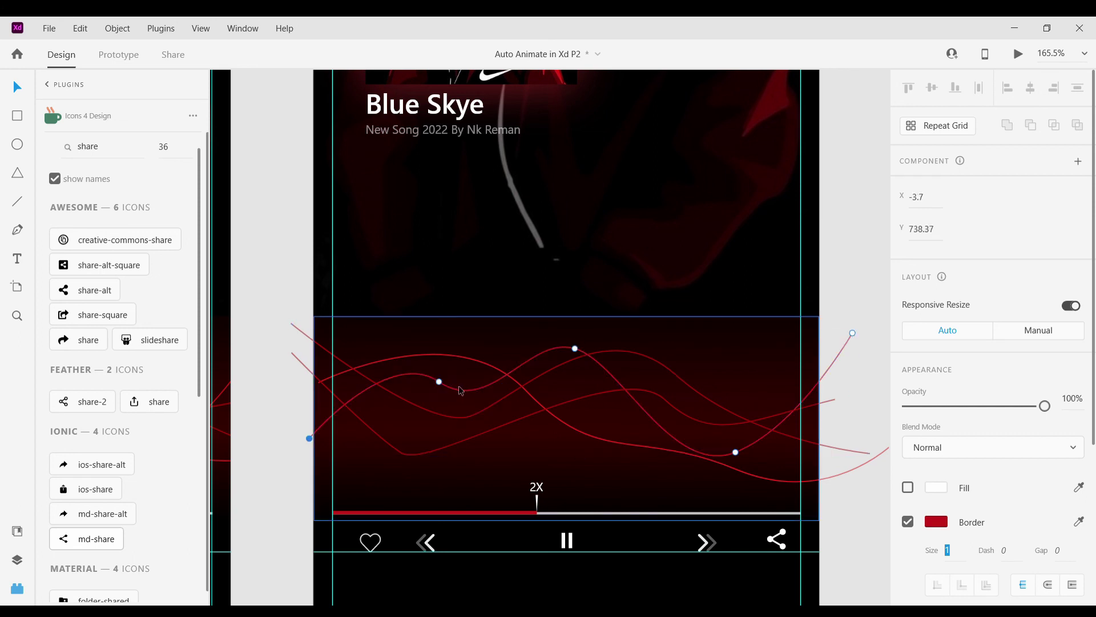
left_click_drag(440, 386, 439, 400)
left_click_drag(578, 353, 575, 323)
left_click_drag(736, 455, 765, 483)
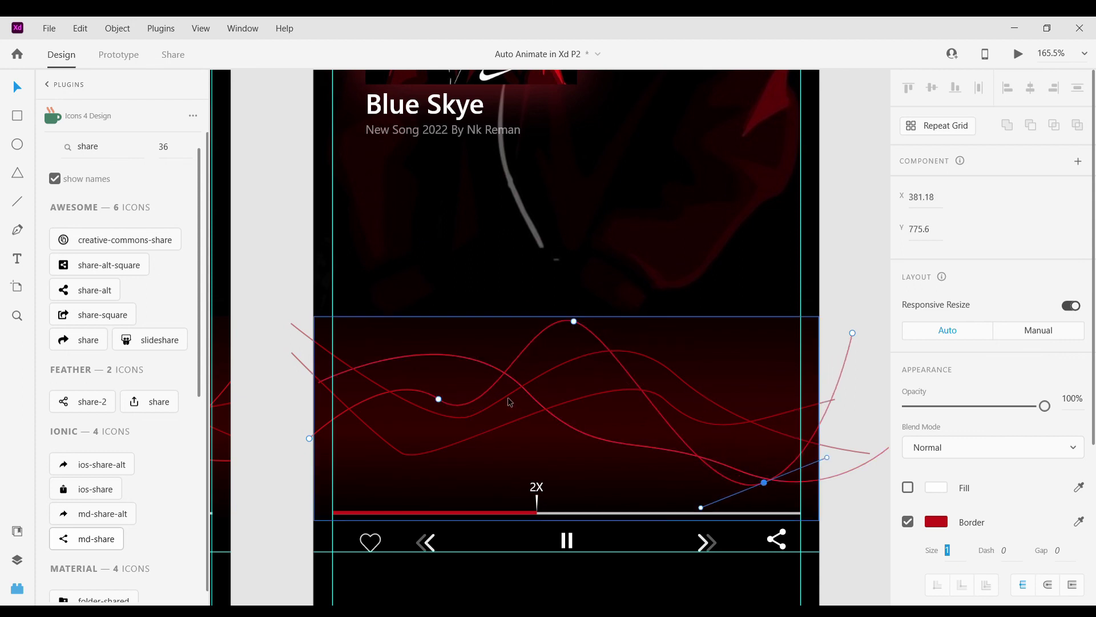
key("Escape")
left_click(520, 391)
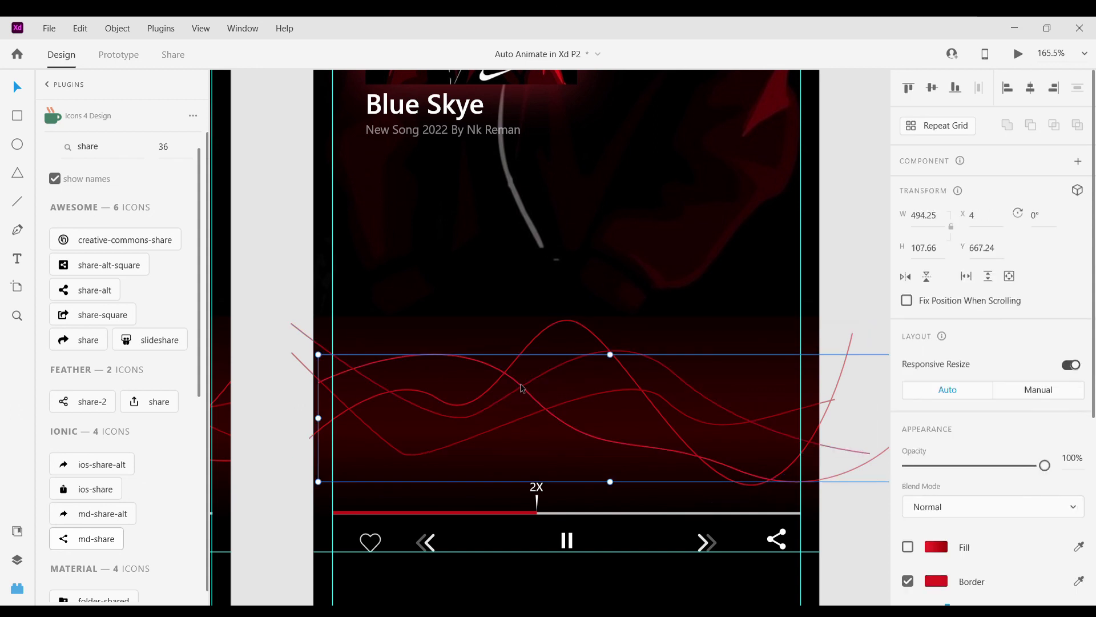
double_click(526, 391)
left_click_drag(527, 392, 528, 369)
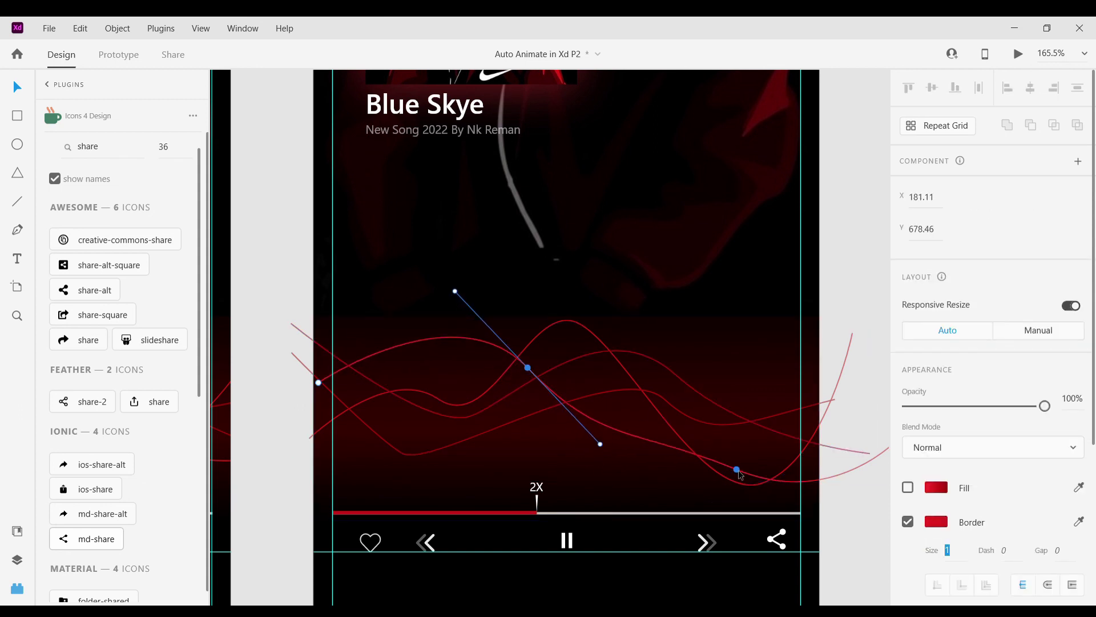
left_click_drag(737, 469, 737, 494)
key("ctrl+0")
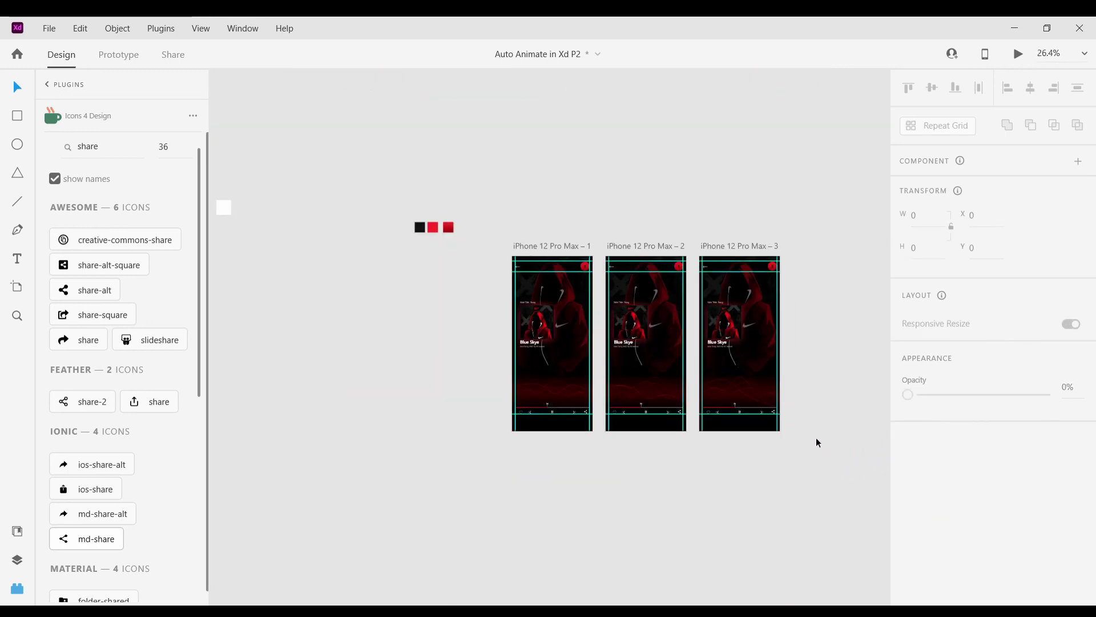
Link artboard 1 to artboard 2 with a Time trigger and Auto-Animate (Ease Out, 0.8 s).
scroll(812, 382, "up", 3, "ctrl")
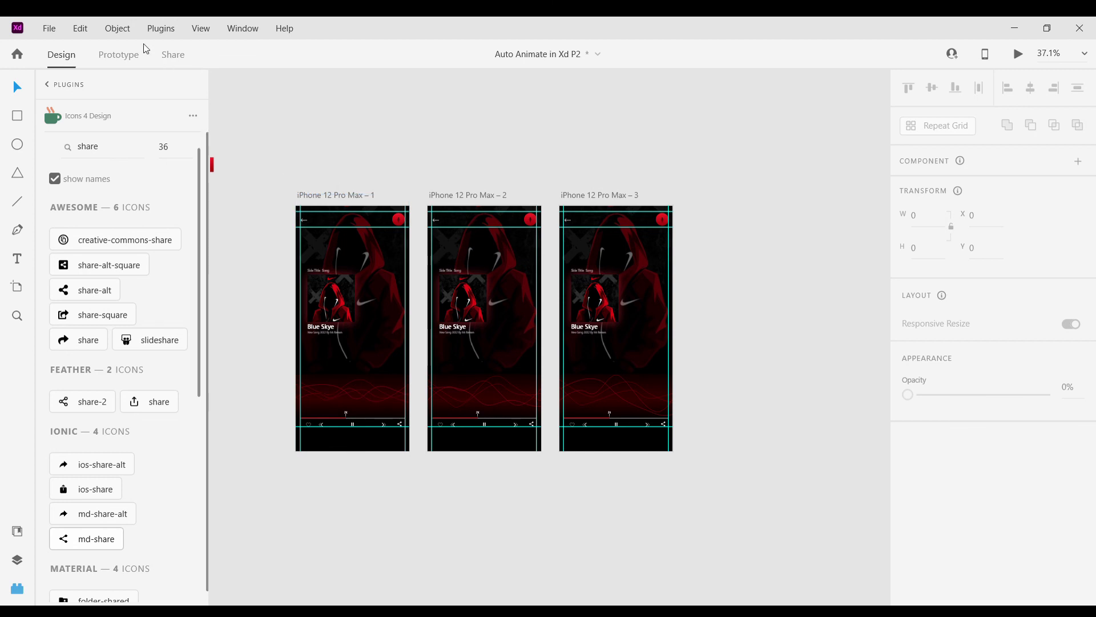
left_click(127, 55)
left_click(348, 194)
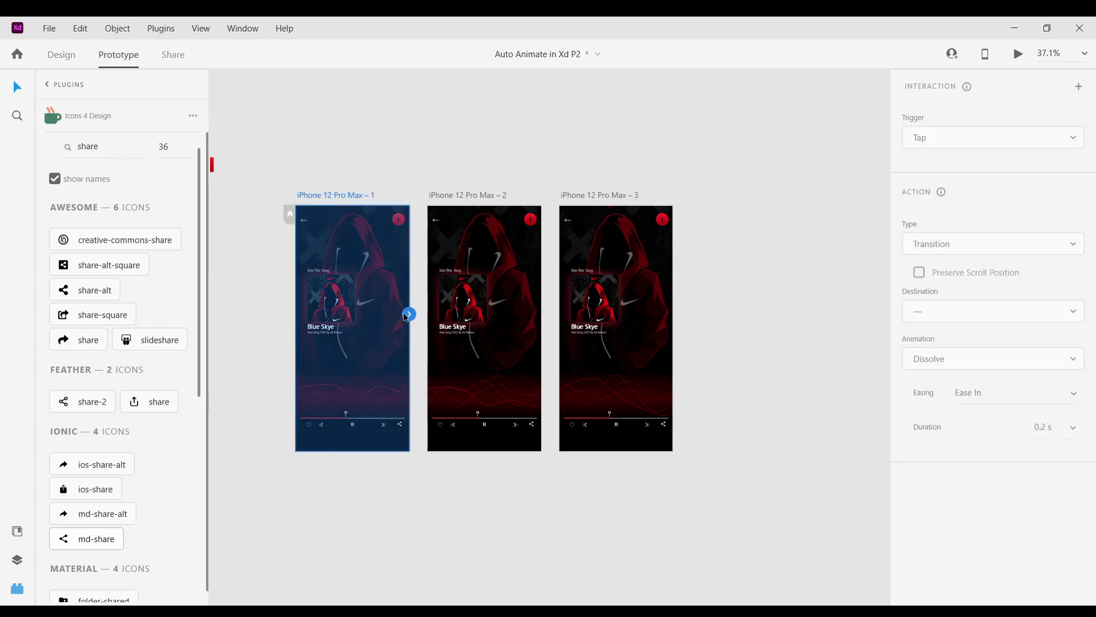
left_click_drag(409, 314, 463, 320)
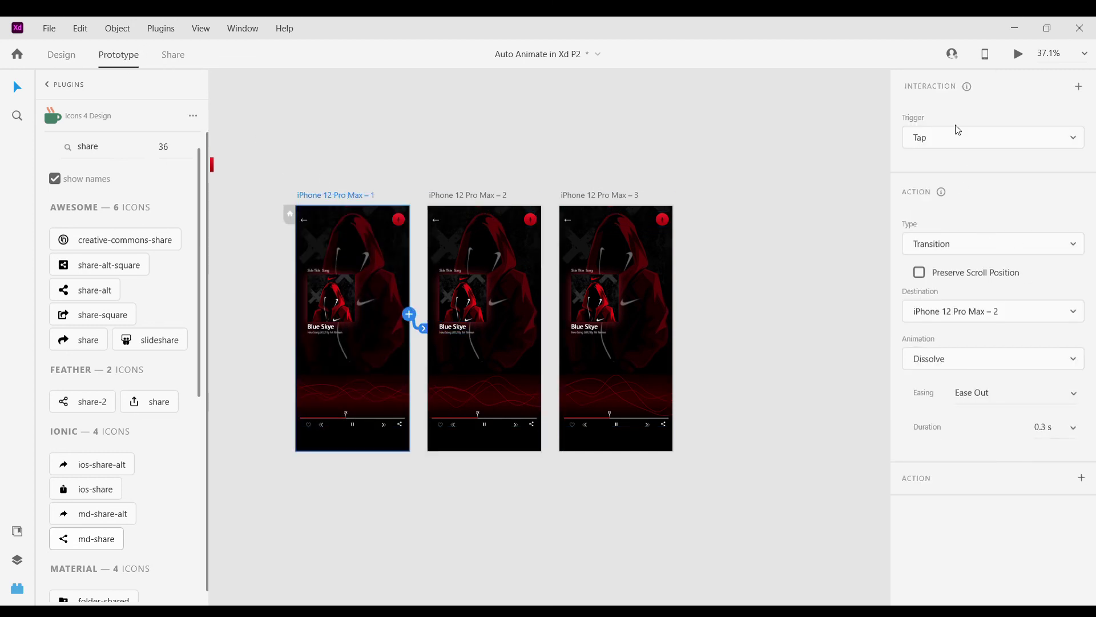
left_click(988, 149)
left_click(920, 202)
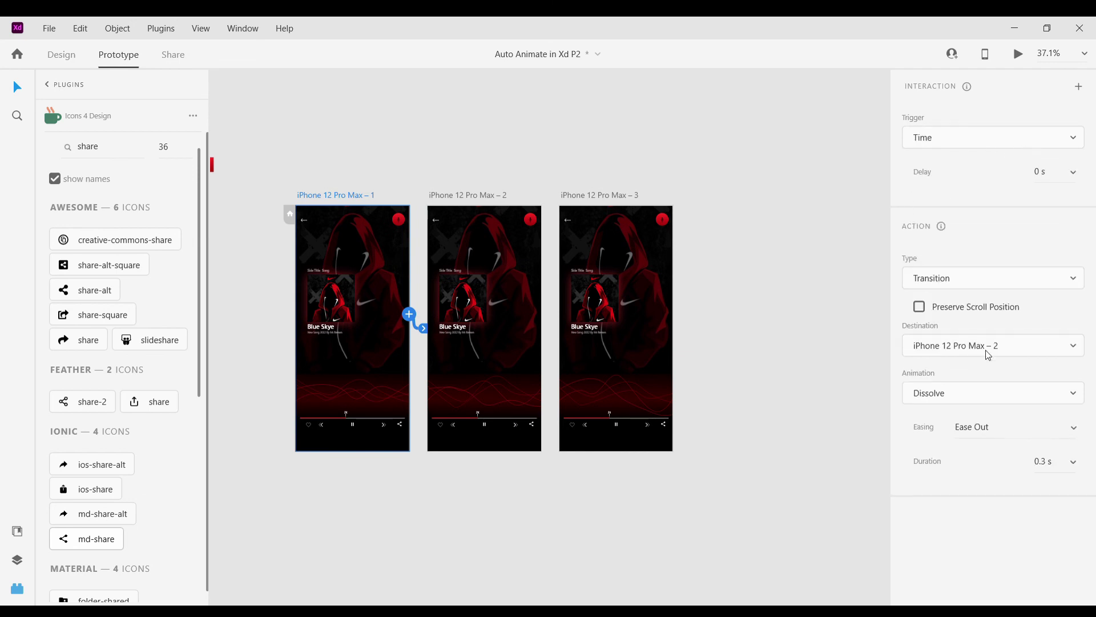
left_click(1061, 283)
left_click(934, 299)
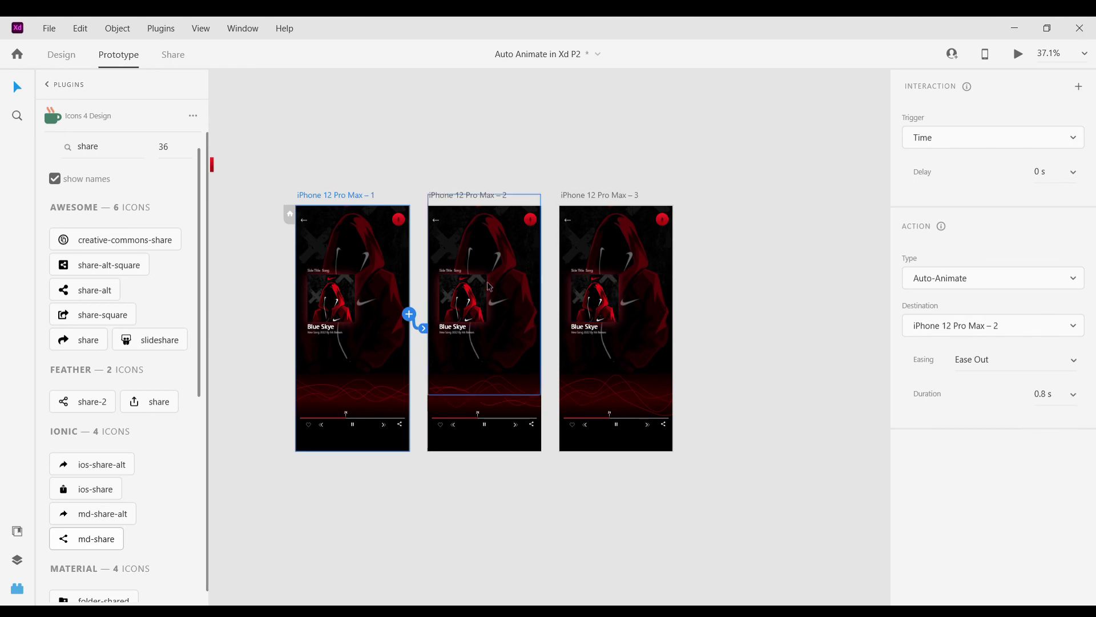
left_click(452, 475)
scroll(474, 423, "up", 5)
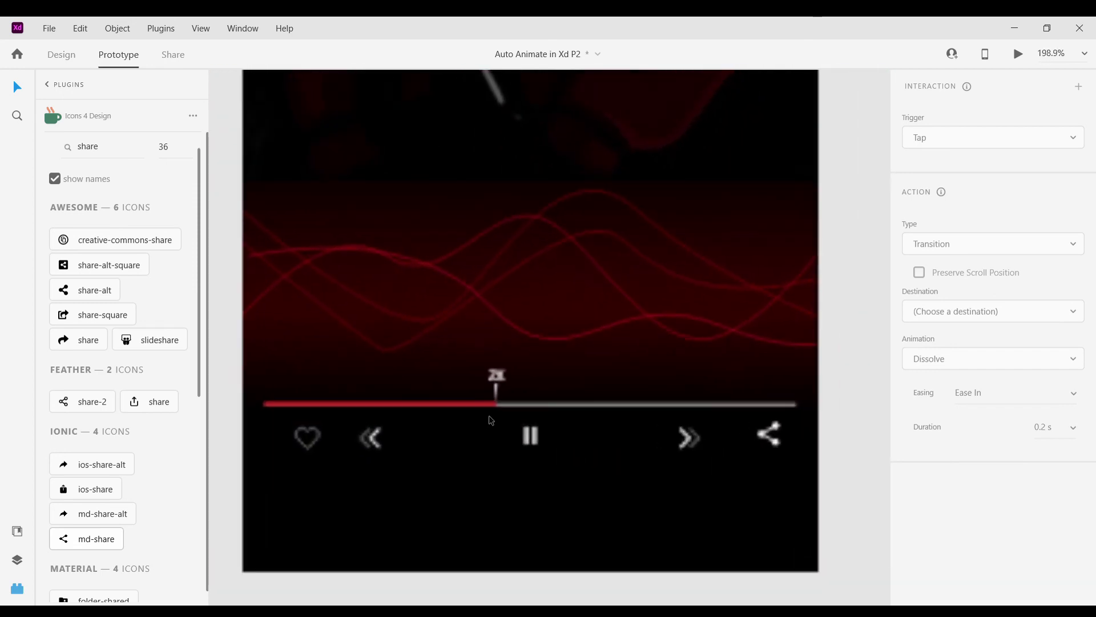
In Design mode, lengthen the second screen's red progress line along the bar.
left_click(494, 406)
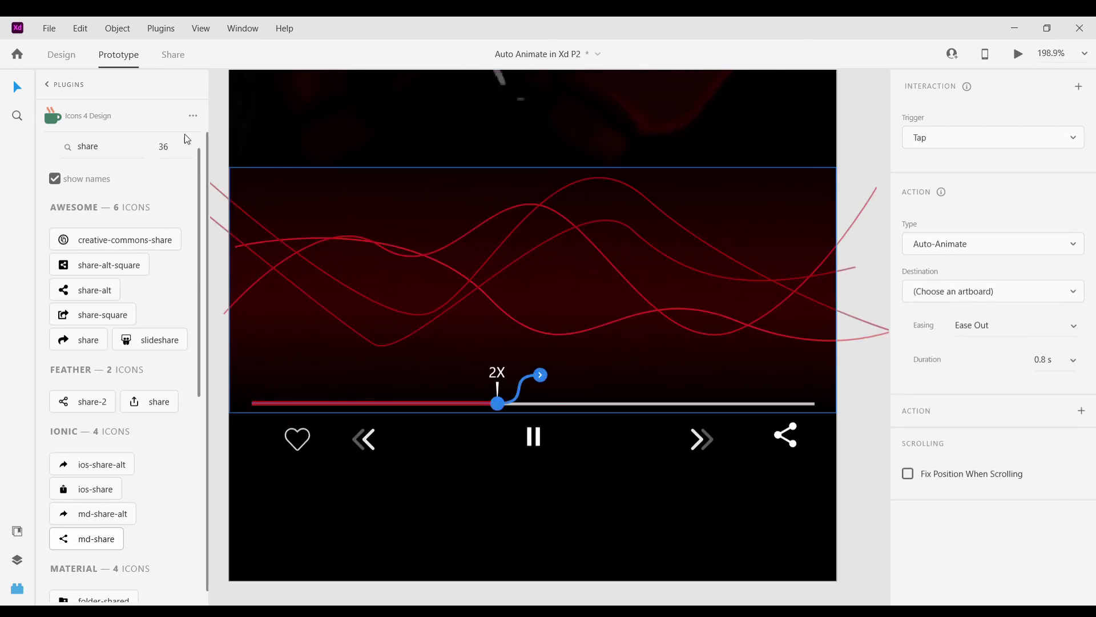
left_click(61, 55)
left_click(498, 405)
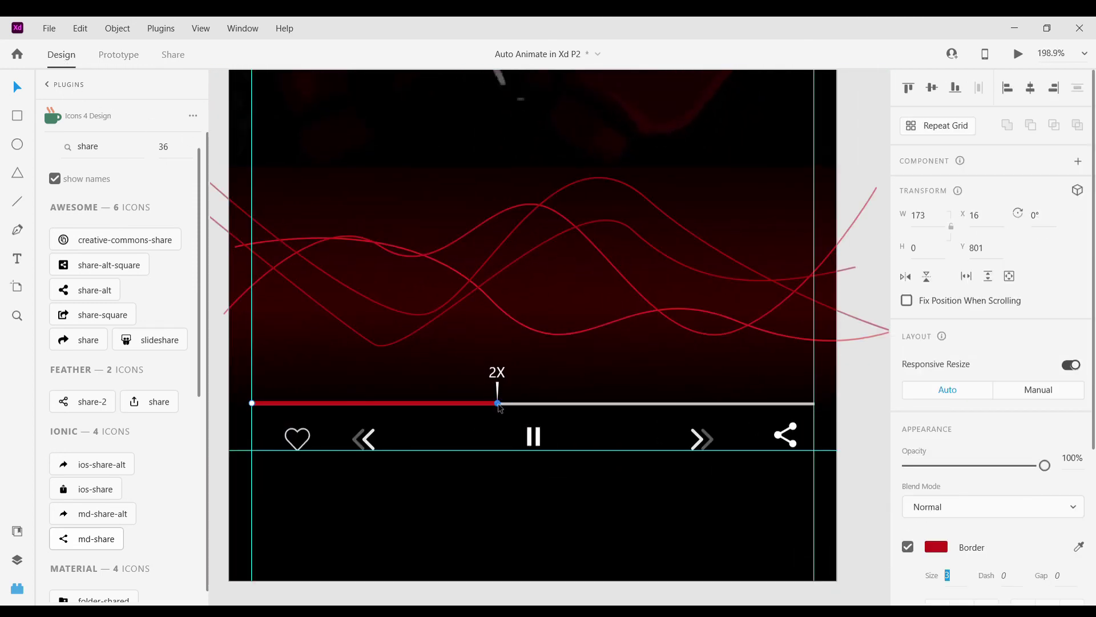
left_click_drag(499, 404, 563, 412)
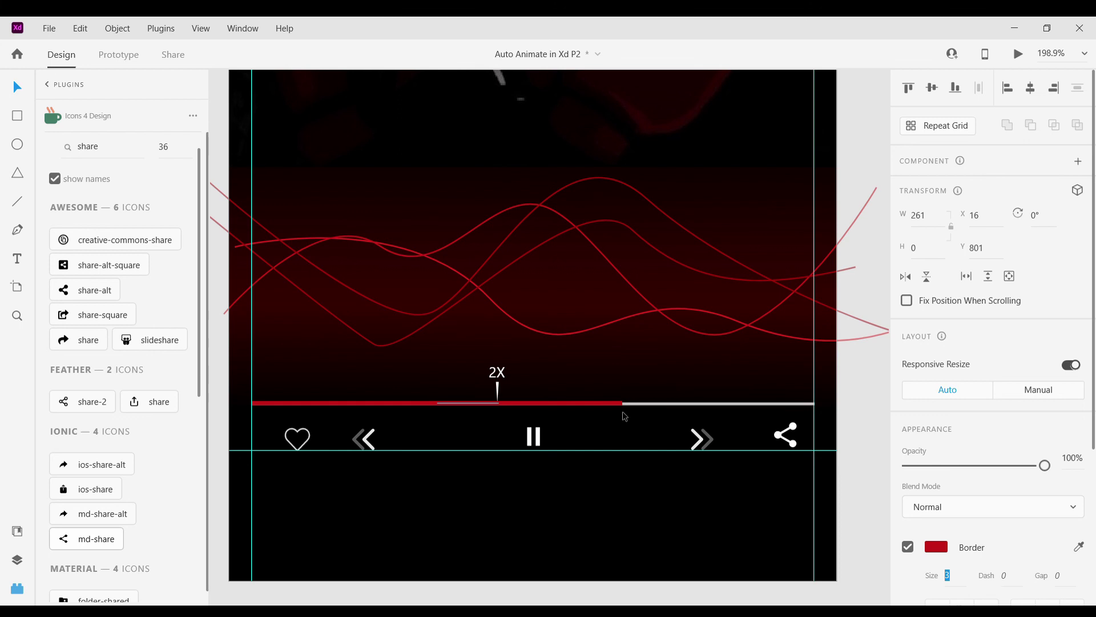
left_click_drag(602, 417, 587, 413)
left_click(589, 460)
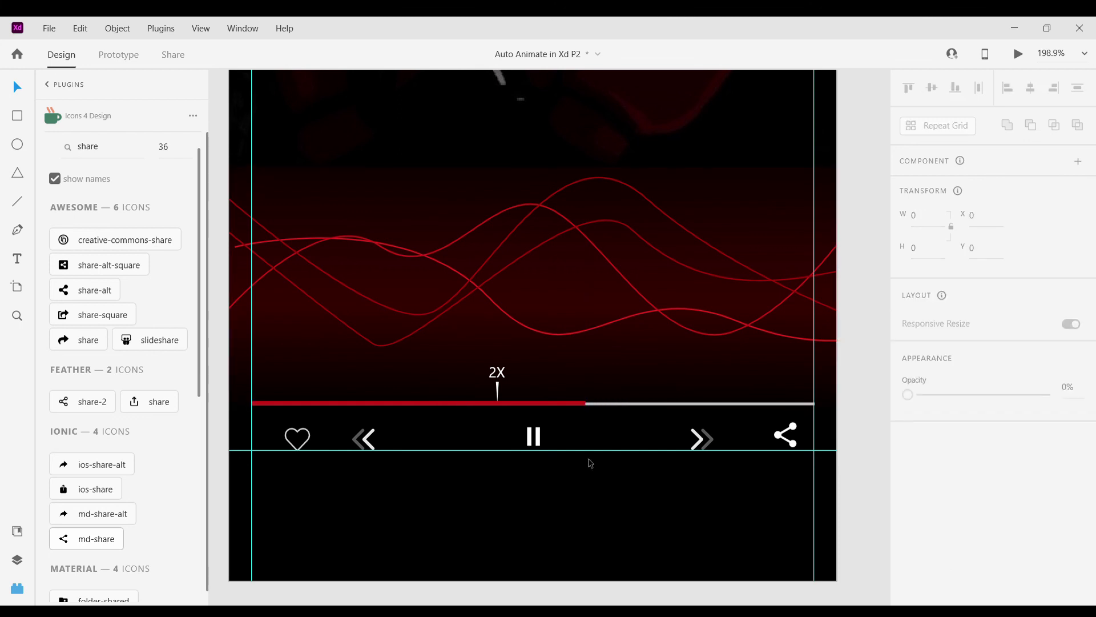
Group the 2X label with its needle and move it to the red line's end at X 244.
scroll(579, 448, "down", 4)
scroll(579, 447, "down", 2)
scroll(578, 448, "right", 2)
scroll(722, 434, "up", 5)
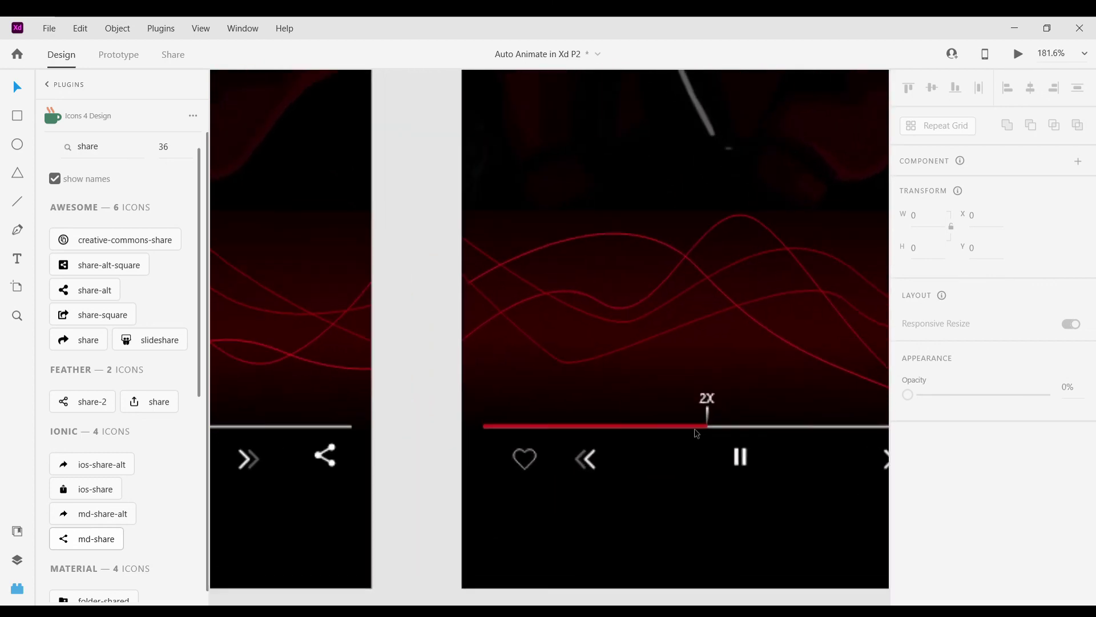
scroll(671, 433, "down", 3)
scroll(571, 425, "left", 2)
scroll(440, 417, "up", 5)
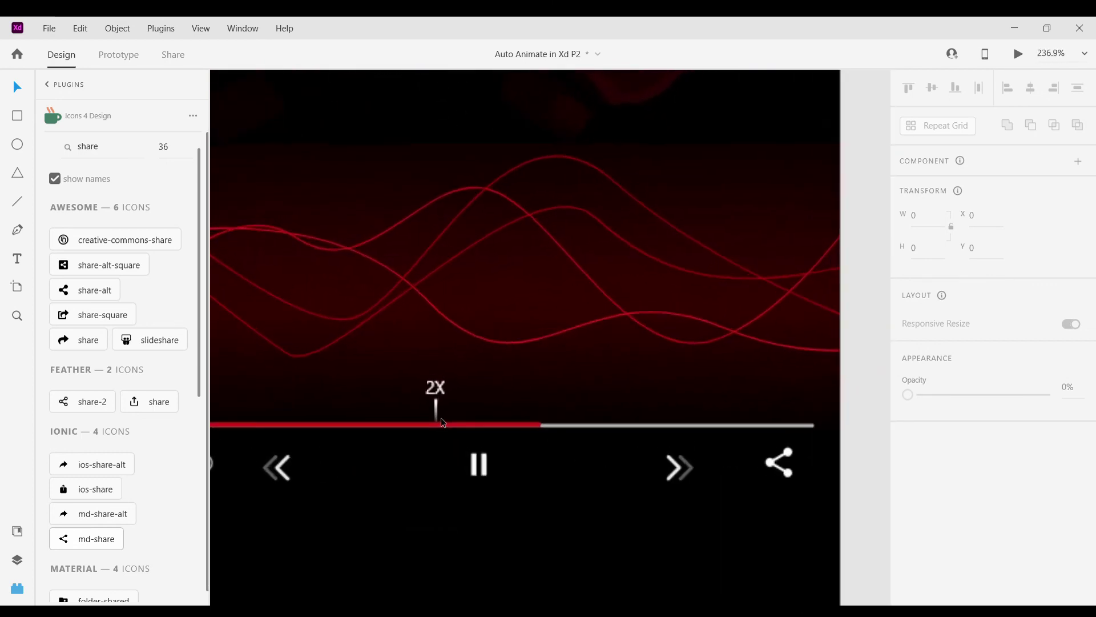
left_click(437, 410)
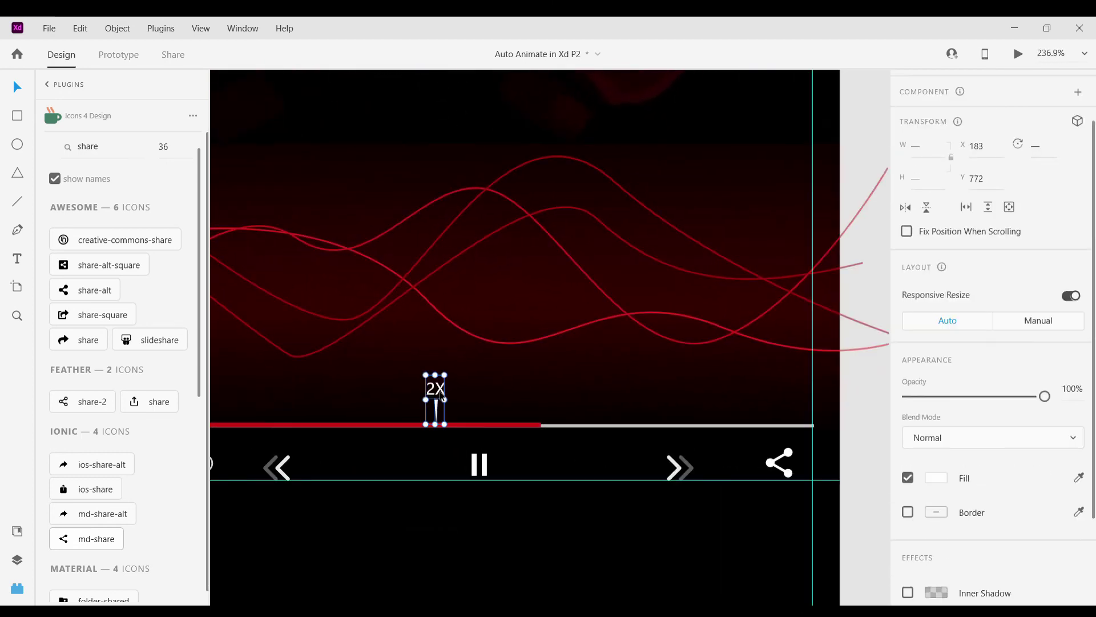
key("ctrl+g")
left_click_drag(443, 397, 535, 402)
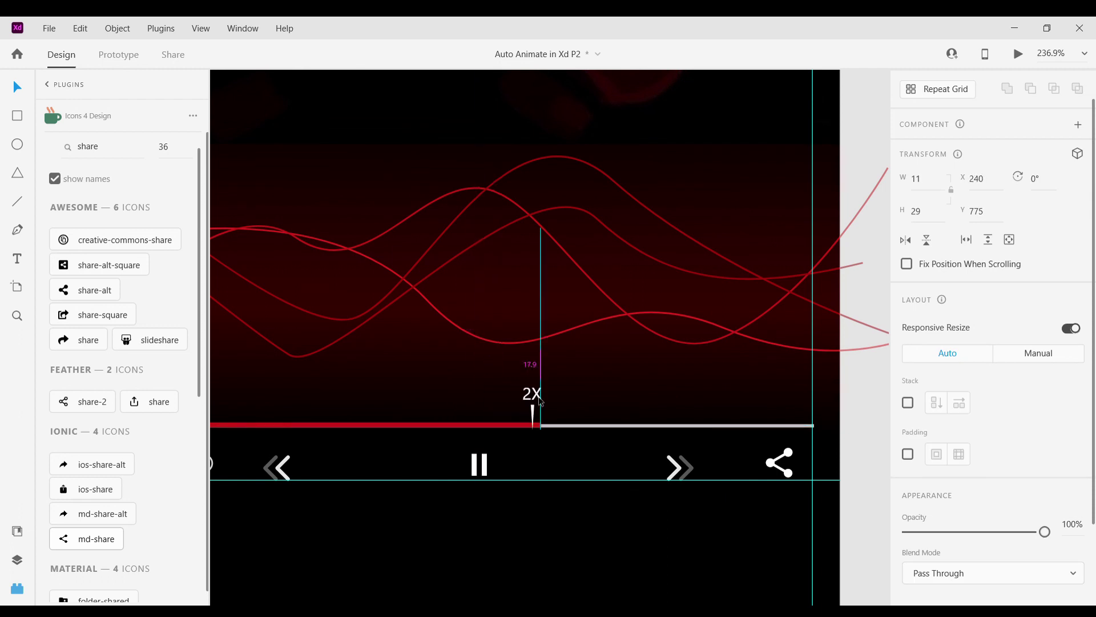
key("ctrl+z")
scroll(449, 395, "up", 4)
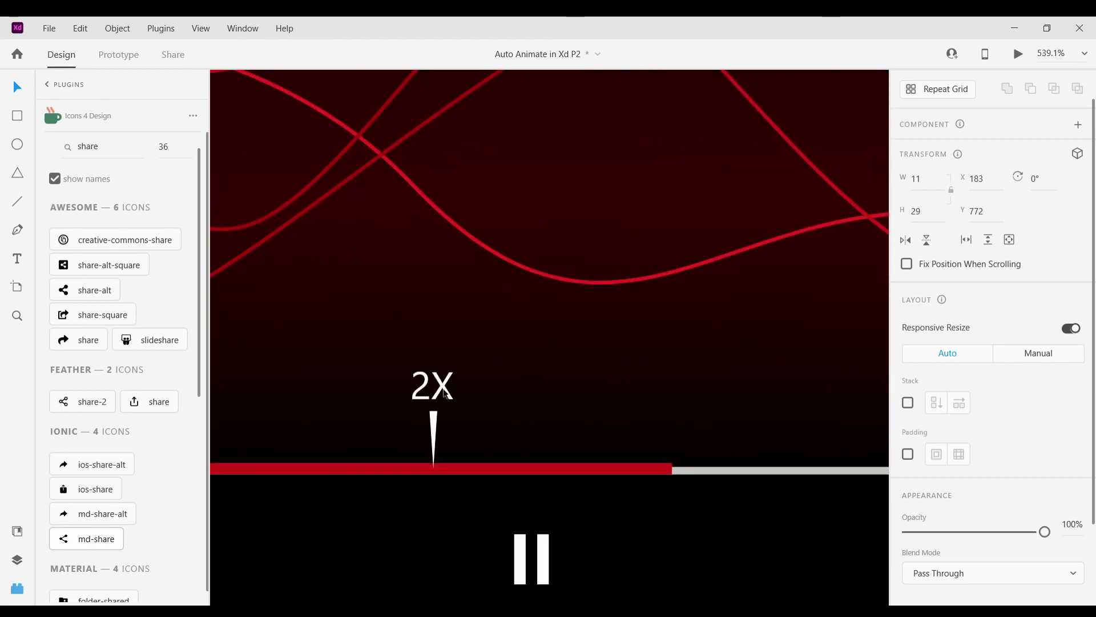
left_click_drag(449, 394, 680, 394)
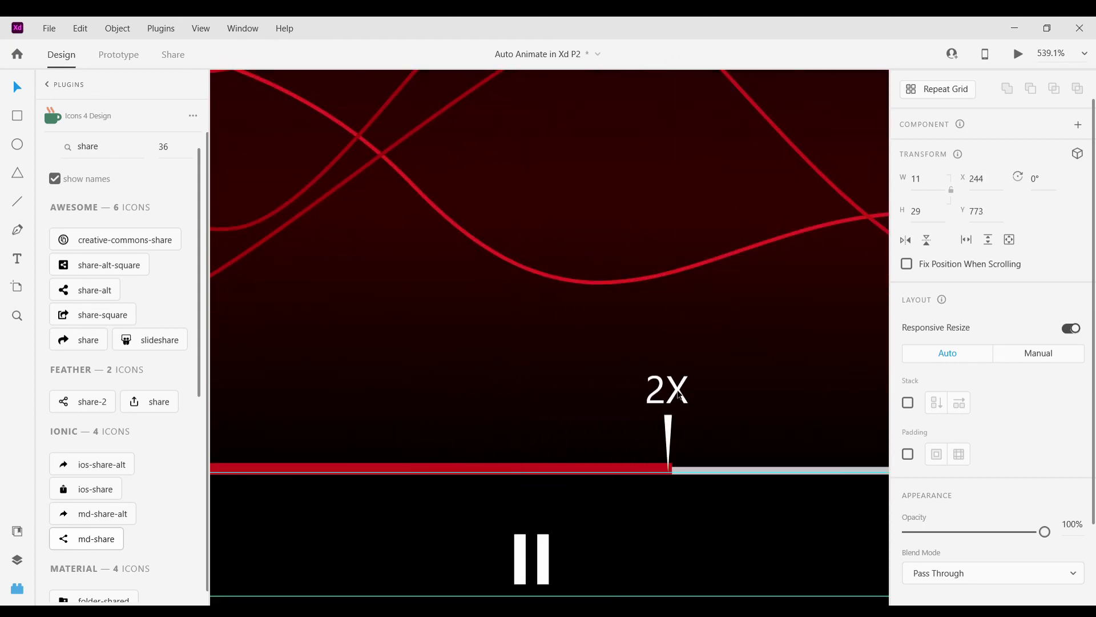
scroll(650, 394, "down", 7)
scroll(651, 397, "down", 4)
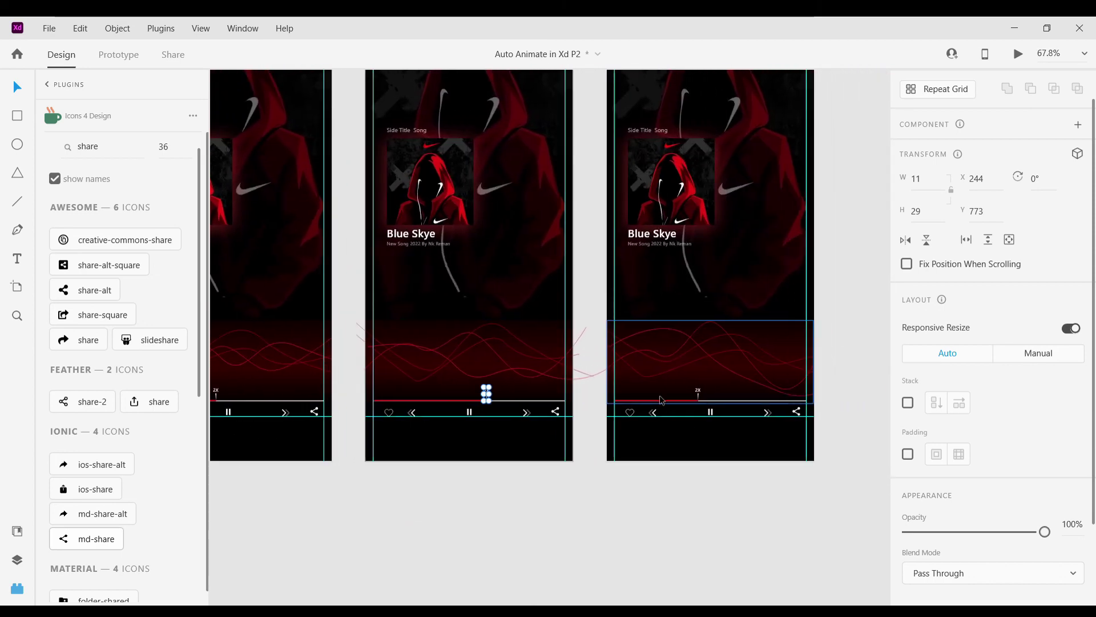
On the third screen, stretch the red progress line and group the 2X label with its needle.
scroll(653, 403, "up", 3)
left_click(658, 406)
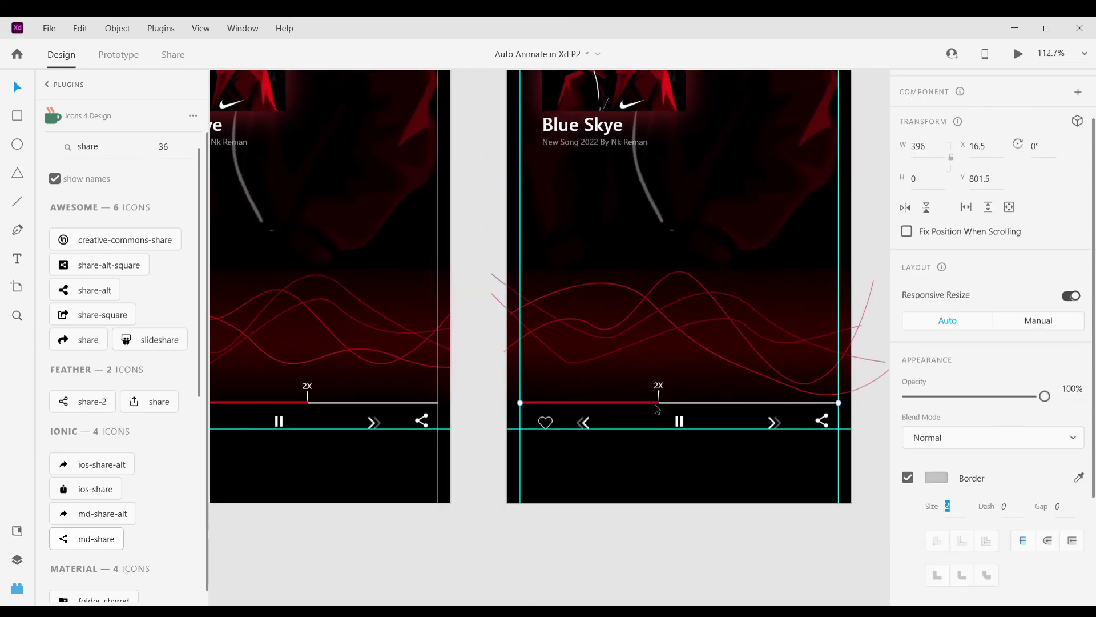
left_click(658, 404)
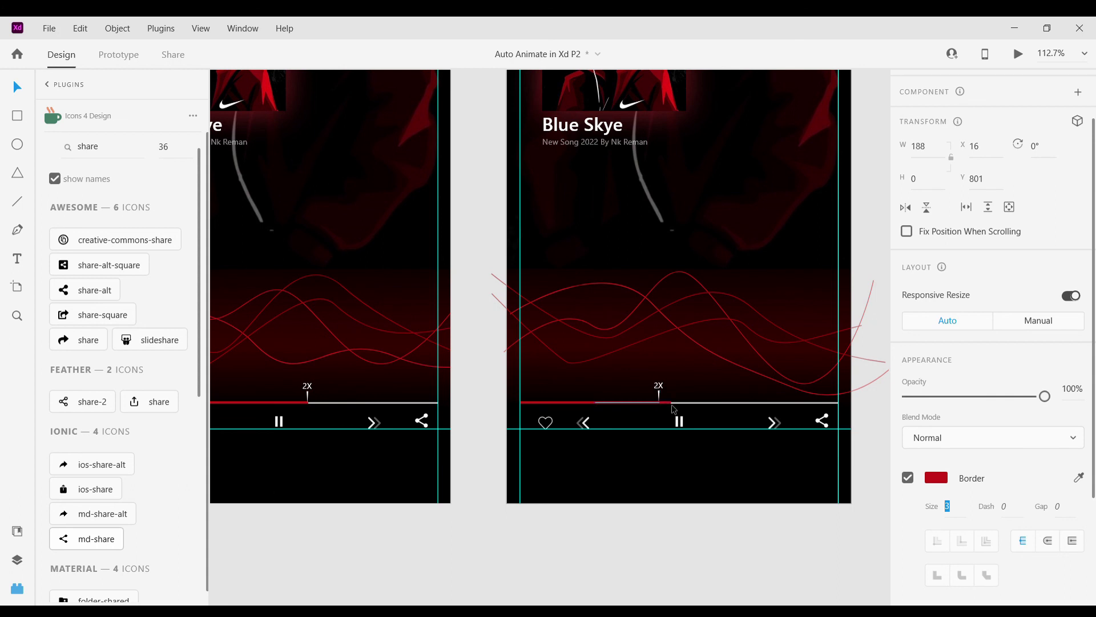
left_click_drag(671, 404, 723, 413)
left_click(658, 386)
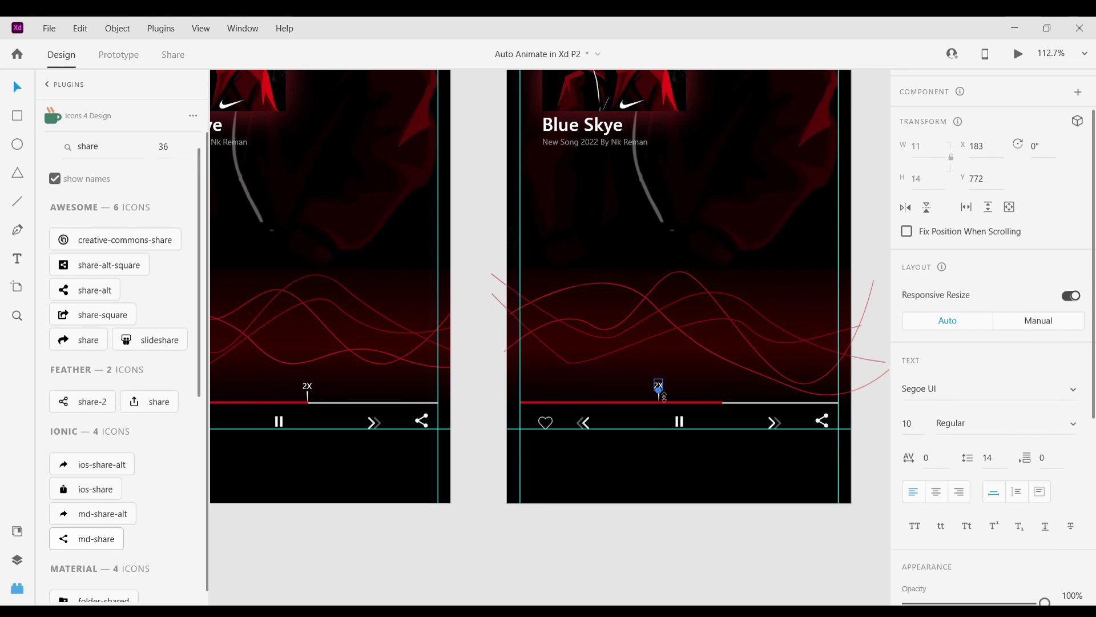
left_click(662, 397)
scroll(659, 395, "up", 5)
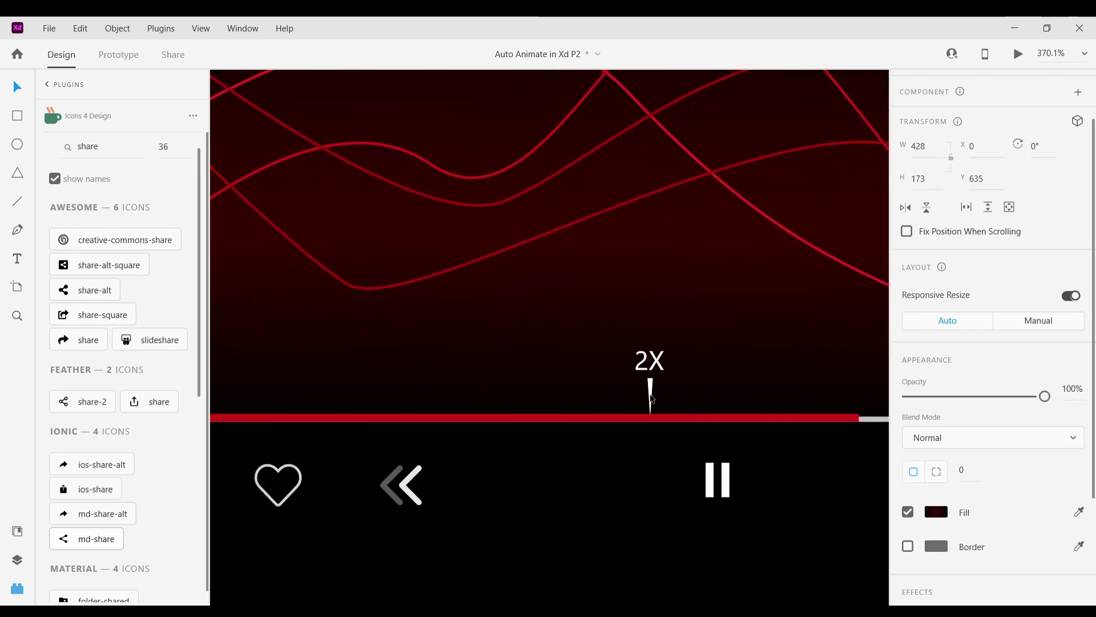
left_click(651, 398)
left_click(654, 369, "shift")
key("ctrl+g")
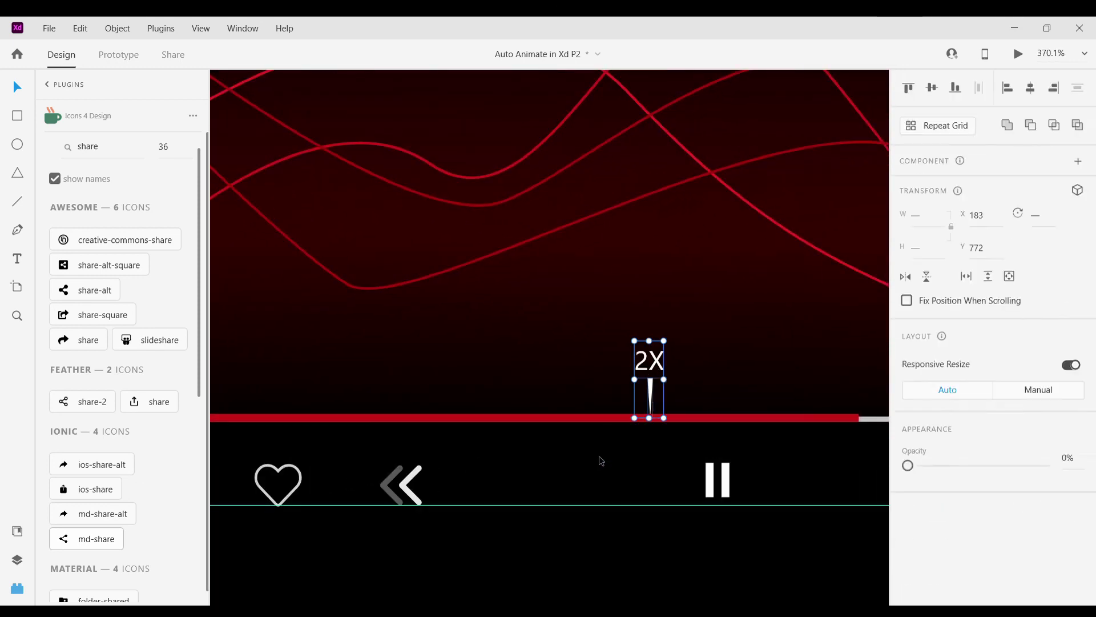
left_click(599, 458)
scroll(600, 458, "down", 7)
Undo the trial edits so the red line returns to 173 wide beneath the 2X marker.
key("ctrl+z")
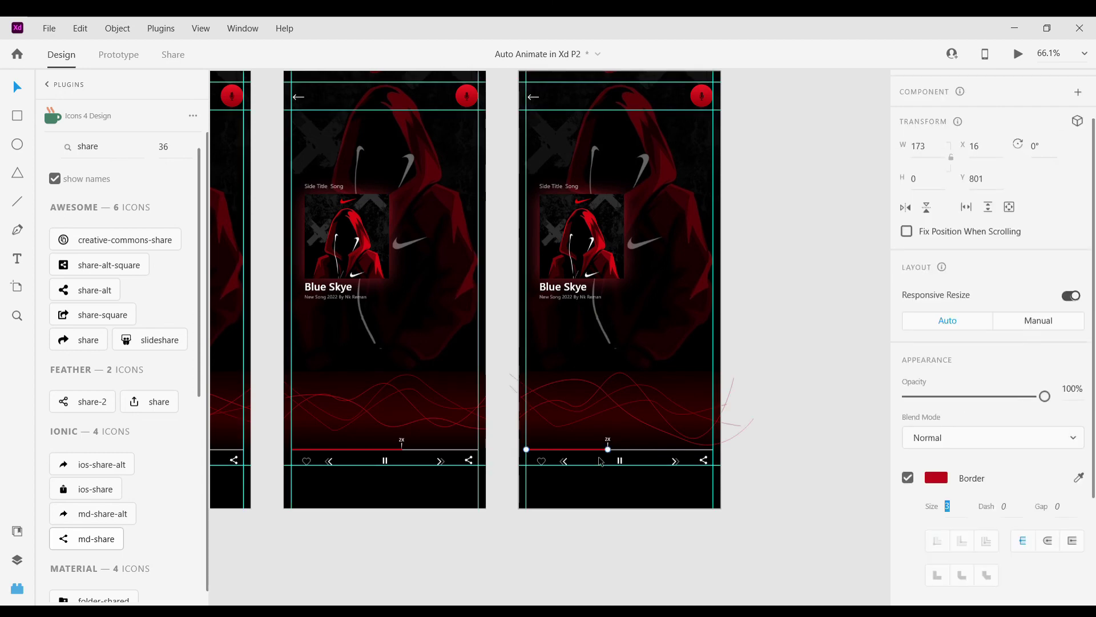
key("ctrl+z")
key("ctrl+z")
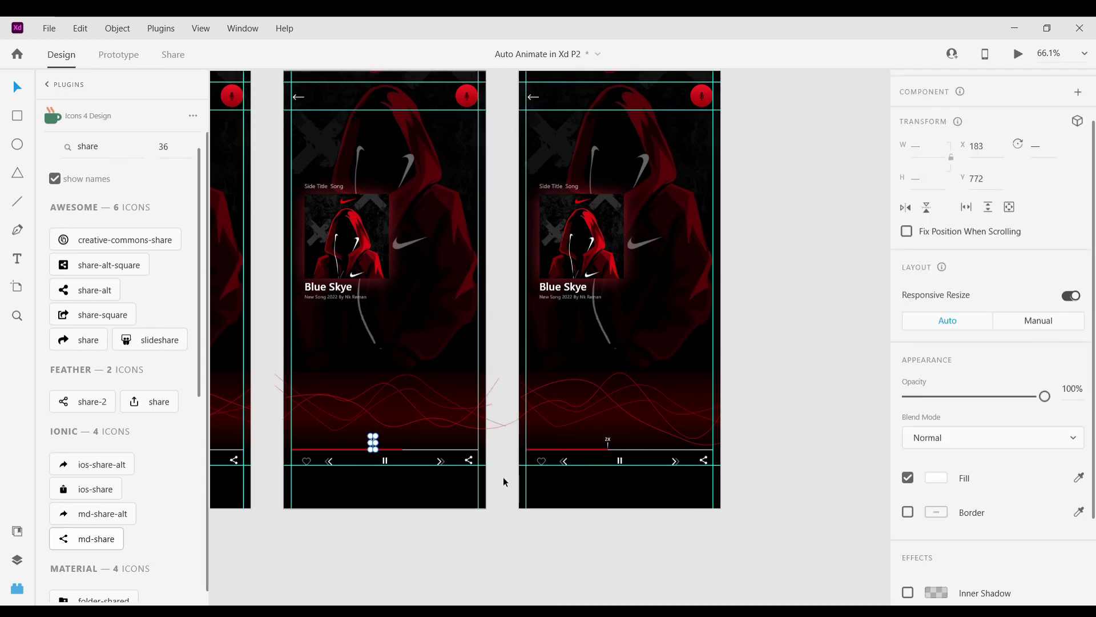
key("ctrl+z")
left_click(436, 525)
scroll(420, 446, "down", 4)
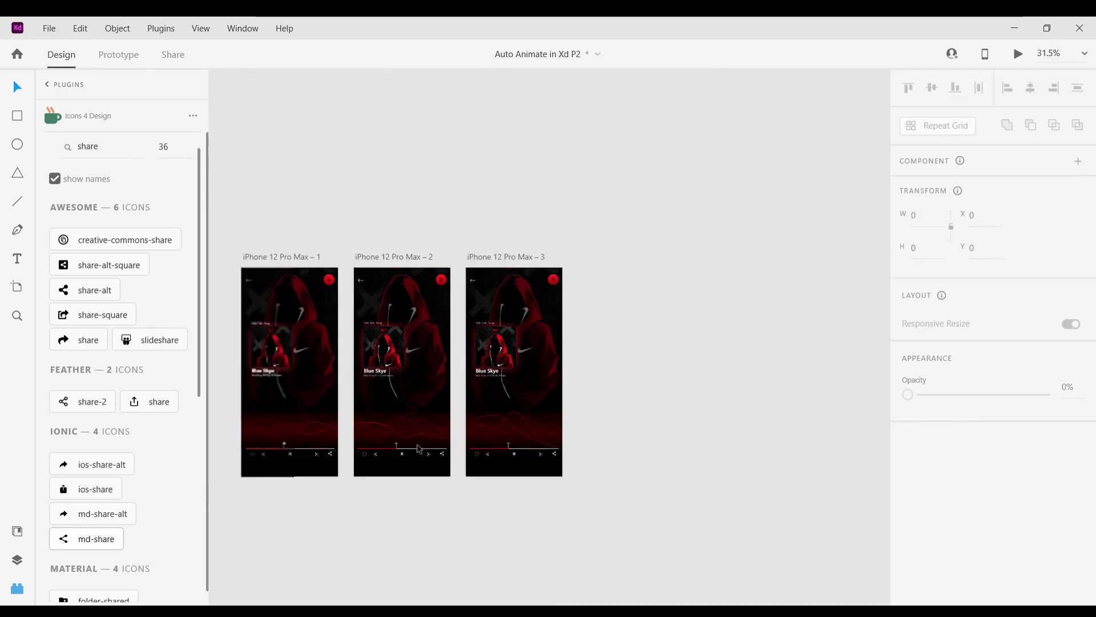
Switch to Prototype mode with the first screen selected and start the live preview.
scroll(420, 446, "left", 1)
left_click(339, 287)
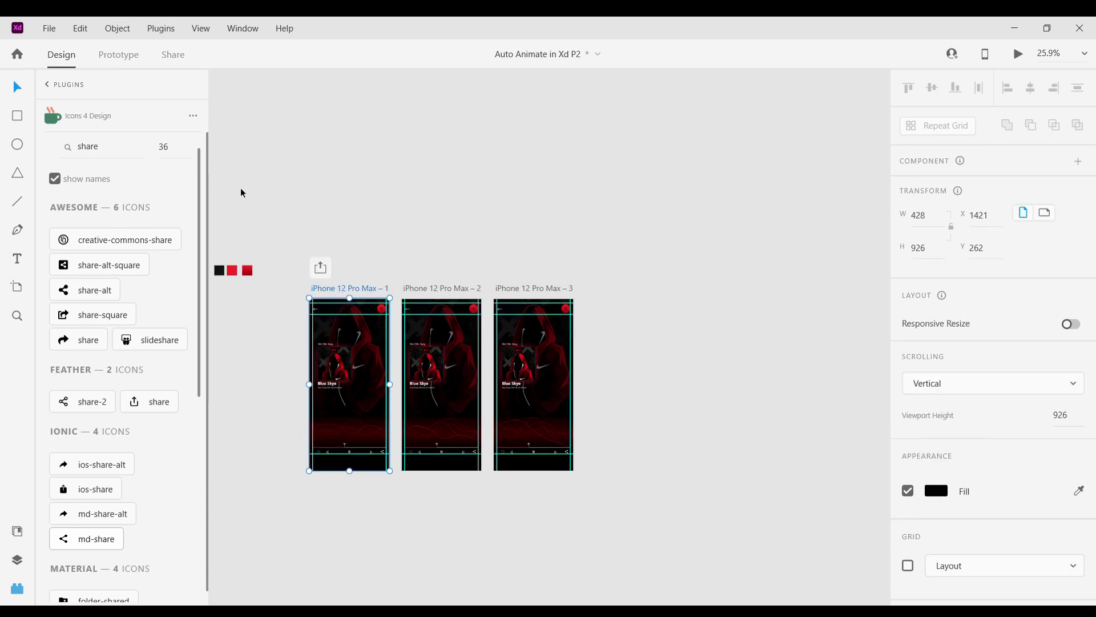
left_click(113, 58)
key("ctrl+Return")
Wire artboard 2 to artboard 3 and artboard 3 back to artboard 1 with Time-triggered Auto-Animate.
left_click(421, 287)
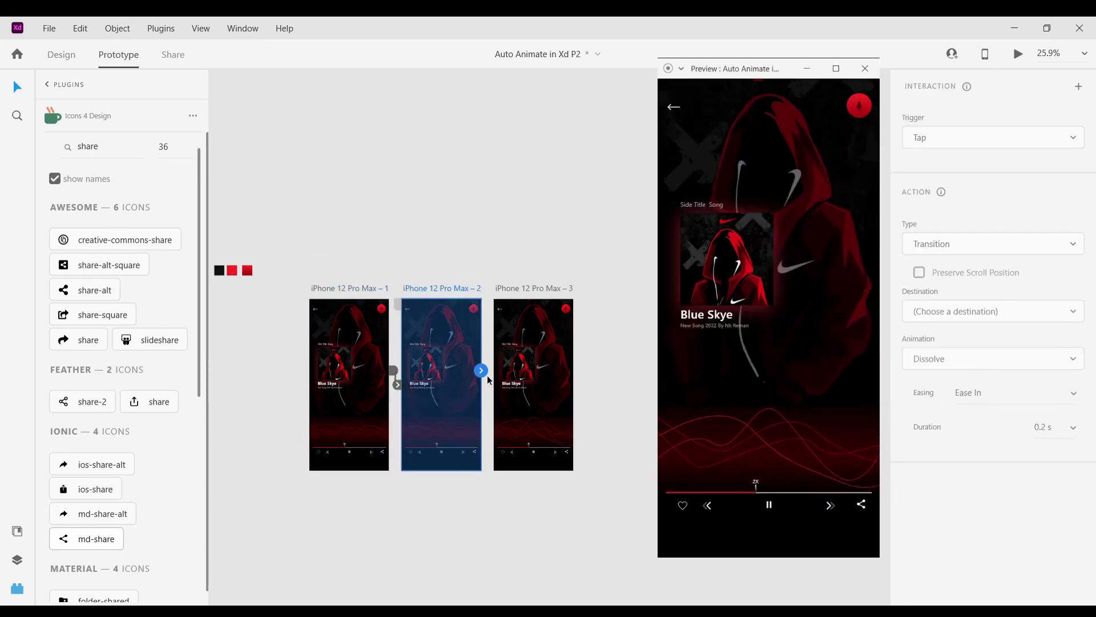
left_click_drag(481, 370, 534, 380)
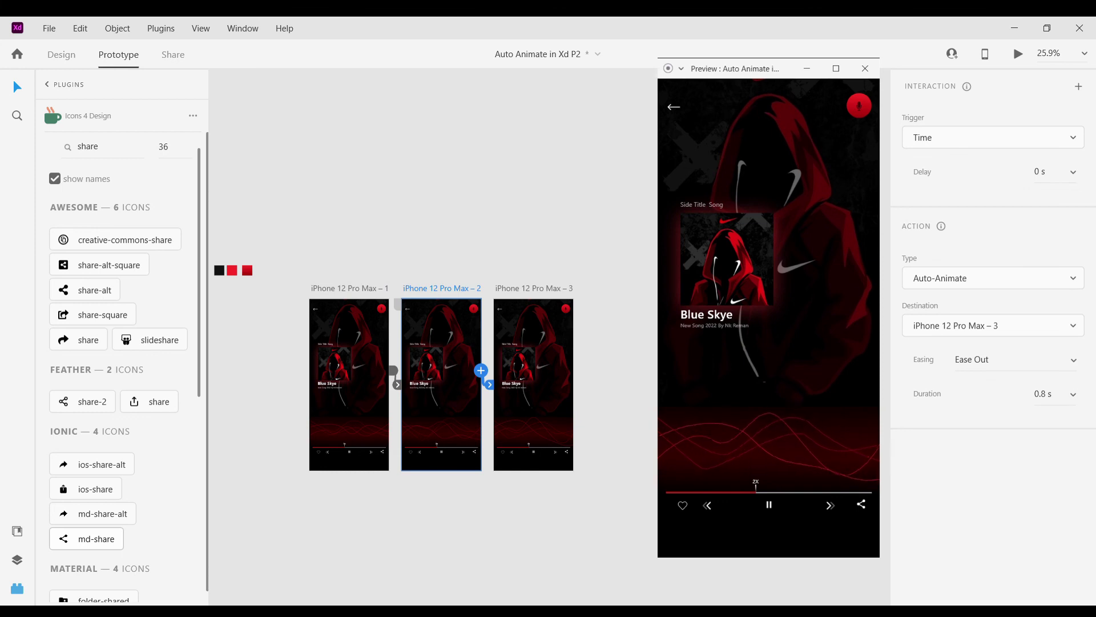
left_click(559, 293)
left_click_drag(573, 370, 343, 391)
left_click(345, 289)
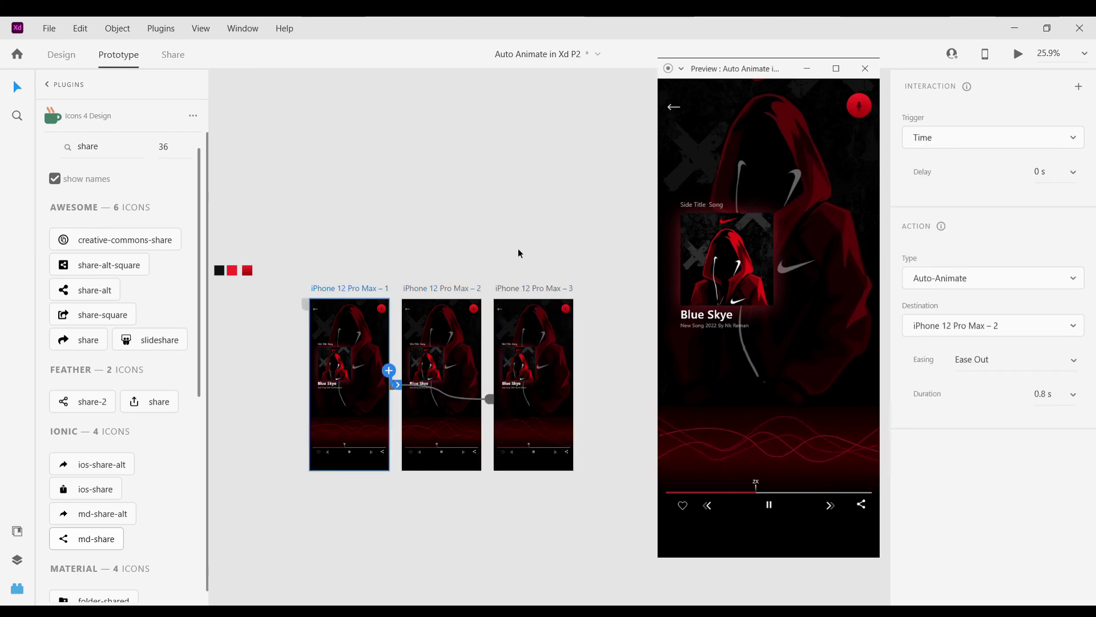